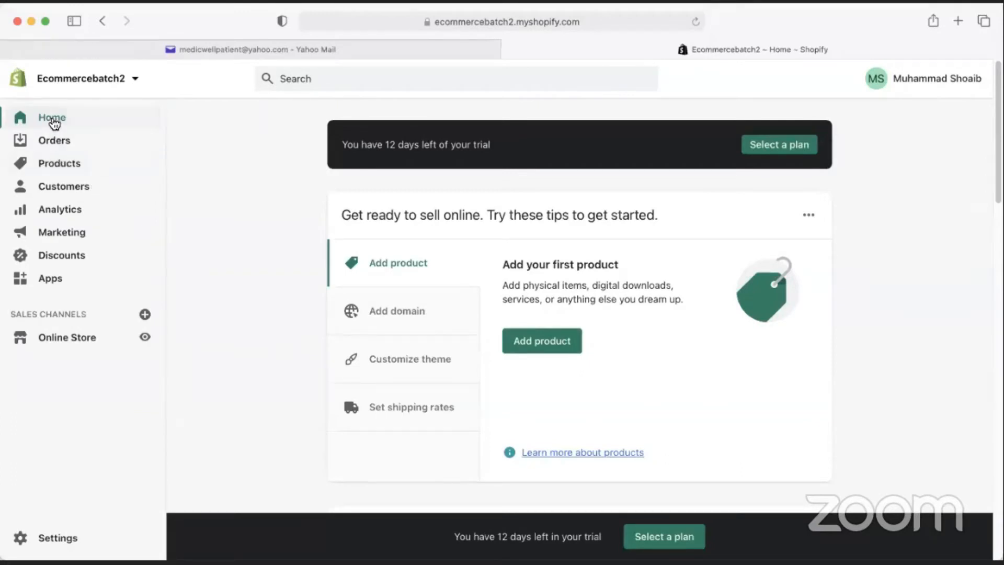
Look through the Orders page, the Customers page and the analytics overview dashboard, ending on the store's home page
{"action": "left_click", "coordinate": [56, 140]}
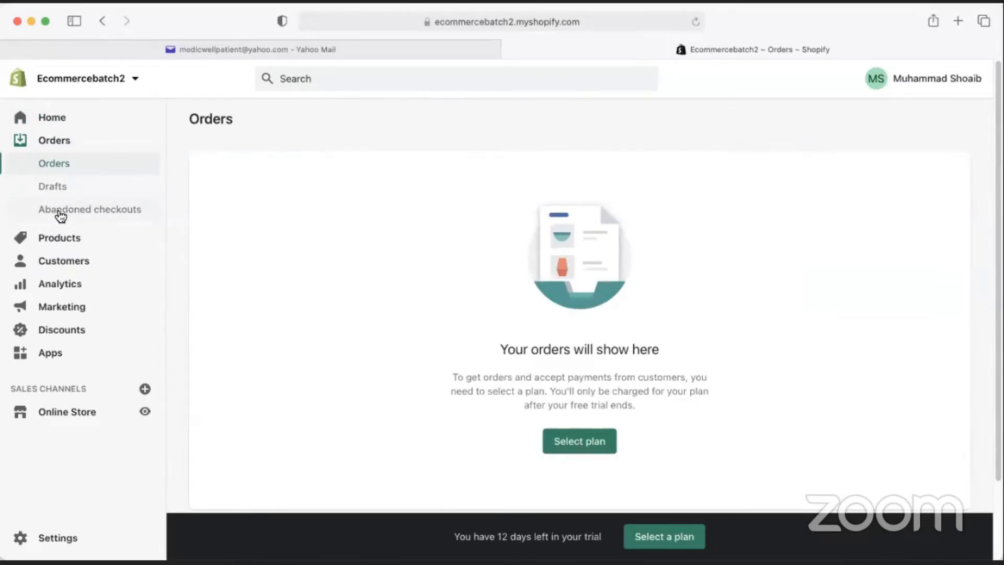
{"action": "left_click", "coordinate": [61, 265]}
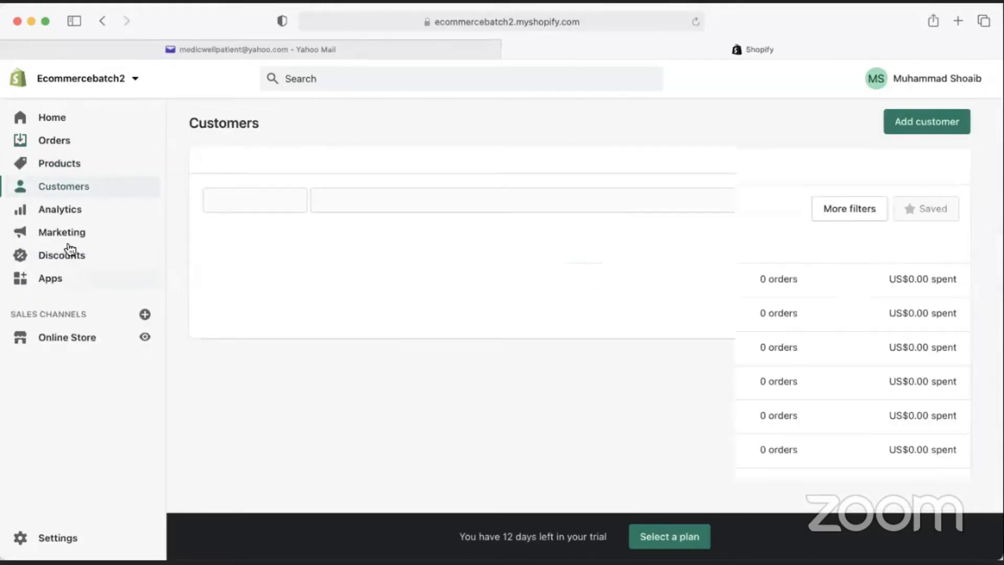
{"action": "left_click", "coordinate": [65, 214]}
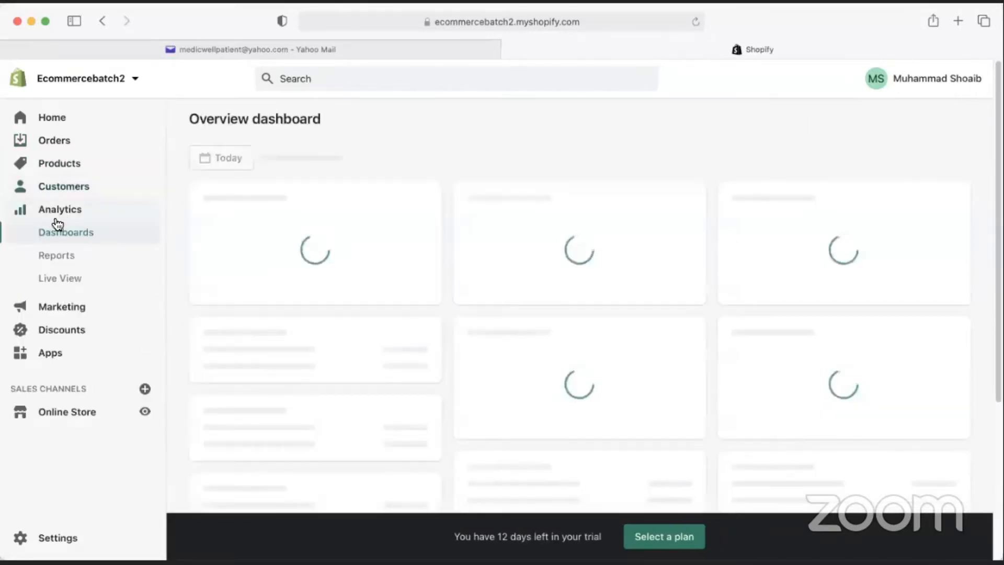
{"action": "left_click", "coordinate": [61, 118]}
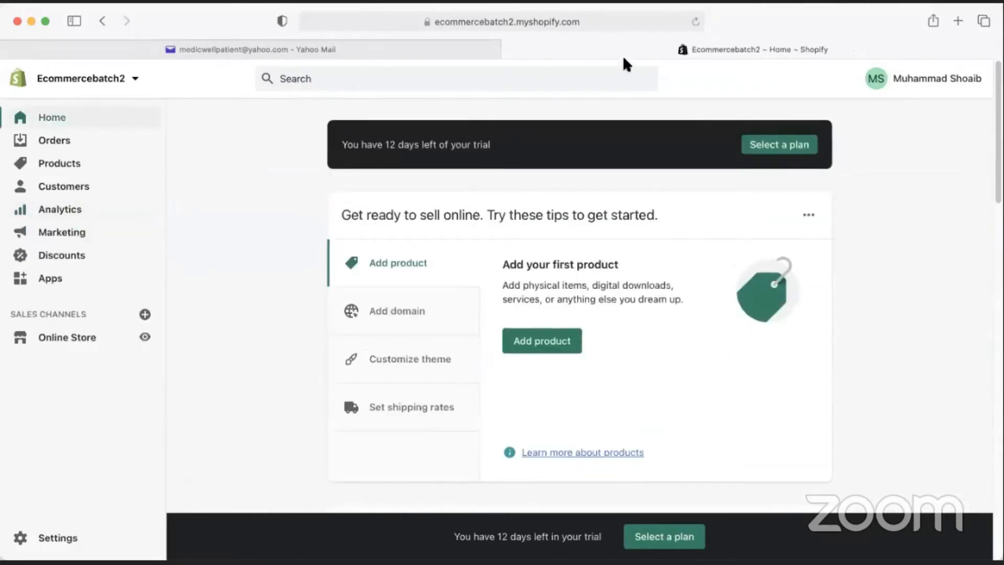
Review the marketing overview, the full customer list, the analytics overview dashboard and the Discounts page
{"action": "left_click", "coordinate": [74, 189]}
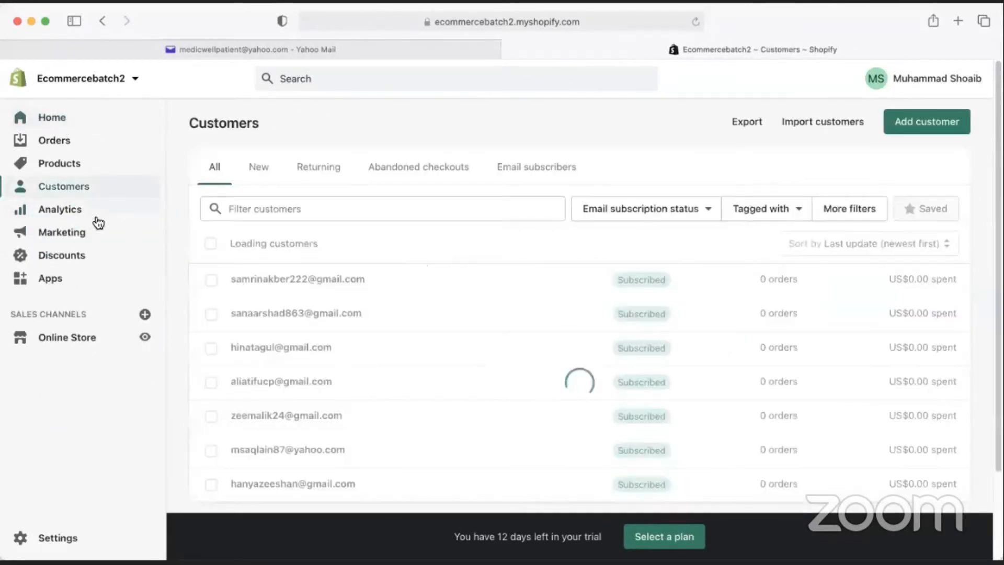
{"action": "left_click", "coordinate": [64, 227]}
{"action": "left_click", "coordinate": [65, 193]}
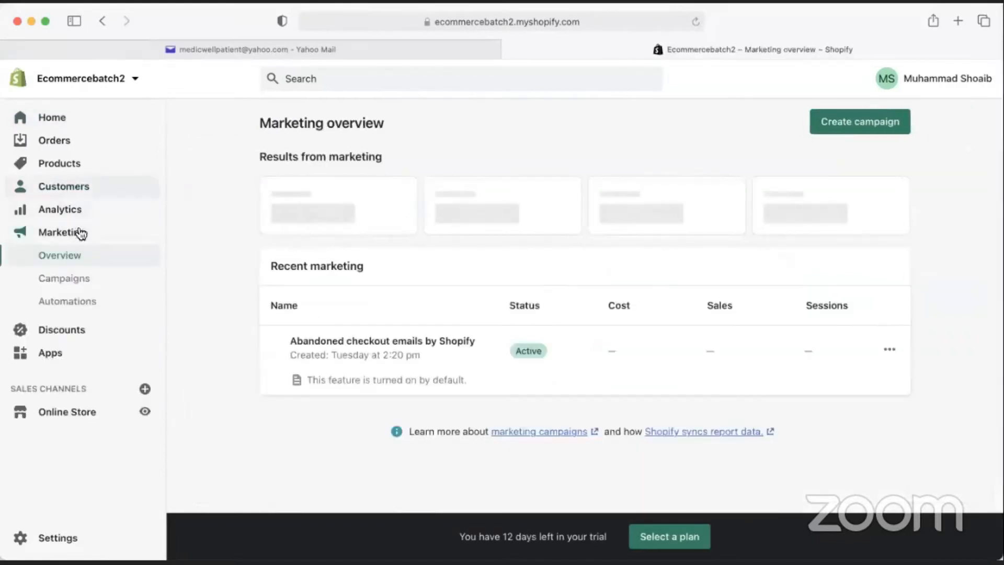
{"action": "scroll", "coordinate": [320, 400], "scroll_direction": "down", "scroll_amount": 3}
{"action": "scroll", "coordinate": [332, 421], "scroll_direction": "up", "scroll_amount": 3}
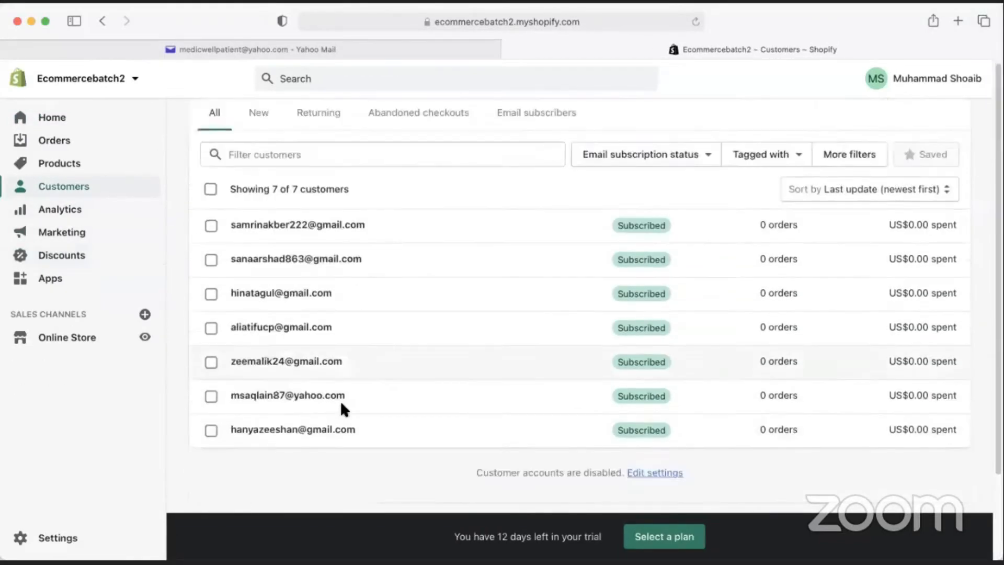
{"action": "scroll", "coordinate": [339, 414], "scroll_direction": "down", "scroll_amount": 3}
{"action": "scroll", "coordinate": [261, 356], "scroll_direction": "up", "scroll_amount": 3}
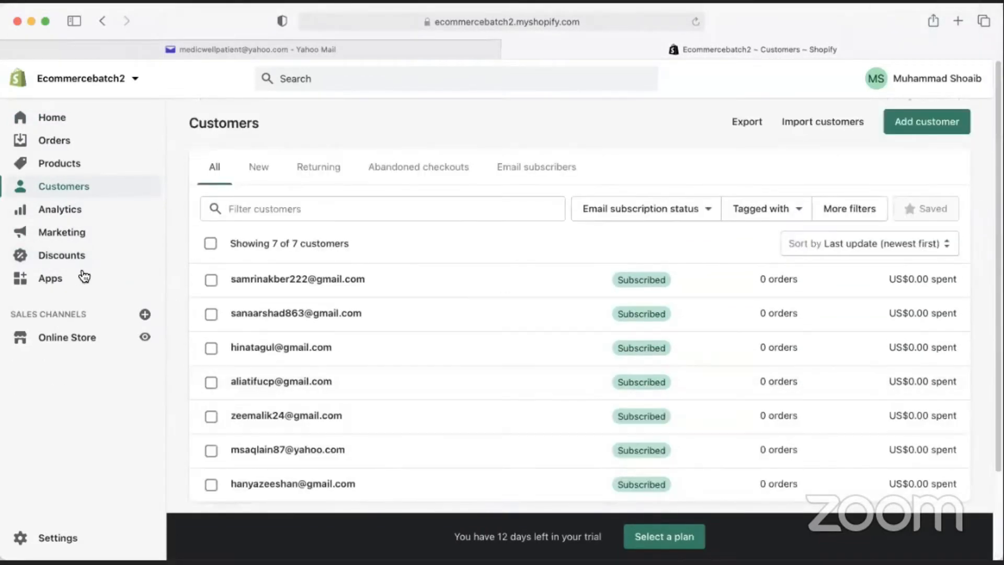
{"action": "left_click", "coordinate": [68, 214]}
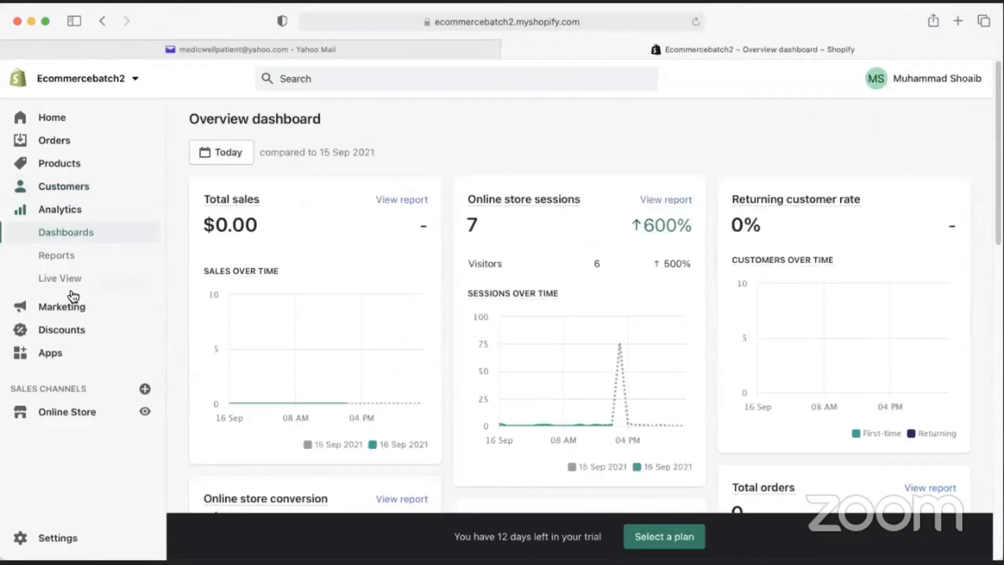
{"action": "left_click", "coordinate": [68, 335]}
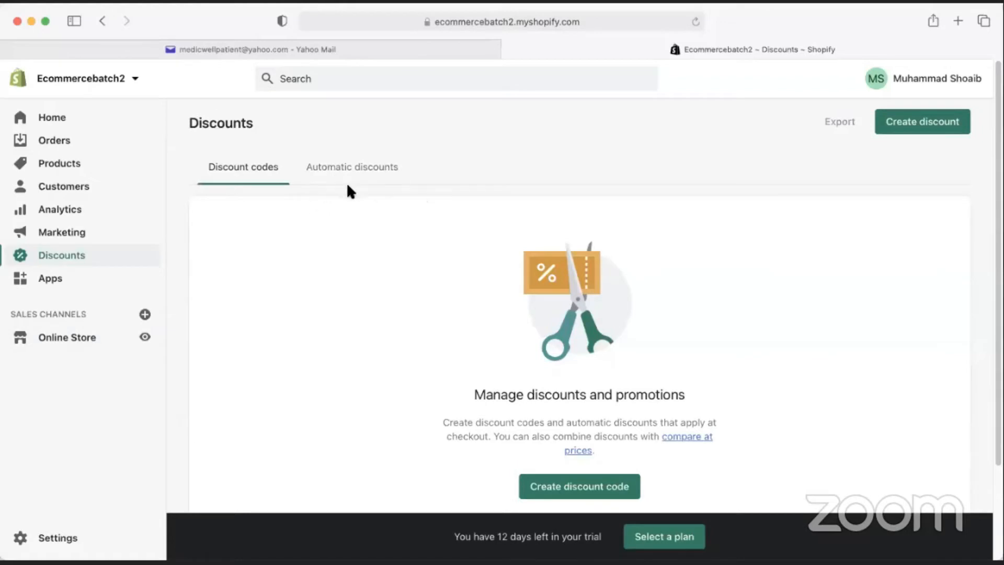
Look through the Products section, including its inventory, transfers, gift cards and collections pages
{"action": "left_click", "coordinate": [52, 164]}
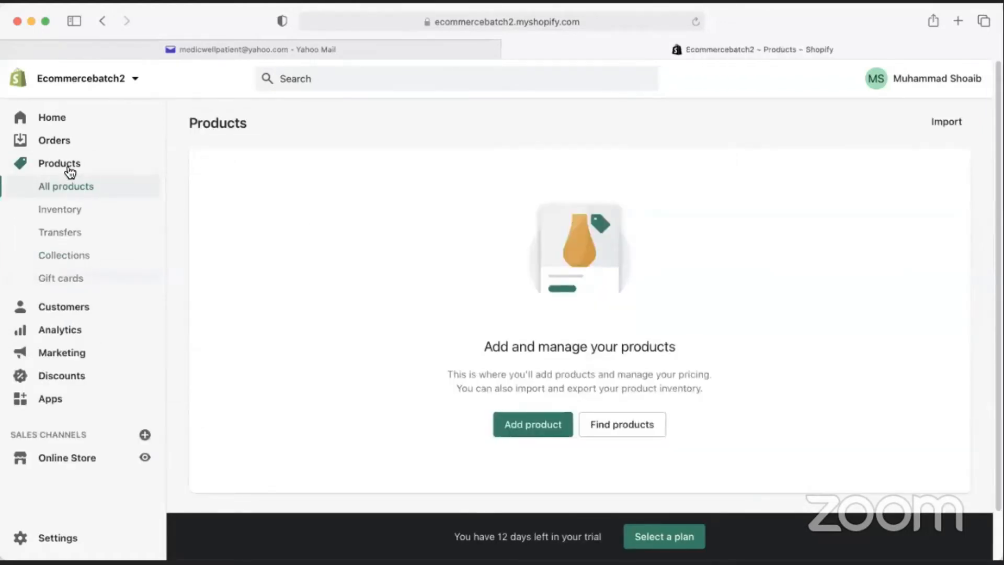
{"action": "left_click", "coordinate": [72, 215]}
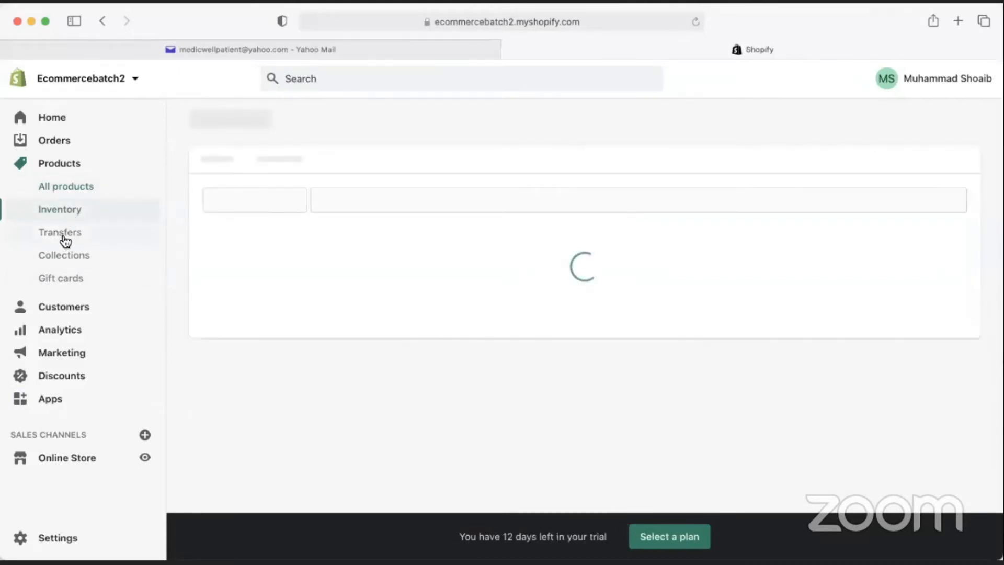
{"action": "left_click", "coordinate": [61, 231]}
{"action": "left_click", "coordinate": [66, 258]}
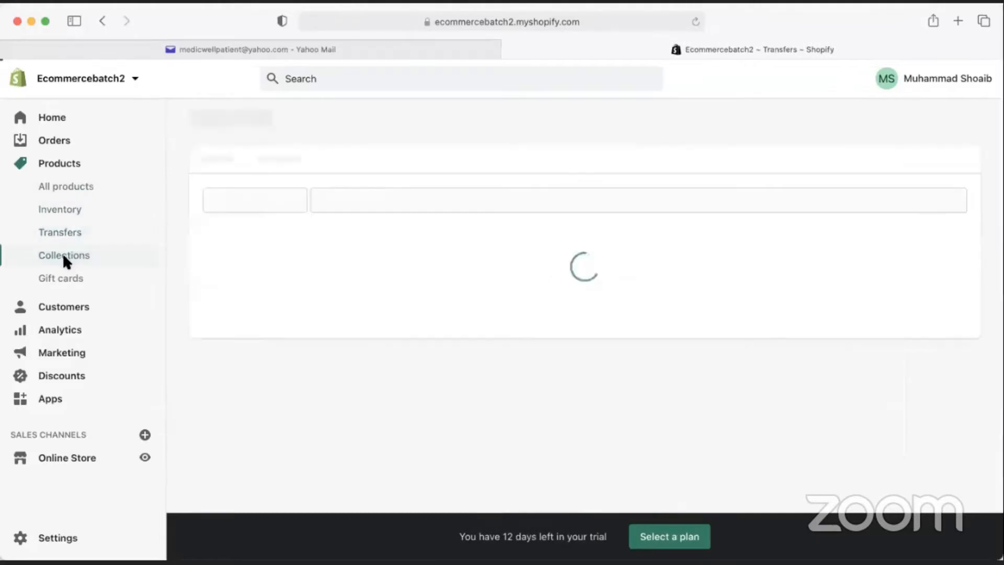
{"action": "left_click", "coordinate": [65, 279]}
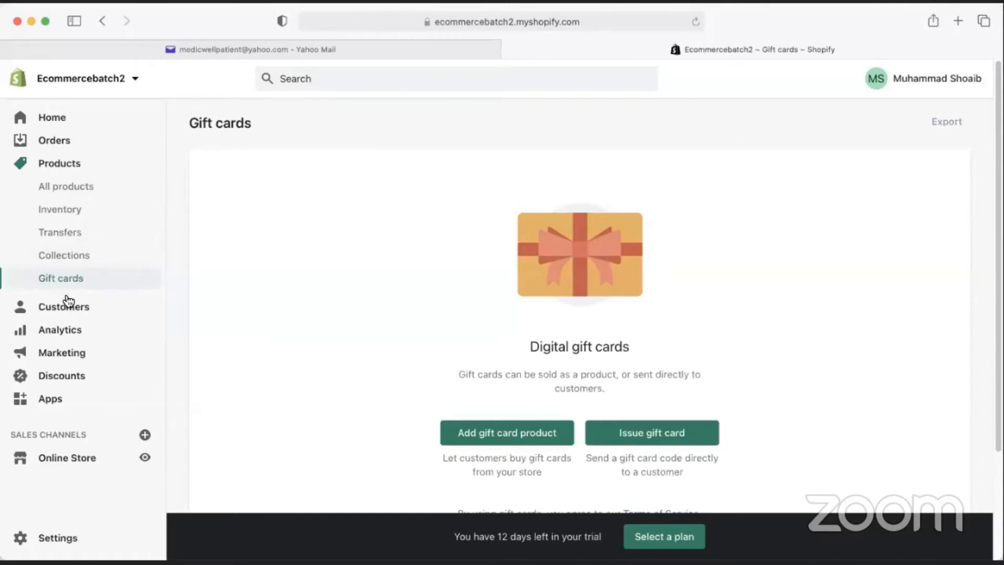
{"action": "left_click", "coordinate": [61, 260]}
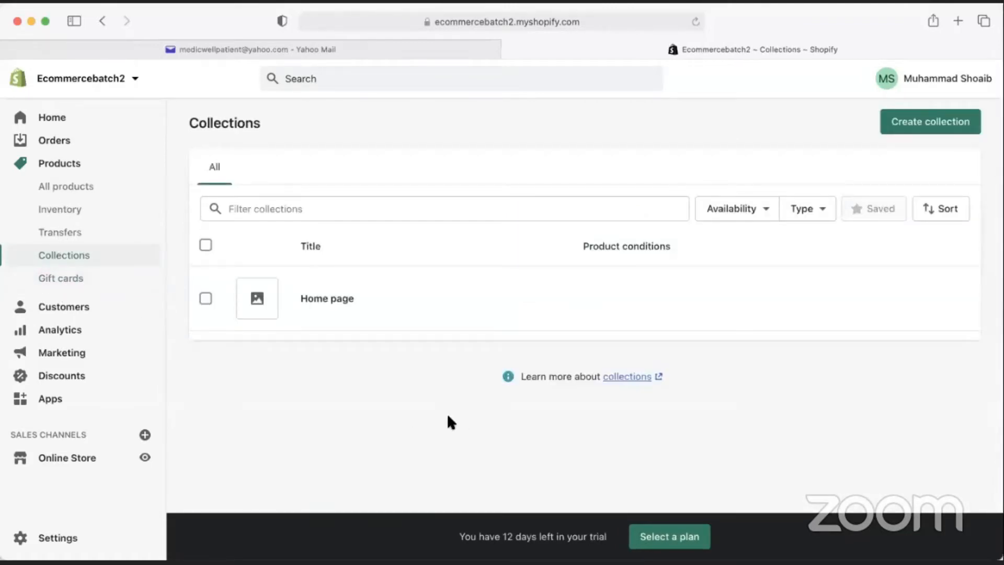
Start adding a new product from the store's product list
{"action": "left_click", "coordinate": [62, 168]}
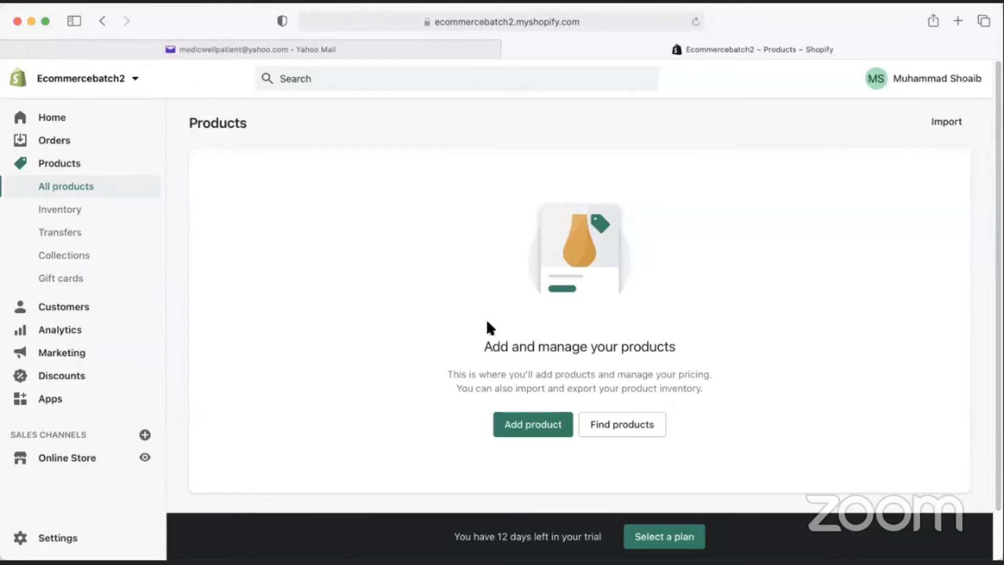
{"action": "left_click", "coordinate": [544, 423]}
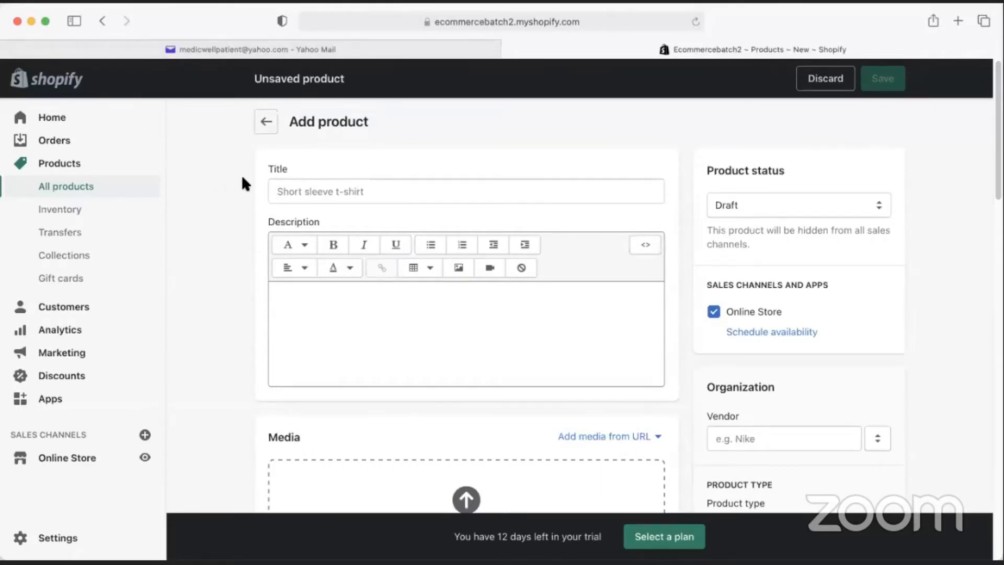
Load daraz.pk in a new browser tab and open the flash-sale square digital silicon sports watch to check its product details
{"action": "key", "text": "super+t"}
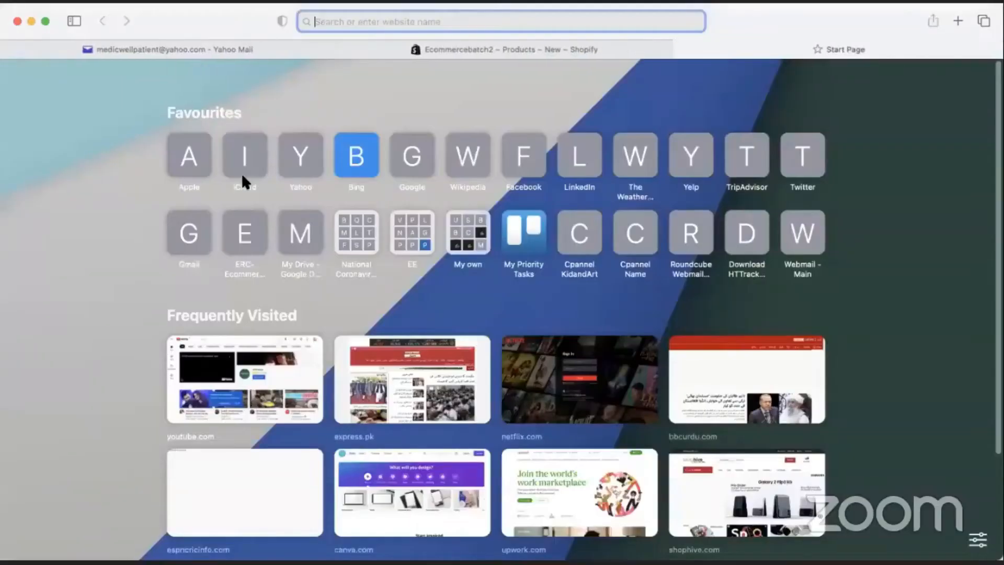
{"action": "type", "text": "daraz.pk"}
{"action": "key", "text": "Return"}
{"action": "scroll", "coordinate": [259, 367], "scroll_direction": "down", "scroll_amount": 8}
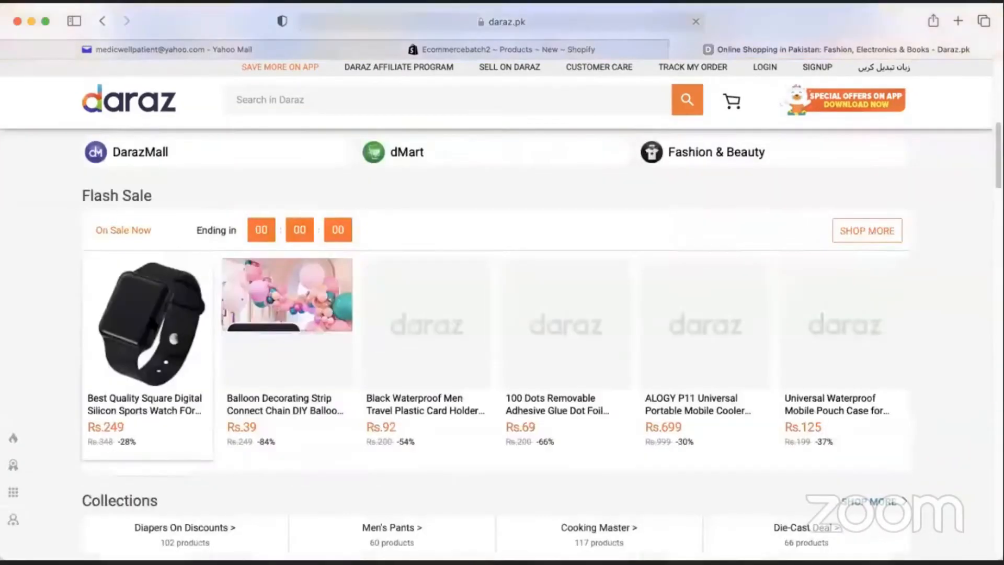
{"action": "left_click", "coordinate": [147, 325]}
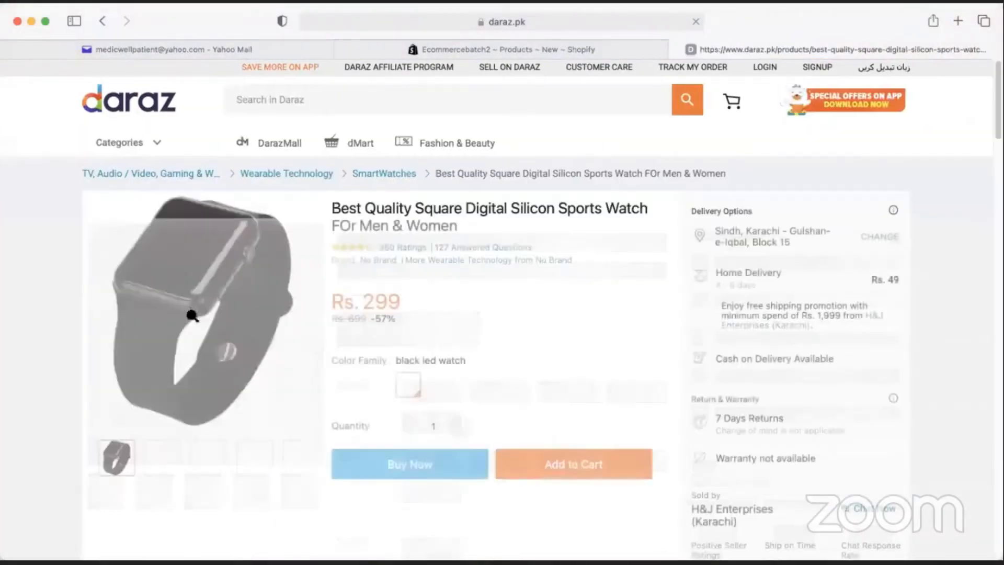
{"action": "scroll", "coordinate": [81, 425], "scroll_direction": "down", "scroll_amount": 8}
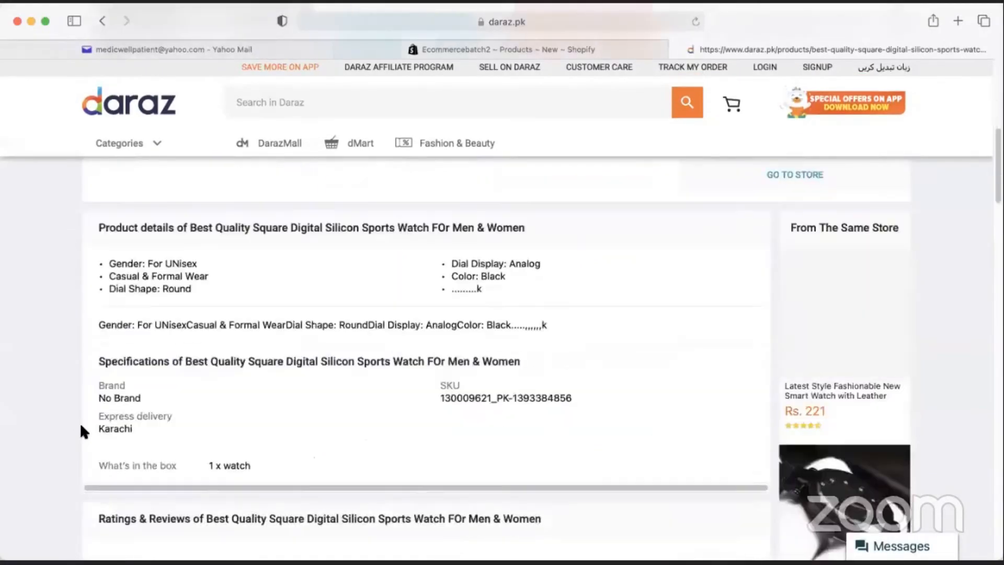
{"action": "scroll", "coordinate": [94, 426], "scroll_direction": "up", "scroll_amount": 8}
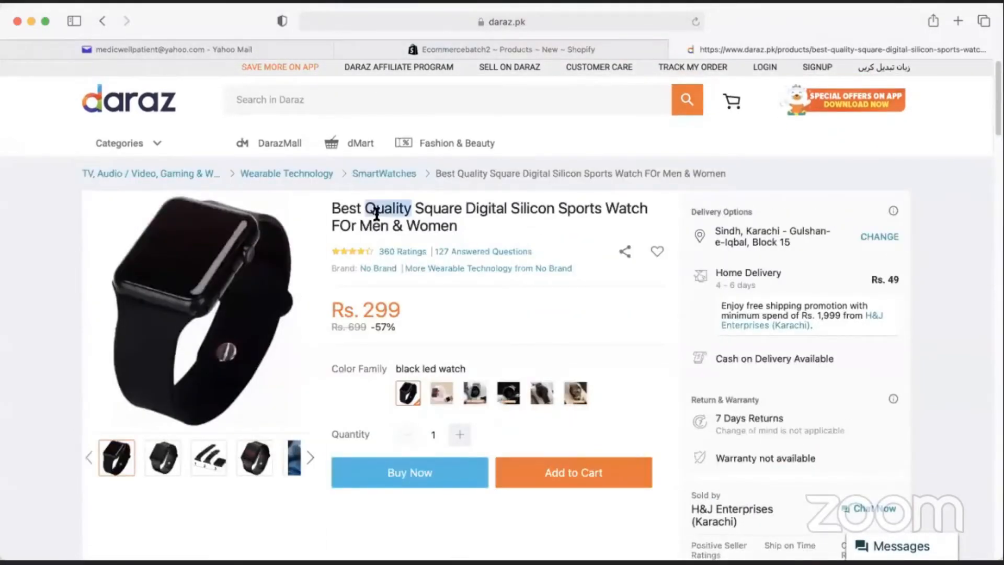
Copy the full product title "Best Quality Square Digital Silicon Sports Watch FOr Men & Women" from the Daraz listing
{"action": "triple_click", "coordinate": [377, 213]}
{"action": "right_click", "coordinate": [377, 214]}
{"action": "left_click", "coordinate": [396, 261]}
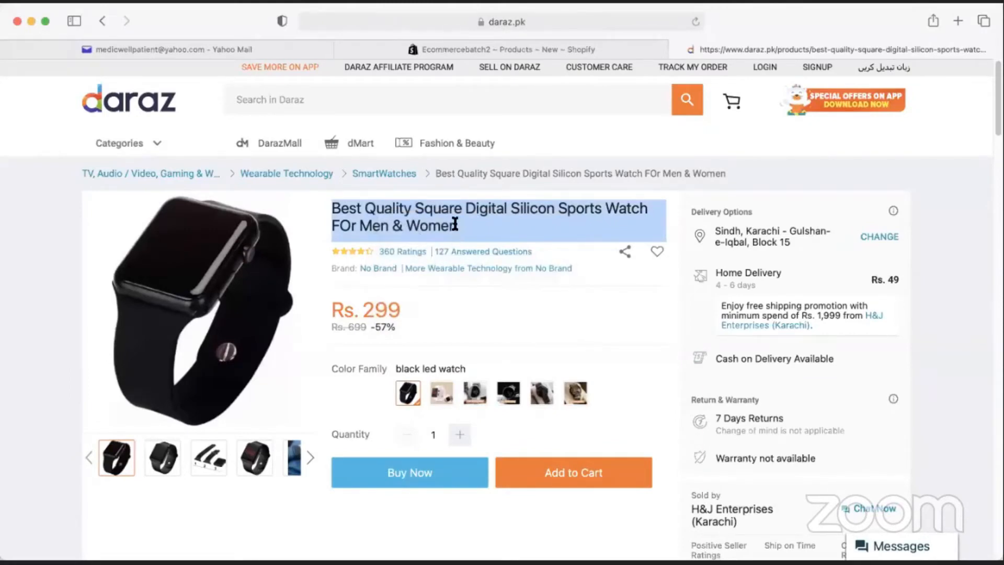
{"action": "left_click", "coordinate": [456, 224]}
{"action": "left_click_drag", "start_coordinate": [457, 224], "coordinate": [334, 209]}
{"action": "right_click", "coordinate": [348, 208]}
{"action": "left_click", "coordinate": [371, 256]}
Switch back to the Shopify product form and paste the copied watch name as the product title
{"action": "left_click", "coordinate": [501, 50]}
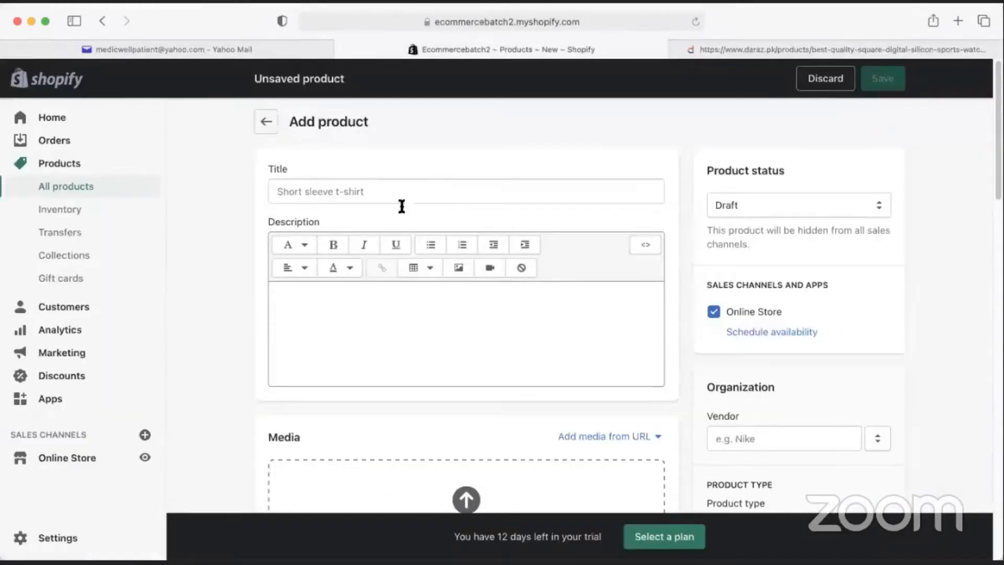
{"action": "left_click", "coordinate": [330, 187]}
{"action": "right_click", "coordinate": [334, 187]}
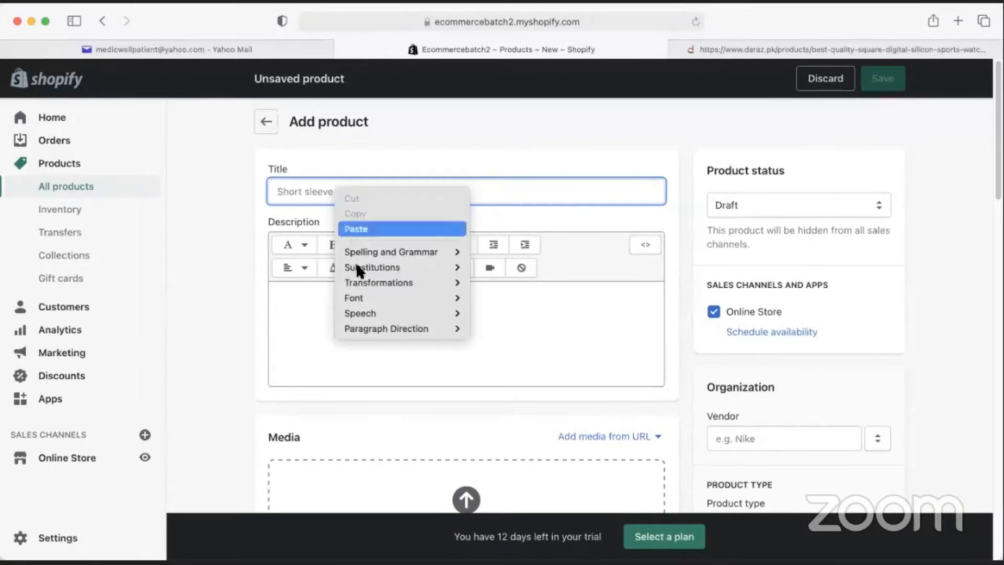
{"action": "left_click", "coordinate": [361, 229]}
Place the cursor in the empty description and copy the watch's product details from Daraz, from the heading through the summary line
{"action": "left_click", "coordinate": [381, 327]}
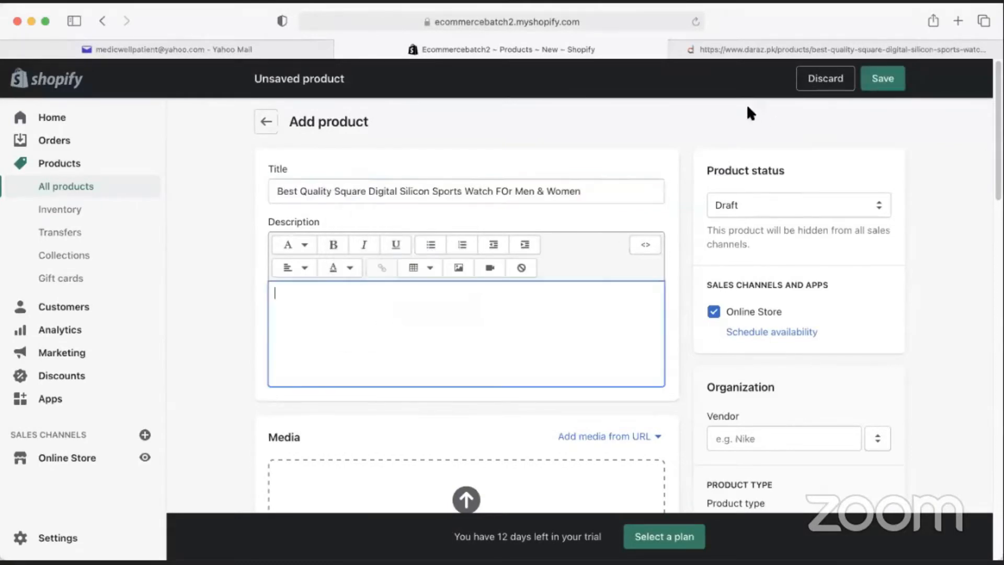
{"action": "left_click", "coordinate": [714, 50]}
{"action": "scroll", "coordinate": [413, 346], "scroll_direction": "down", "scroll_amount": 10}
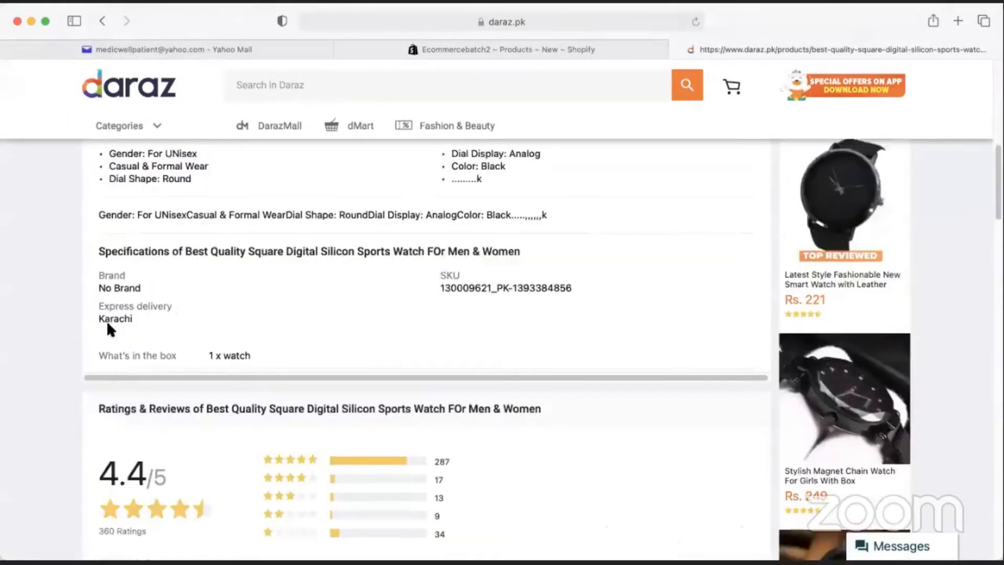
{"action": "scroll", "coordinate": [108, 324], "scroll_direction": "up", "scroll_amount": 5}
{"action": "scroll", "coordinate": [96, 395], "scroll_direction": "down", "scroll_amount": 1}
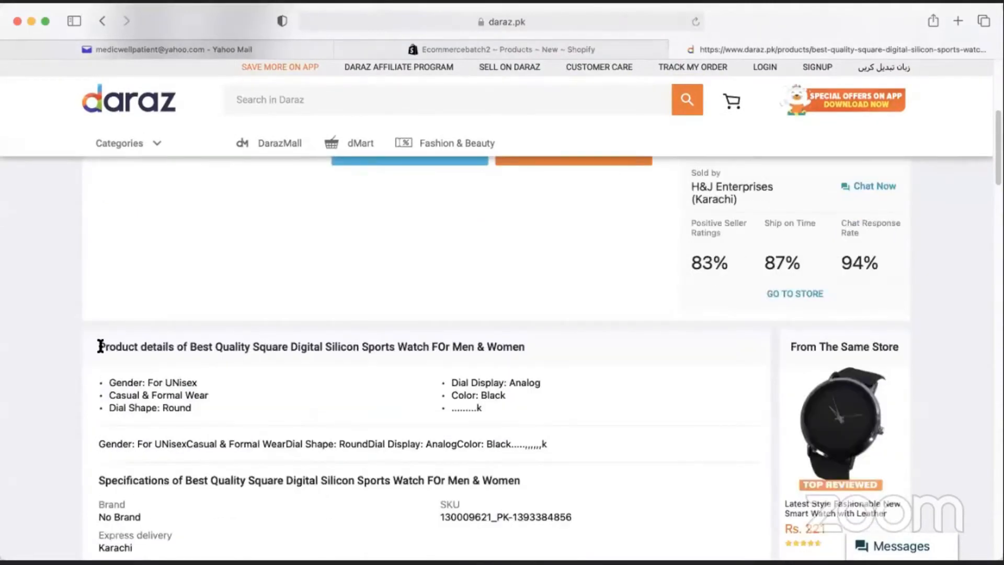
{"action": "left_click_drag", "start_coordinate": [100, 346], "coordinate": [554, 444]}
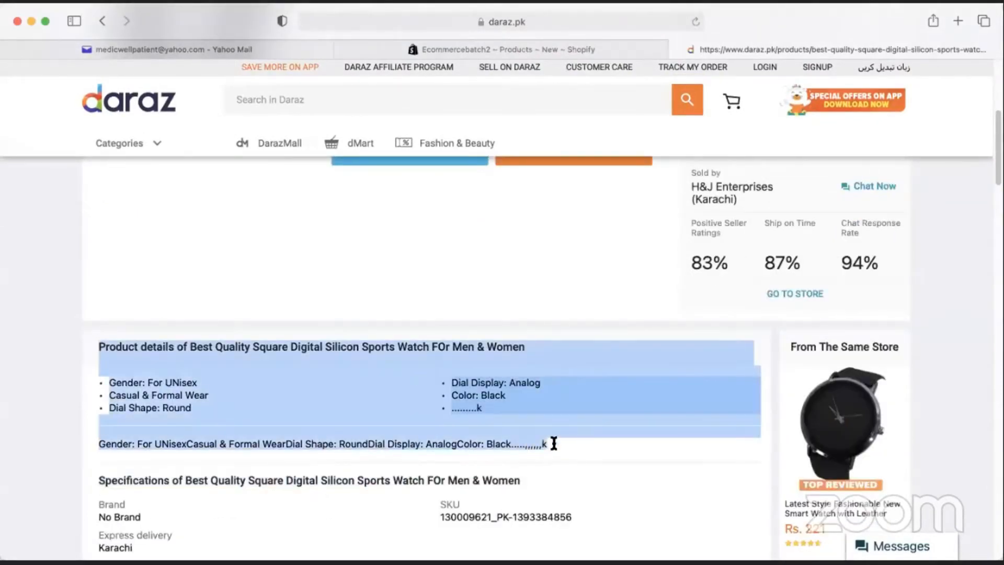
{"action": "right_click", "coordinate": [421, 350]}
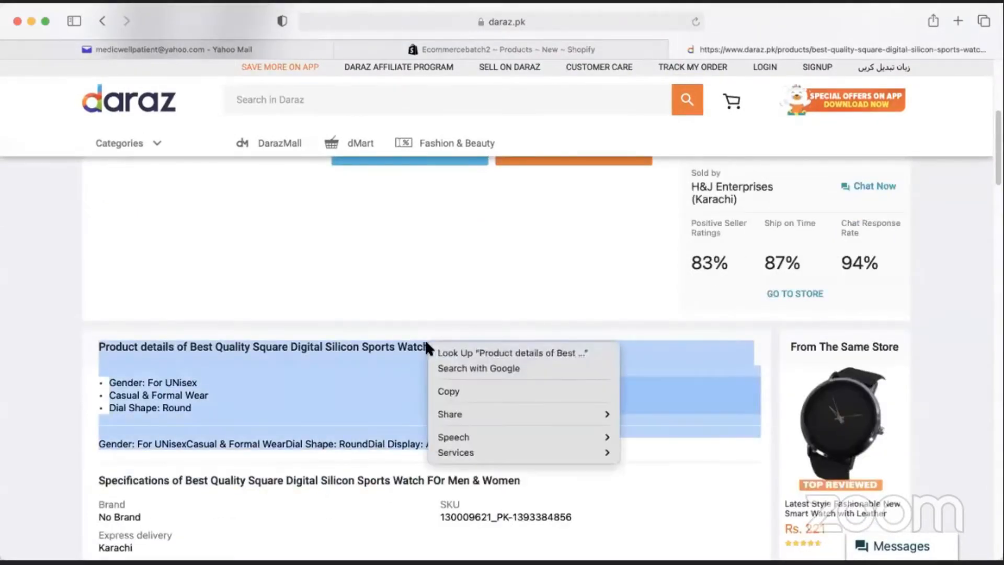
{"action": "left_click", "coordinate": [445, 391]}
Return to the Shopify product form and paste the copied product details into the description
{"action": "left_click", "coordinate": [585, 53]}
{"action": "right_click", "coordinate": [313, 318]}
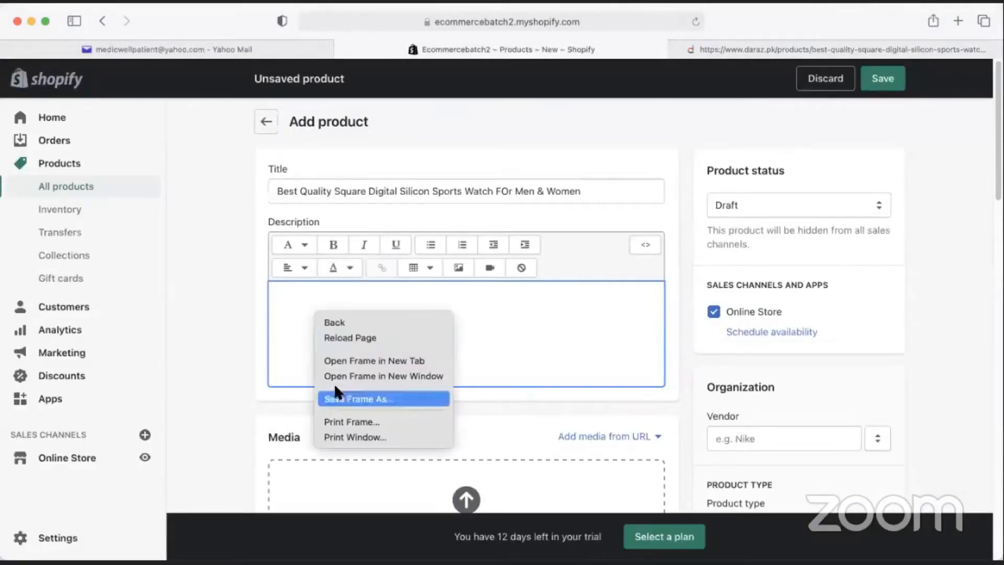
{"action": "right_click", "coordinate": [295, 289]}
{"action": "left_click", "coordinate": [361, 329]}
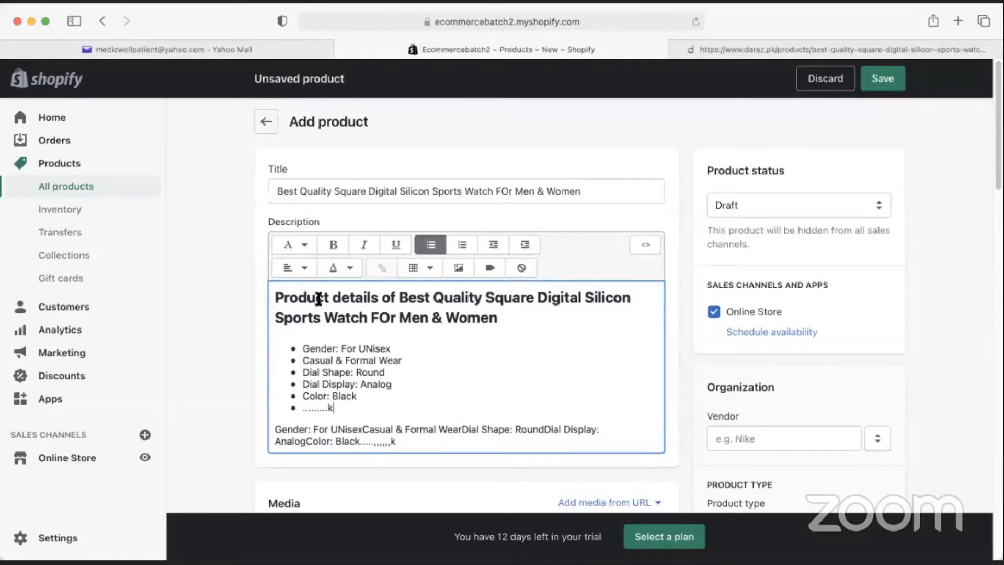
Look through the description editor's text style, alignment, color, link, table and media insertion options without changing the pasted details
{"action": "left_click", "coordinate": [291, 250]}
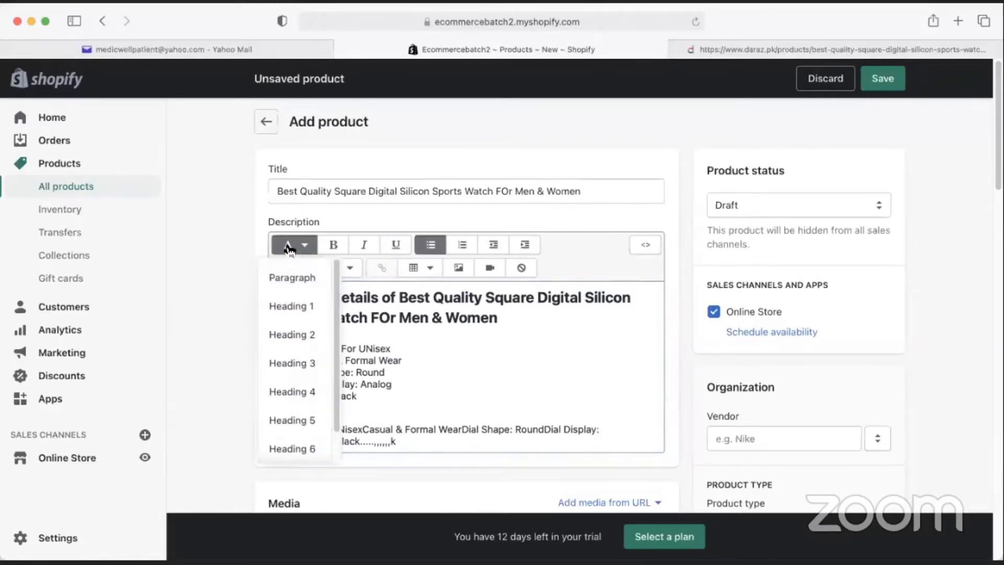
{"action": "left_click", "coordinate": [393, 371]}
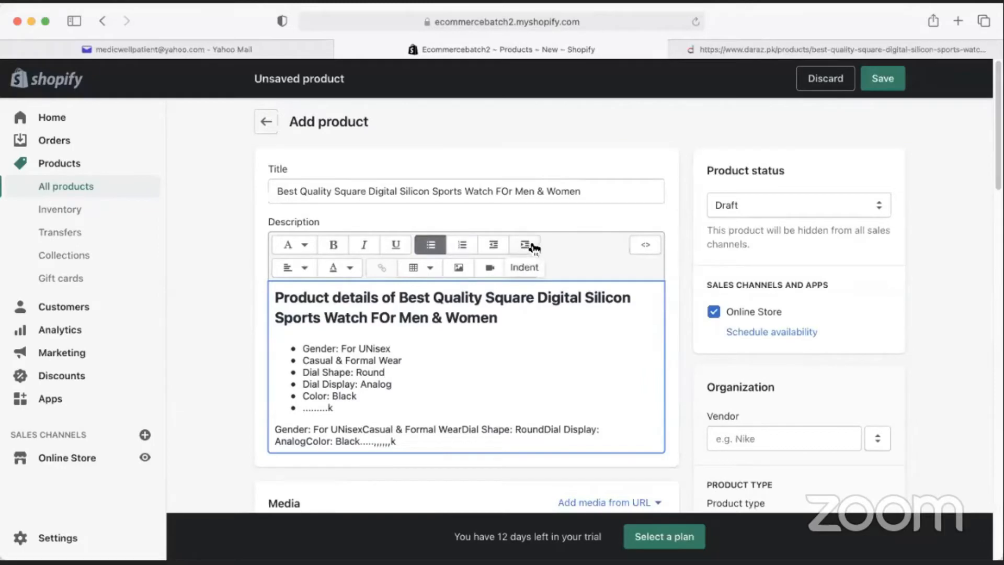
{"action": "left_click", "coordinate": [291, 267]}
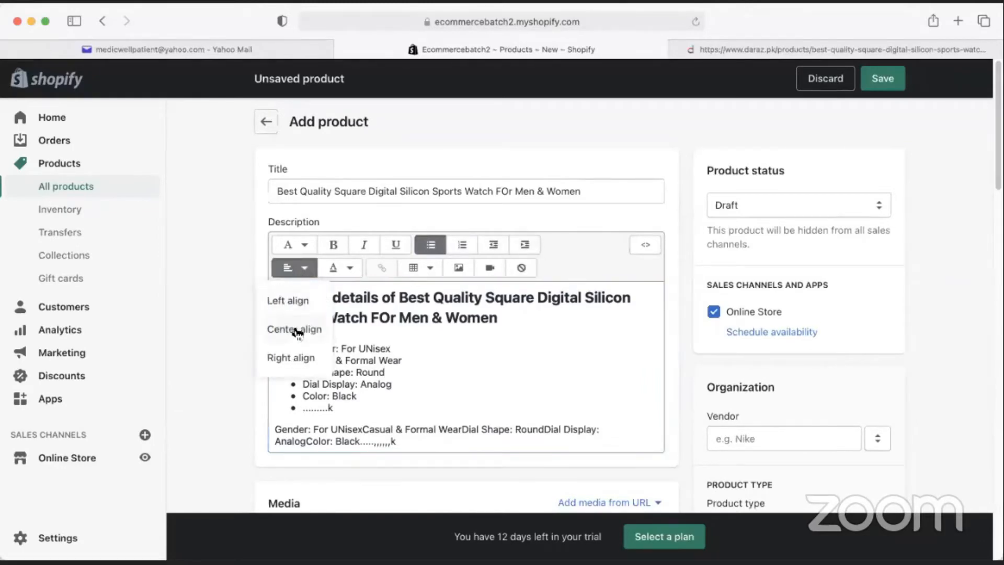
{"action": "left_click", "coordinate": [353, 387]}
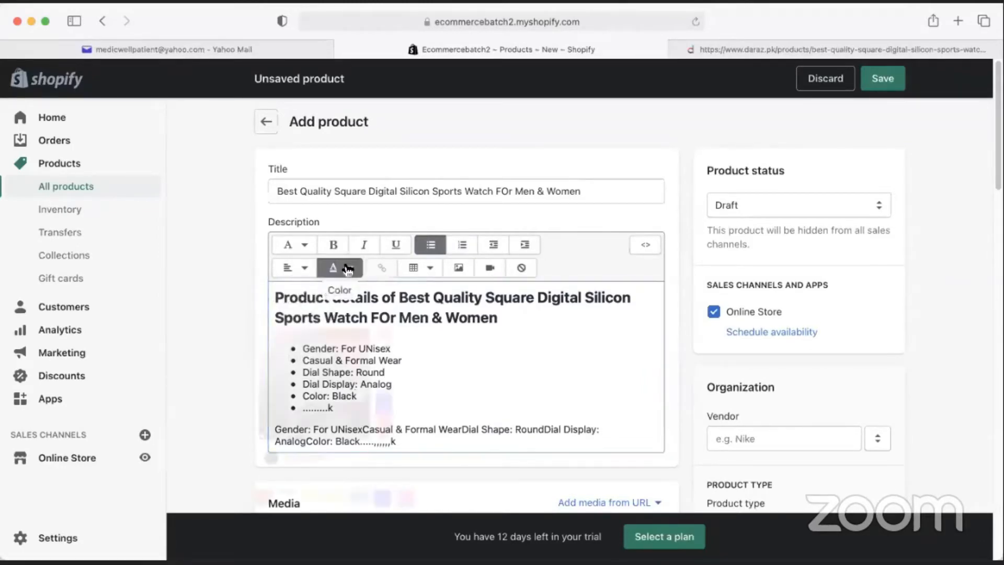
{"action": "left_click", "coordinate": [340, 267]}
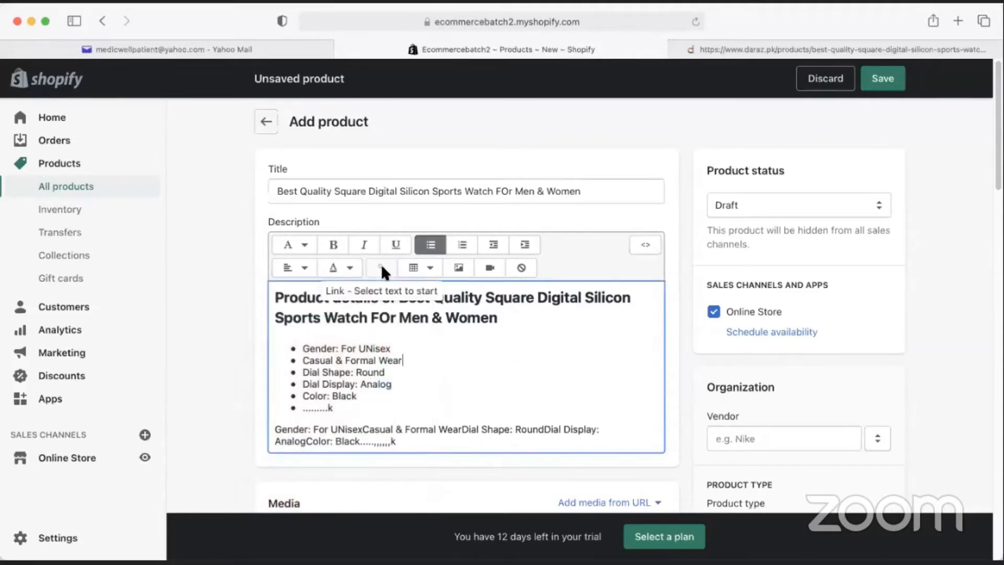
{"action": "left_click", "coordinate": [425, 271]}
{"action": "left_click", "coordinate": [426, 277]}
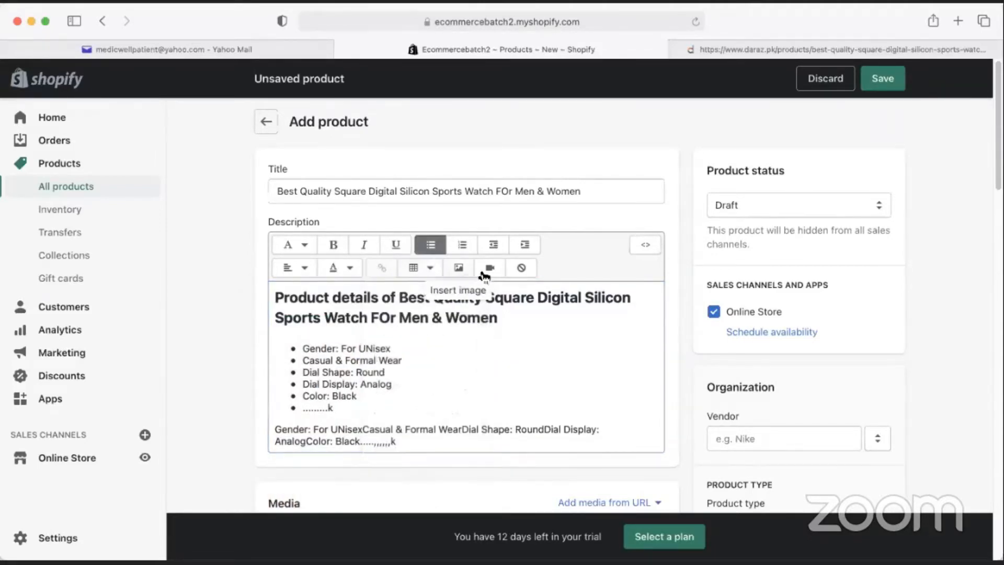
{"action": "left_click_drag", "start_coordinate": [303, 321], "coordinate": [412, 405]}
{"action": "left_click", "coordinate": [411, 404]}
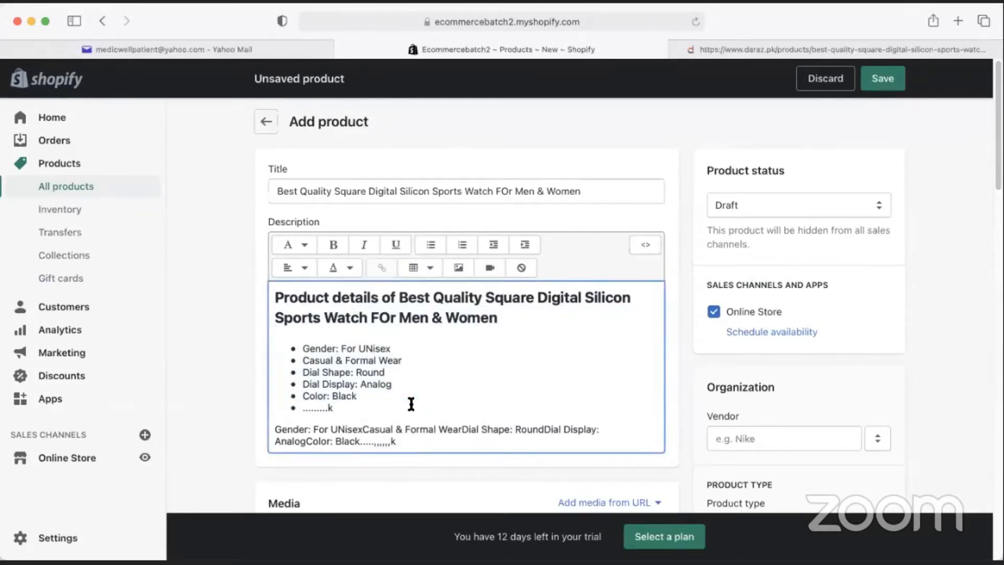
Switch to the Daraz listing for the sports watch and copy its page URL
{"action": "scroll", "coordinate": [319, 367], "scroll_direction": "down", "scroll_amount": 2}
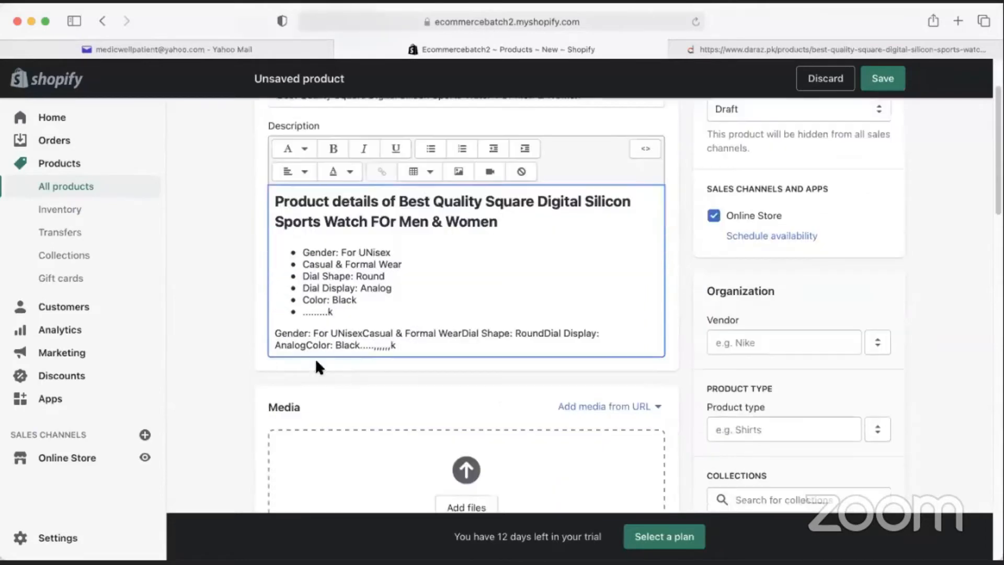
{"action": "scroll", "coordinate": [259, 376], "scroll_direction": "down", "scroll_amount": 3}
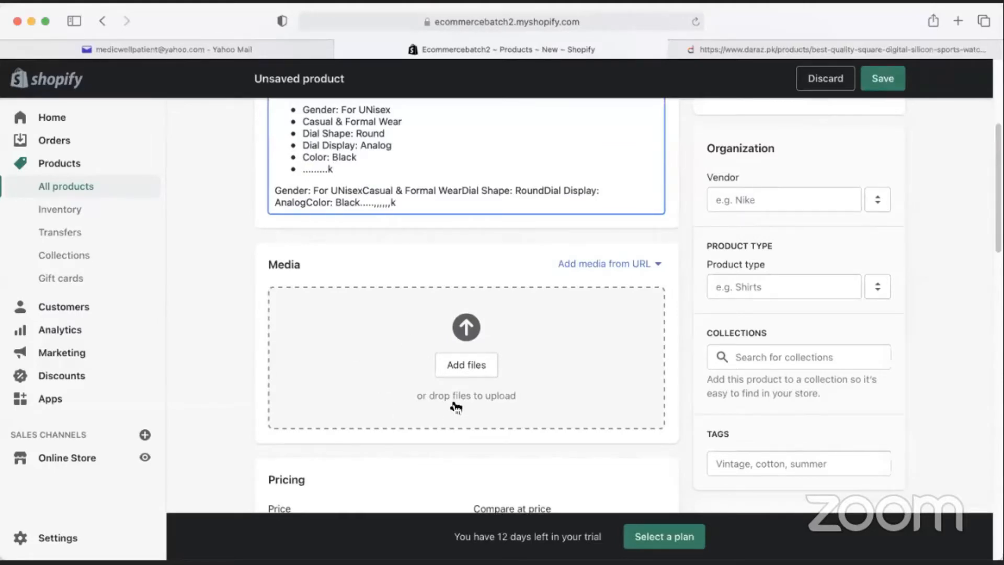
{"action": "left_click", "coordinate": [695, 48]}
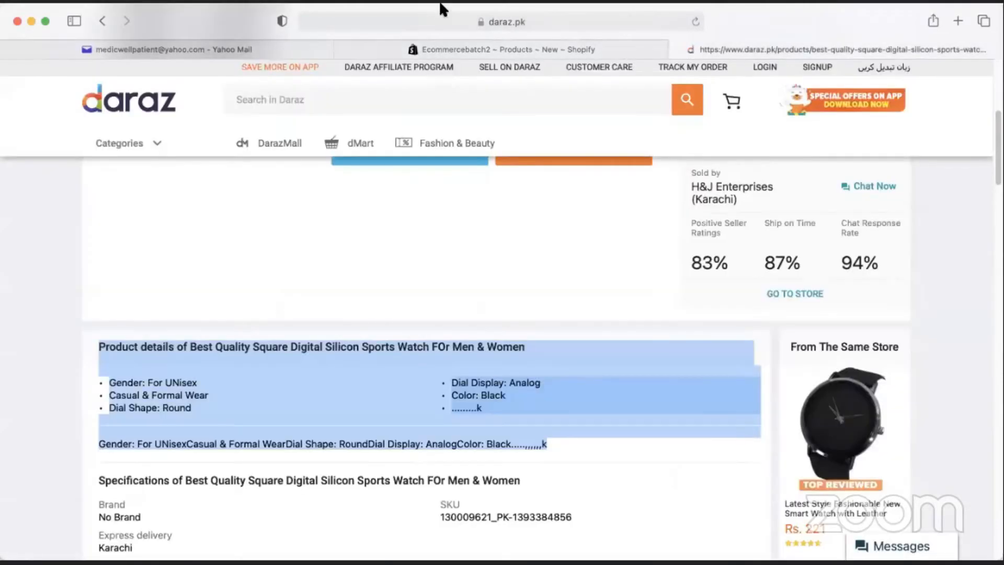
{"action": "scroll", "coordinate": [301, 242], "scroll_direction": "up", "scroll_amount": 6}
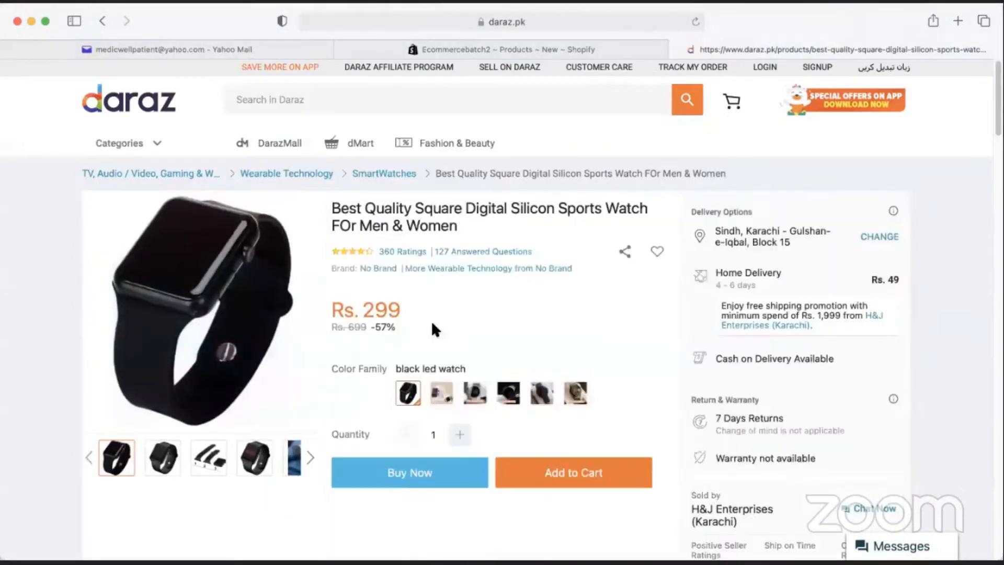
{"action": "right_click", "coordinate": [431, 320]}
{"action": "left_click", "coordinate": [468, 33]}
{"action": "left_click", "coordinate": [470, 22]}
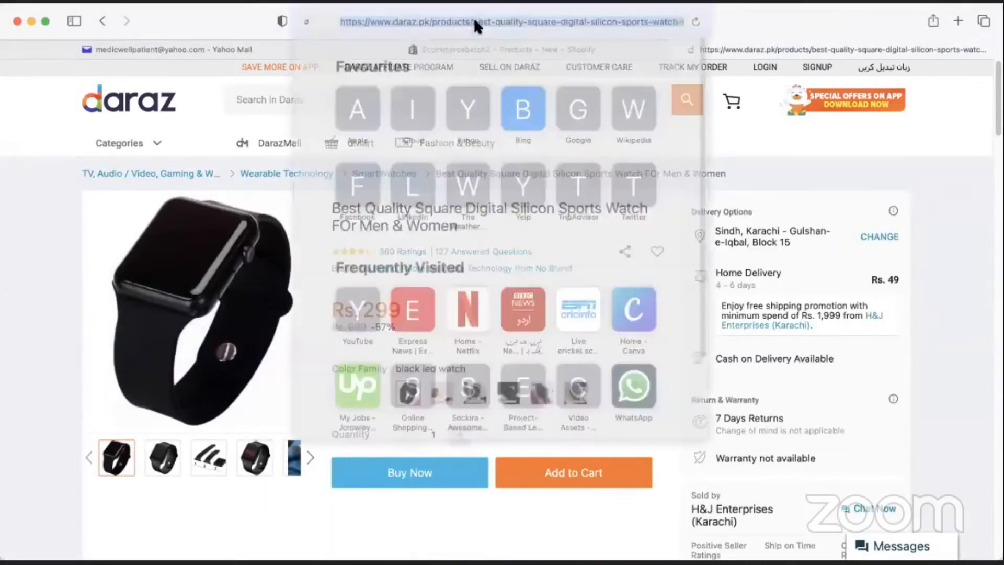
{"action": "right_click", "coordinate": [478, 21]}
{"action": "left_click", "coordinate": [498, 46]}
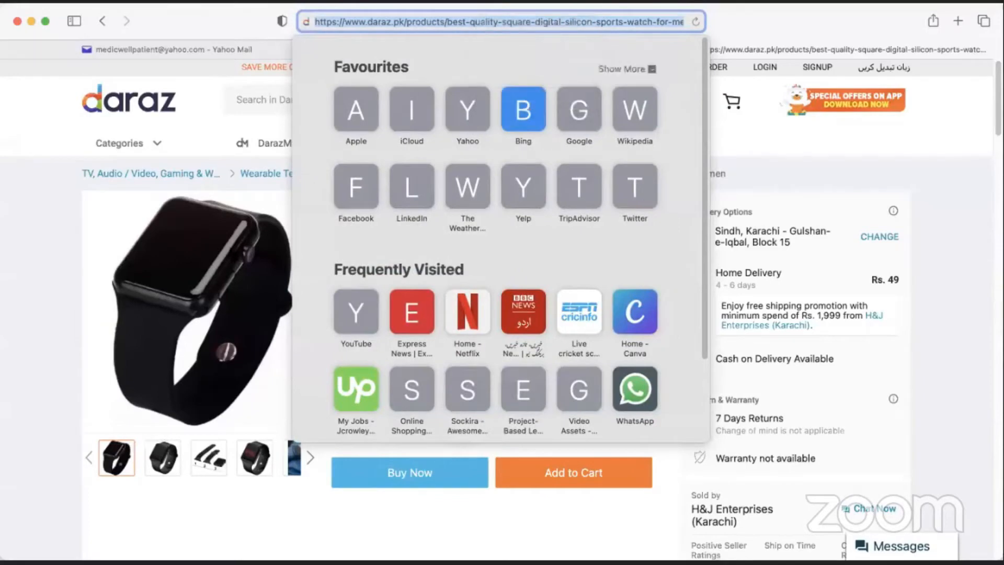
Switch to Chrome and search Google for "bulk image downloader from webiste chrome"
{"action": "left_click", "coordinate": [86, 408]}
{"action": "key", "text": "super+Tab"}
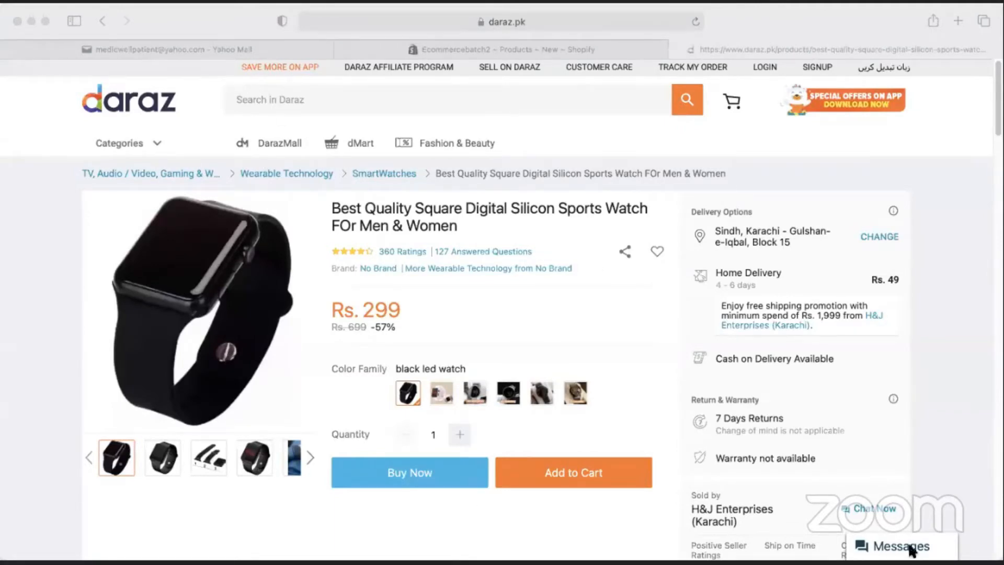
{"action": "key", "text": "super+Tab"}
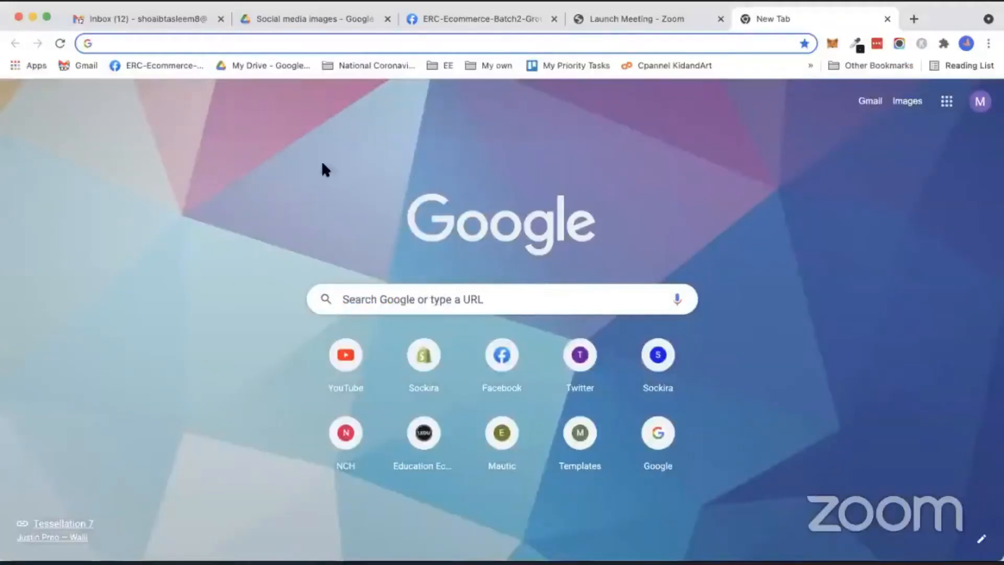
{"action": "left_click", "coordinate": [340, 43]}
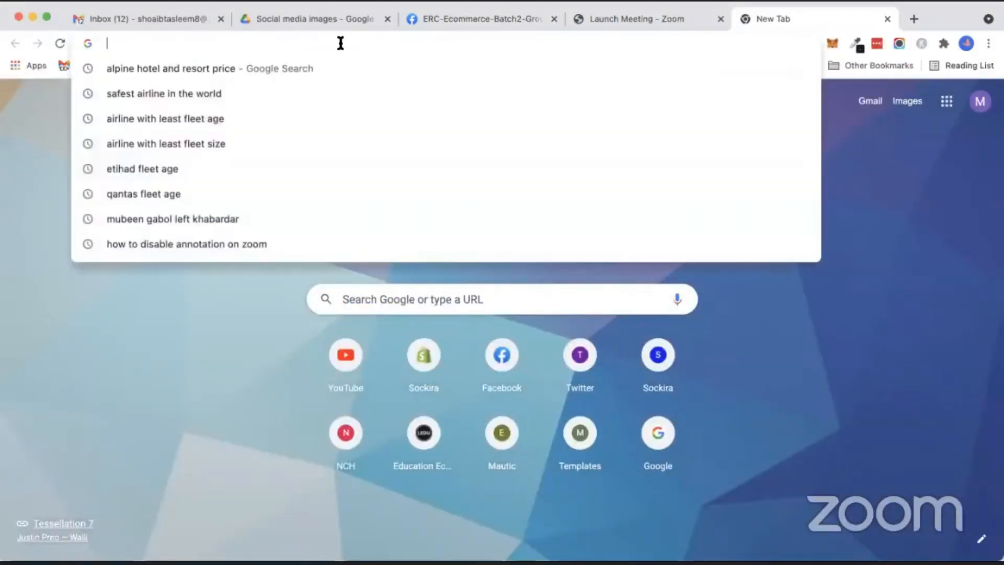
{"action": "type", "text": "bulk image"}
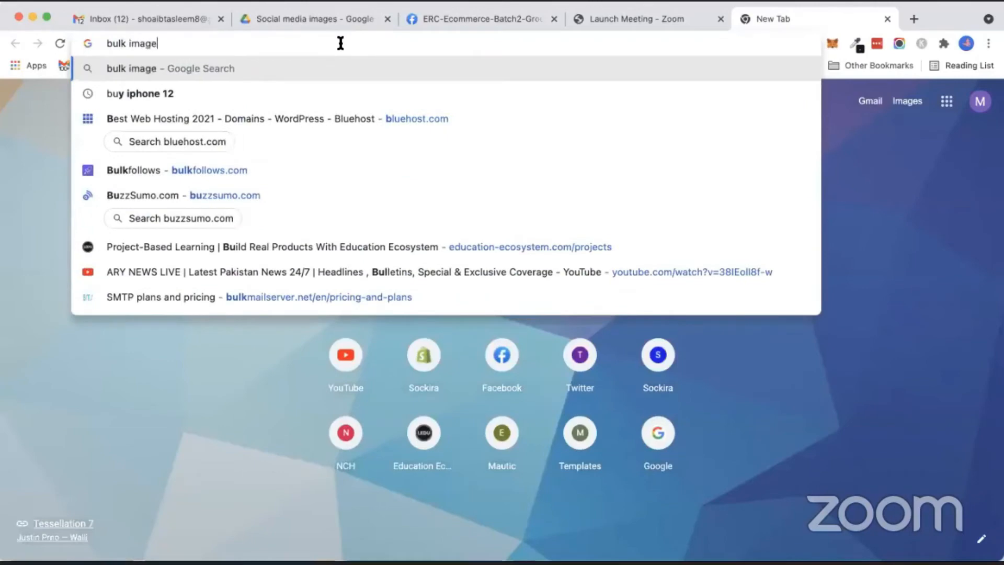
{"action": "type", "text": " downloader fr"}
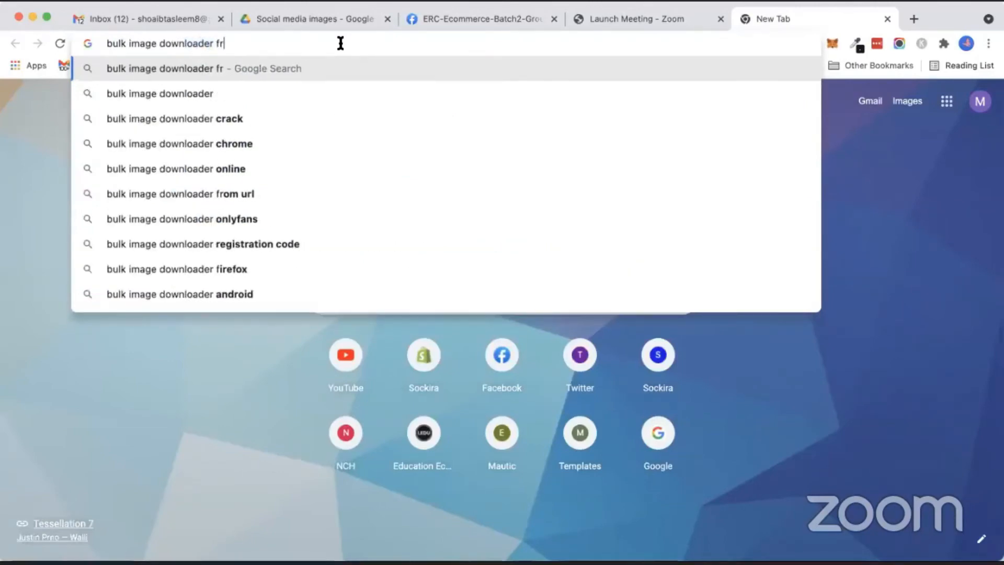
{"action": "type", "text": "om webiste chrome"}
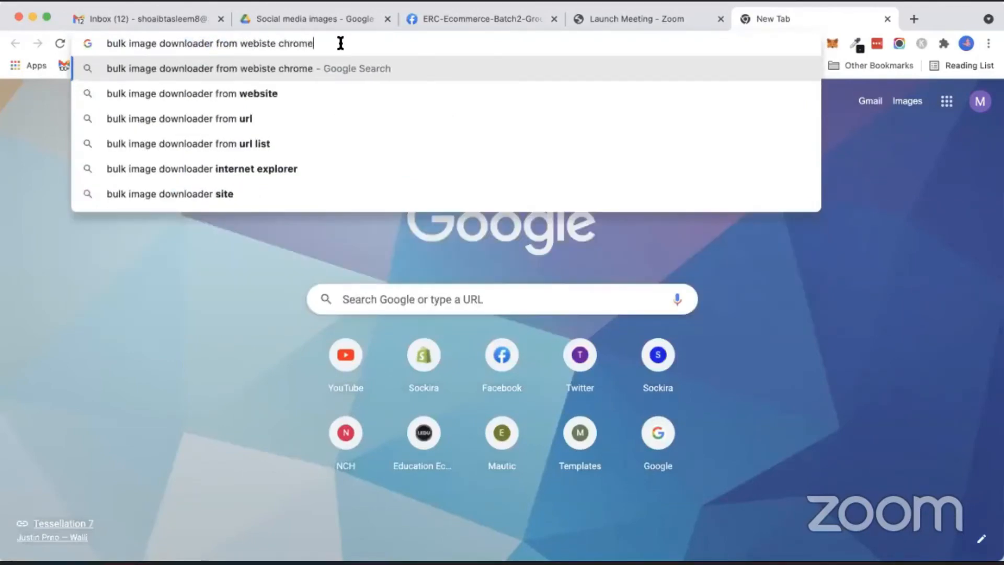
{"action": "key", "text": "Return"}
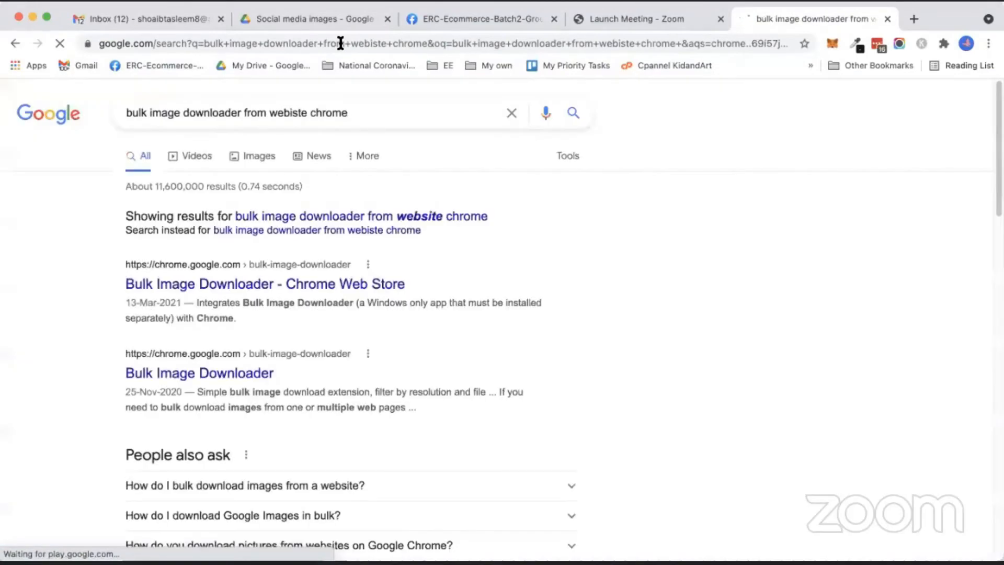
Use the corrected spelling, open the first Bulk Image Downloader Chrome Web Store result and add that extension to Chrome
{"action": "left_click", "coordinate": [291, 218]}
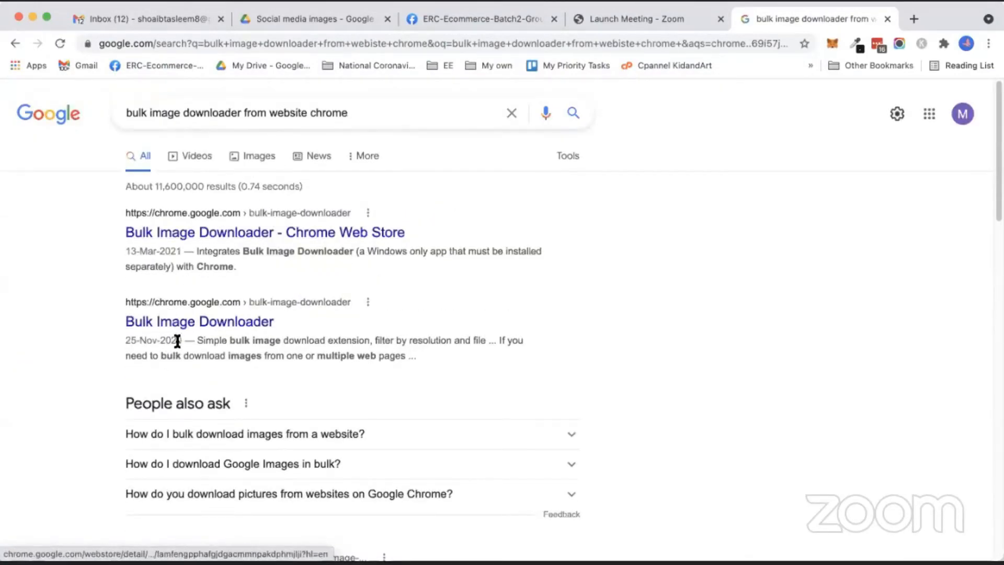
{"action": "left_click", "coordinate": [212, 233]}
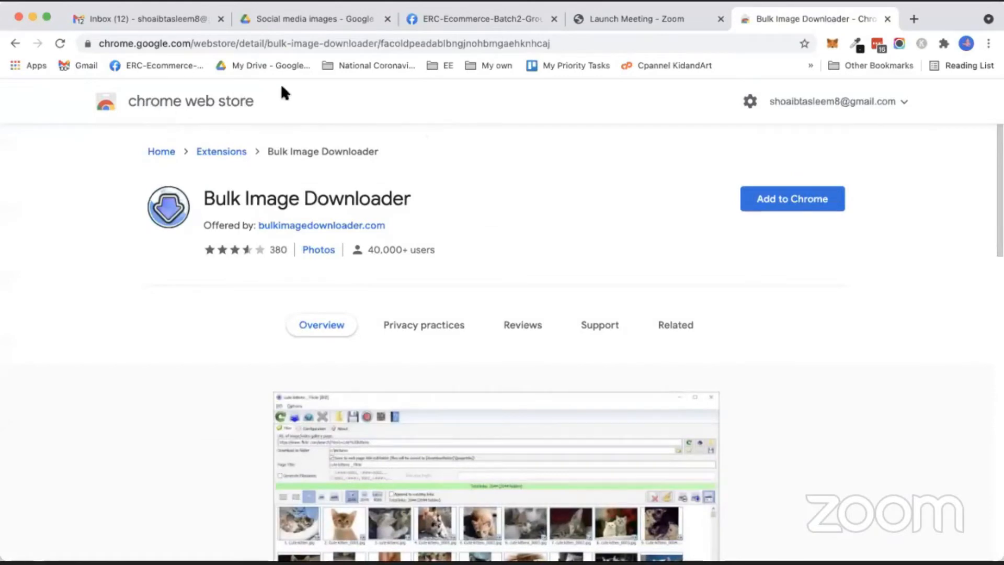
{"action": "left_click", "coordinate": [756, 196]}
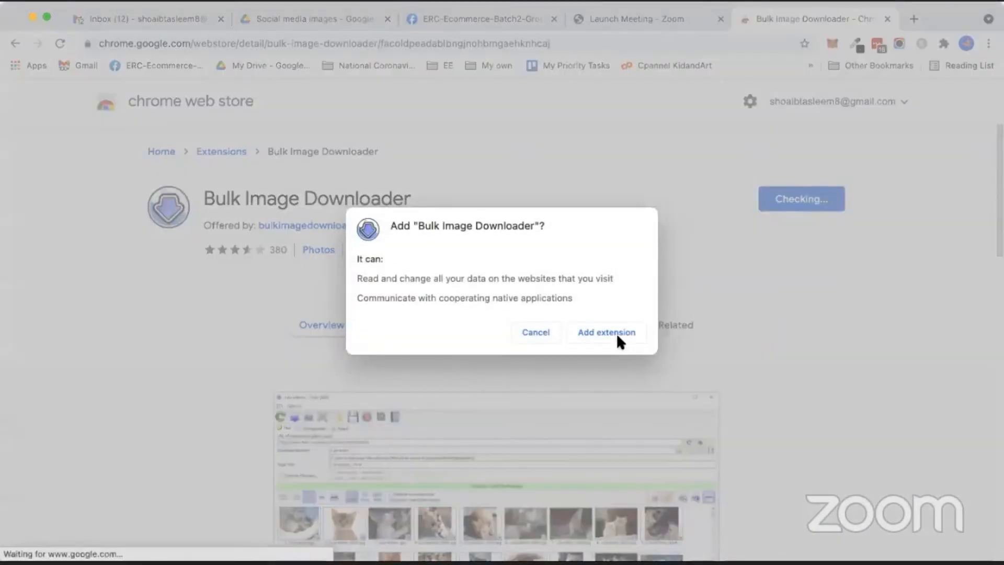
{"action": "left_click", "coordinate": [616, 333]}
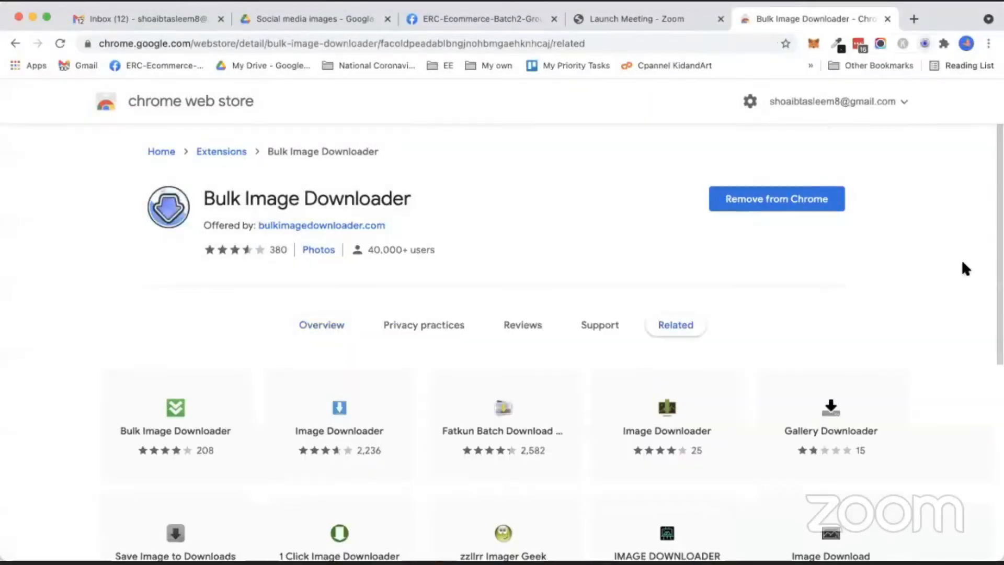
Load the copied Daraz watch listing in Chrome and try opening it with BID from the Bulk Image Downloader extension
{"action": "right_click", "coordinate": [607, 43]}
{"action": "left_click", "coordinate": [275, 190]}
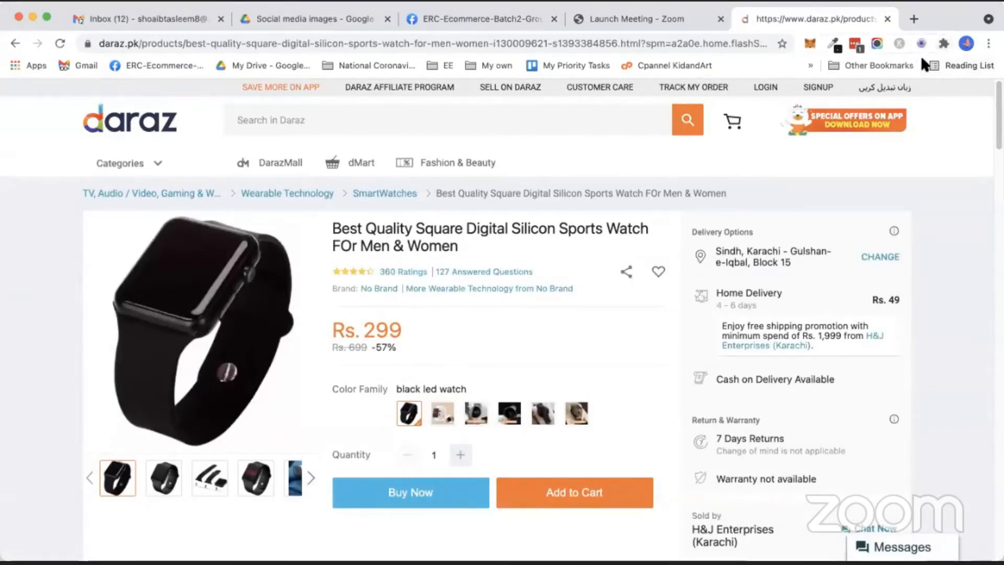
{"action": "left_click", "coordinate": [921, 44]}
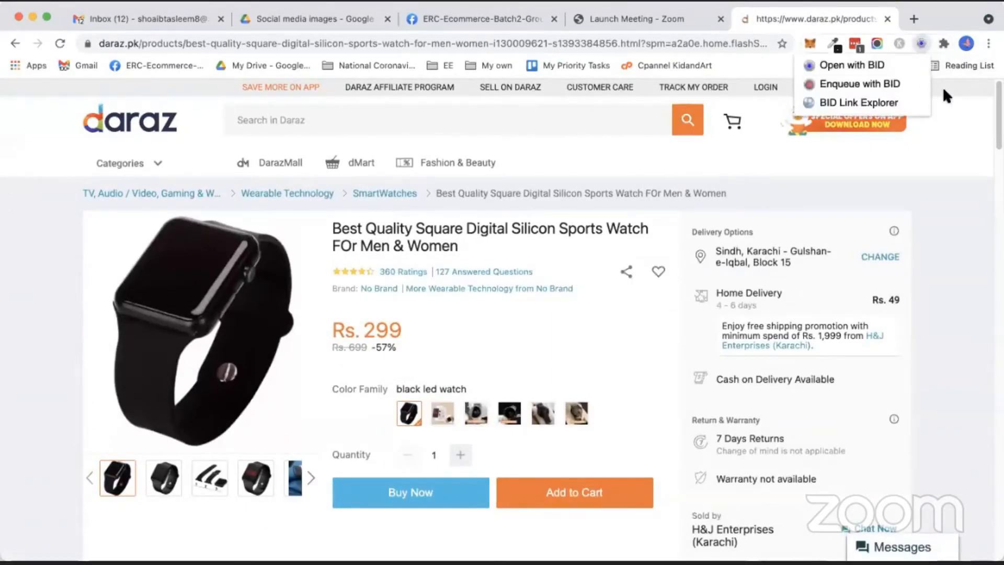
{"action": "left_click", "coordinate": [877, 67]}
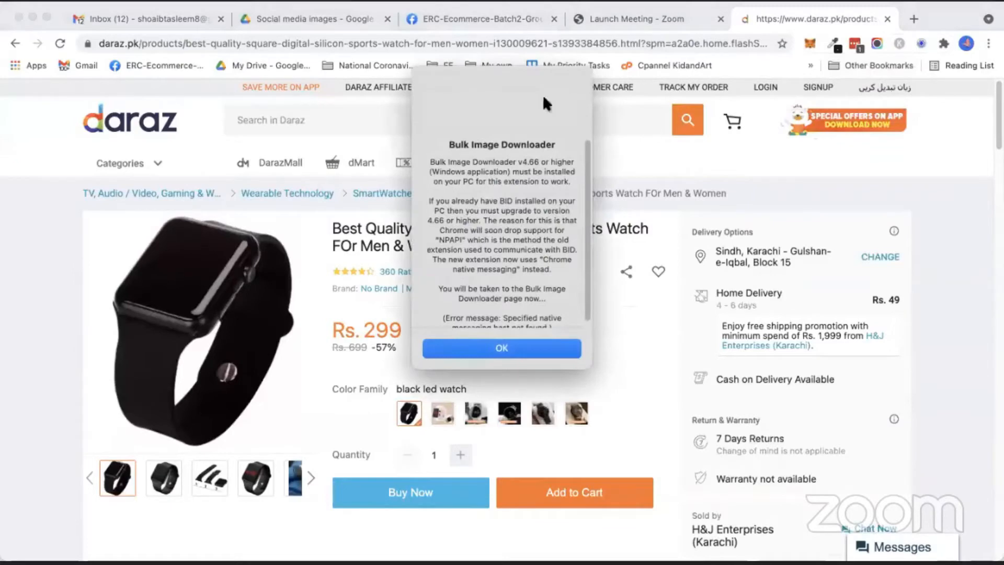
{"action": "left_click", "coordinate": [459, 71]}
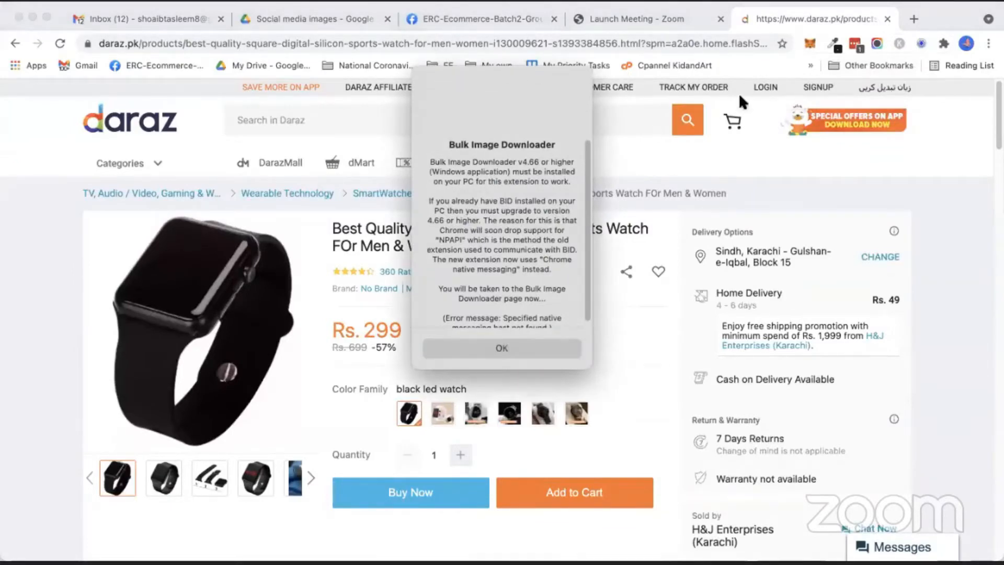
{"action": "left_click", "coordinate": [482, 353]}
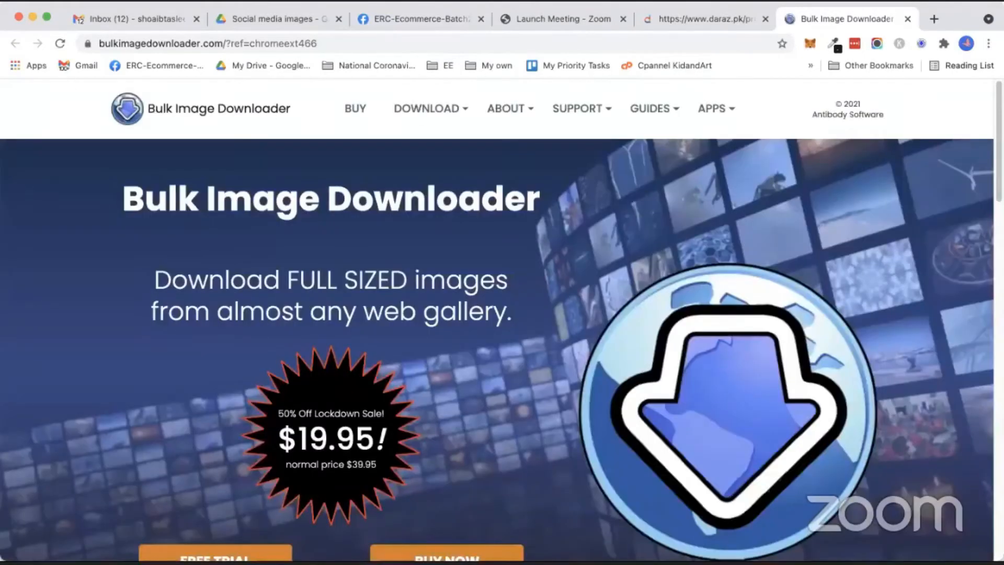
Open a new tab and repeat the earlier Google search "bulk image downloader from webiste chrome" to find another extension
{"action": "left_click", "coordinate": [680, 20]}
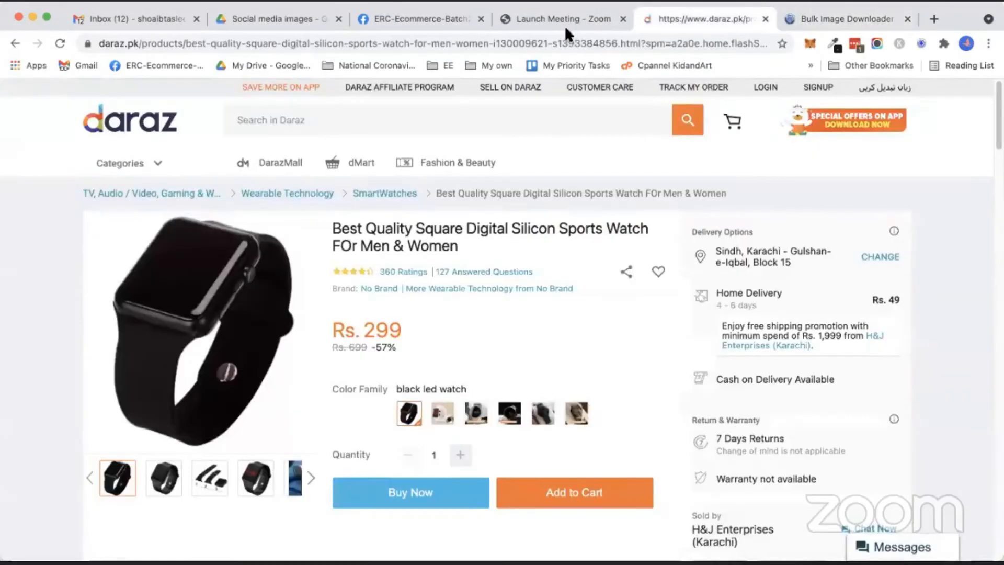
{"action": "left_click", "coordinate": [843, 21]}
{"action": "key", "text": "super+t"}
{"action": "type", "text": "bu"}
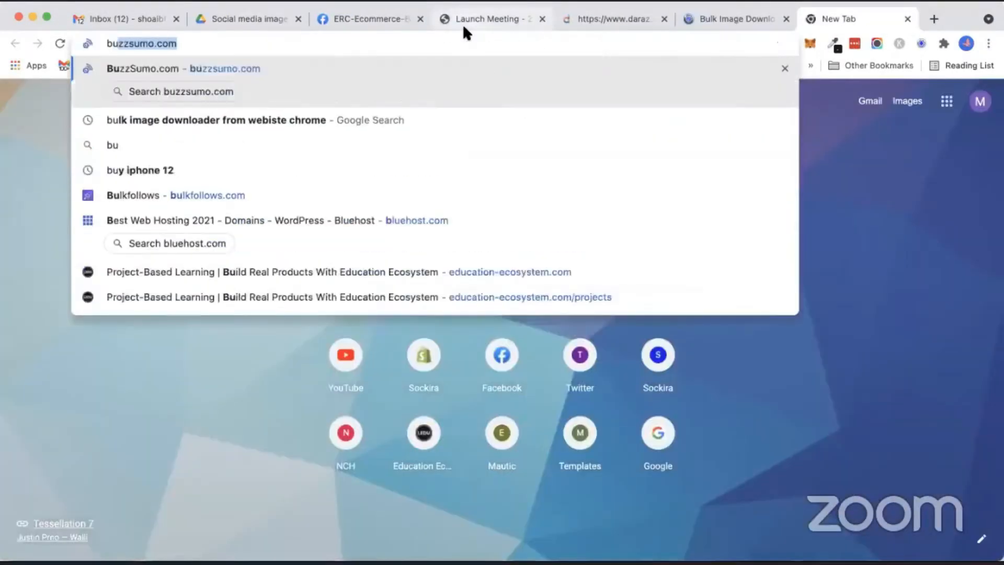
{"action": "type", "text": "l k"}
{"action": "key", "text": "Down"}
{"action": "key", "text": "Up"}
{"action": "key", "text": "BackSpace"}
{"action": "key", "text": "BackSpace"}
{"action": "type", "text": "k"}
{"action": "key", "text": "Down"}
{"action": "key", "text": "Return"}
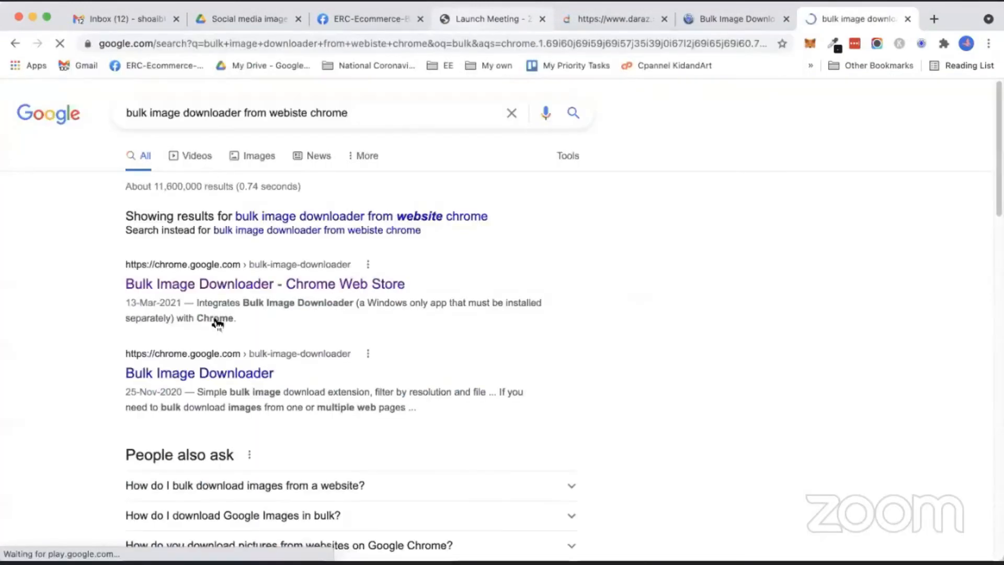
{"action": "left_click", "coordinate": [179, 372]}
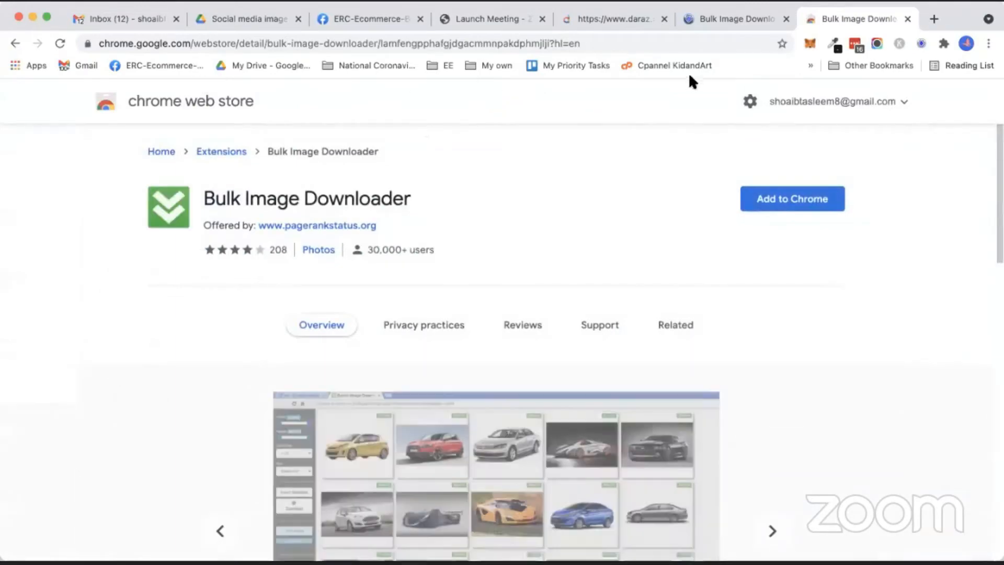
{"action": "left_click", "coordinate": [16, 43]}
{"action": "scroll", "coordinate": [103, 340], "scroll_direction": "down", "scroll_amount": 10}
{"action": "left_click", "coordinate": [175, 264]}
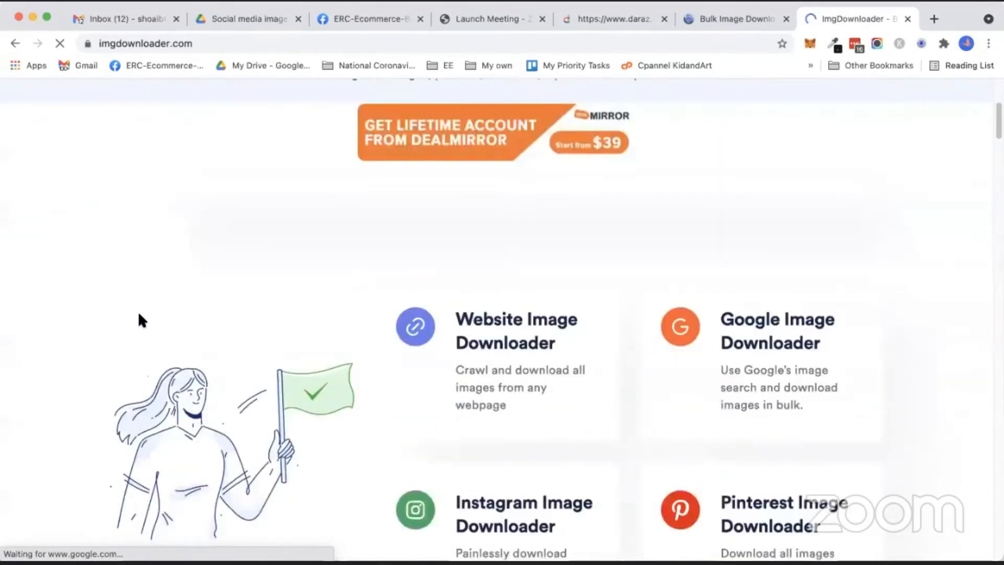
{"action": "scroll", "coordinate": [139, 314], "scroll_direction": "up", "scroll_amount": 5}
{"action": "left_click", "coordinate": [16, 43]}
{"action": "scroll", "coordinate": [189, 264], "scroll_direction": "up", "scroll_amount": 9}
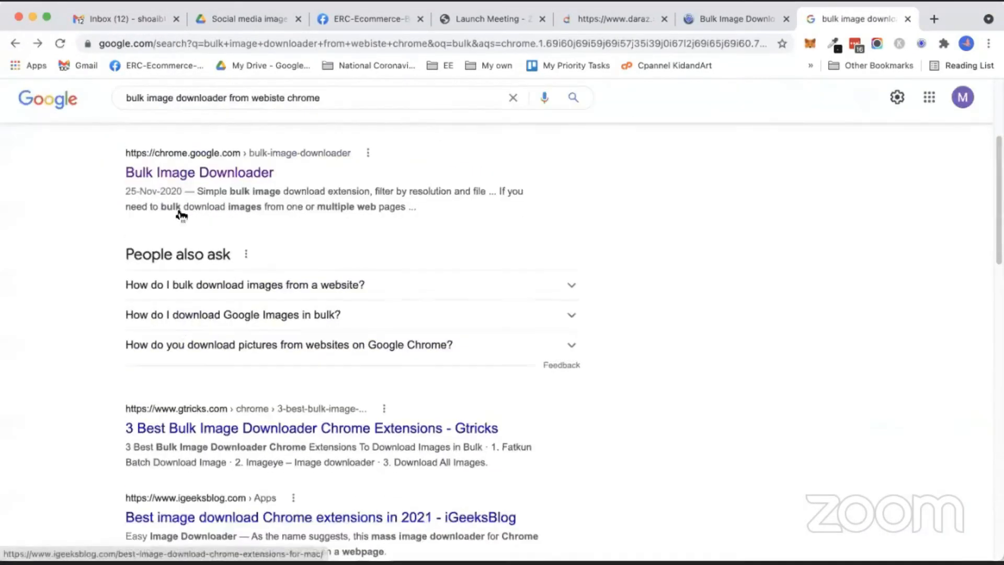
{"action": "left_click", "coordinate": [180, 210]}
{"action": "left_click", "coordinate": [799, 201]}
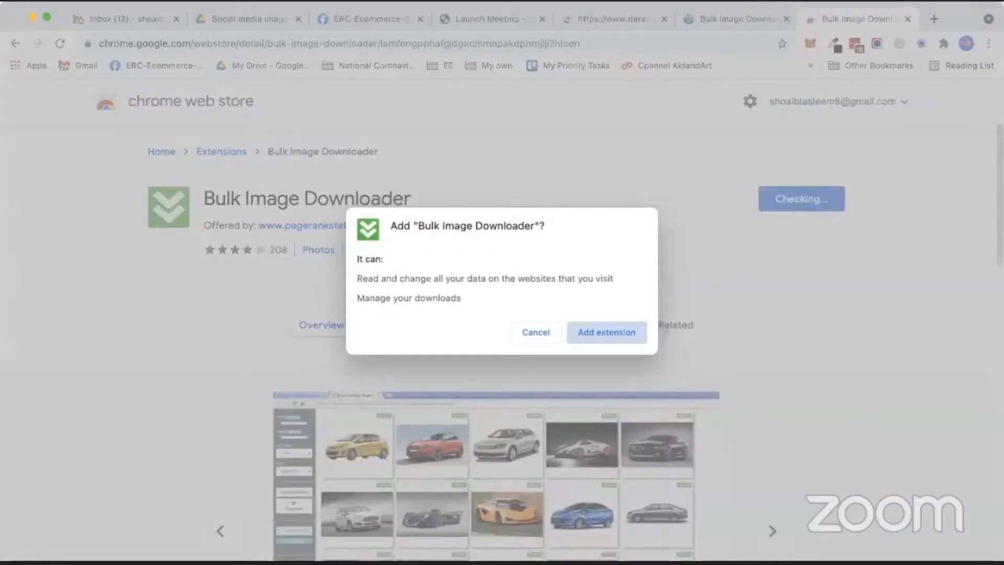
{"action": "left_click", "coordinate": [607, 333]}
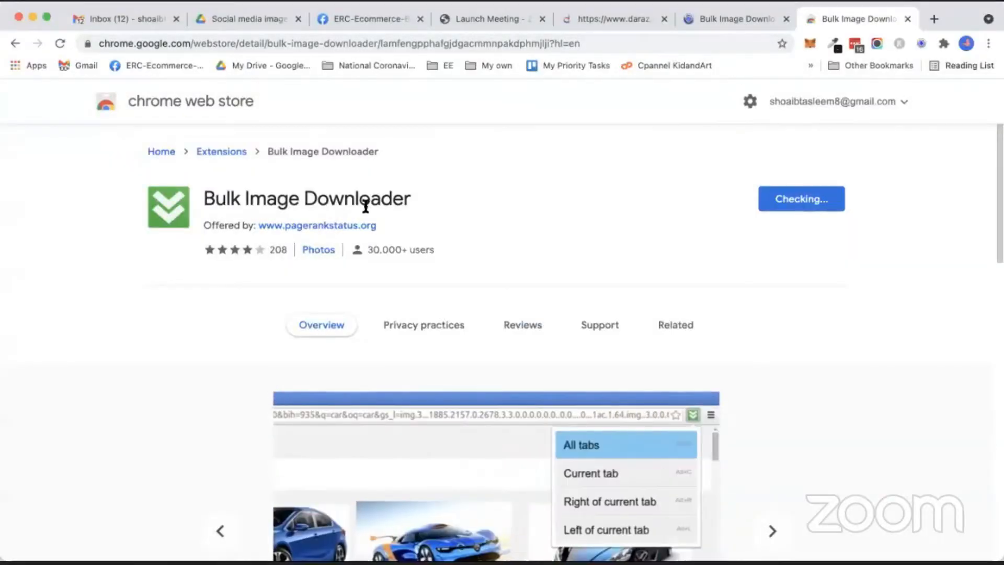
Return to the Daraz watch listing and try collecting its images with Bulk Image Downloader's Current tab option
{"action": "left_click", "coordinate": [614, 19]}
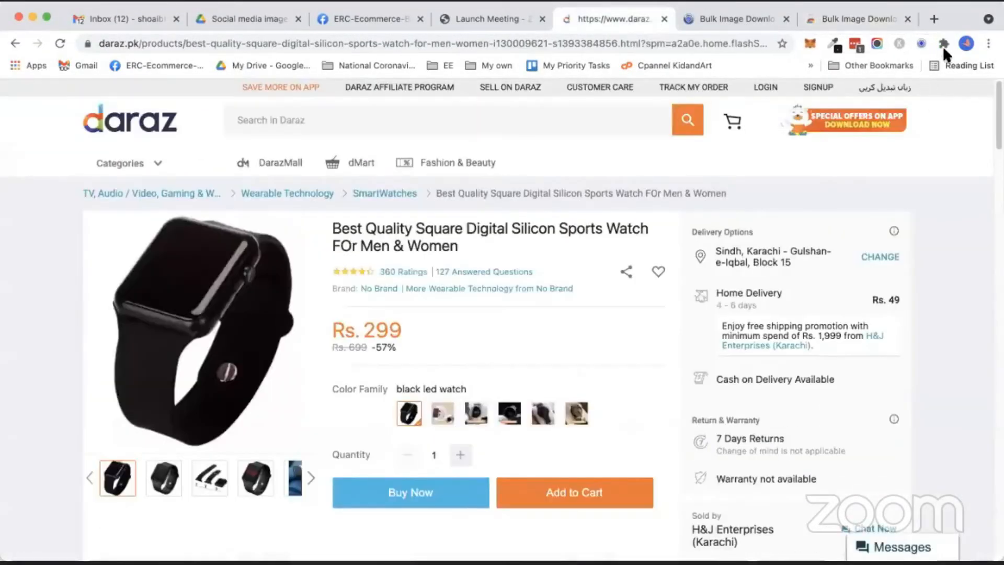
{"action": "left_click", "coordinate": [921, 44]}
{"action": "left_click", "coordinate": [814, 111]}
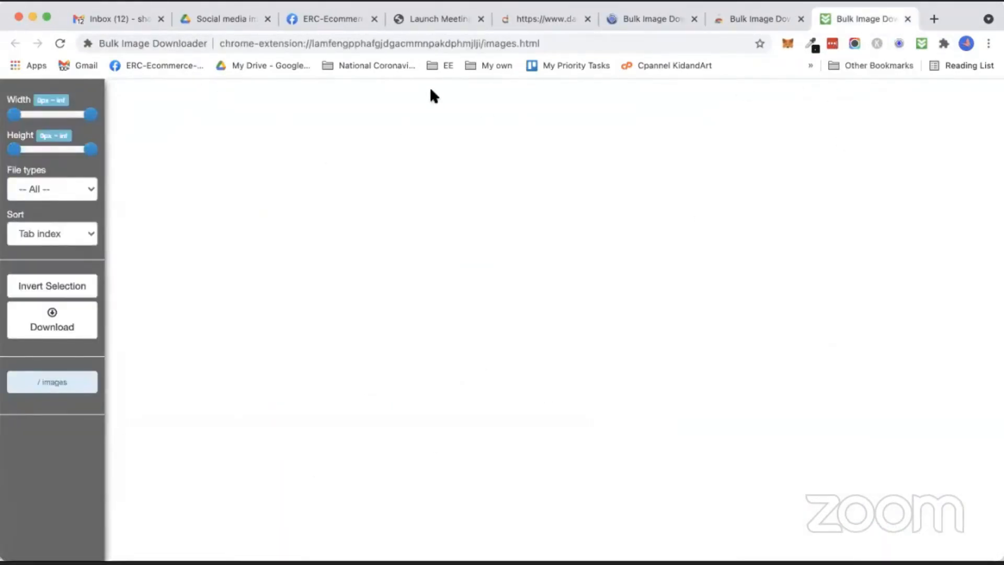
Close the Bulk Image Downloader website, Chrome Web Store and results tabs, keeping the Daraz watch listing open
{"action": "left_click", "coordinate": [759, 20]}
{"action": "left_click", "coordinate": [649, 19]}
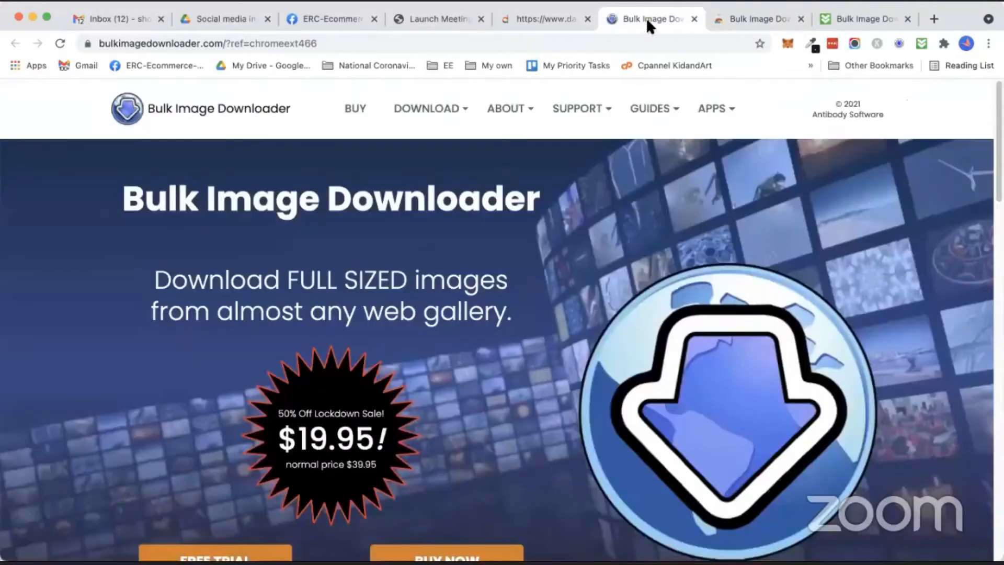
{"action": "left_click", "coordinate": [536, 21]}
{"action": "left_click", "coordinate": [694, 19]}
{"action": "left_click", "coordinate": [694, 19]}
{"action": "left_click", "coordinate": [694, 19]}
Try Bulk Image Downloader on the Daraz listing again with Current tab, and then with Left of current tab
{"action": "left_click", "coordinate": [921, 45]}
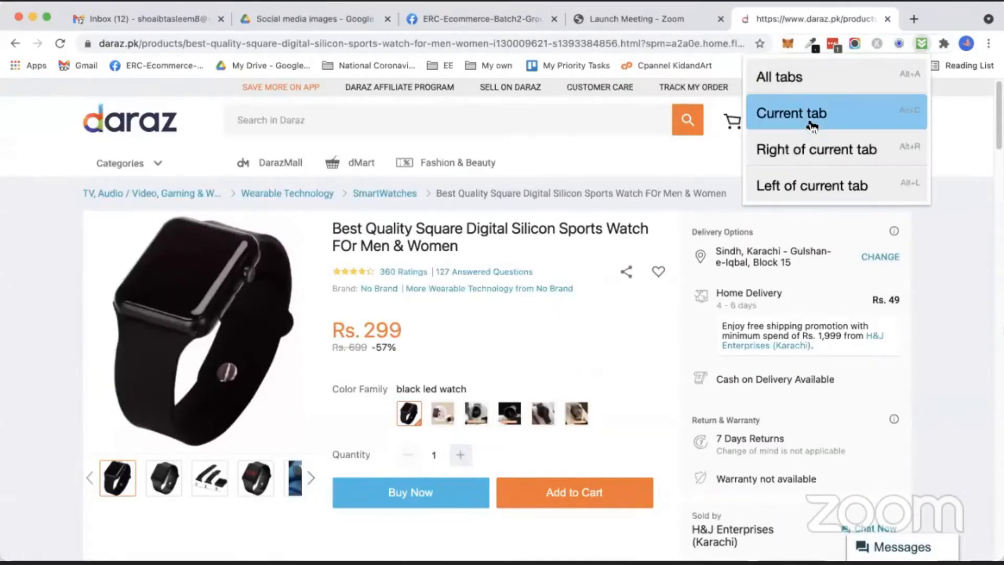
{"action": "left_click", "coordinate": [813, 118]}
{"action": "key", "text": "super+w"}
{"action": "left_click", "coordinate": [704, 21]}
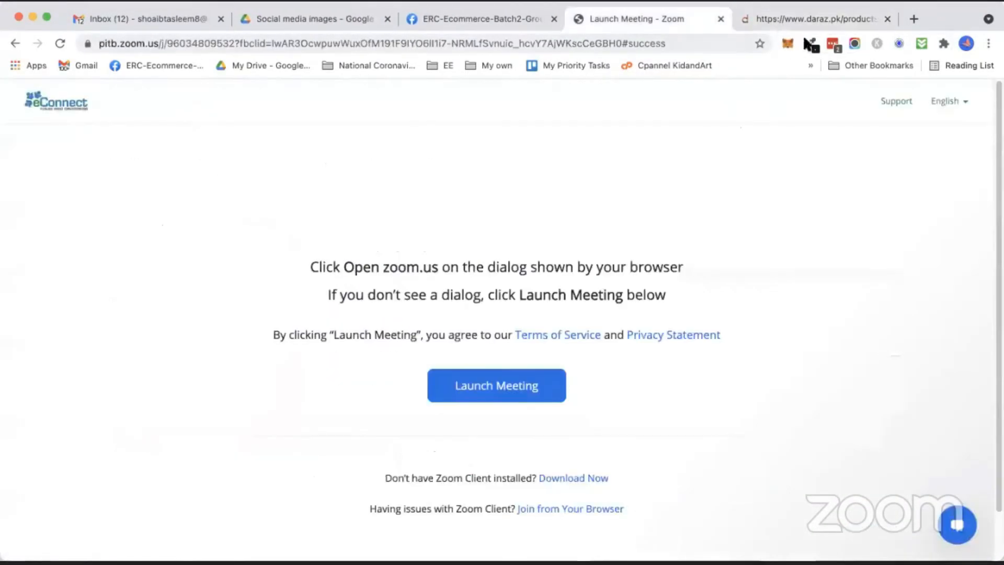
{"action": "left_click", "coordinate": [774, 21]}
{"action": "left_click", "coordinate": [923, 44]}
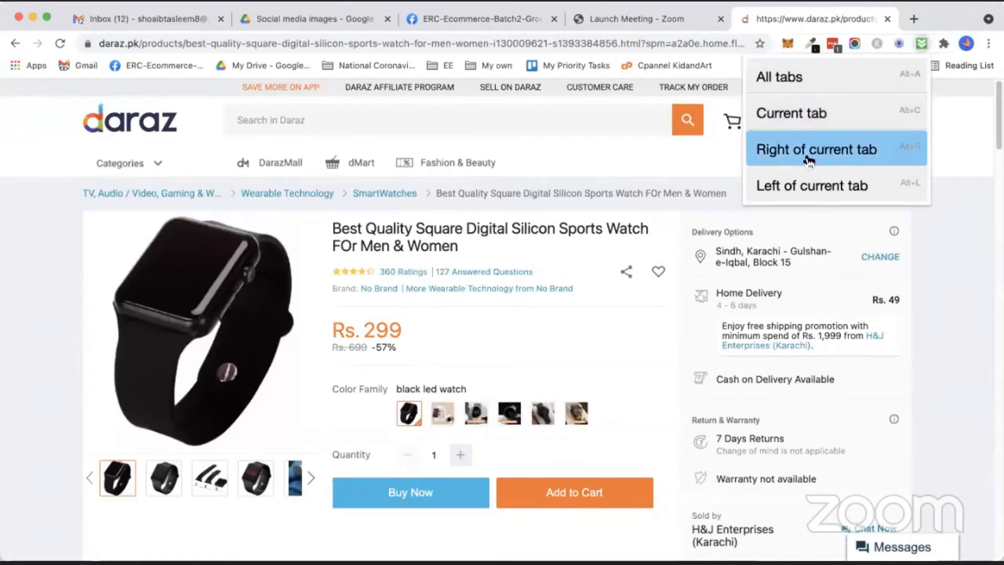
{"action": "left_click", "coordinate": [787, 184]}
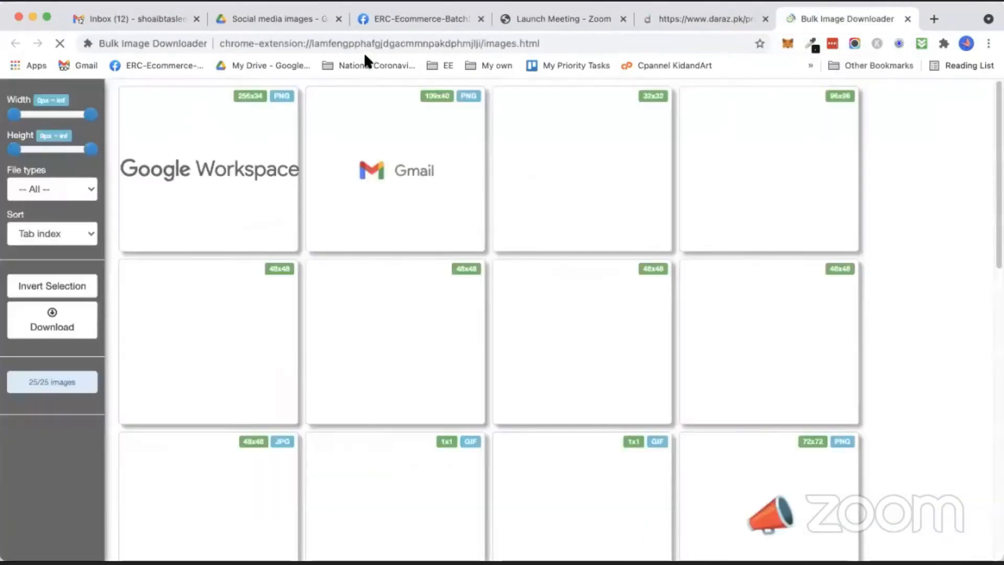
Enable Allow access to file URLs and Collect errors for the green Bulk Image Downloader extension, and close its settings
{"action": "right_click", "coordinate": [922, 43]}
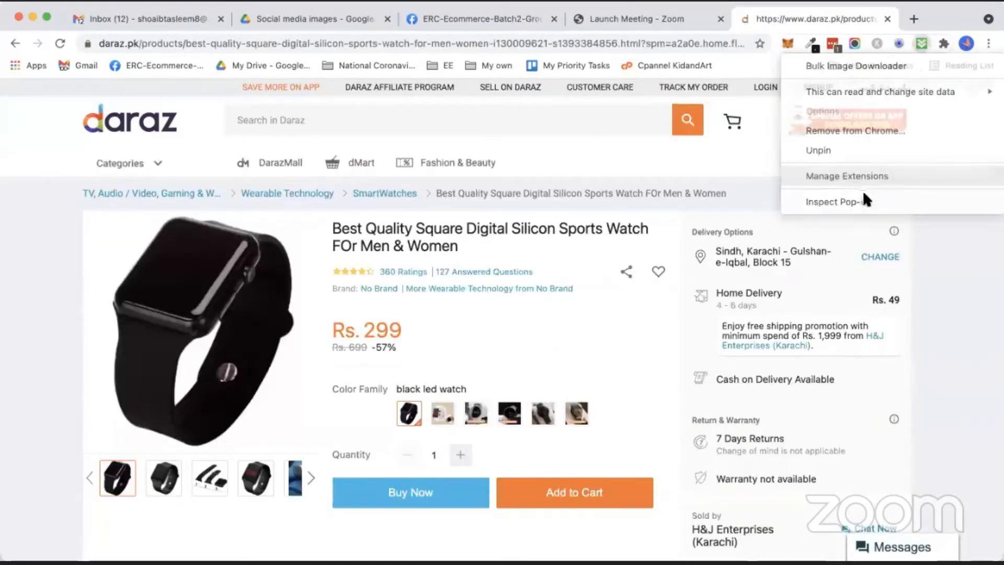
{"action": "left_click", "coordinate": [847, 178]}
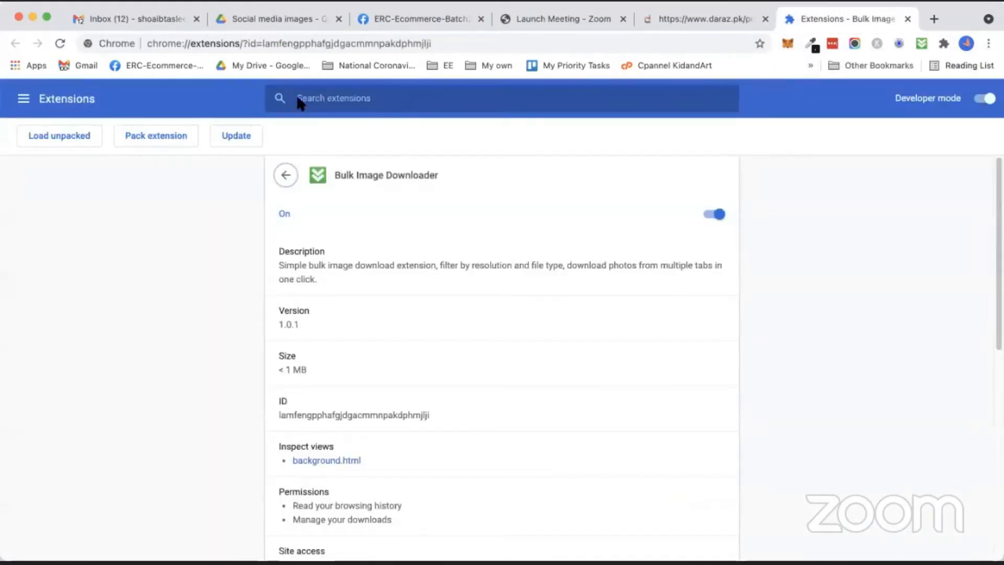
{"action": "scroll", "coordinate": [469, 314], "scroll_direction": "down", "scroll_amount": 9}
{"action": "left_click", "coordinate": [714, 325]}
{"action": "left_click", "coordinate": [714, 356]}
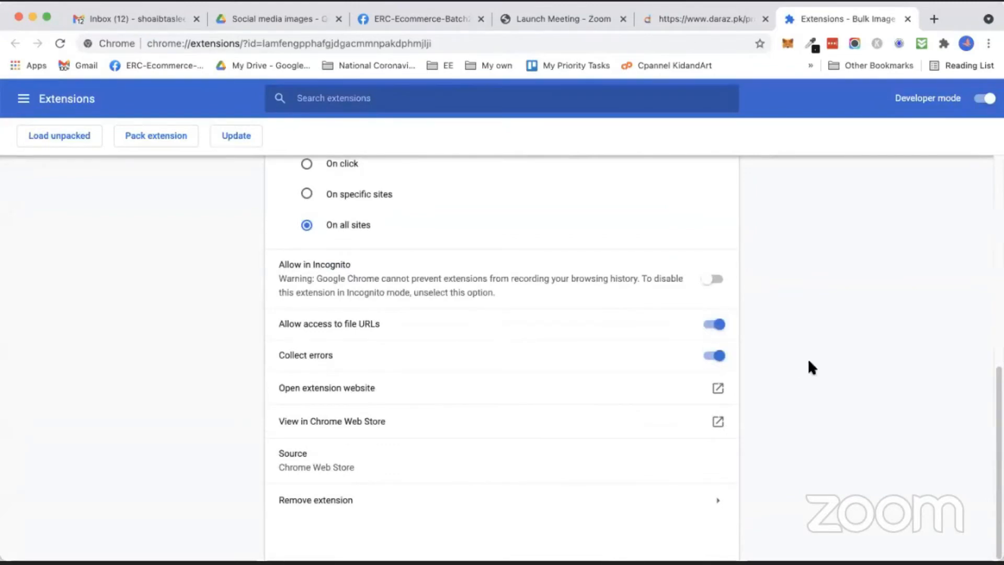
{"action": "left_click", "coordinate": [908, 19]}
Try collecting images with Bulk Image Downloader's All tabs option, close its results and open a new tab
{"action": "left_click", "coordinate": [922, 43]}
{"action": "left_click", "coordinate": [844, 84]}
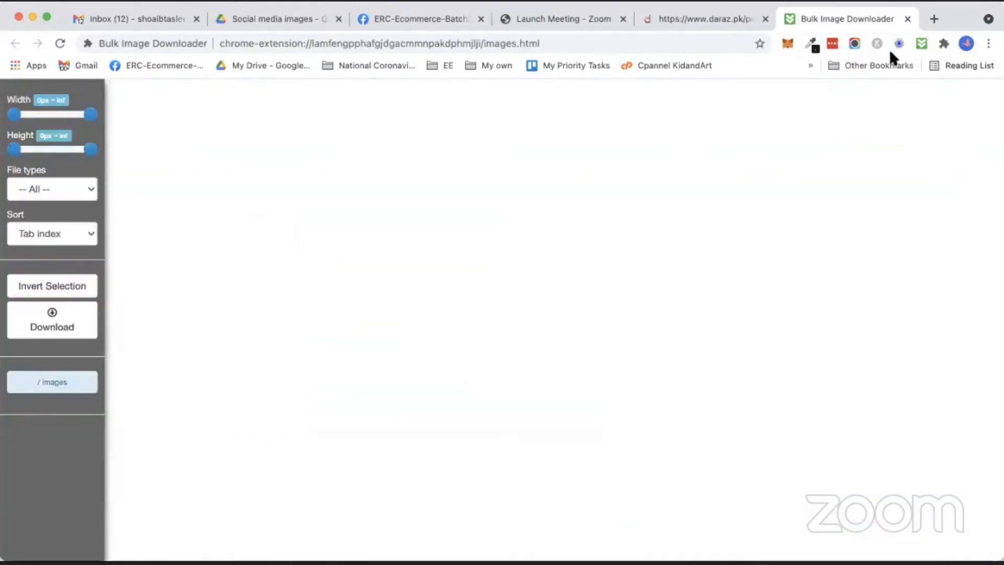
{"action": "left_click", "coordinate": [908, 20]}
{"action": "key", "text": "ctrl+t"}
{"action": "type", "text": "bu"}
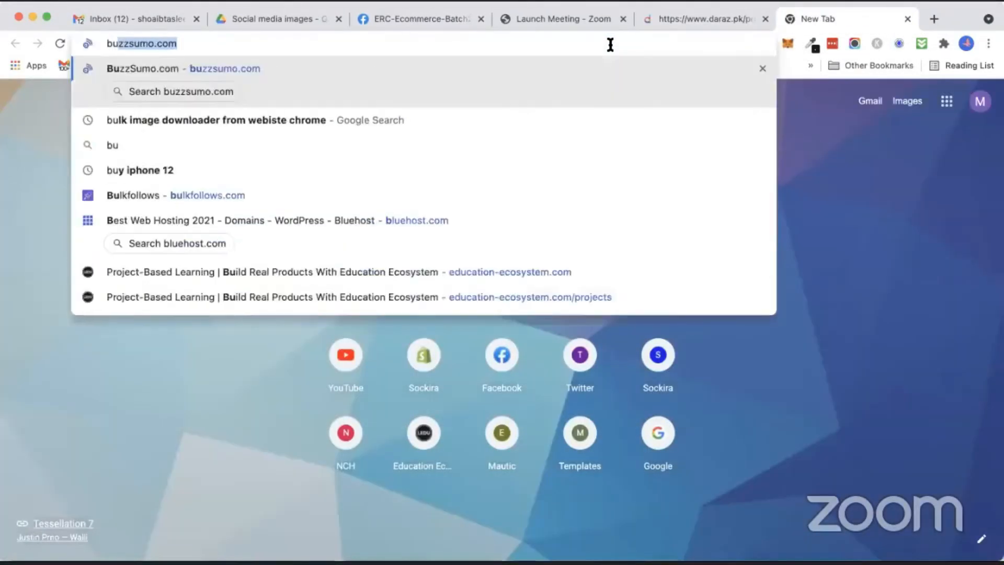
{"action": "type", "text": "lk image"}
{"action": "key", "text": "BackSpace"}
{"action": "key", "text": "BackSpace"}
{"action": "key", "text": "BackSpace"}
{"action": "key", "text": "BackSpace"}
{"action": "key", "text": "BackSpace"}
{"action": "key", "text": "BackSpace"}
{"action": "key", "text": "BackSpace"}
{"action": "key", "text": "BackSpace"}
{"action": "key", "text": "BackSpace"}
{"action": "key", "text": "BackSpace"}
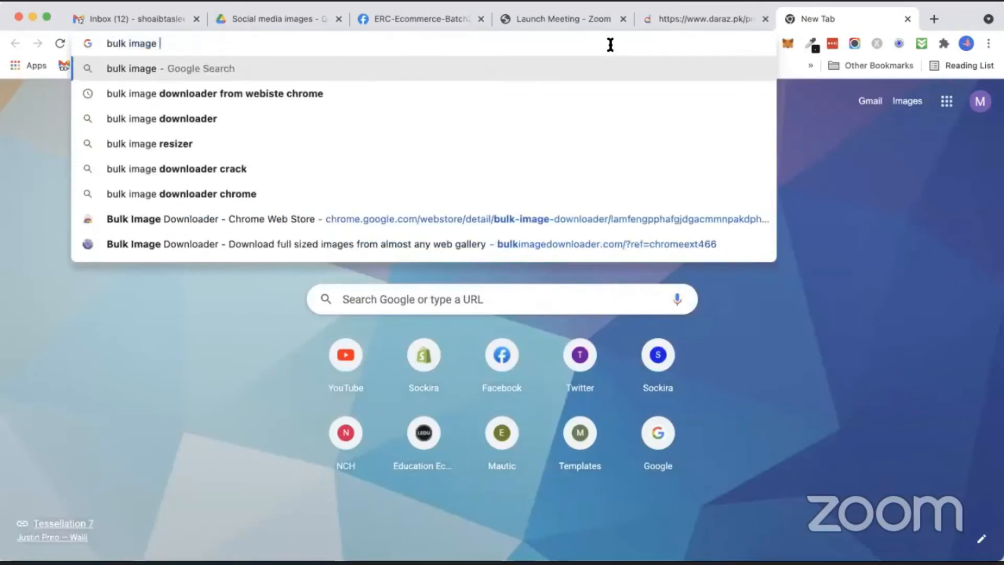
{"action": "key", "text": "BackSpace"}
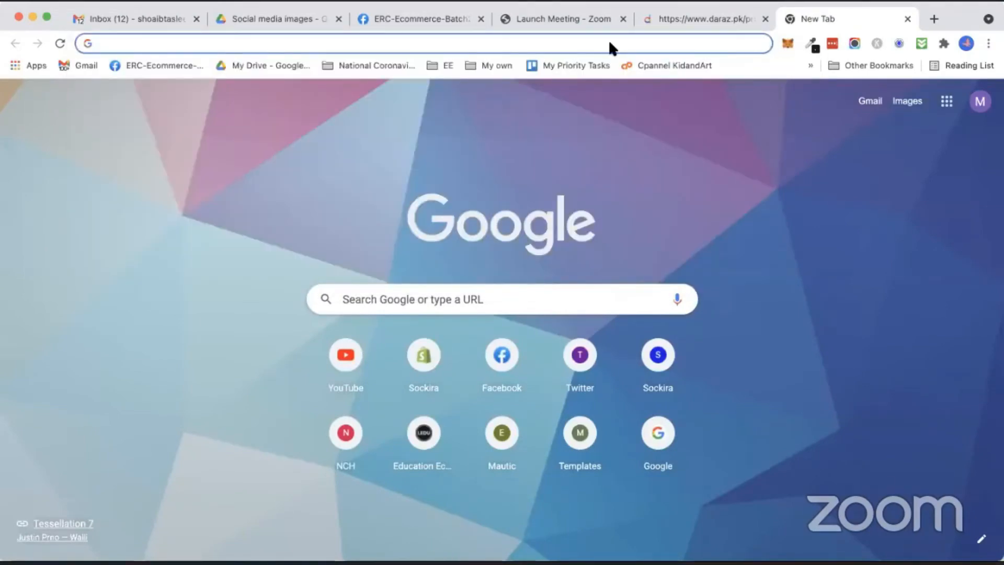
Search Google for "image downloader chrome" and check the Image downloader - Imageye store listing, returning to the results
{"action": "type", "text": "image downloader chrome"}
{"action": "key", "text": "Return"}
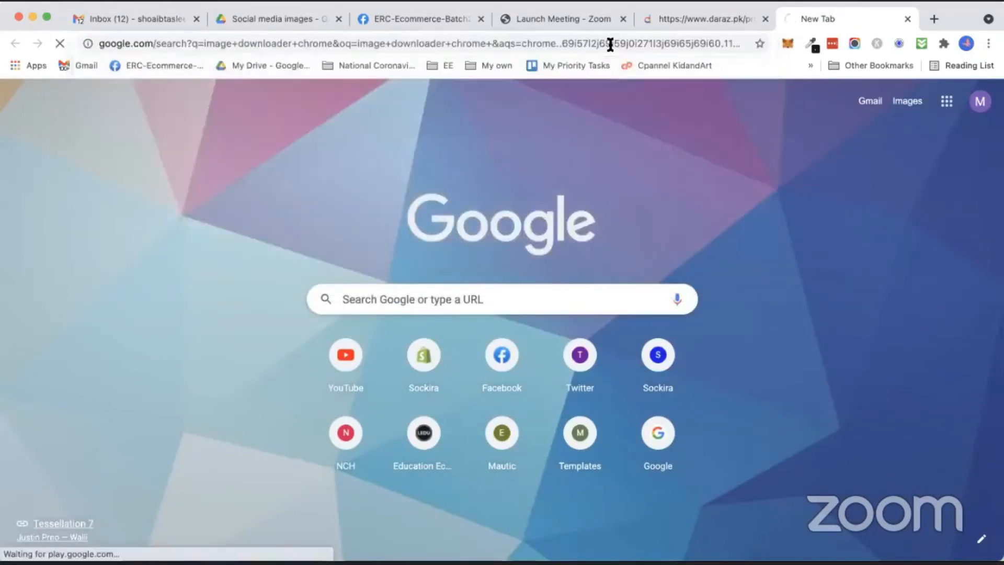
{"action": "scroll", "coordinate": [51, 353], "scroll_direction": "down", "scroll_amount": 5}
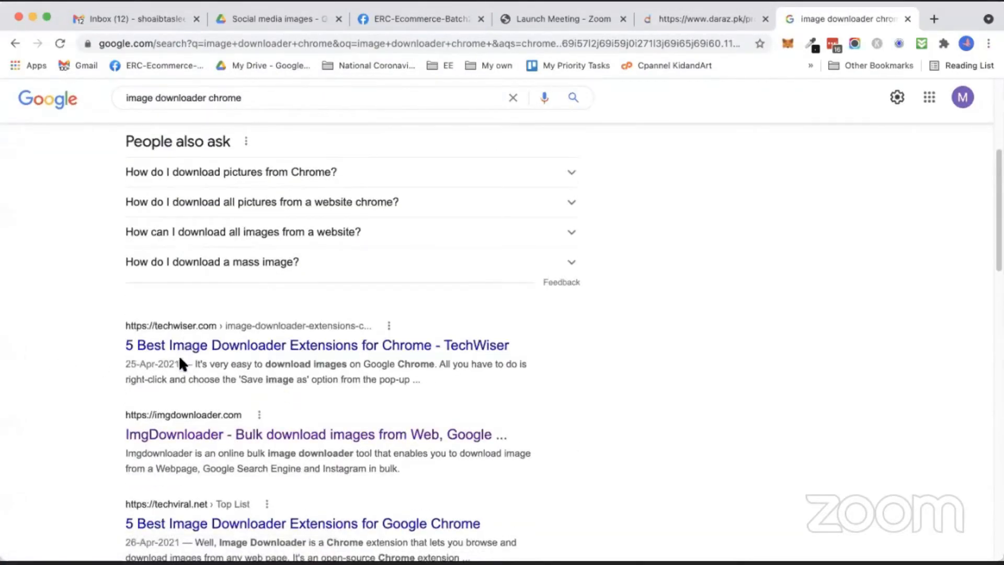
{"action": "scroll", "coordinate": [201, 413], "scroll_direction": "down", "scroll_amount": 3}
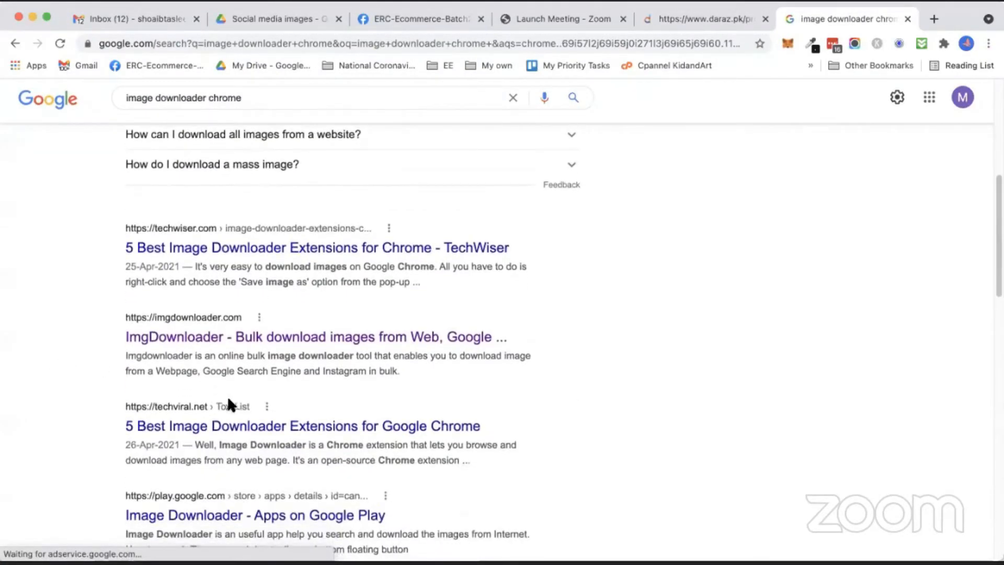
{"action": "scroll", "coordinate": [238, 408], "scroll_direction": "up", "scroll_amount": 10}
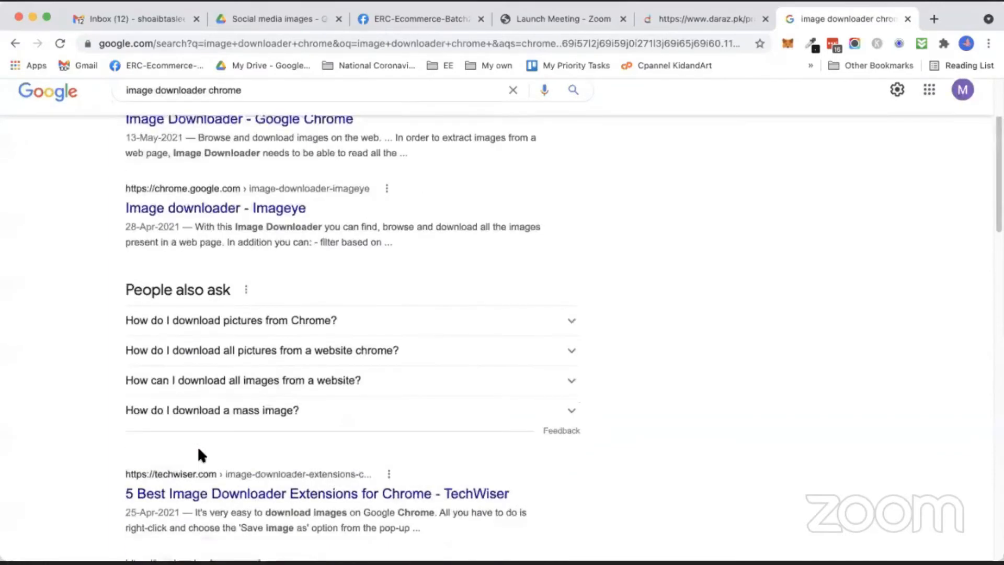
{"action": "left_click", "coordinate": [180, 323]}
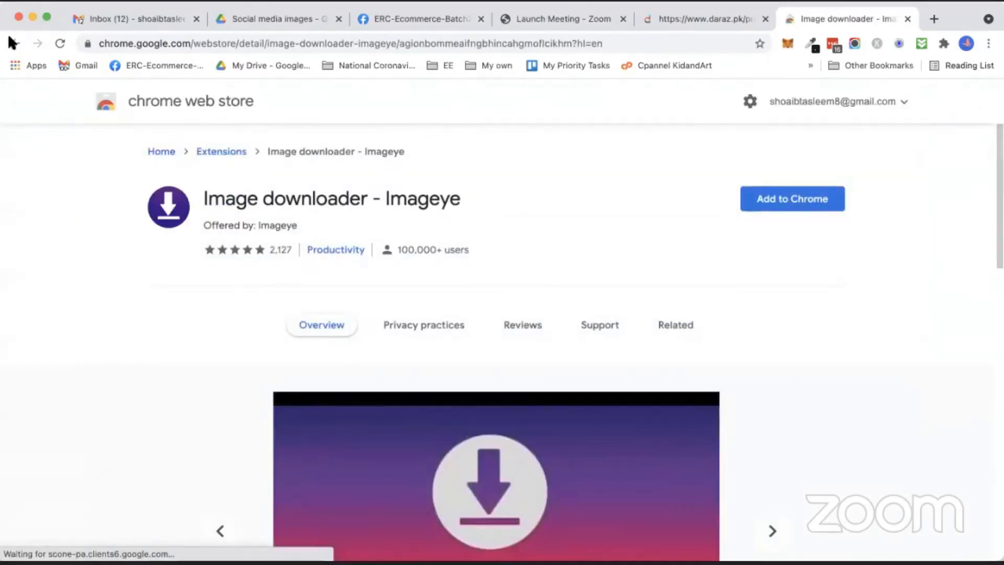
{"action": "key", "text": "super+bracketleft"}
Open the Image Downloader Chrome Web Store result and add that extension to Chrome
{"action": "left_click", "coordinate": [238, 233]}
{"action": "left_click", "coordinate": [787, 204]}
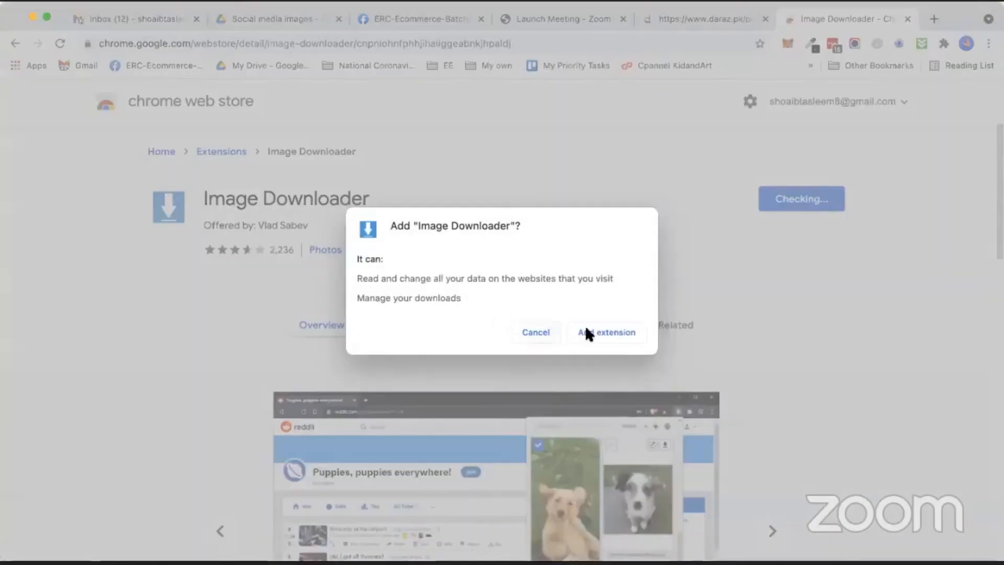
{"action": "left_click", "coordinate": [589, 333]}
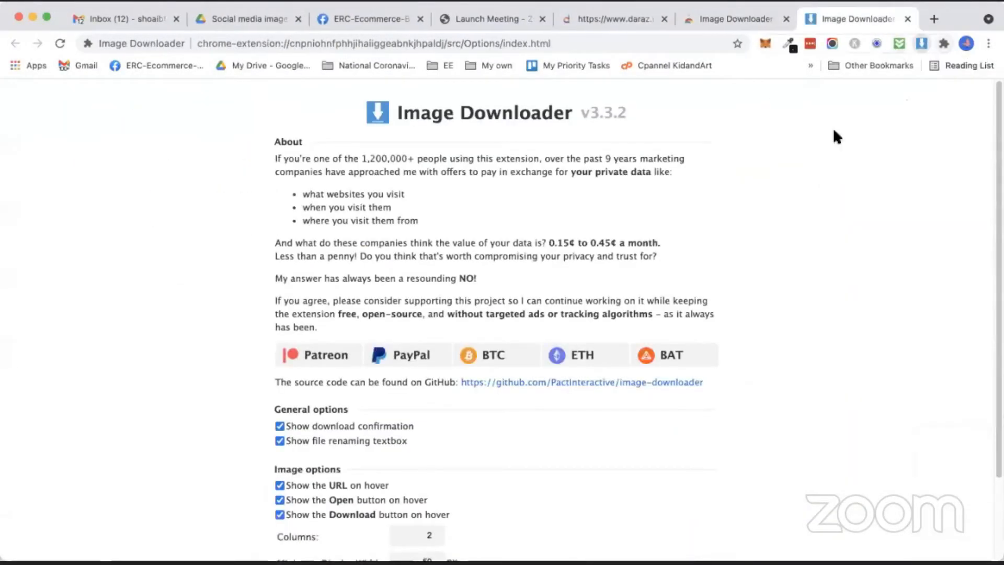
Unpin both Bulk Image Downloader extensions from the browser toolbar and pin Image Downloader instead
{"action": "right_click", "coordinate": [921, 43]}
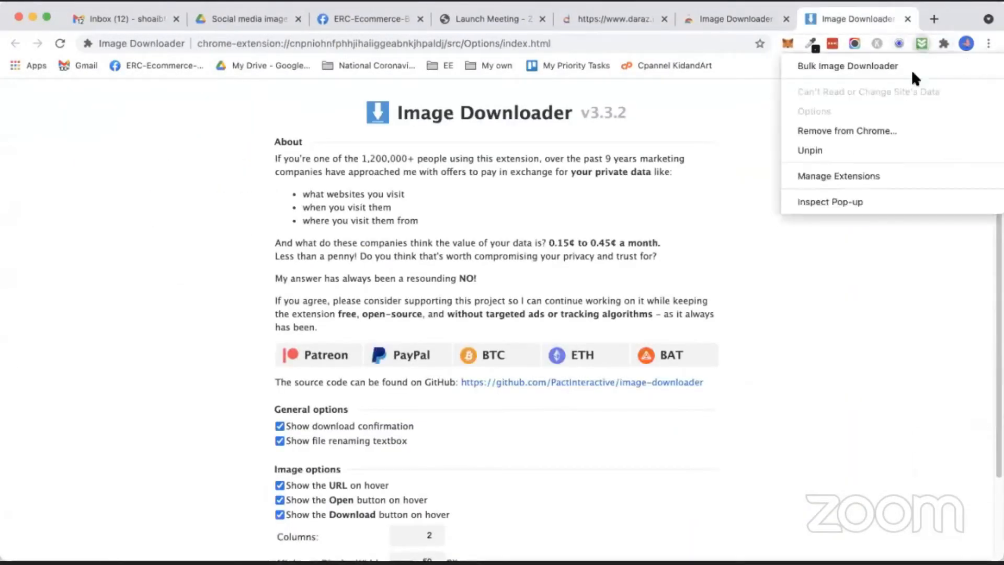
{"action": "left_click", "coordinate": [861, 149]}
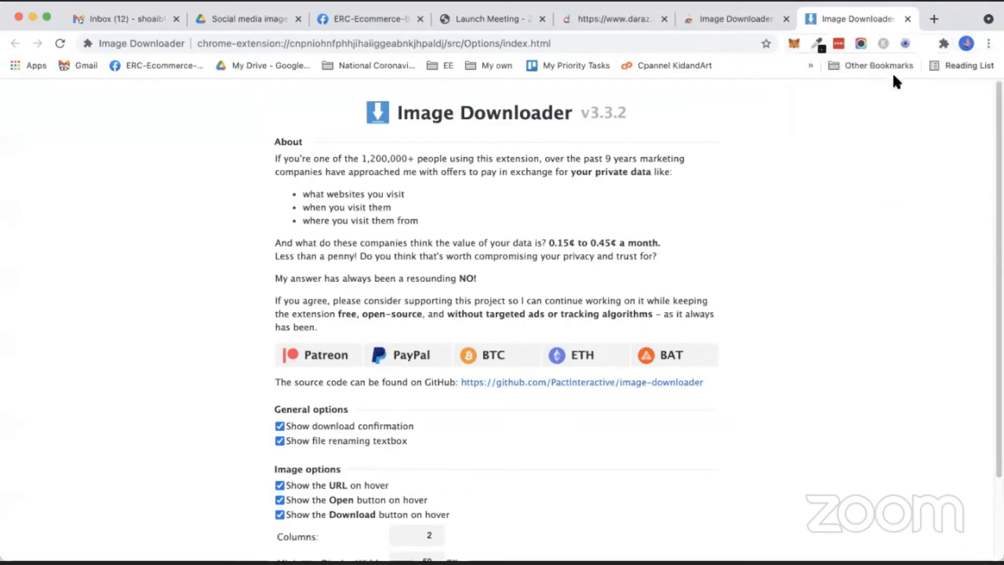
{"action": "right_click", "coordinate": [919, 43]}
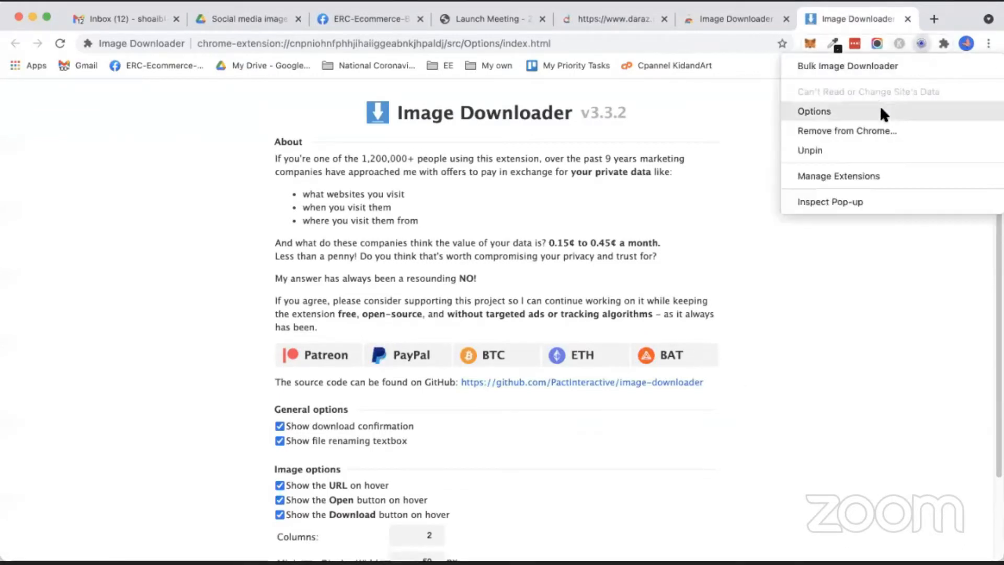
{"action": "left_click", "coordinate": [808, 151]}
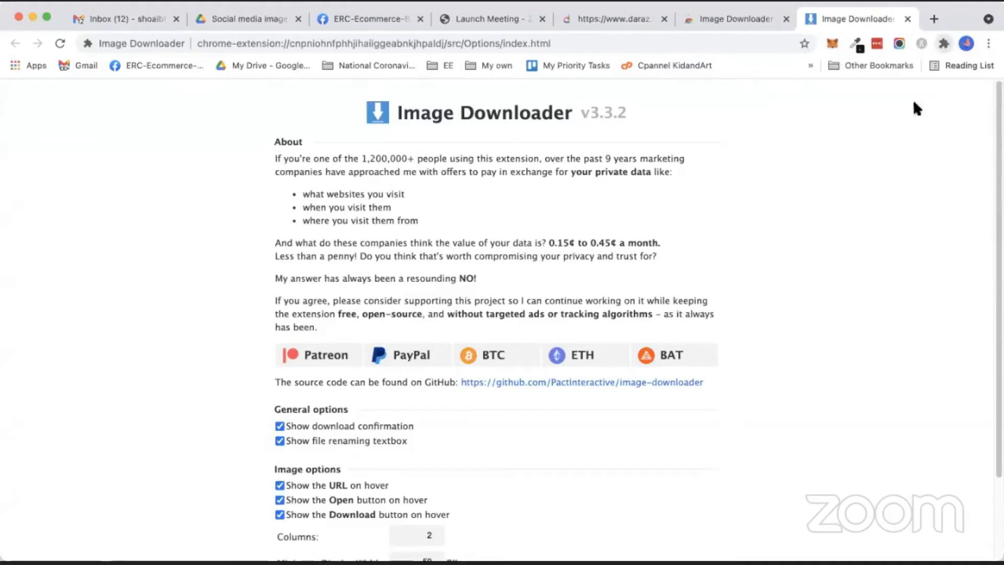
{"action": "left_click", "coordinate": [899, 129]}
{"action": "left_click", "coordinate": [690, 200]}
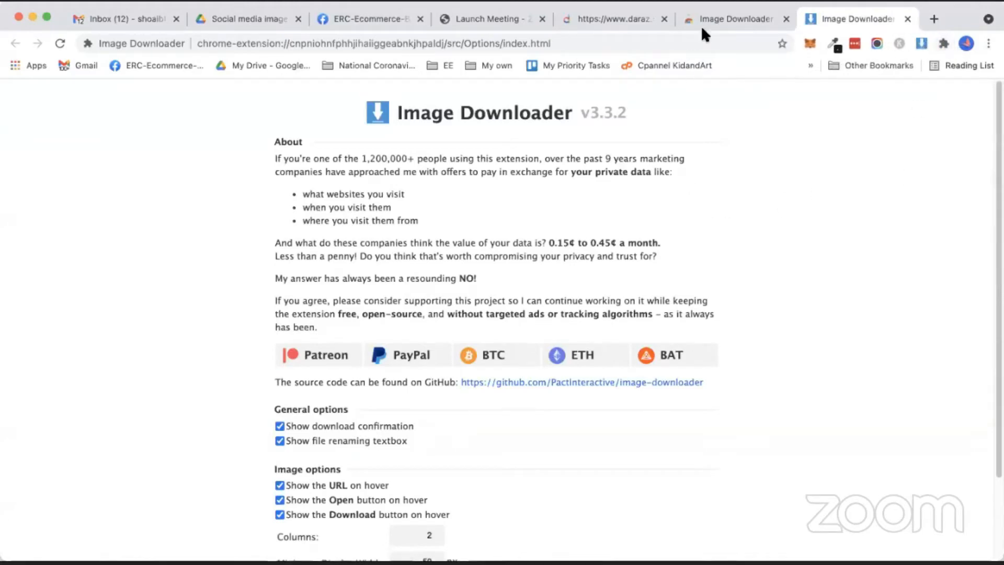
Open Image Downloader on the Daraz watch listing and examine the product images it offers for download
{"action": "left_click", "coordinate": [702, 28]}
{"action": "left_click", "coordinate": [632, 28]}
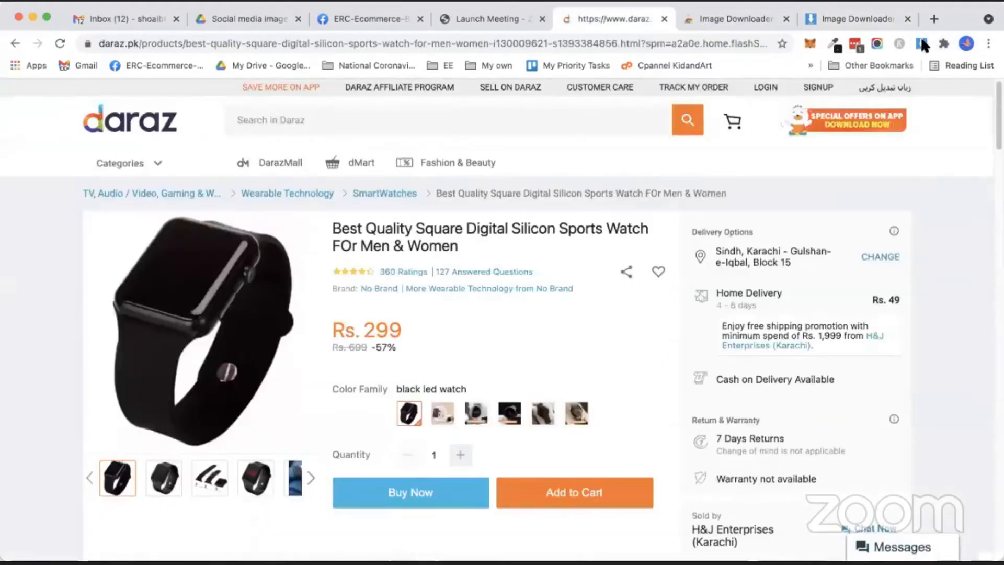
{"action": "left_click", "coordinate": [922, 42]}
{"action": "scroll", "coordinate": [725, 309], "scroll_direction": "down", "scroll_amount": 1}
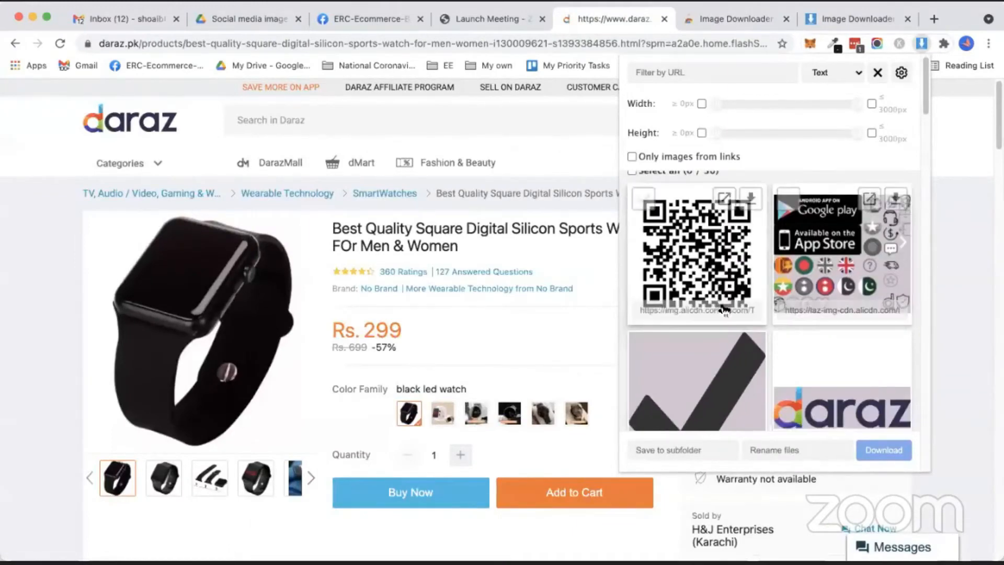
{"action": "scroll", "coordinate": [725, 309], "scroll_direction": "down", "scroll_amount": 3}
{"action": "scroll", "coordinate": [783, 366], "scroll_direction": "down", "scroll_amount": 3}
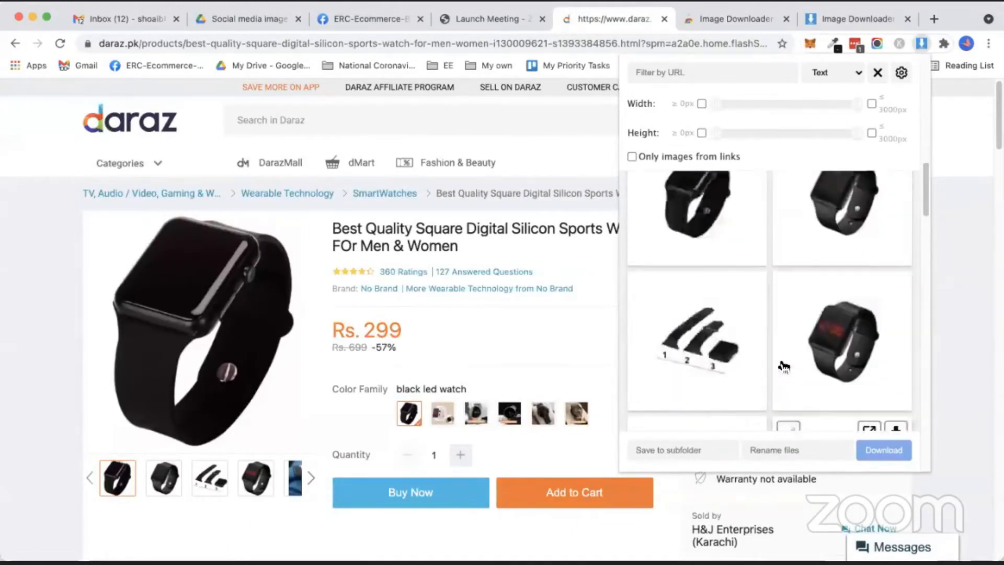
{"action": "scroll", "coordinate": [785, 365], "scroll_direction": "up", "scroll_amount": 2}
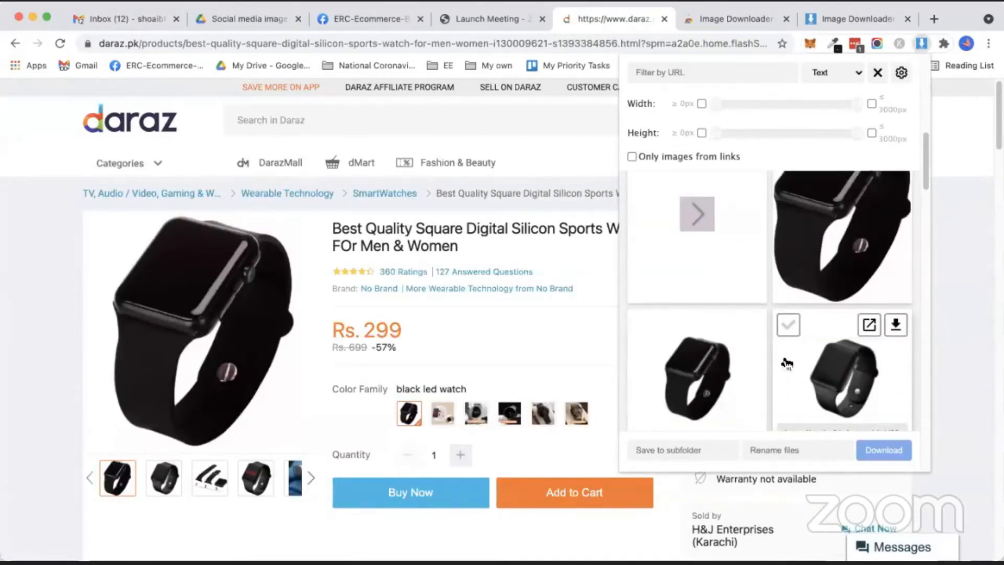
{"action": "scroll", "coordinate": [769, 342], "scroll_direction": "down", "scroll_amount": 3}
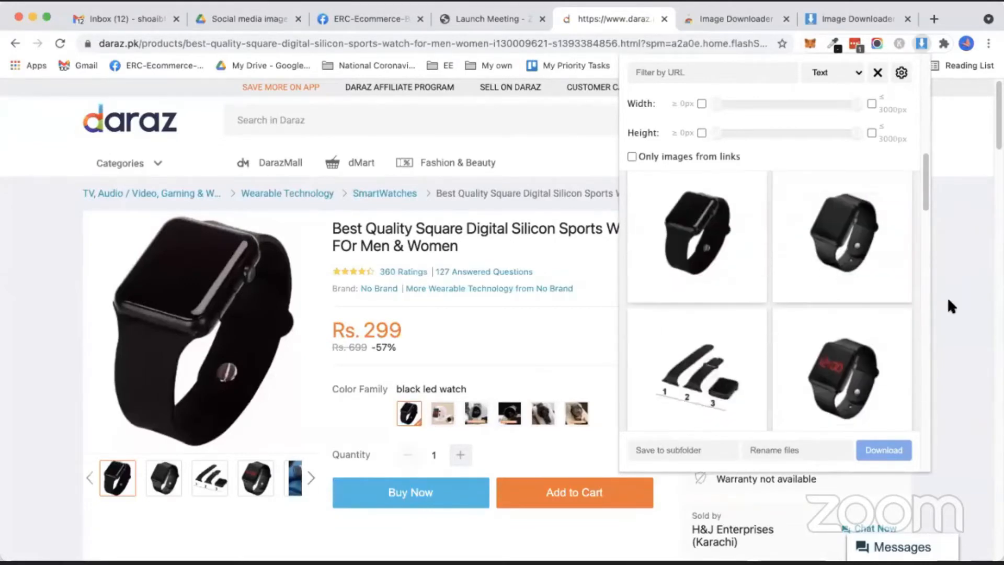
Copy the address of Image Downloader's Chrome Web Store page and bookmark that page
{"action": "left_click", "coordinate": [831, 24]}
{"action": "left_click", "coordinate": [830, 21]}
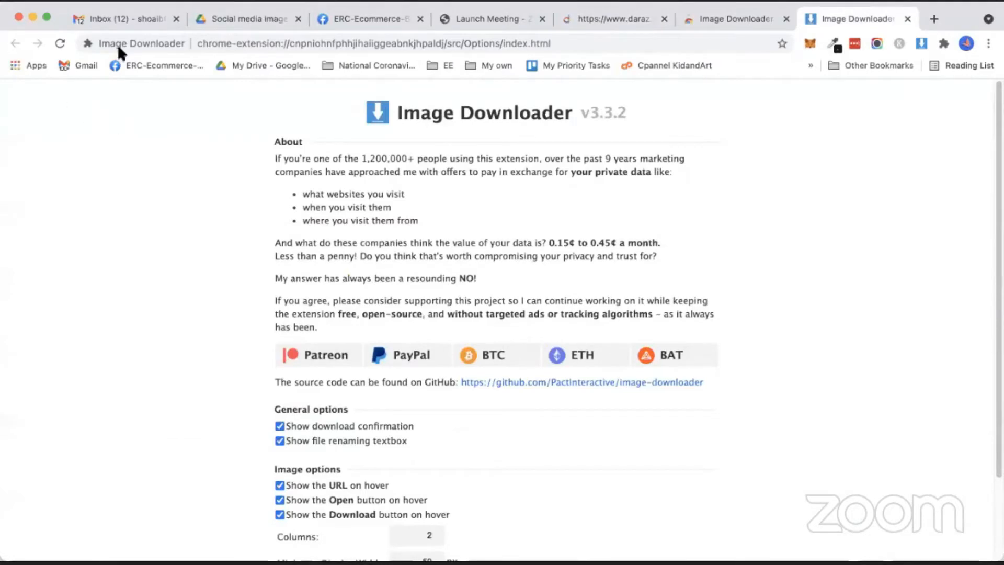
{"action": "left_click", "coordinate": [735, 19]}
{"action": "right_click", "coordinate": [265, 49]}
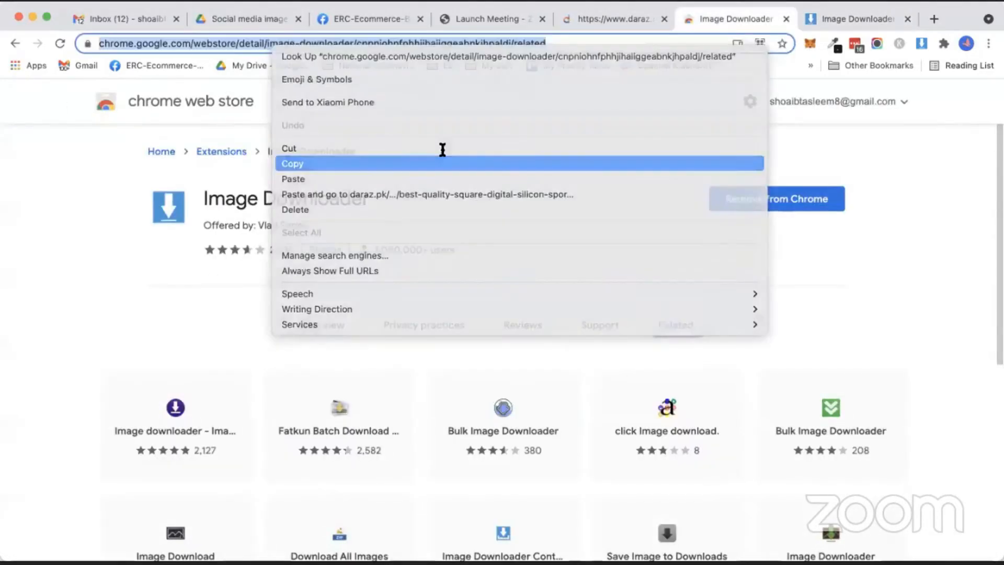
{"action": "left_click", "coordinate": [442, 161]}
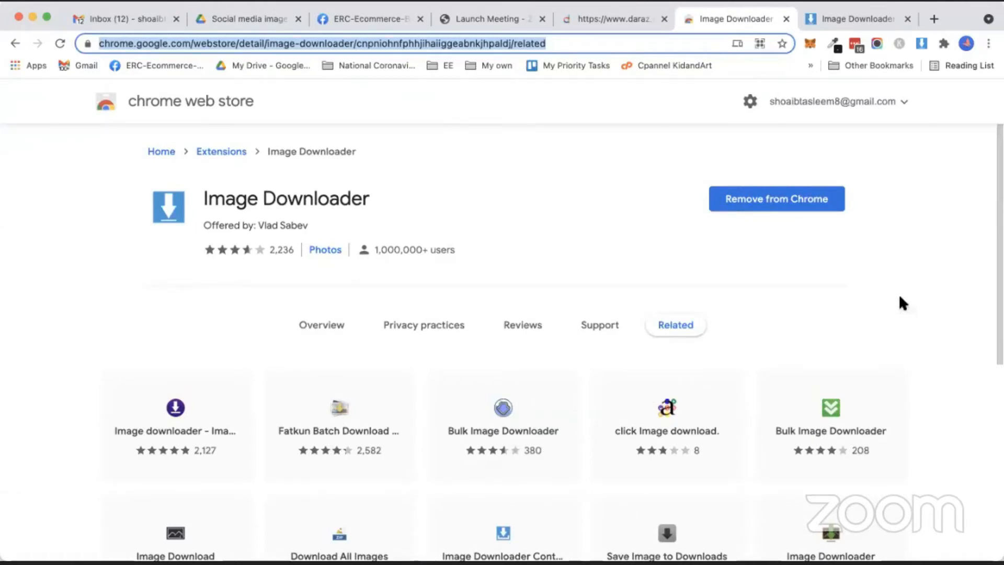
{"action": "left_click", "coordinate": [782, 43]}
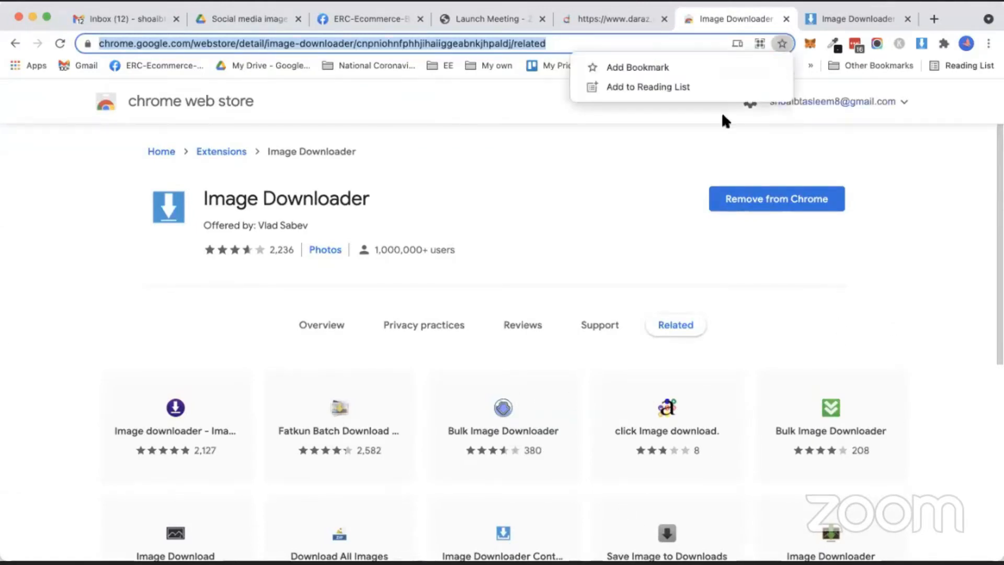
{"action": "left_click", "coordinate": [678, 68]}
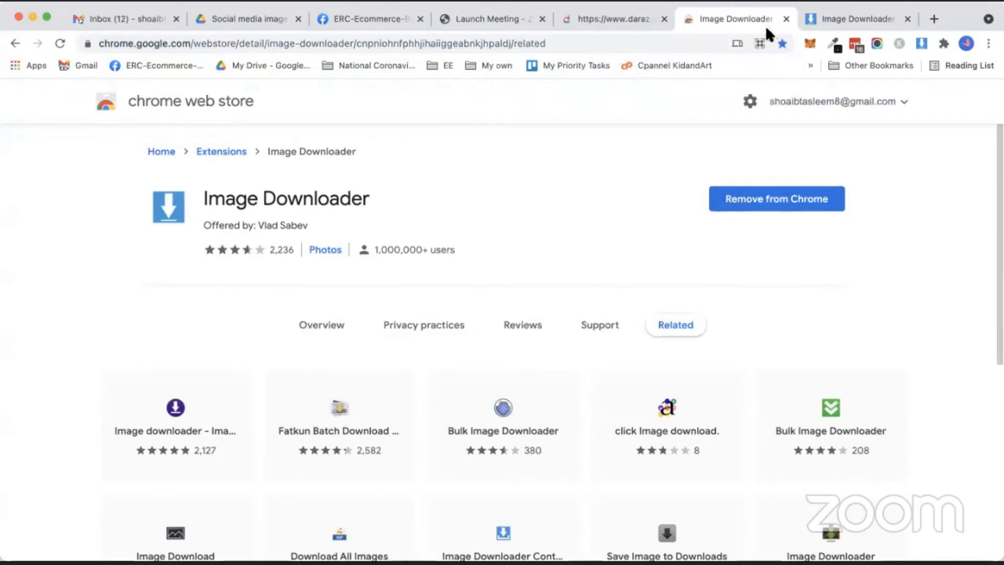
Close the Image Downloader store page and its options page, returning to the Daraz watch listing
{"action": "left_click", "coordinate": [818, 16]}
{"action": "left_click", "coordinate": [786, 18]}
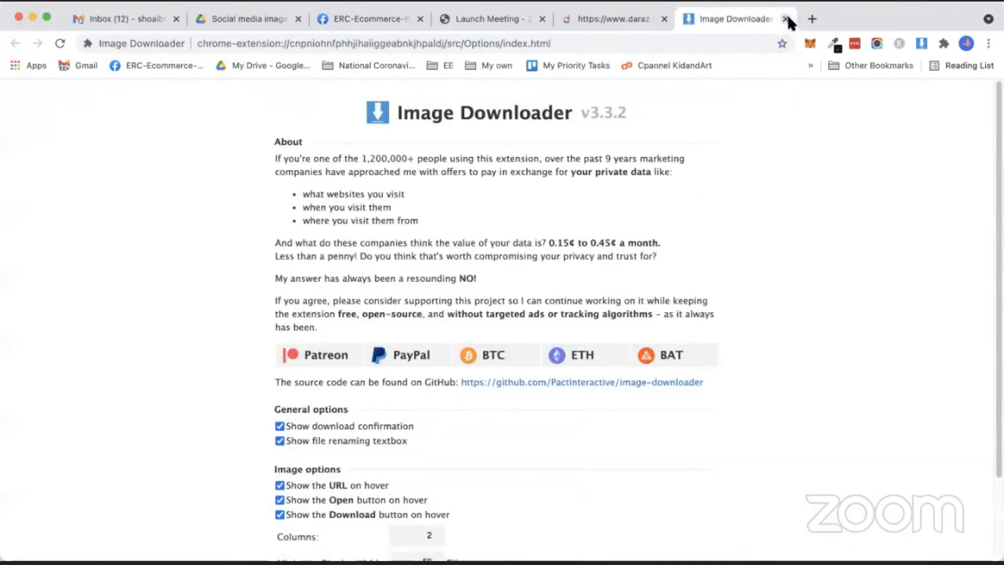
{"action": "left_click", "coordinate": [787, 19]}
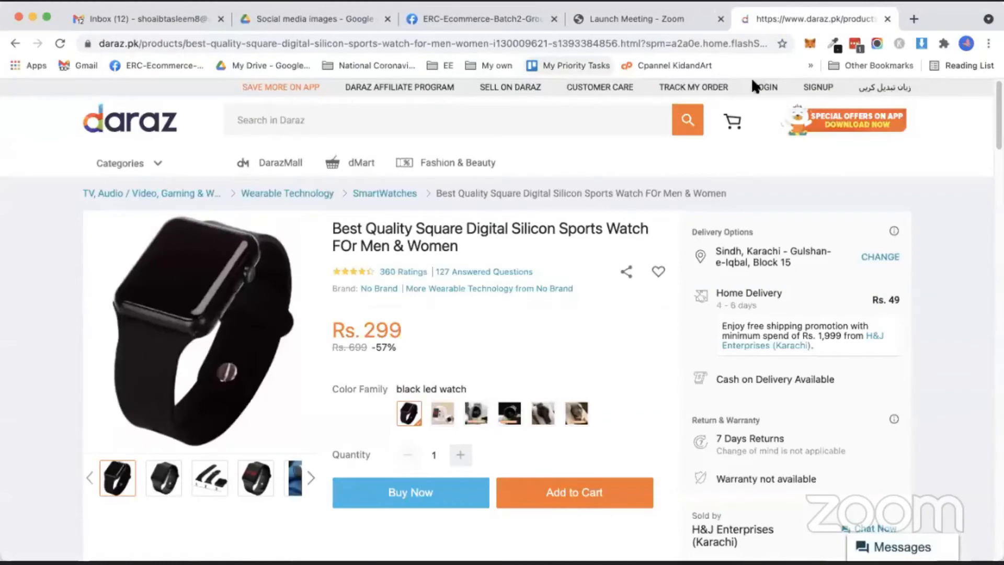
Open Image Downloader on the Daraz listing and download the large main image of the black square watch
{"action": "left_click", "coordinate": [922, 44]}
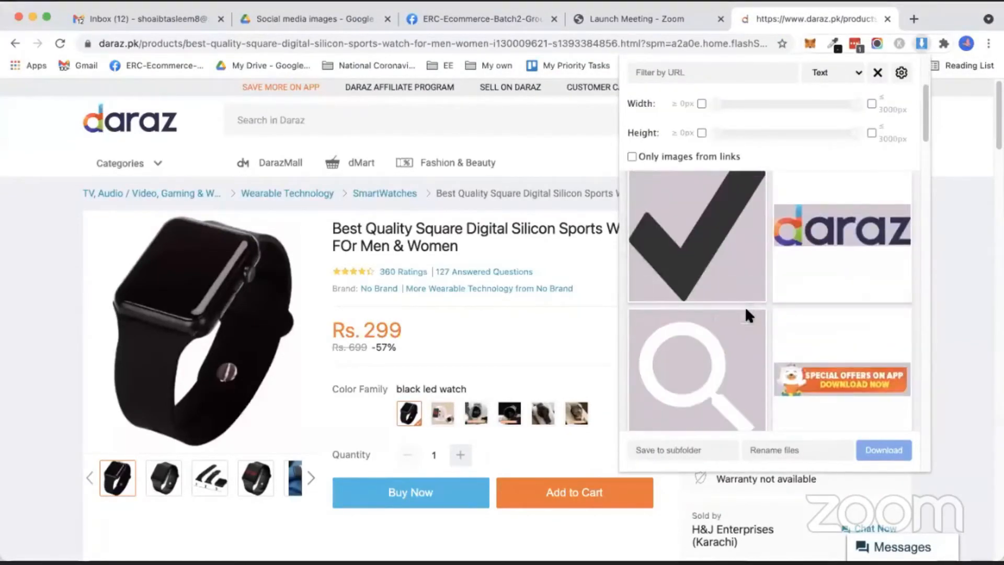
{"action": "scroll", "coordinate": [745, 306], "scroll_direction": "down", "scroll_amount": 5}
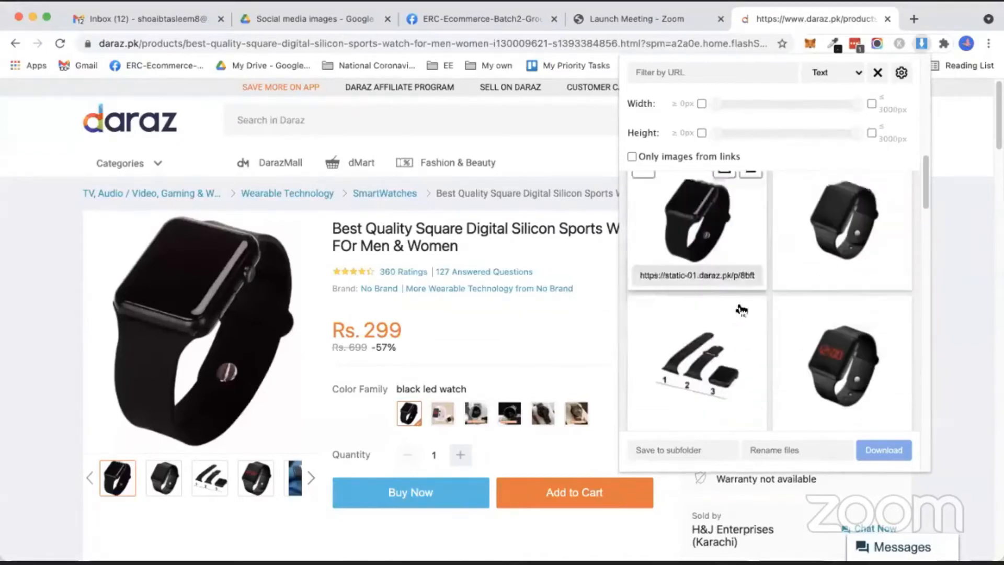
{"action": "scroll", "coordinate": [764, 334], "scroll_direction": "up", "scroll_amount": 5}
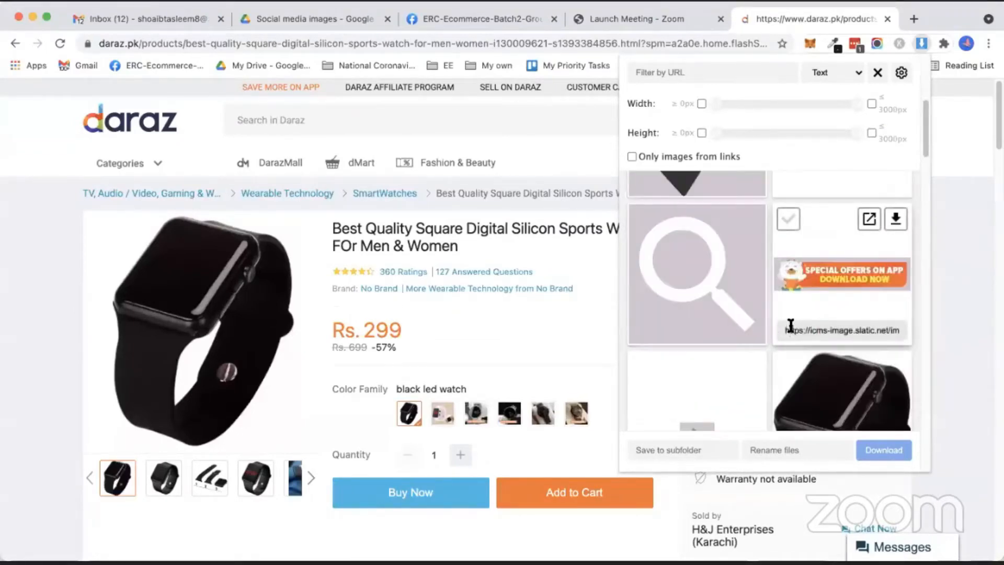
{"action": "scroll", "coordinate": [791, 325], "scroll_direction": "down", "scroll_amount": 2}
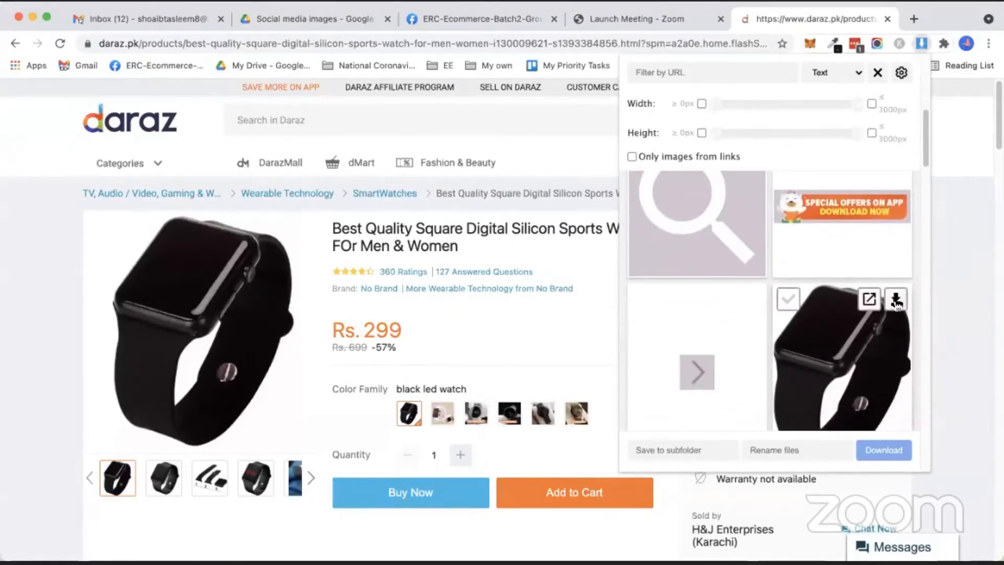
{"action": "left_click", "coordinate": [896, 301]}
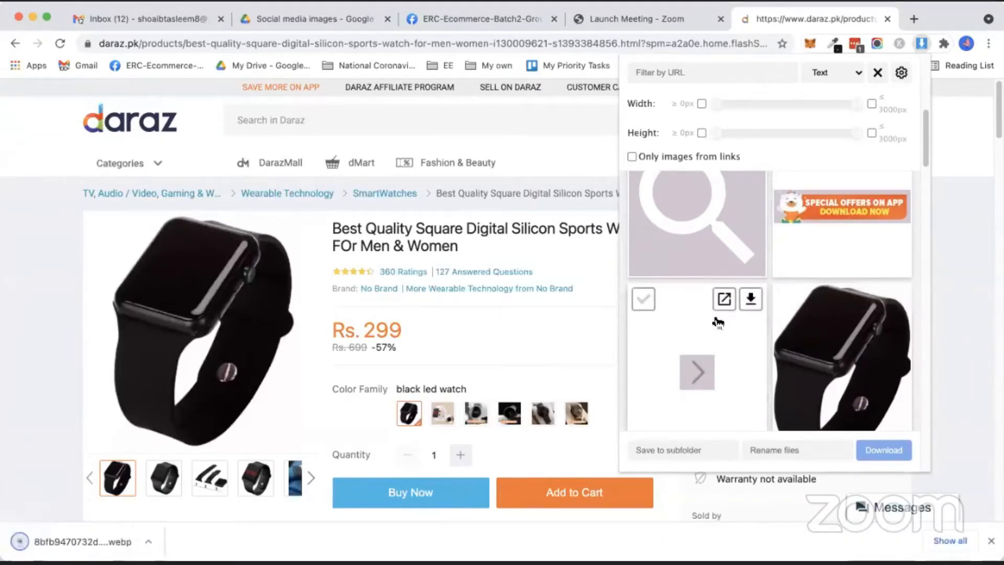
Download the four small watch images: both plain black views, the numbered strap parts and the red LED display, then close Image Downloader
{"action": "scroll", "coordinate": [720, 322], "scroll_direction": "down", "scroll_amount": 3}
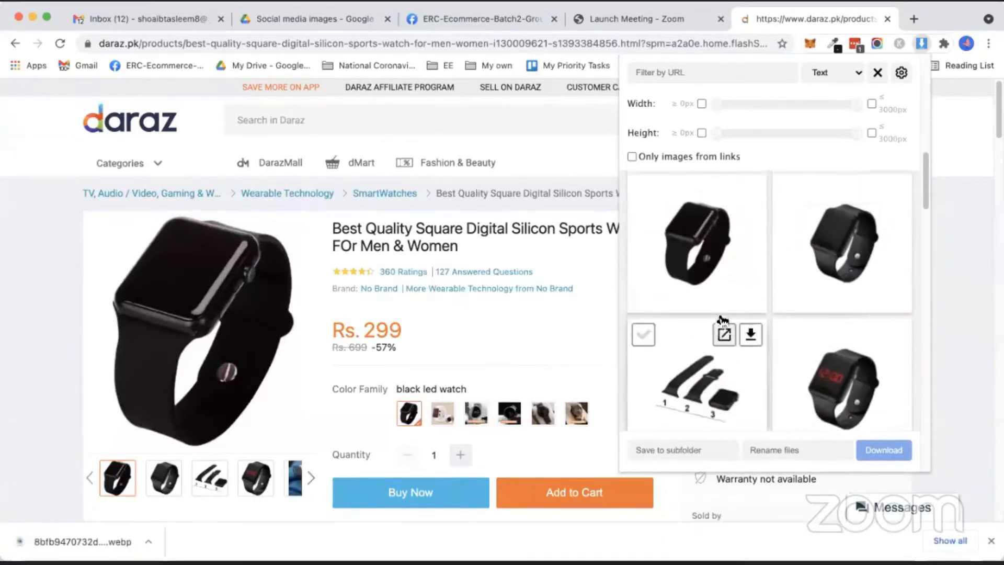
{"action": "left_click", "coordinate": [752, 228]}
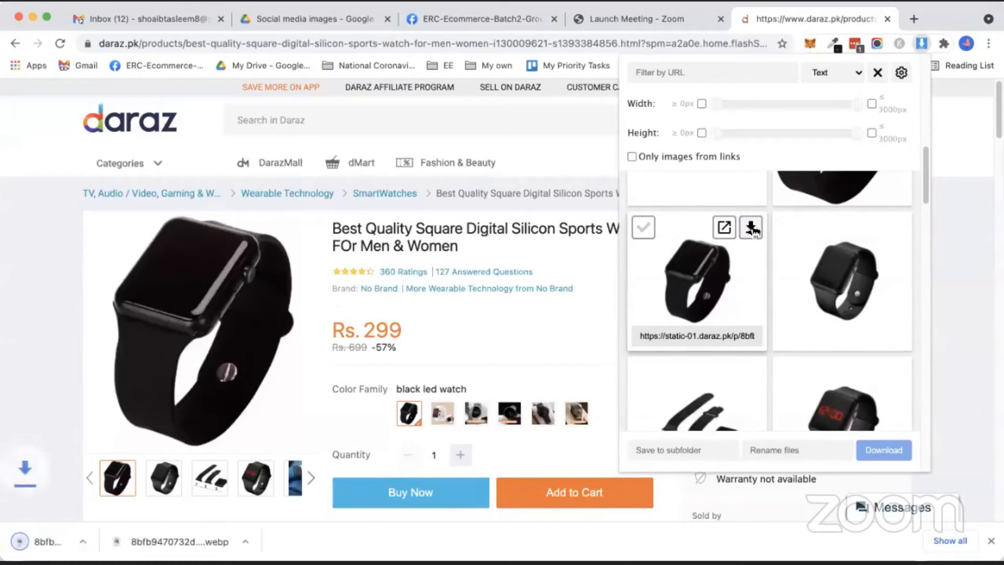
{"action": "left_click", "coordinate": [895, 227]}
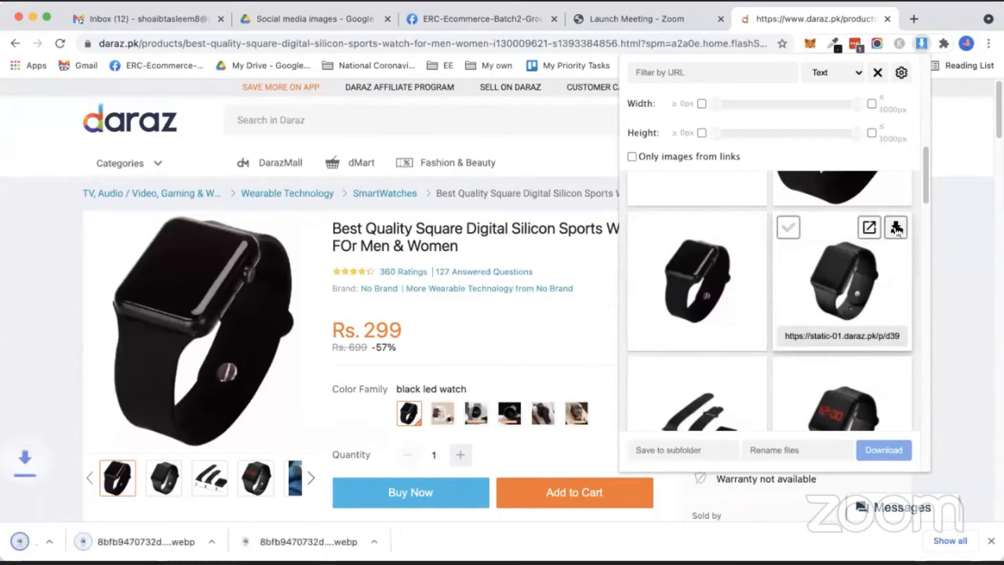
{"action": "scroll", "coordinate": [748, 322], "scroll_direction": "down", "scroll_amount": 1}
{"action": "left_click", "coordinate": [752, 314]}
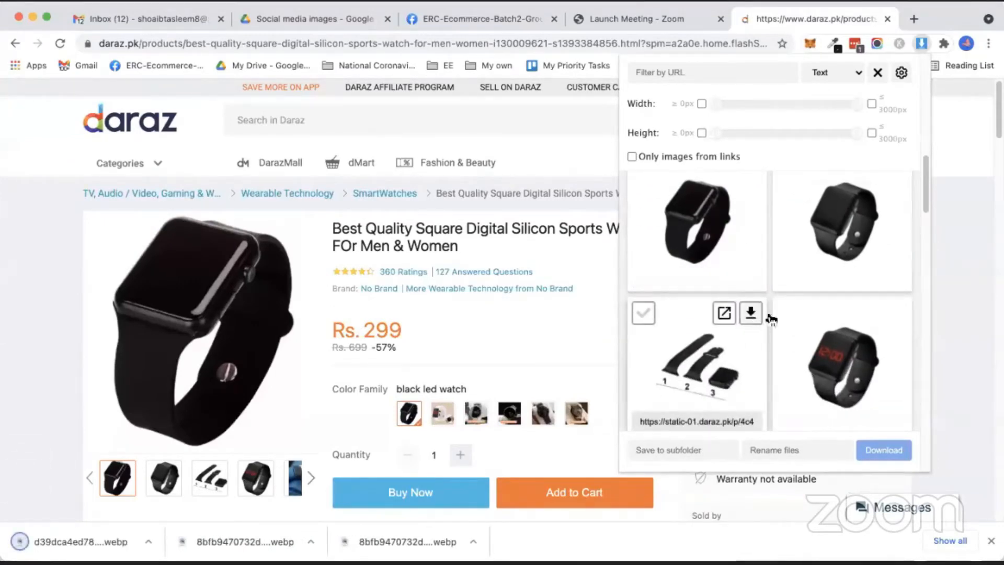
{"action": "left_click", "coordinate": [895, 313]}
{"action": "scroll", "coordinate": [794, 322], "scroll_direction": "down", "scroll_amount": 1}
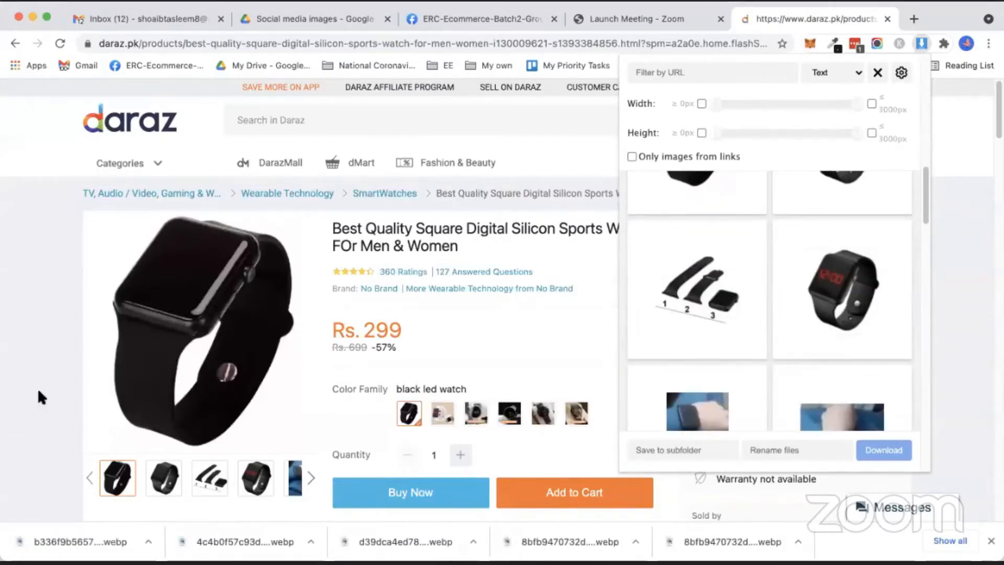
{"action": "left_click", "coordinate": [27, 416]}
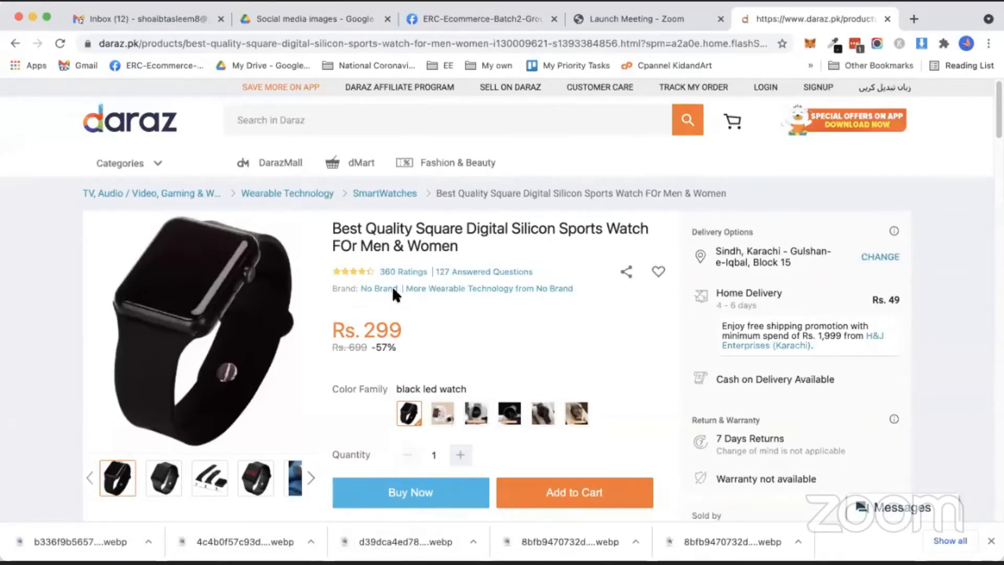
Switch to the unsaved Shopify product in Safari and try to add the downloaded .webp strap-parts image as media
{"action": "key", "text": "super+Tab"}
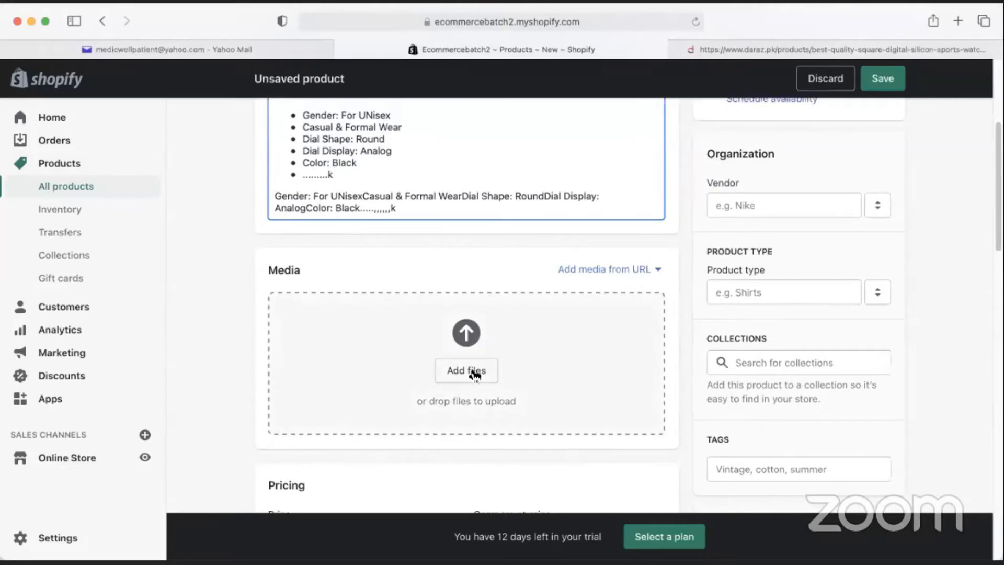
{"action": "left_click", "coordinate": [466, 370]}
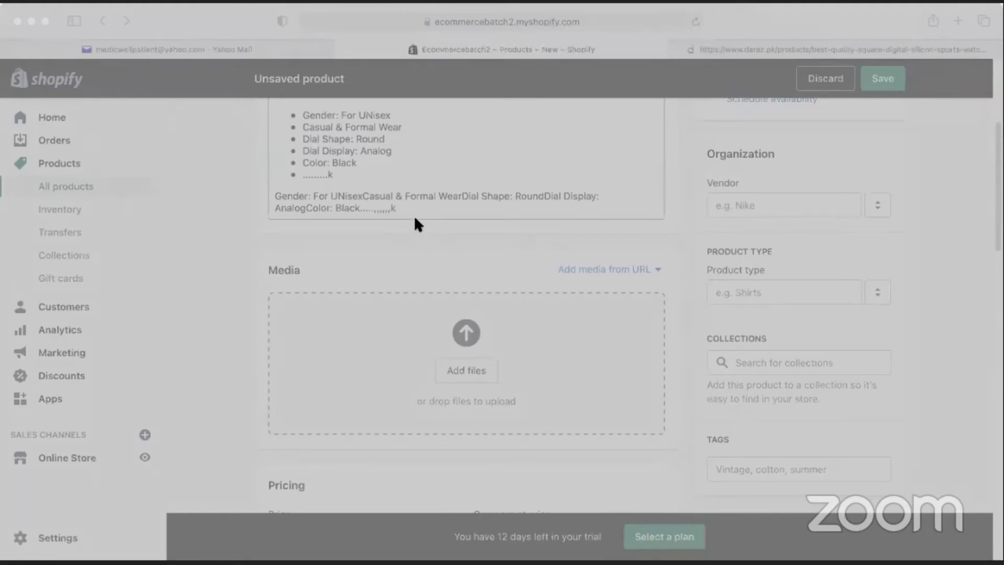
{"action": "left_click", "coordinate": [725, 416]}
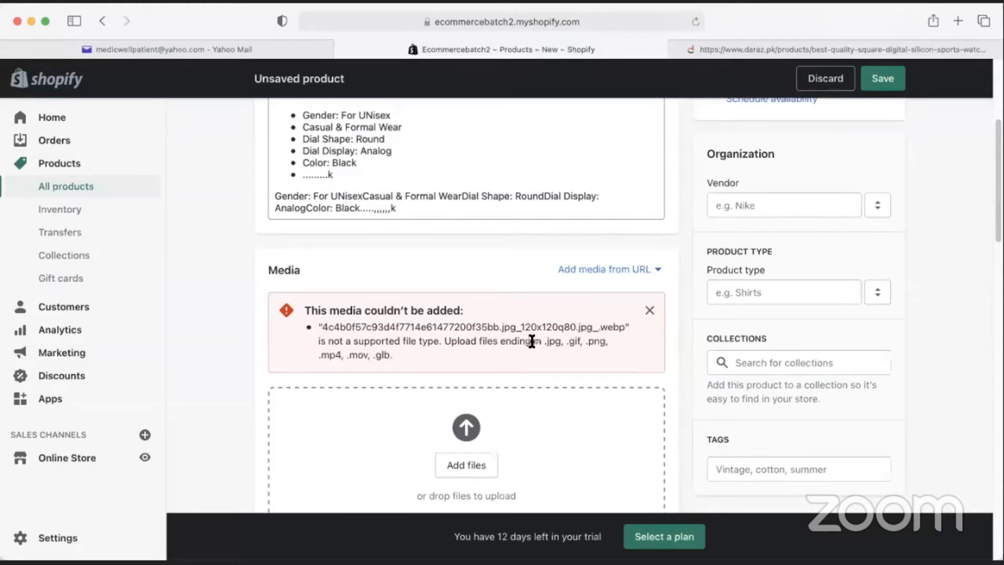
{"action": "left_click", "coordinate": [560, 345]}
{"action": "left_click_drag", "start_coordinate": [601, 327], "coordinate": [623, 326]}
{"action": "left_click", "coordinate": [624, 326]}
{"action": "left_click", "coordinate": [625, 324]}
Search Google for "convert webp to .jpeg", accept the suggested "convert webp to .jpg", and open the online-convert.com WEBP to JPG converter
{"action": "left_click", "coordinate": [747, 50]}
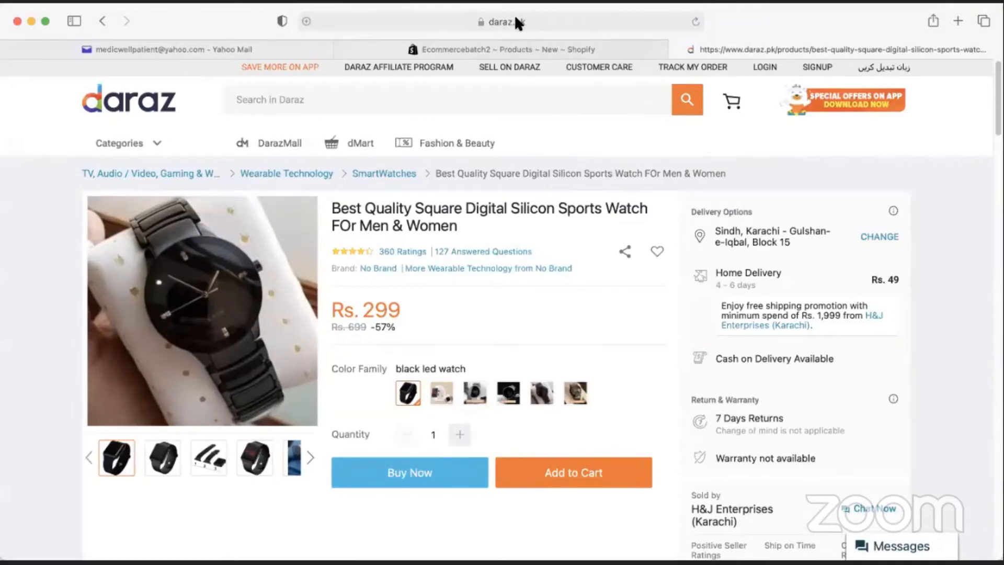
{"action": "left_click", "coordinate": [516, 16]}
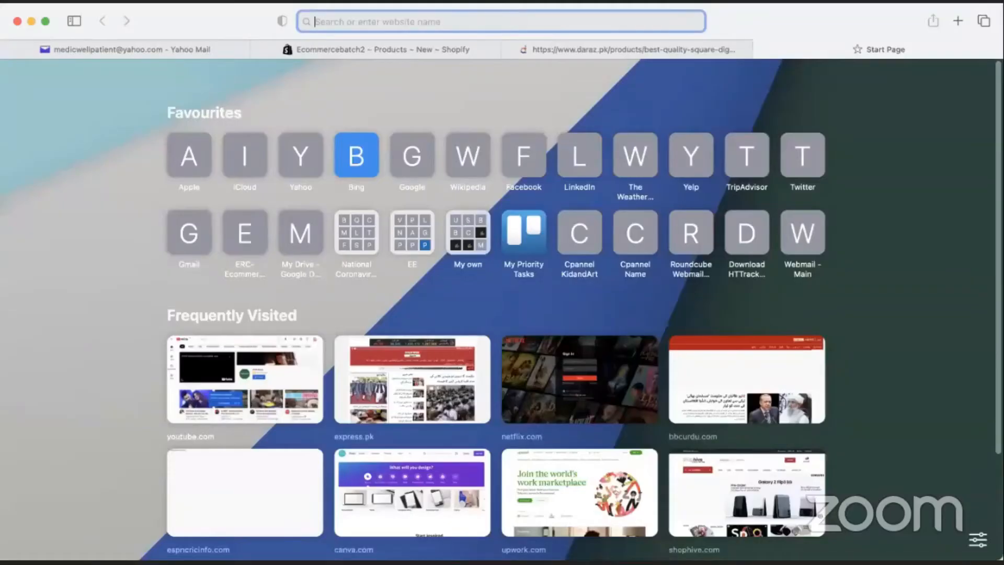
{"action": "type", "text": "convert webp to "}
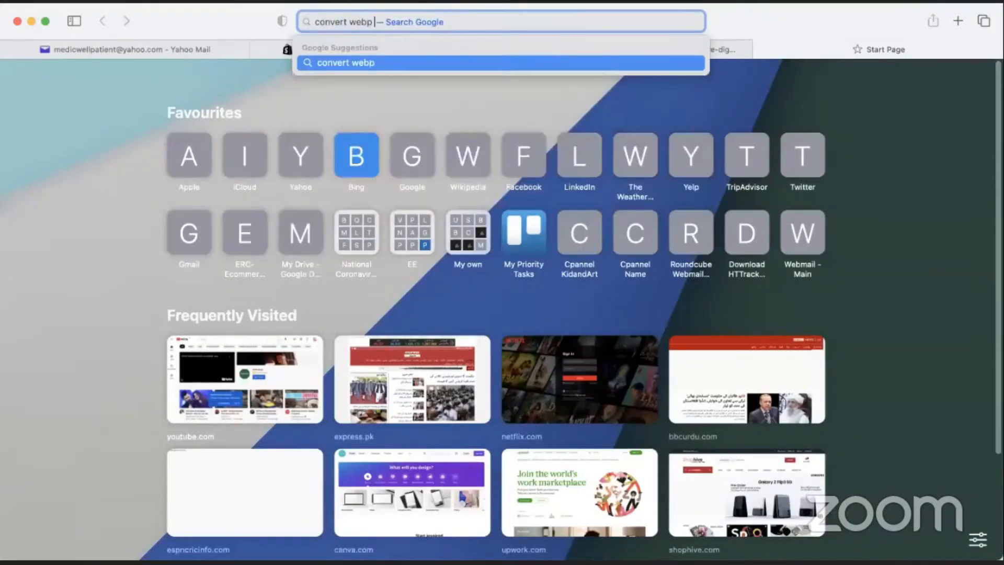
{"action": "type", "text": ".jpeg"}
{"action": "key", "text": "Return"}
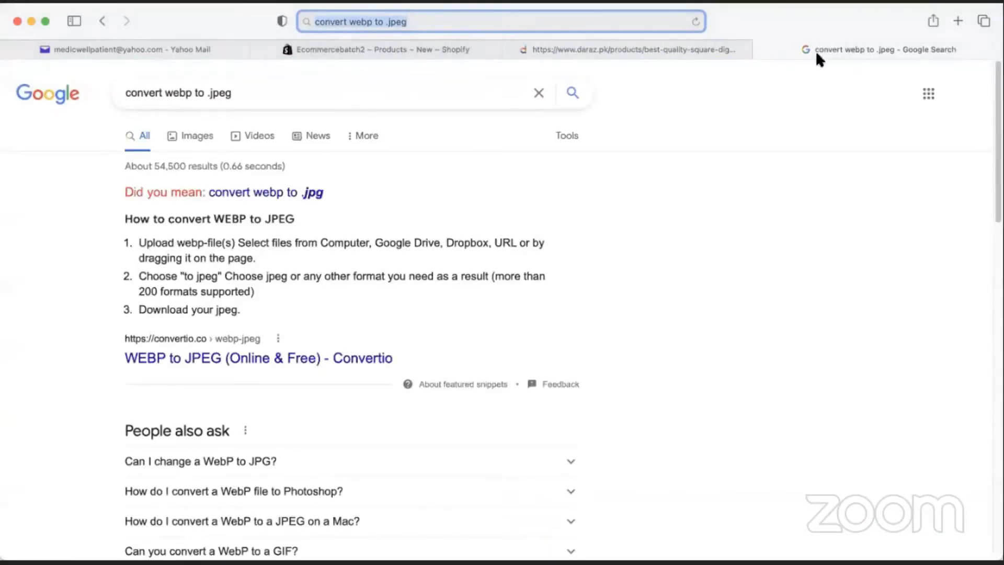
{"action": "left_click", "coordinate": [298, 192]}
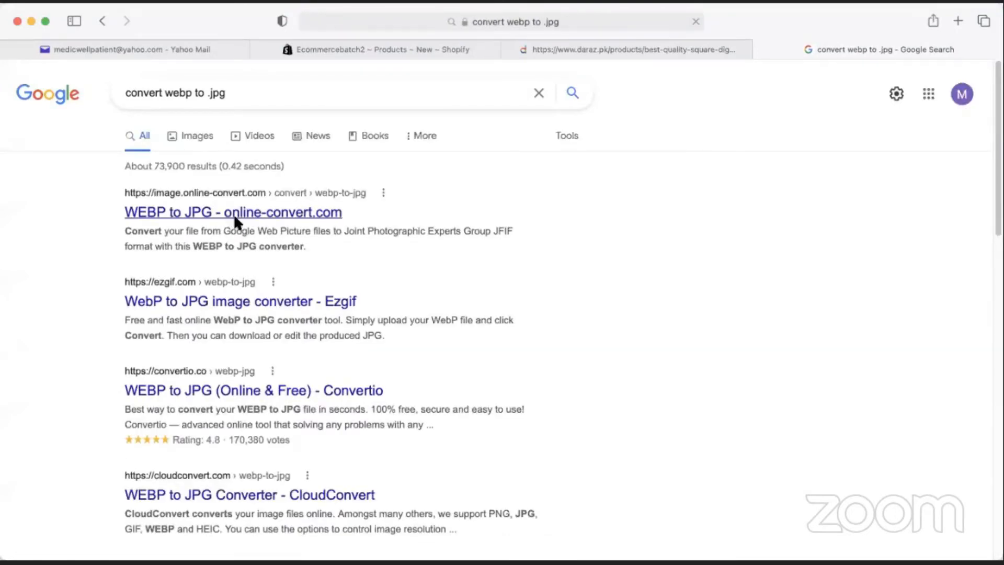
{"action": "left_click", "coordinate": [234, 214]}
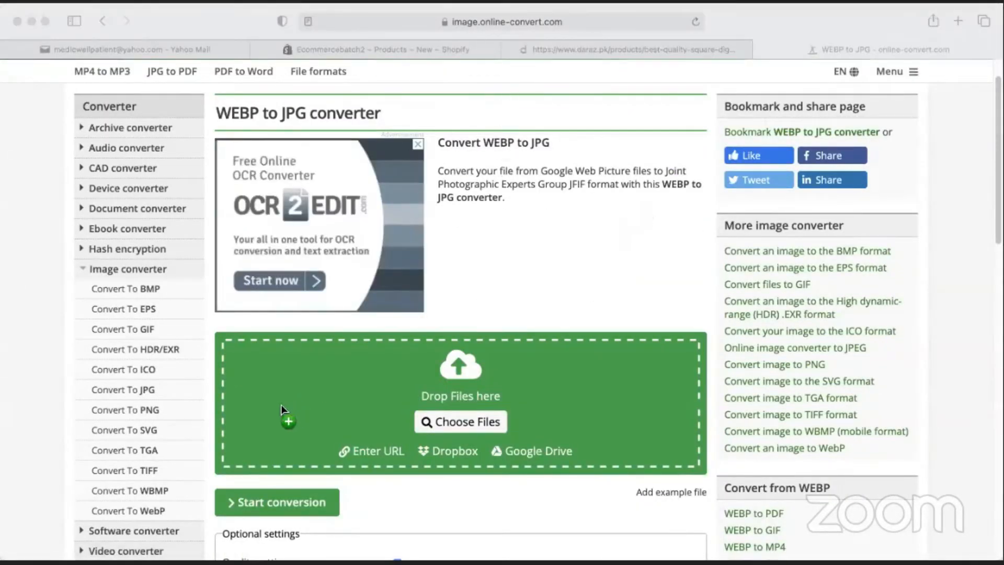
Convert the single 720x720 main watch image from WebP to JPG and allow the converter site to download the result
{"action": "left_click_drag", "start_coordinate": [319, 417], "coordinate": [316, 413]}
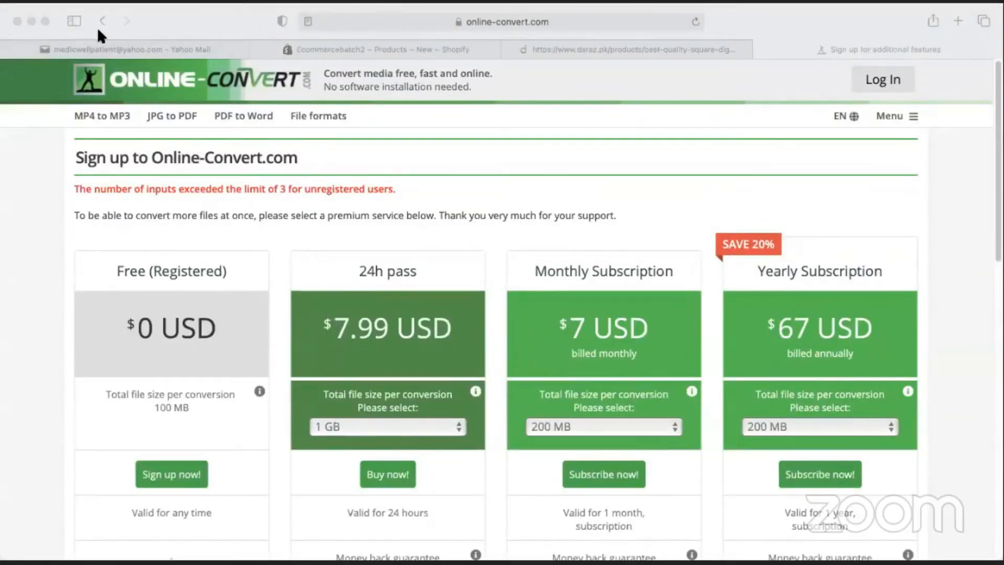
{"action": "left_click", "coordinate": [101, 20]}
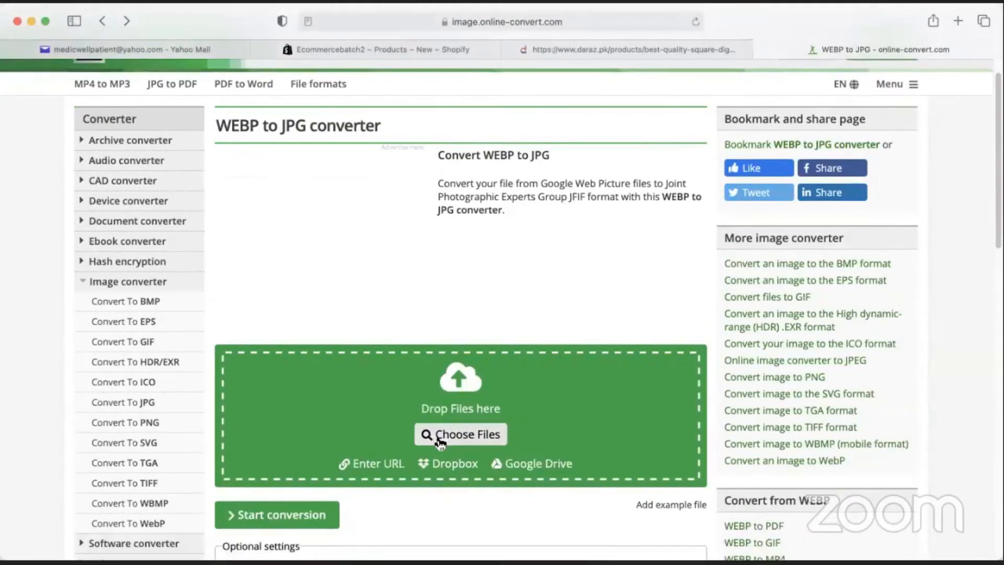
{"action": "left_click", "coordinate": [441, 439]}
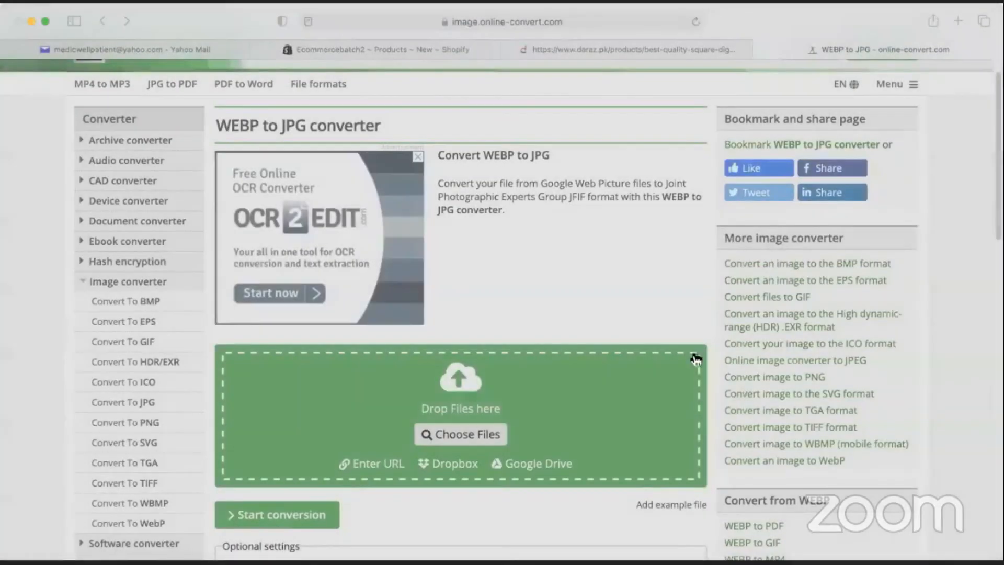
{"action": "left_click", "coordinate": [695, 360]}
{"action": "scroll", "coordinate": [449, 344], "scroll_direction": "down", "scroll_amount": 4}
{"action": "left_click", "coordinate": [294, 337]}
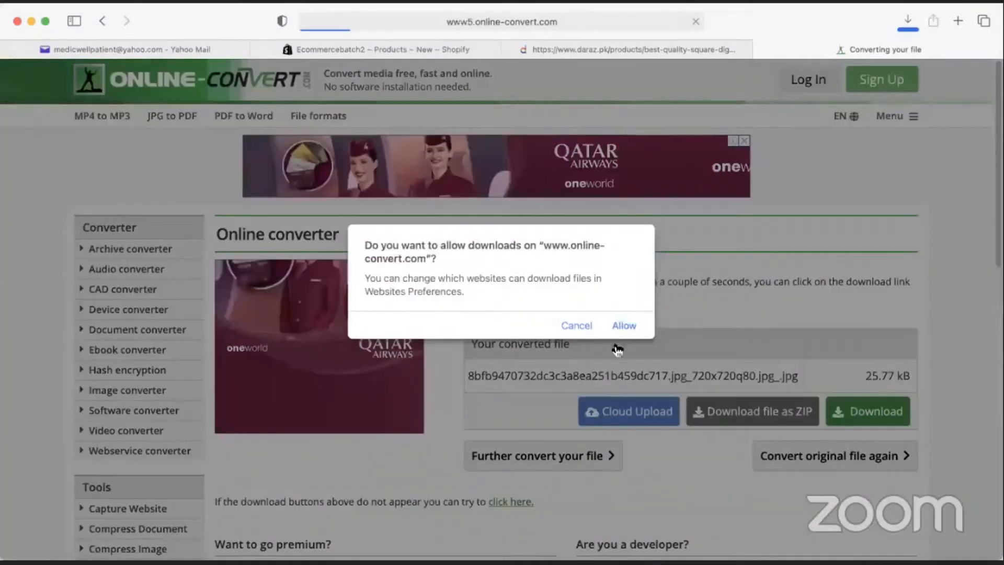
{"action": "left_click", "coordinate": [624, 326]}
Return to the unsaved Shopify product and add the converted JPG of the black watch to its media
{"action": "left_click", "coordinate": [384, 46]}
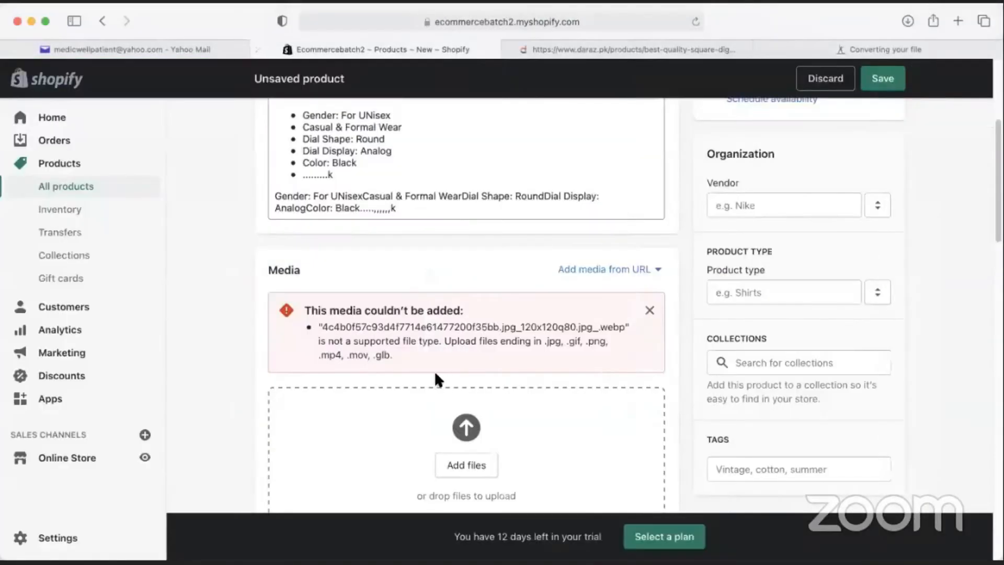
{"action": "scroll", "coordinate": [413, 418], "scroll_direction": "down", "scroll_amount": 1}
{"action": "scroll", "coordinate": [436, 439], "scroll_direction": "down", "scroll_amount": 1}
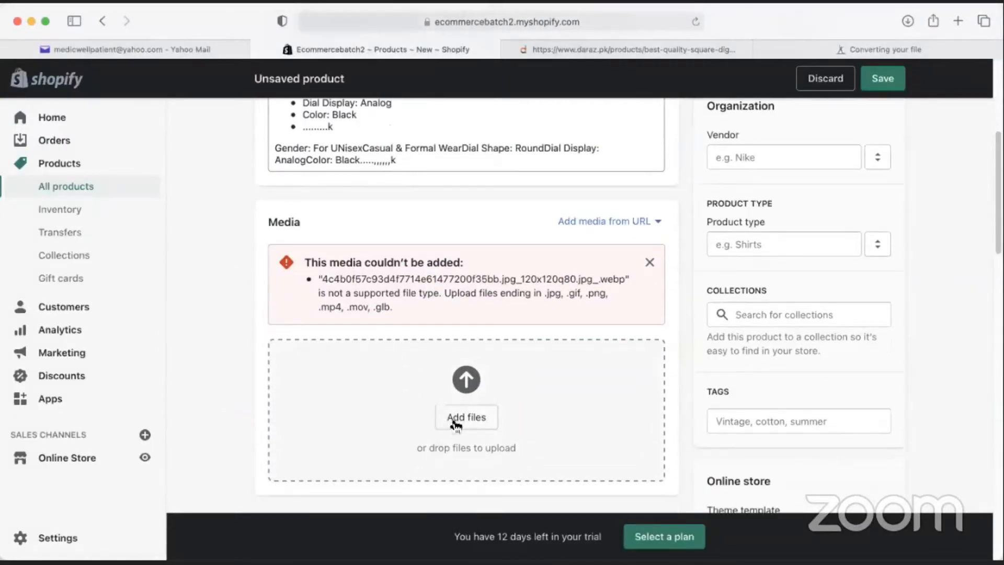
{"action": "left_click", "coordinate": [456, 421]}
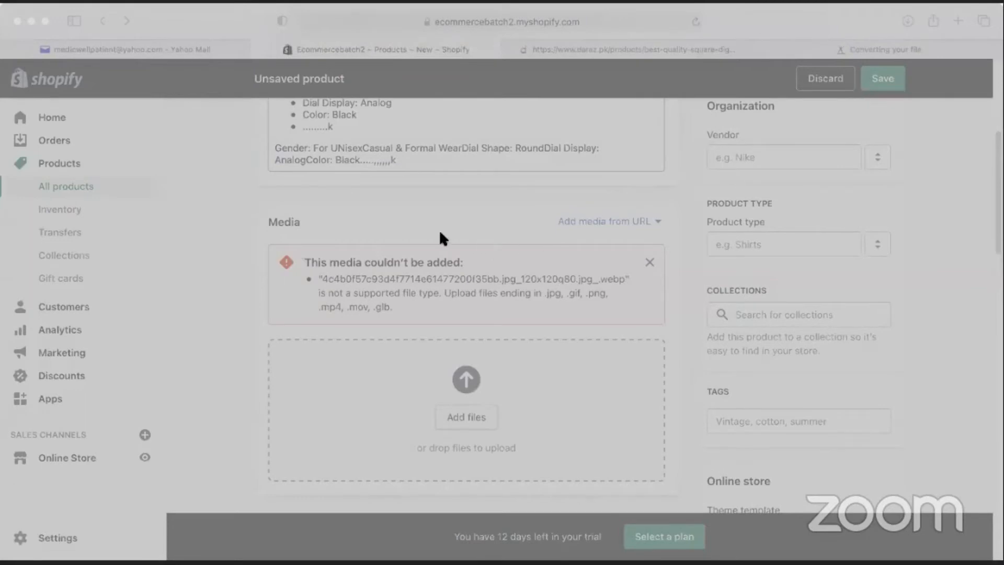
{"action": "left_click", "coordinate": [746, 411]}
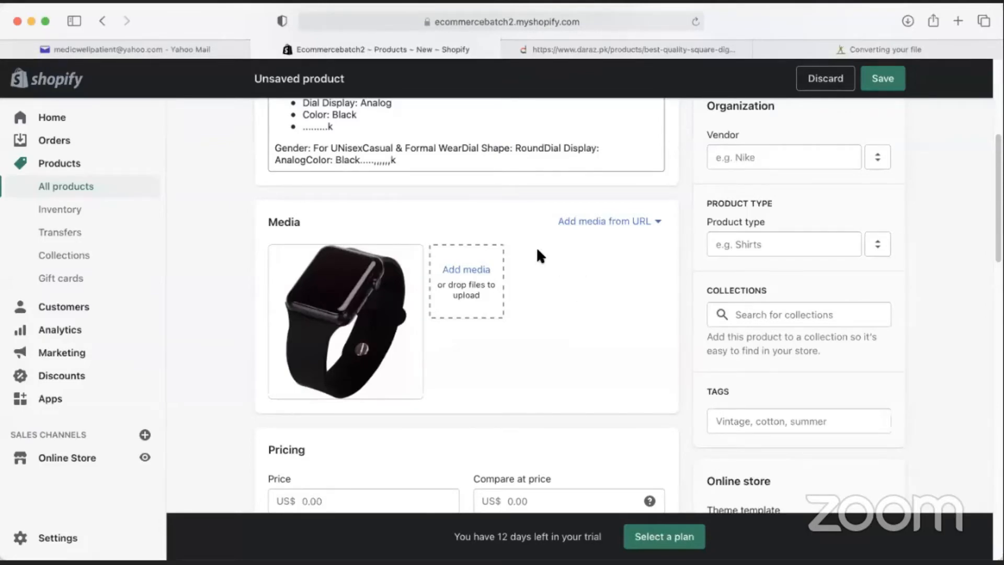
Return to the WEBP to JPG converter, convert the three downloaded product images together, and download the converted JPGs
{"action": "left_click", "coordinate": [813, 55]}
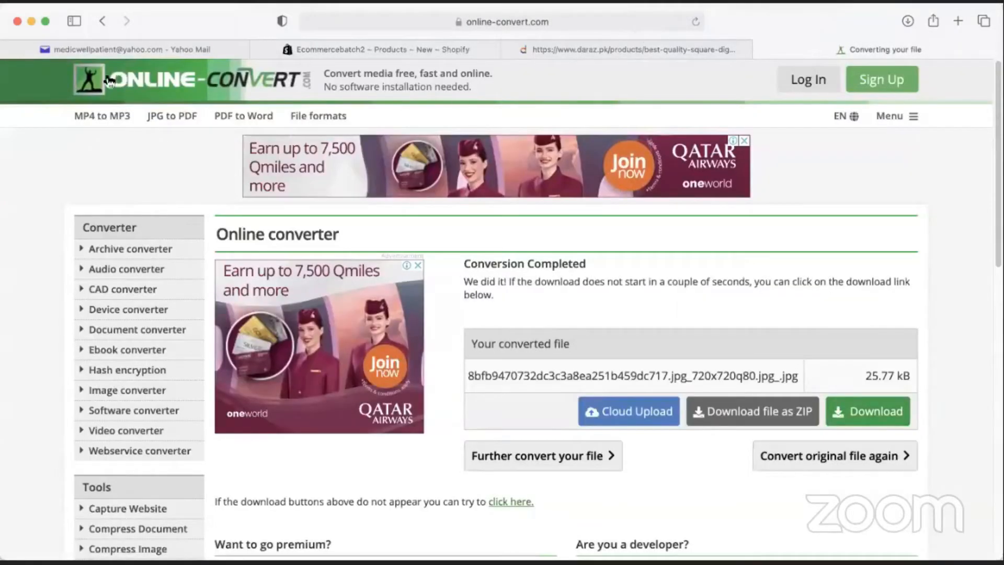
{"action": "left_click", "coordinate": [101, 21]}
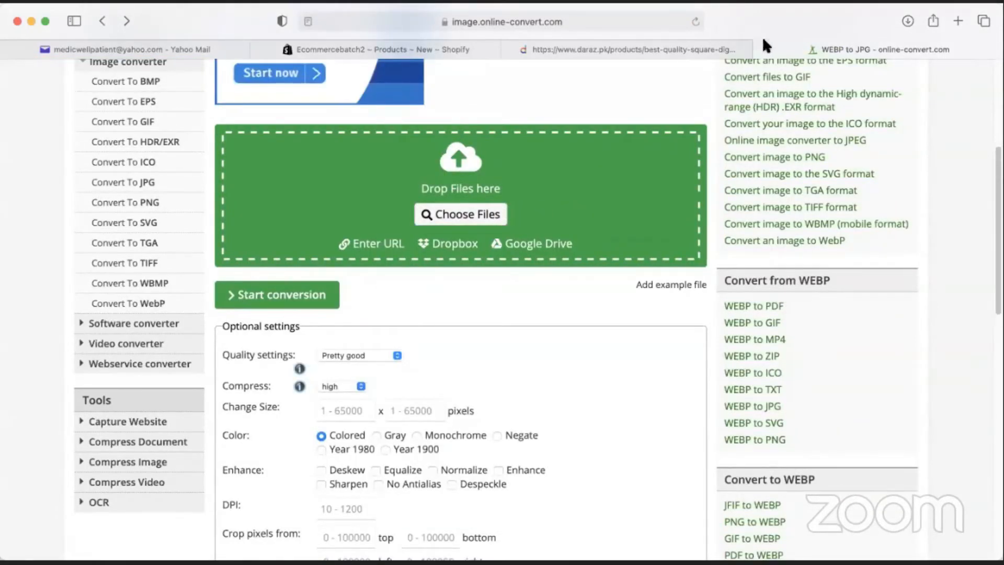
{"action": "scroll", "coordinate": [376, 351], "scroll_direction": "up", "scroll_amount": 1}
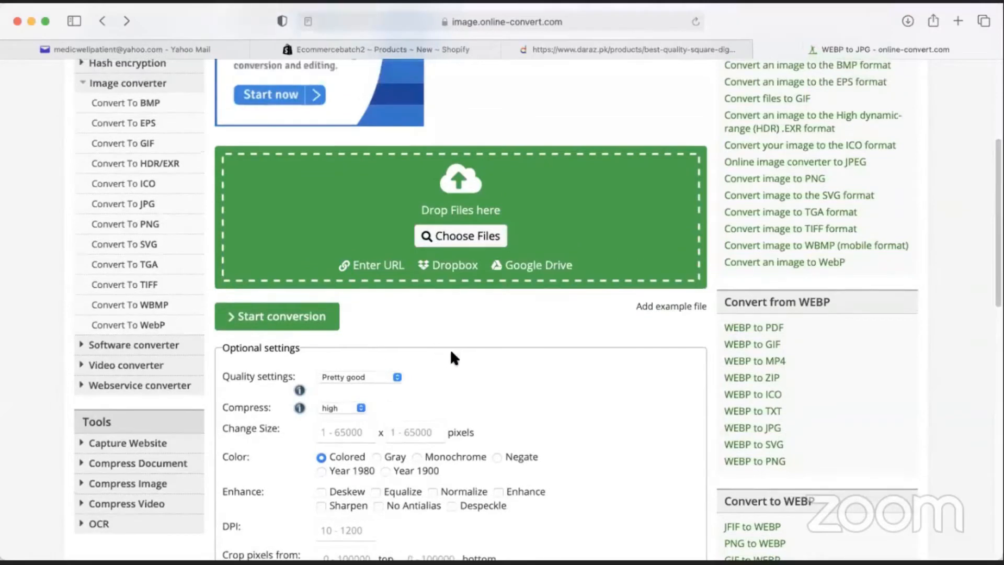
{"action": "left_click", "coordinate": [465, 238]}
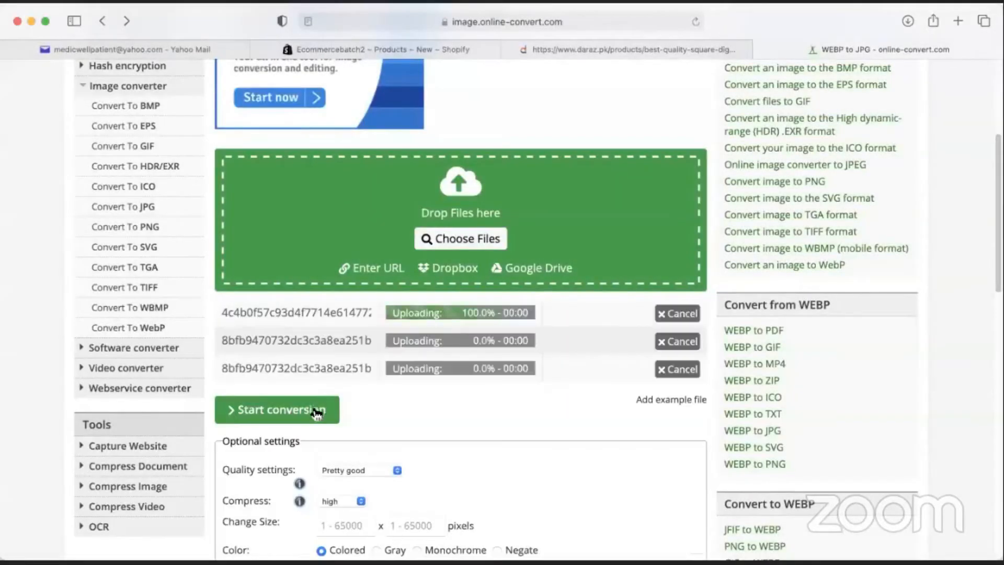
{"action": "left_click", "coordinate": [313, 409]}
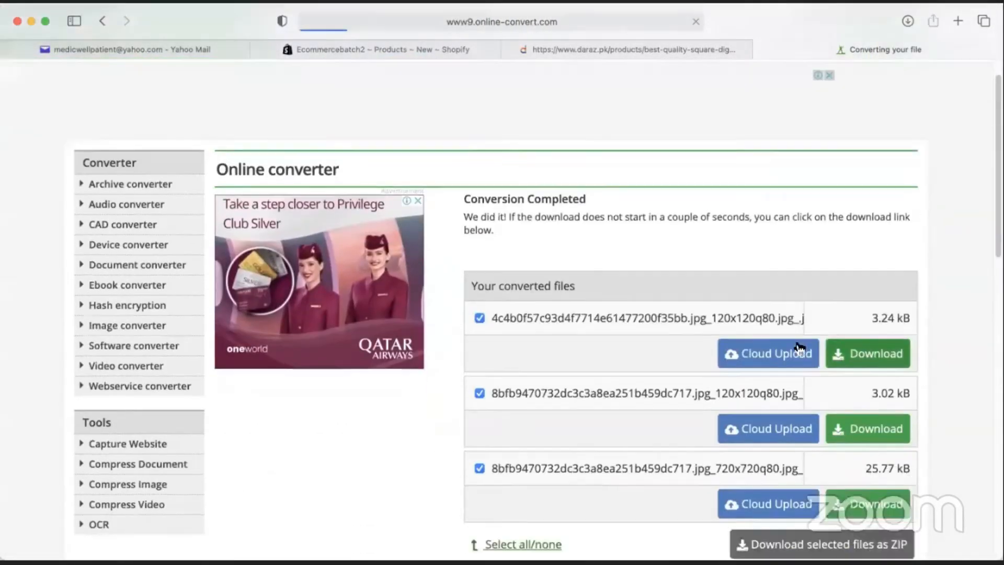
{"action": "scroll", "coordinate": [799, 347], "scroll_direction": "down", "scroll_amount": 2}
{"action": "left_click", "coordinate": [855, 361]}
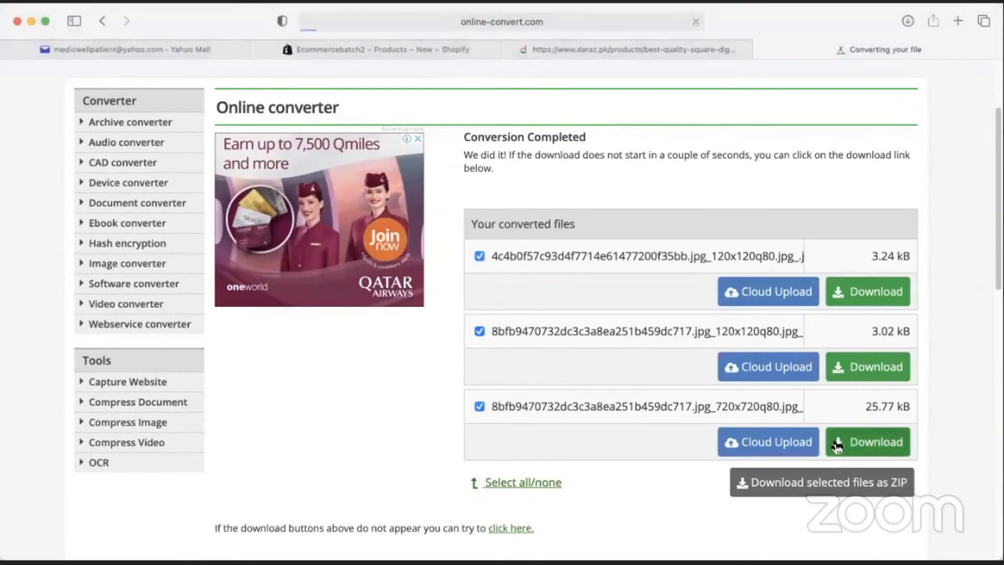
Add the converted strap-parts and watch JPGs to the unsaved Shopify product's media, and reorder them so a watch image comes first
{"action": "left_click", "coordinate": [277, 49]}
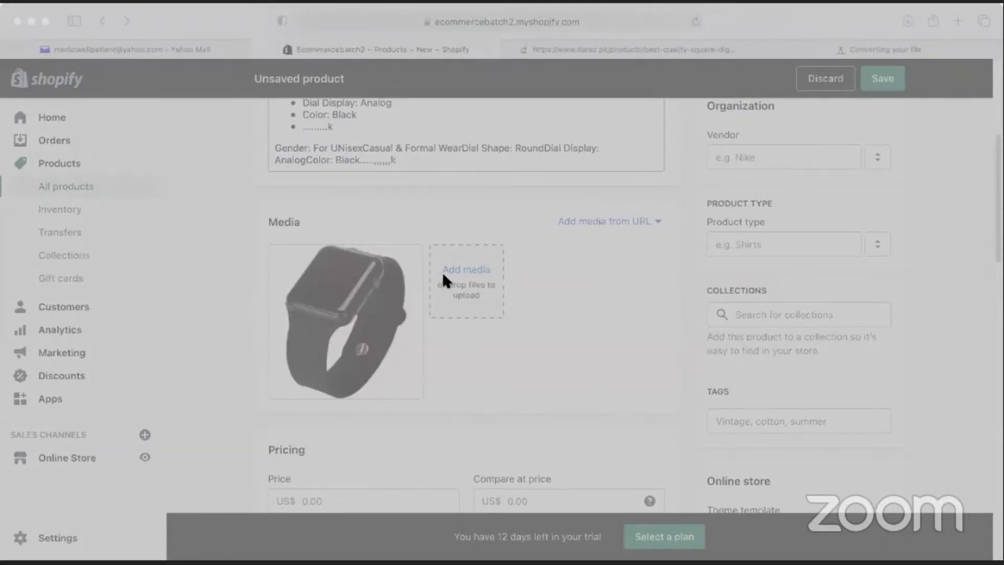
{"action": "left_click", "coordinate": [742, 411]}
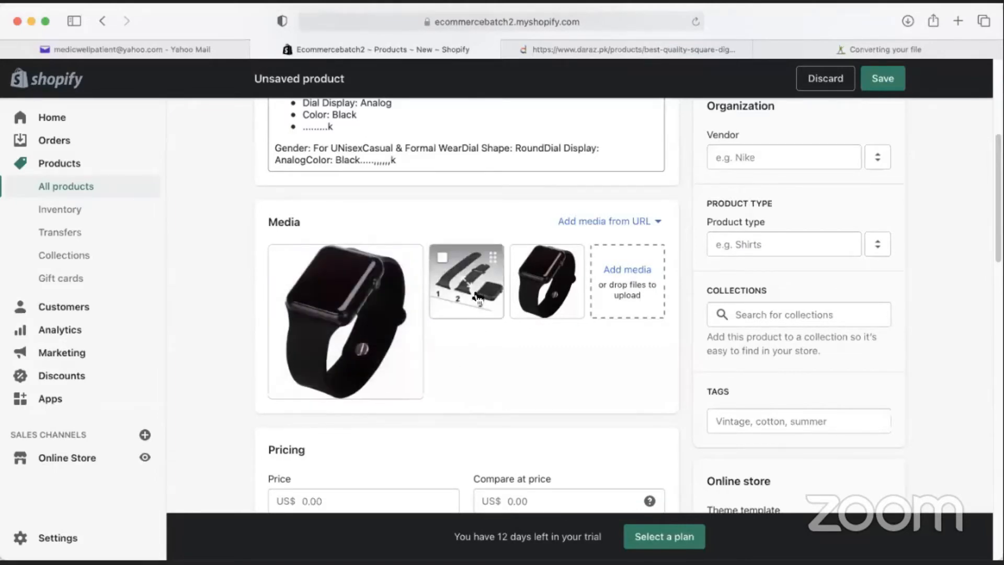
{"action": "left_click_drag", "start_coordinate": [487, 293], "coordinate": [339, 314]}
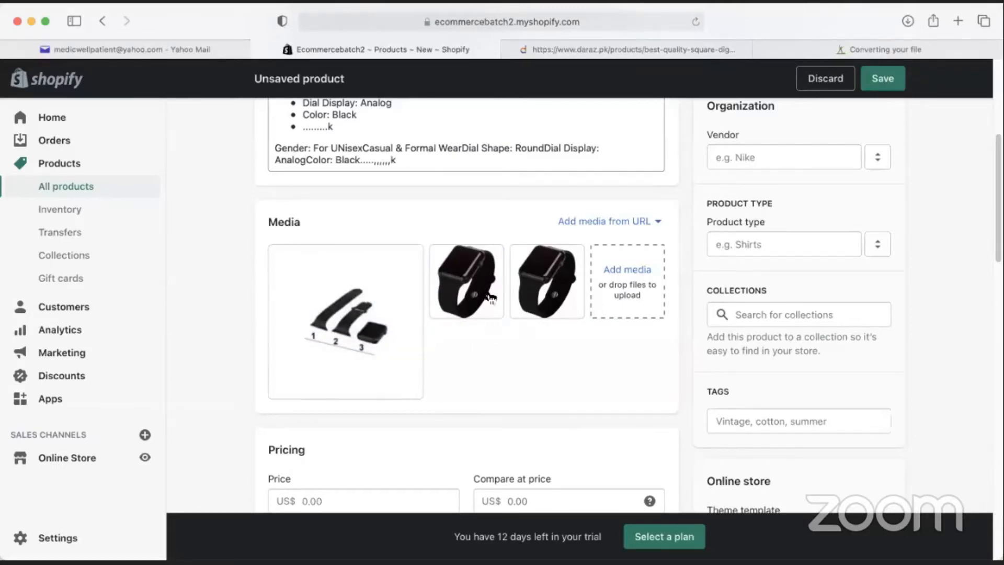
{"action": "left_click_drag", "start_coordinate": [556, 269], "coordinate": [351, 276]}
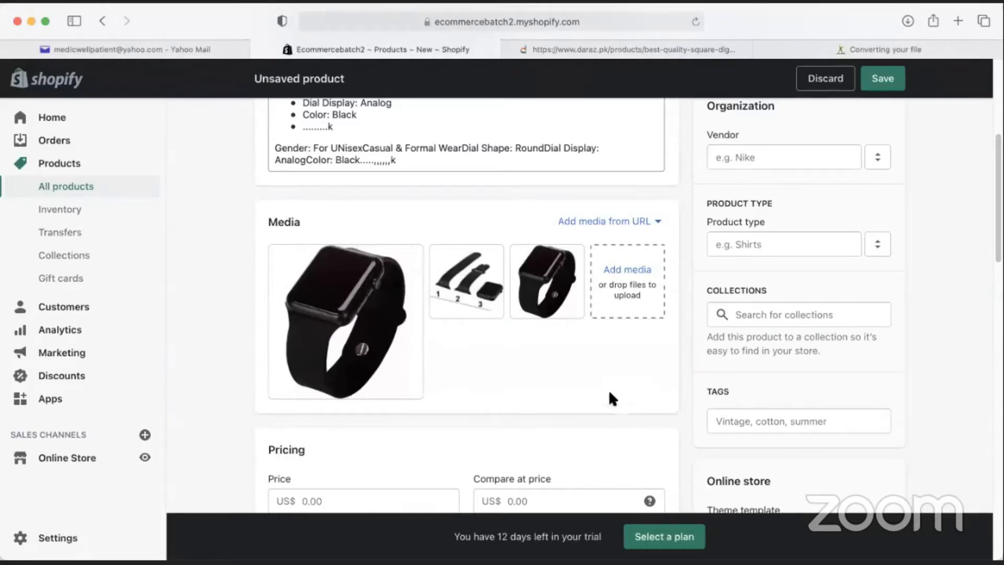
Examine the product's Media section and the Price and Compare at price fields in the Pricing section
{"action": "scroll", "coordinate": [554, 365], "scroll_direction": "down", "scroll_amount": 1}
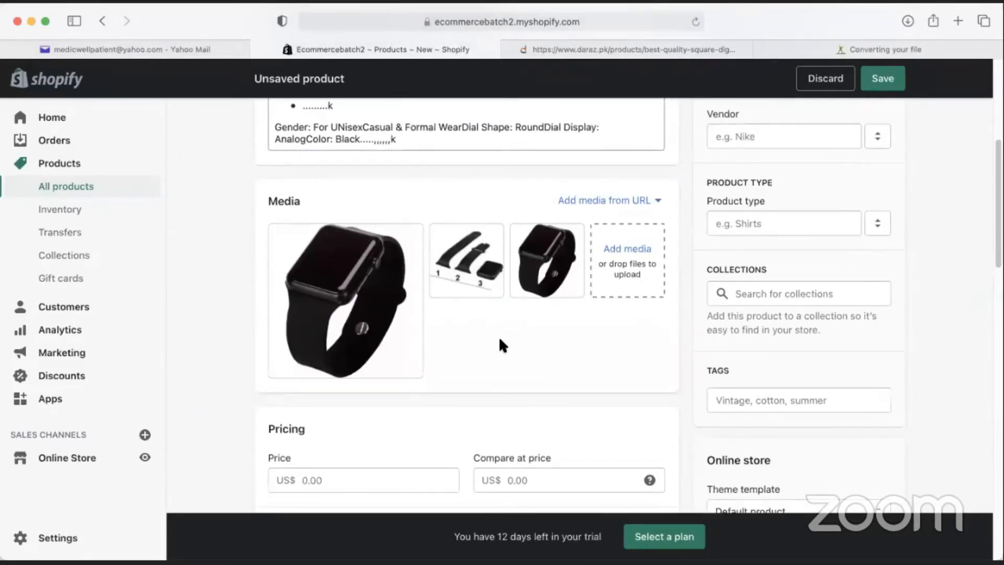
{"action": "scroll", "coordinate": [539, 314], "scroll_direction": "down", "scroll_amount": 3}
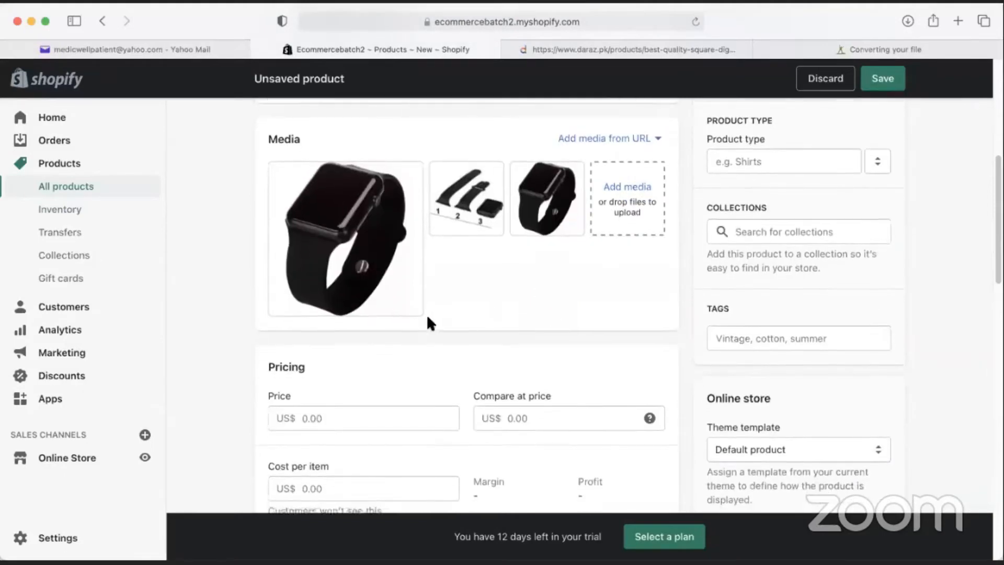
{"action": "scroll", "coordinate": [413, 325], "scroll_direction": "down", "scroll_amount": 5}
{"action": "scroll", "coordinate": [413, 325], "scroll_direction": "up", "scroll_amount": 1}
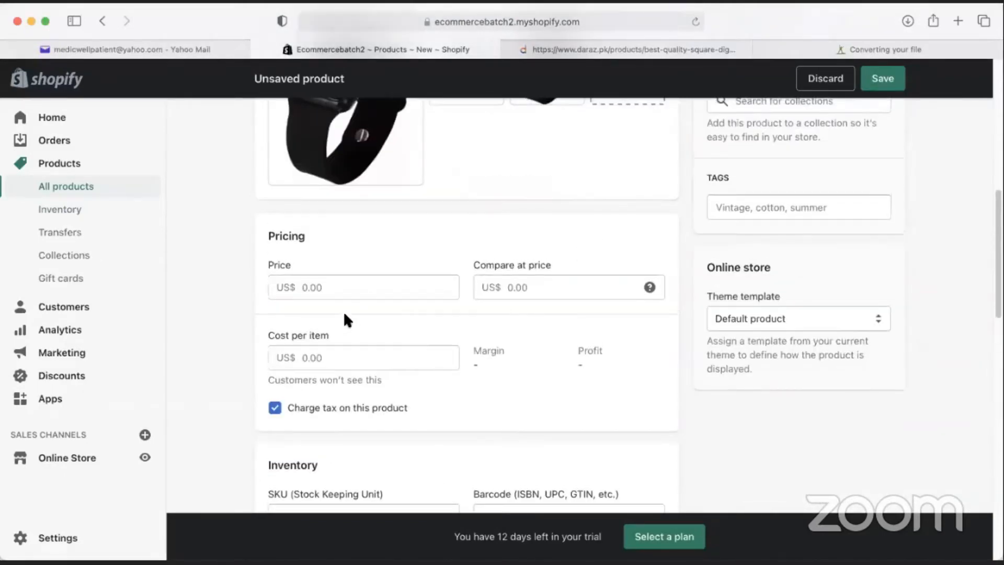
{"action": "scroll", "coordinate": [408, 340], "scroll_direction": "up", "scroll_amount": 3}
{"action": "scroll", "coordinate": [472, 370], "scroll_direction": "up", "scroll_amount": 6}
{"action": "scroll", "coordinate": [470, 372], "scroll_direction": "down", "scroll_amount": 6}
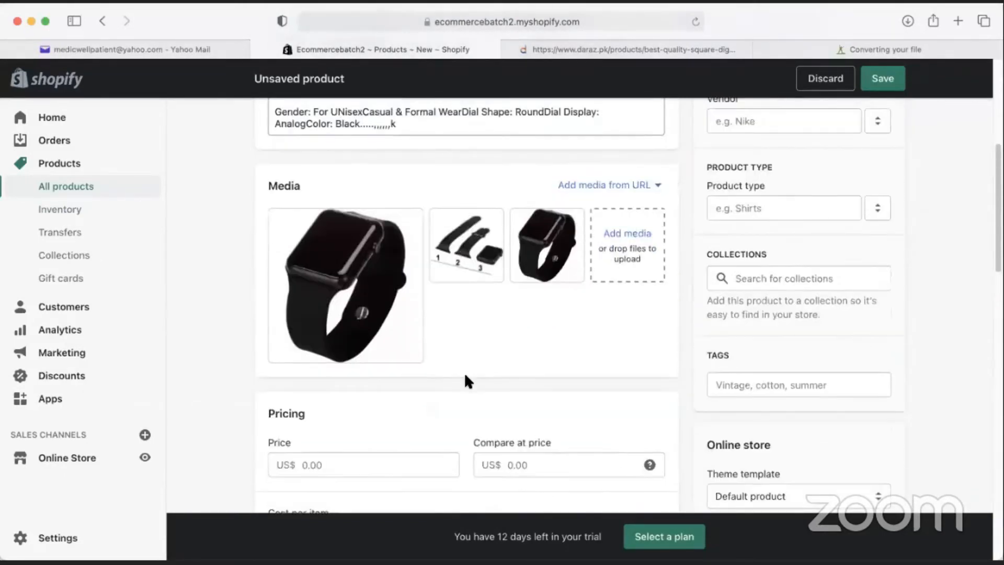
{"action": "scroll", "coordinate": [465, 375], "scroll_direction": "down", "scroll_amount": 2}
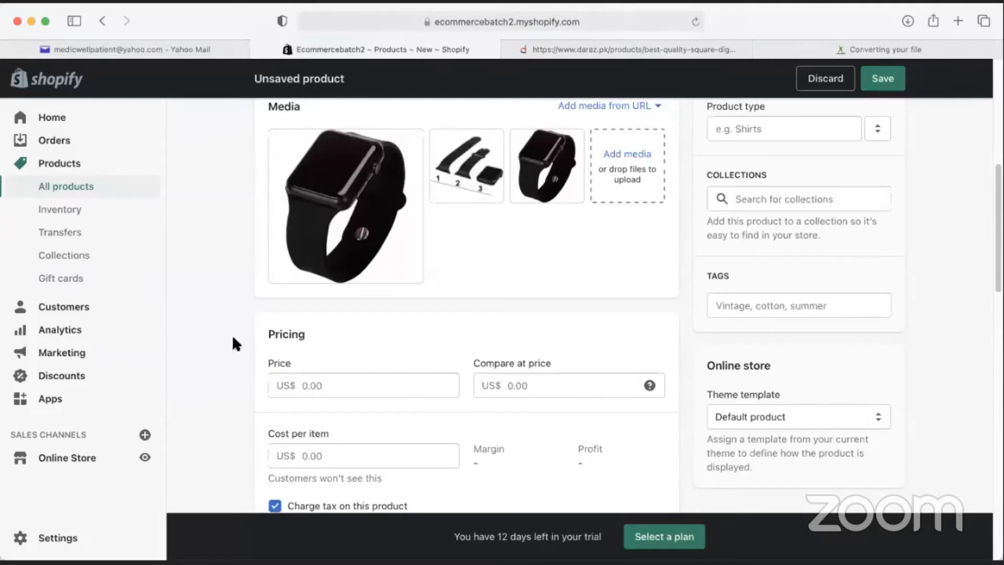
{"action": "scroll", "coordinate": [266, 381], "scroll_direction": "down", "scroll_amount": 1}
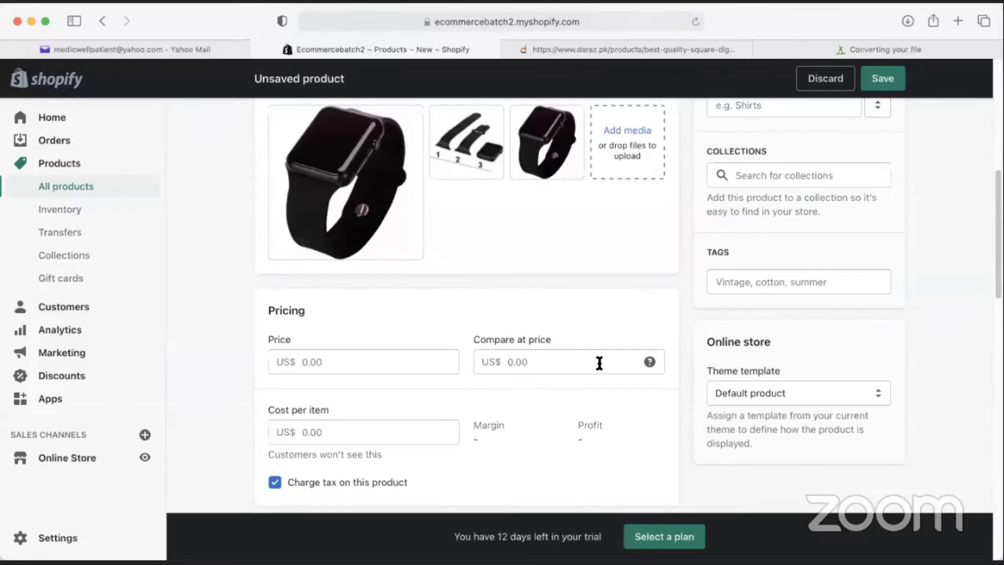
{"action": "left_click", "coordinate": [330, 360]}
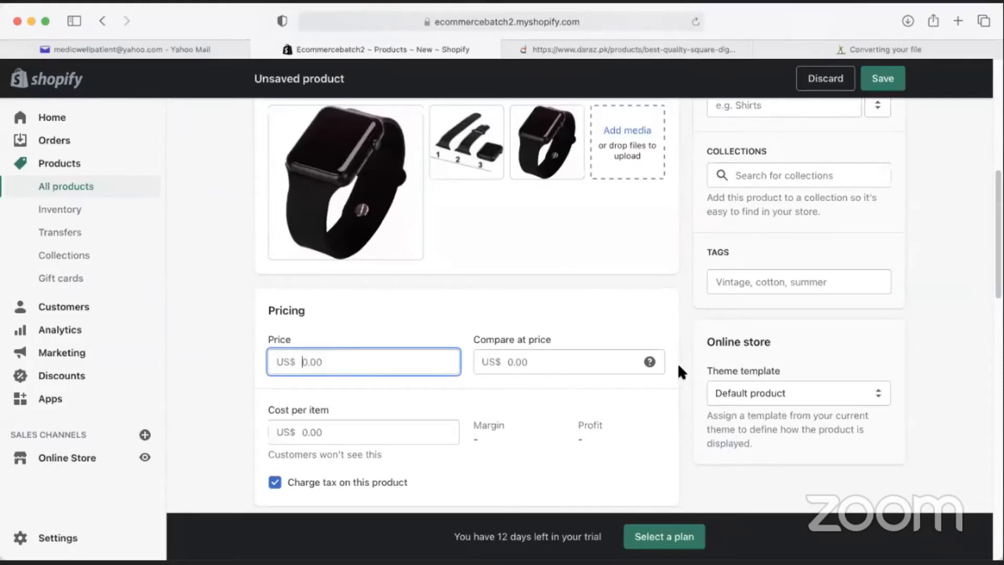
{"action": "left_click", "coordinate": [650, 362]}
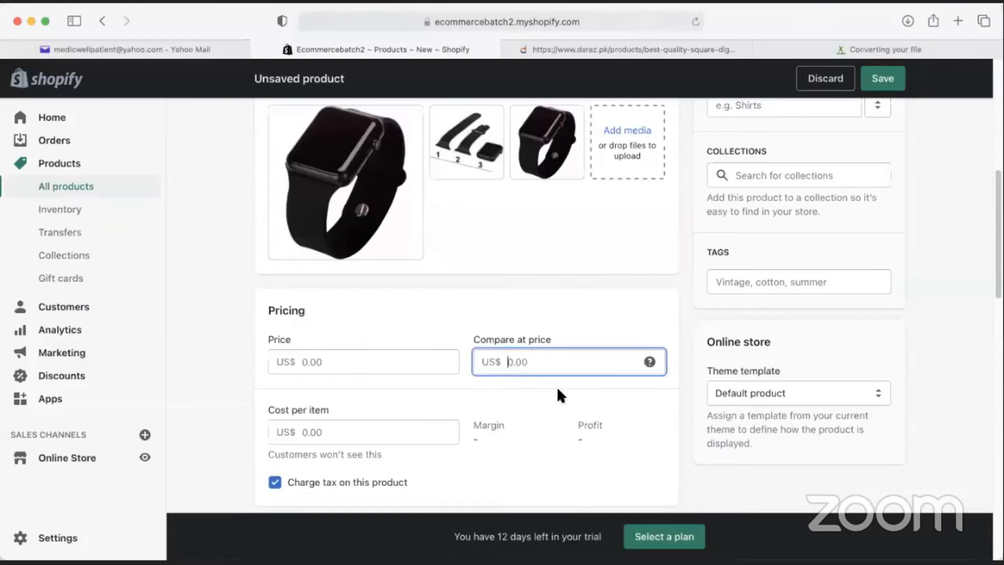
{"action": "left_click", "coordinate": [554, 421]}
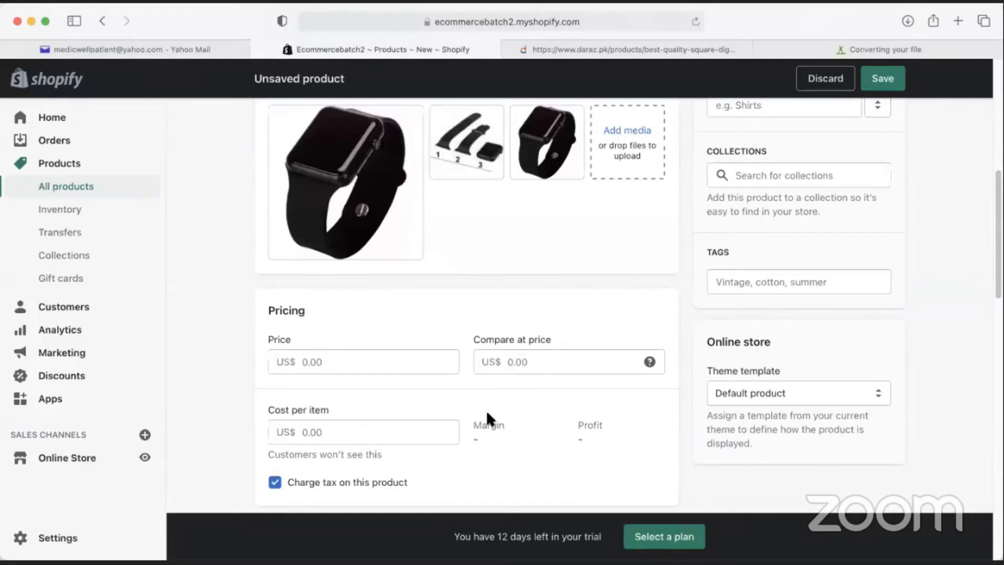
Set the product's price to US$ 50 and its compare-at price to US$ 99
{"action": "left_click", "coordinate": [324, 364]}
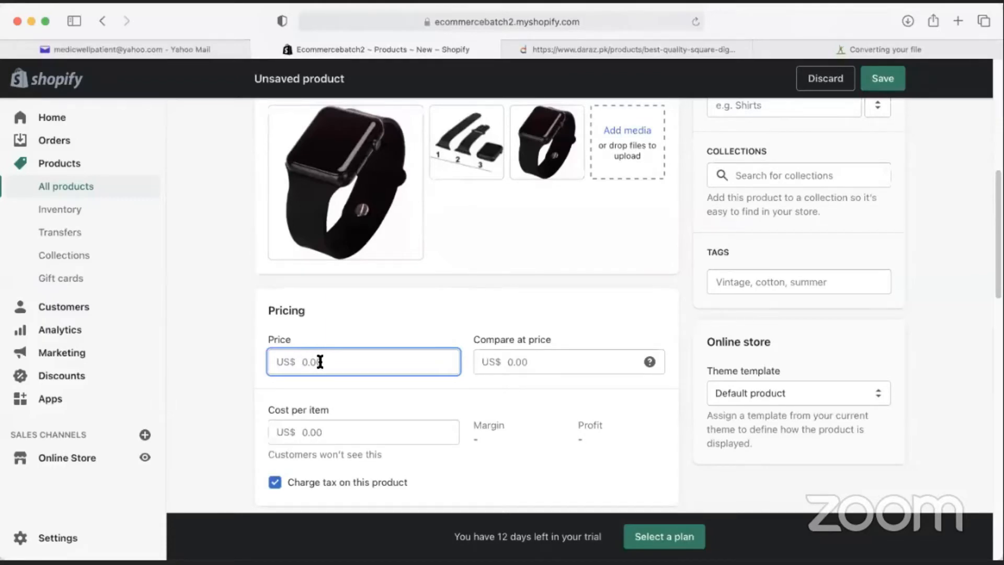
{"action": "type", "text": "50"}
{"action": "left_click", "coordinate": [525, 366]}
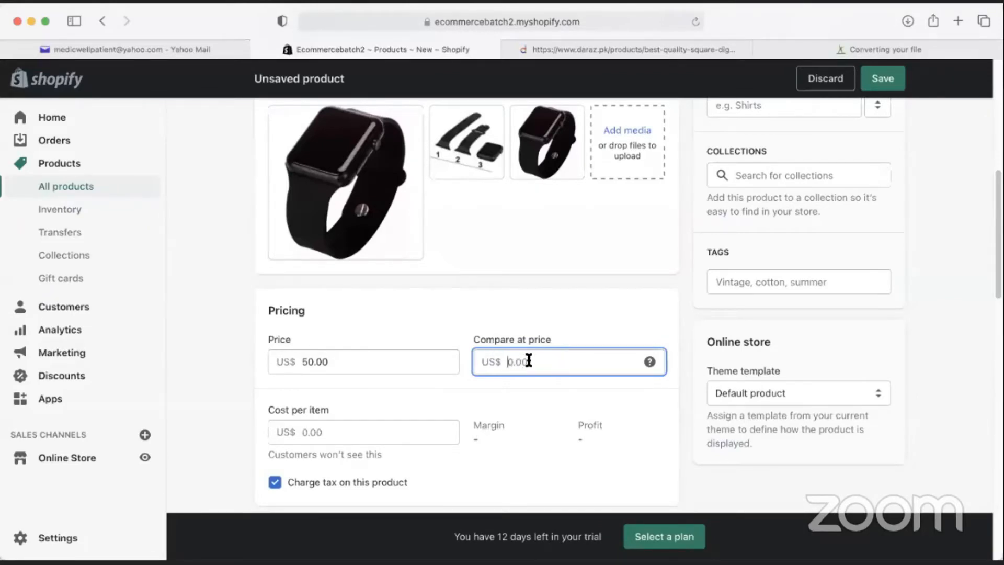
{"action": "type", "text": "99"}
{"action": "left_click", "coordinate": [503, 395]}
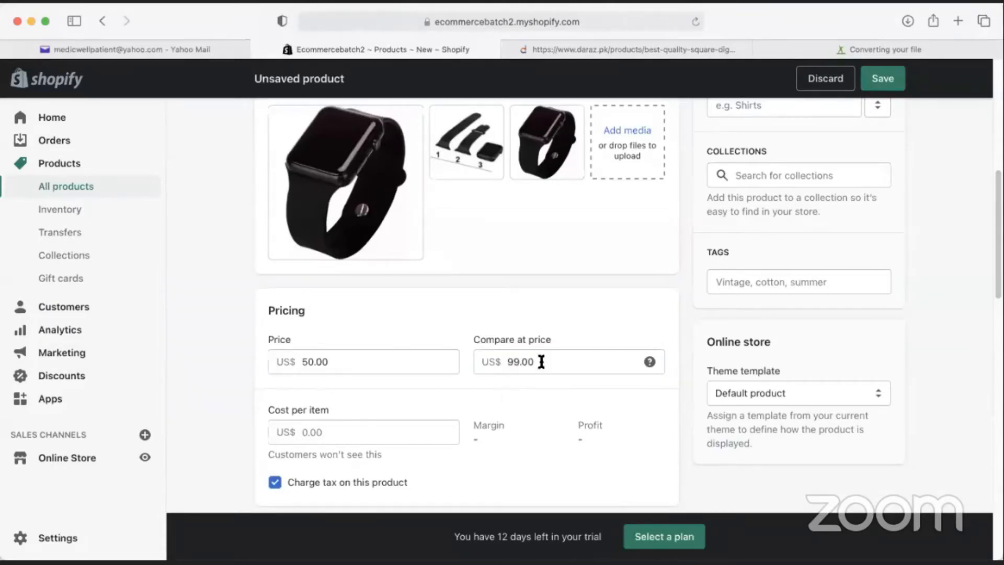
{"action": "left_click", "coordinate": [330, 361]}
{"action": "left_click", "coordinate": [307, 361], "text": "shift"}
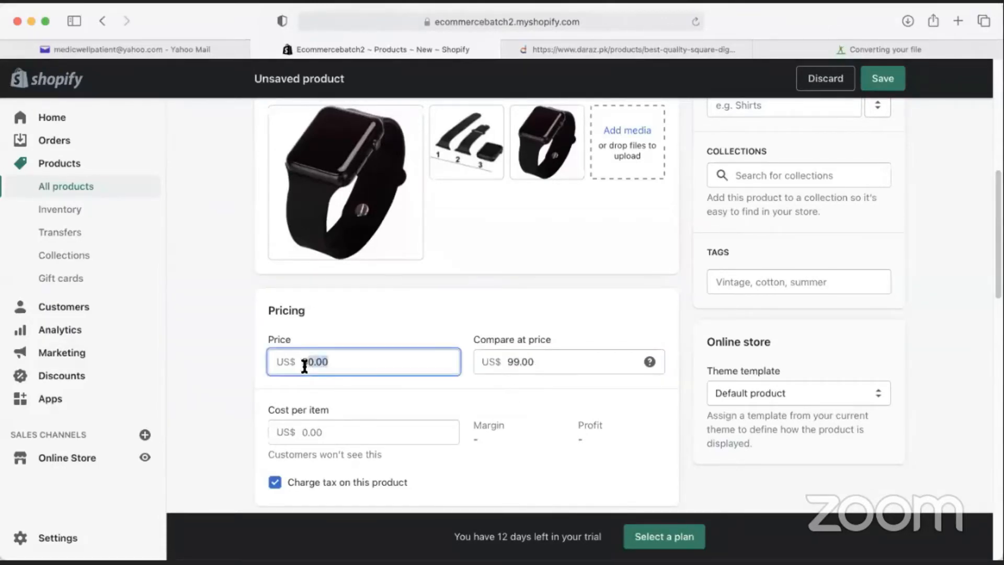
{"action": "left_click", "coordinate": [540, 363]}
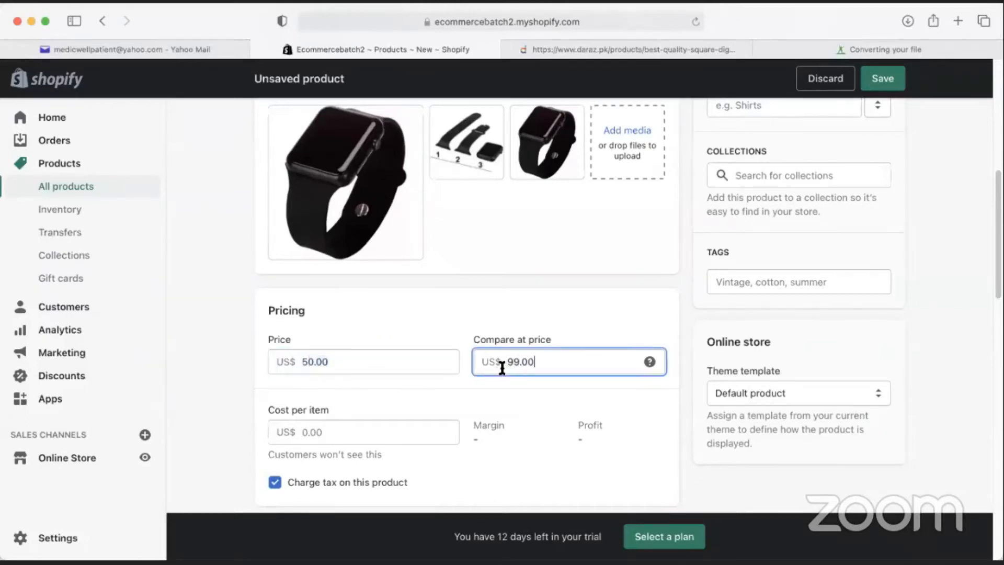
{"action": "left_click_drag", "start_coordinate": [509, 363], "coordinate": [569, 364]}
{"action": "left_click", "coordinate": [574, 365]}
{"action": "left_click_drag", "start_coordinate": [549, 364], "coordinate": [479, 365]}
{"action": "left_click", "coordinate": [469, 372]}
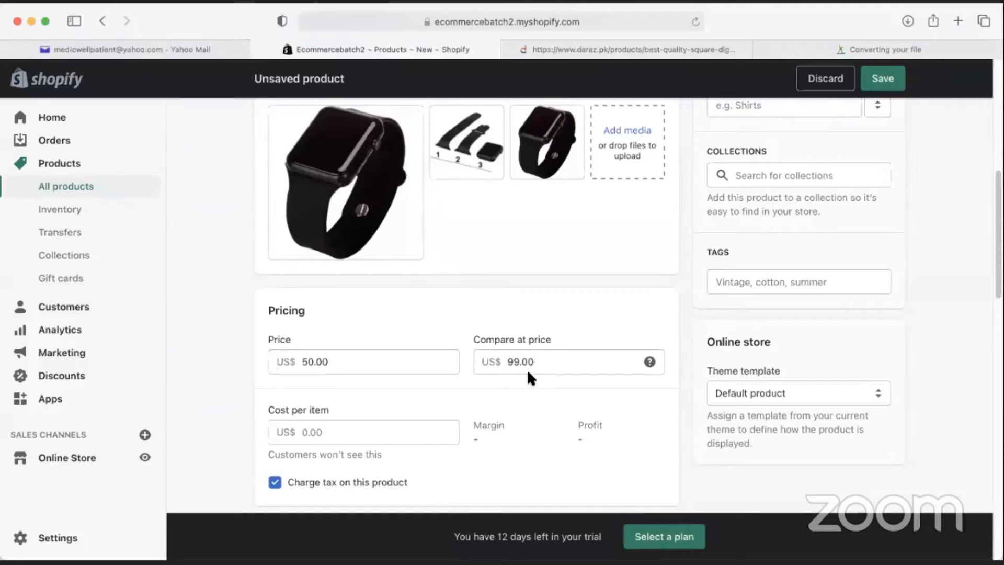
Change the product's price to US$ 39.99 and its compare-at price to US$ 40
{"action": "left_click", "coordinate": [290, 361]}
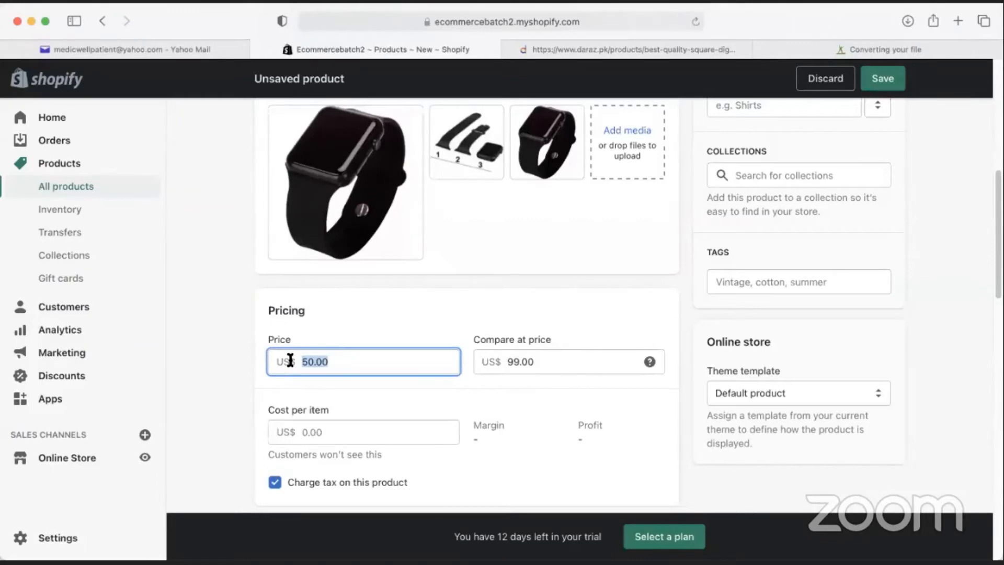
{"action": "type", "text": "39.99"}
{"action": "key", "text": "Tab"}
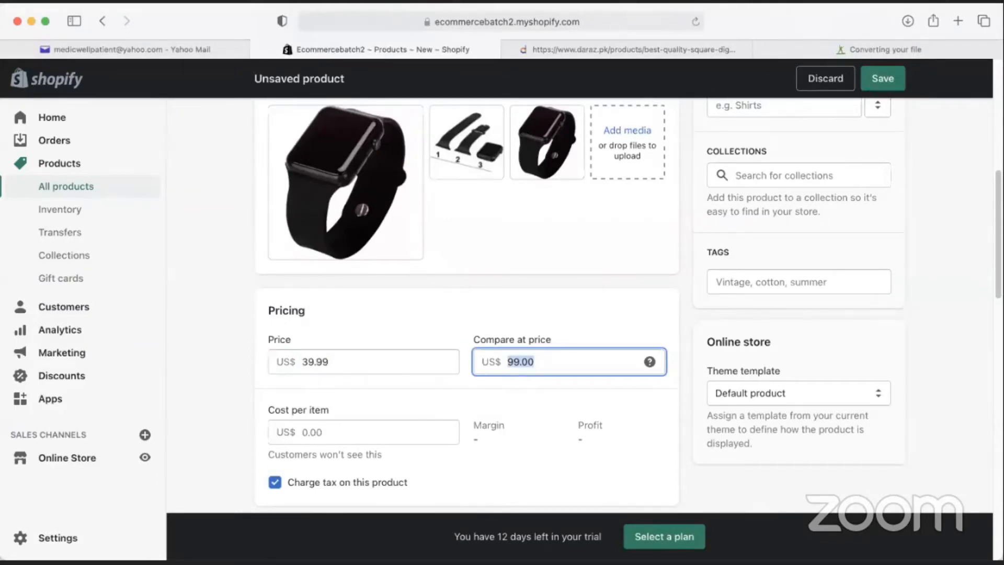
{"action": "type", "text": "40"}
{"action": "key", "text": "Tab"}
{"action": "left_click", "coordinate": [522, 405]}
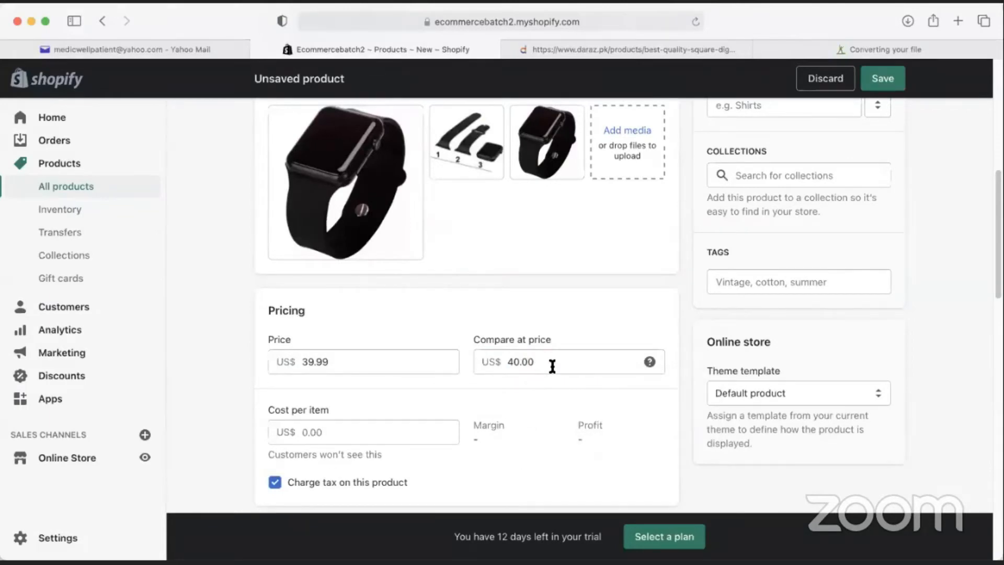
Set the compare-at price to US$ 49.99 and the cost per item to US$ 10
{"action": "left_click", "coordinate": [495, 362]}
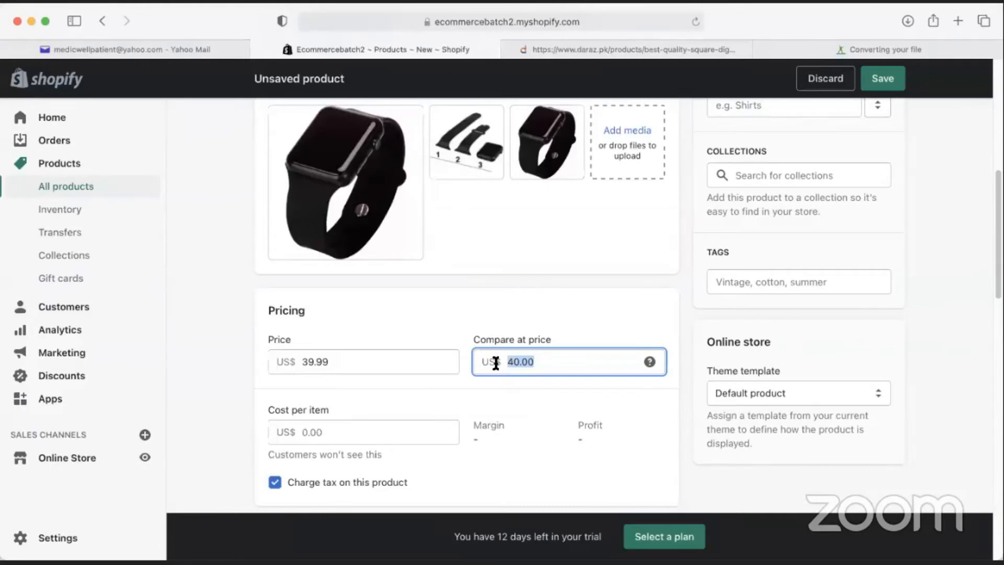
{"action": "type", "text": "49.99"}
{"action": "scroll", "coordinate": [347, 366], "scroll_direction": "down", "scroll_amount": 1}
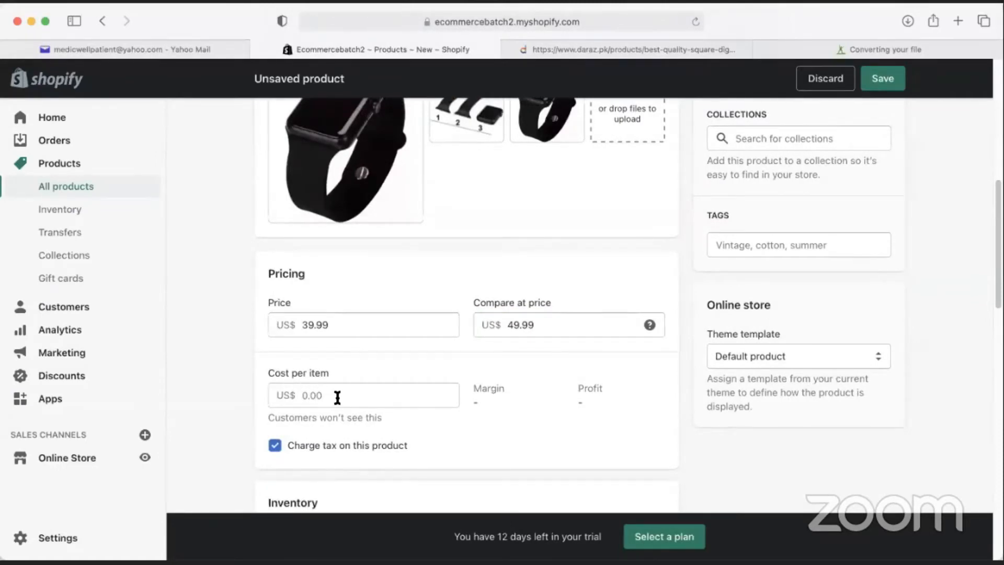
{"action": "left_click", "coordinate": [303, 397]}
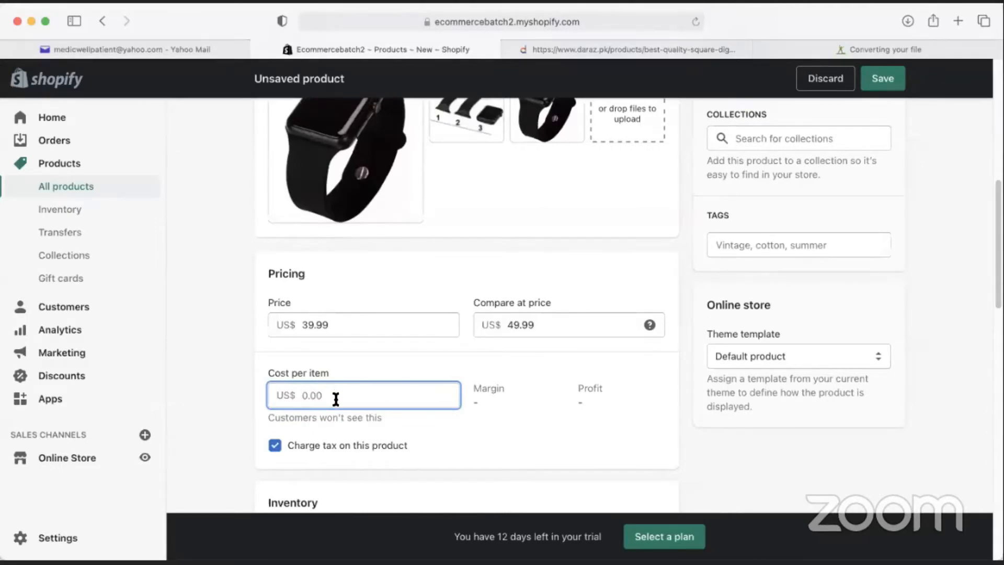
{"action": "type", "text": "10"}
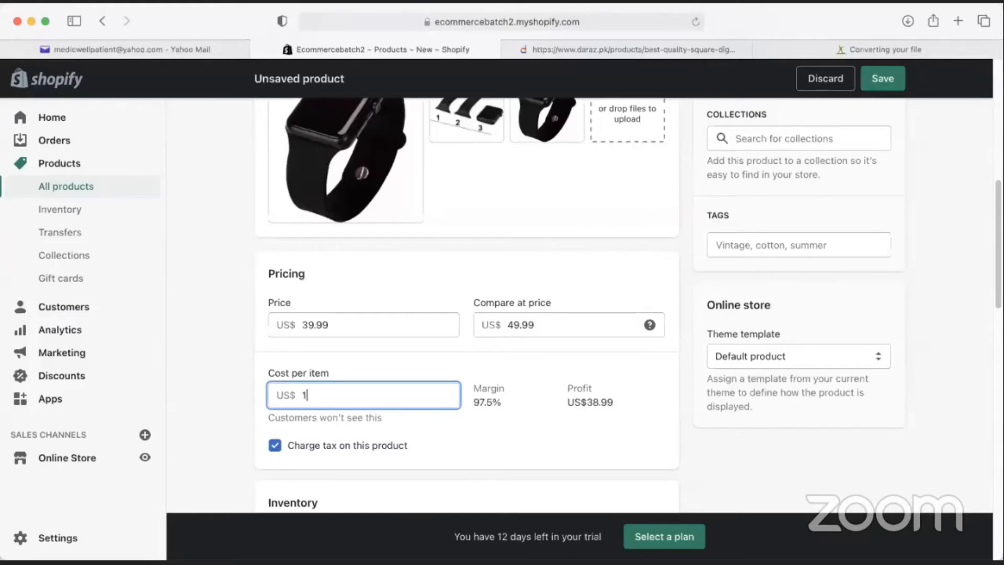
{"action": "left_click", "coordinate": [515, 412]}
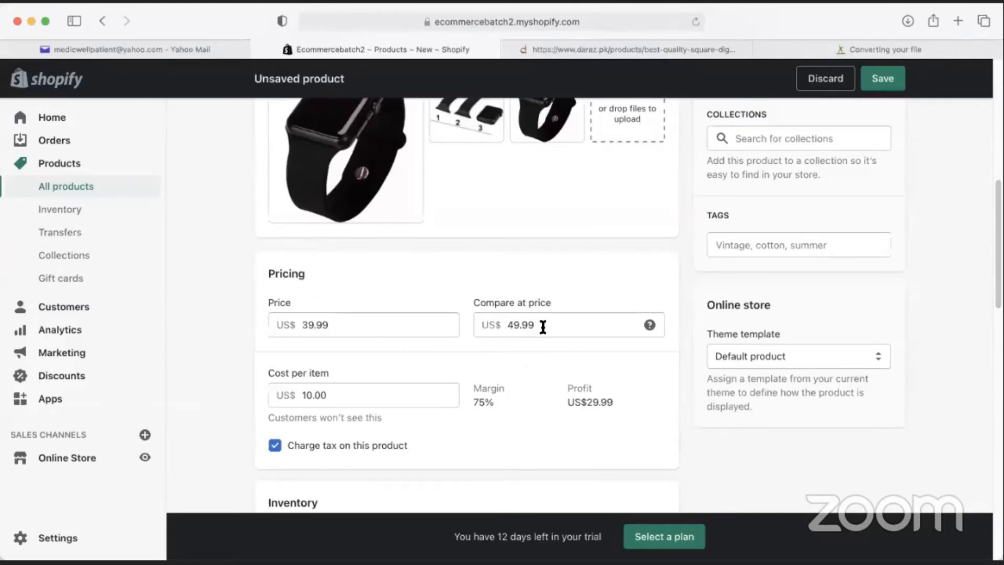
{"action": "left_click_drag", "start_coordinate": [538, 325], "coordinate": [506, 325]}
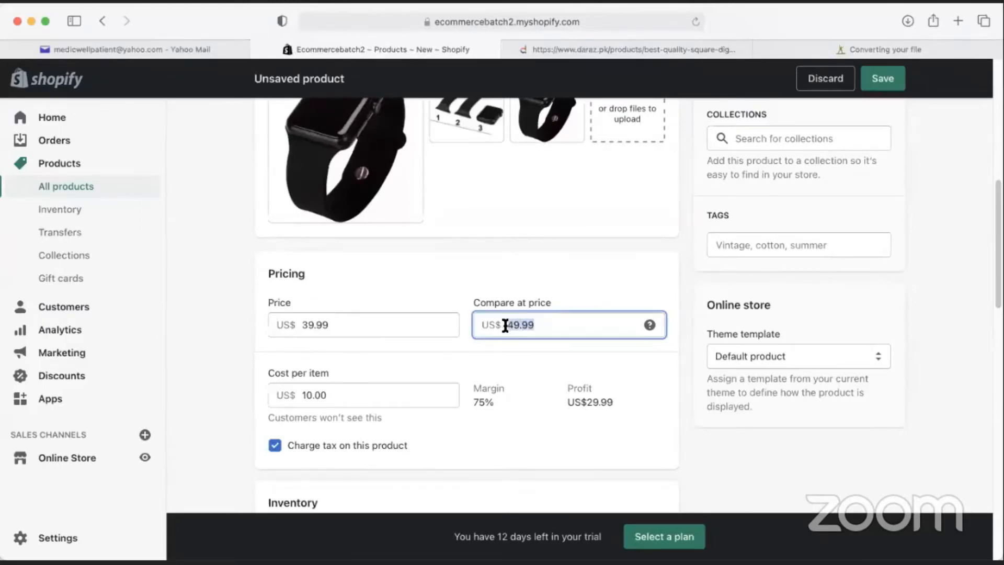
{"action": "left_click", "coordinate": [547, 330]}
{"action": "left_click_drag", "start_coordinate": [547, 326], "coordinate": [506, 326]}
{"action": "left_click", "coordinate": [554, 326]}
{"action": "left_click_drag", "start_coordinate": [366, 393], "coordinate": [263, 392]}
{"action": "left_click", "coordinate": [391, 410]}
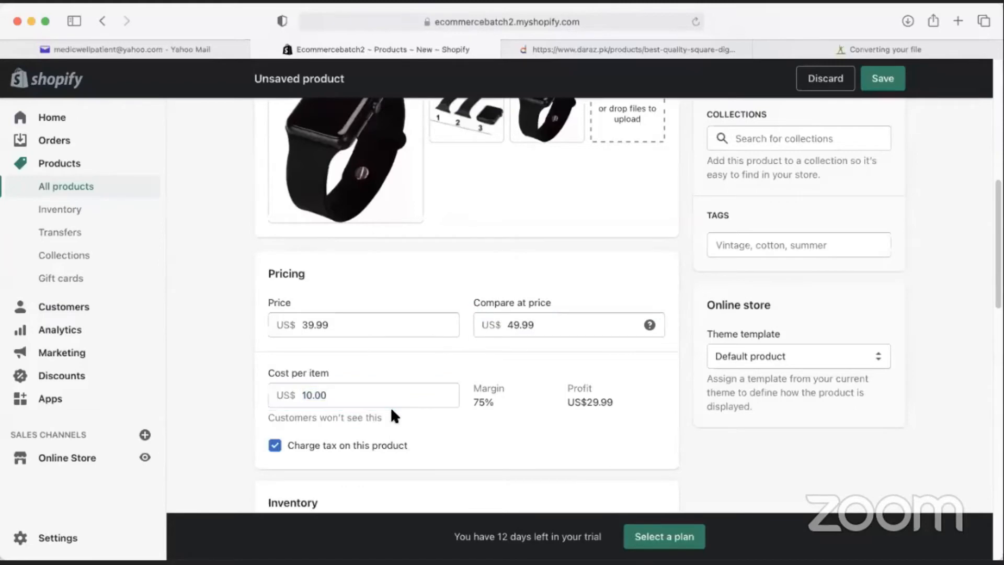
Turn off charging tax on the product in the Pricing section
{"action": "left_click_drag", "start_coordinate": [553, 329], "coordinate": [497, 324]}
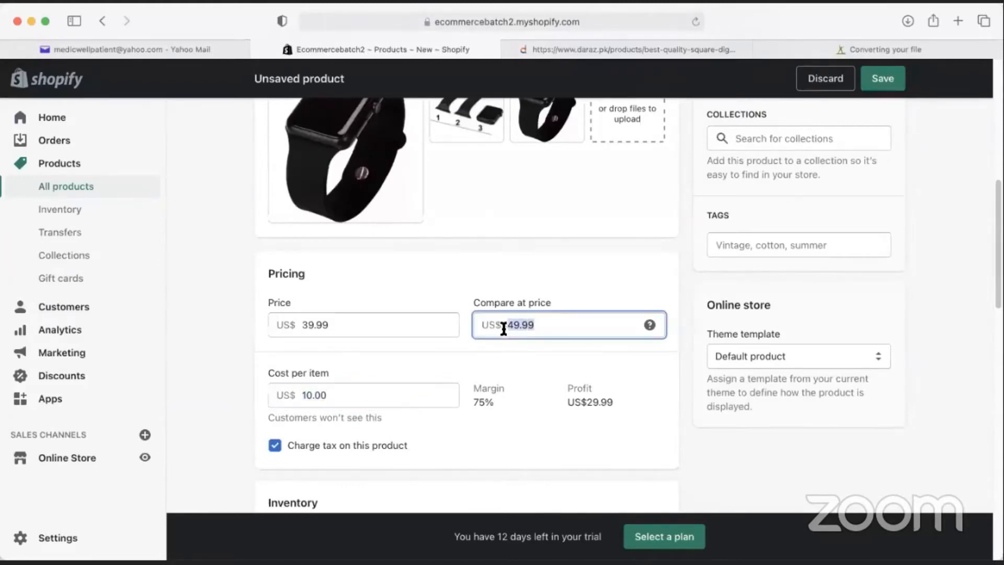
{"action": "left_click", "coordinate": [546, 328]}
{"action": "left_click_drag", "start_coordinate": [566, 328], "coordinate": [496, 319]}
{"action": "scroll", "coordinate": [365, 392], "scroll_direction": "down", "scroll_amount": 1}
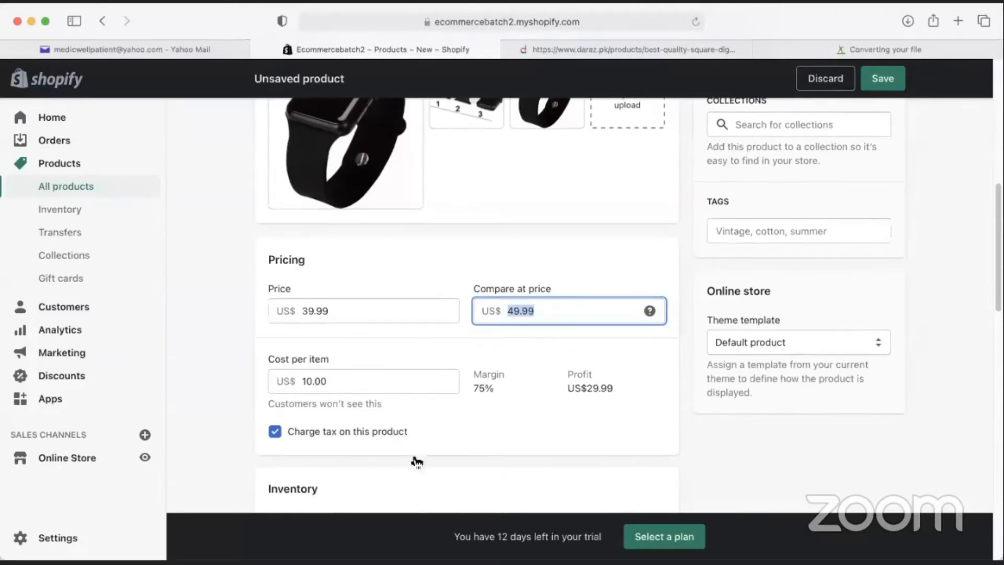
{"action": "scroll", "coordinate": [329, 426], "scroll_direction": "down", "scroll_amount": 2}
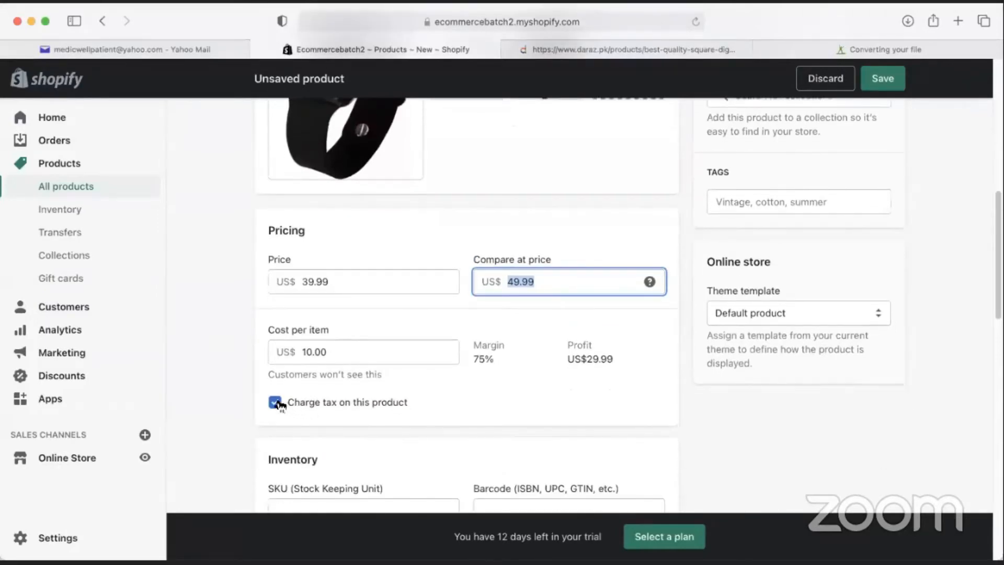
{"action": "left_click", "coordinate": [257, 418]}
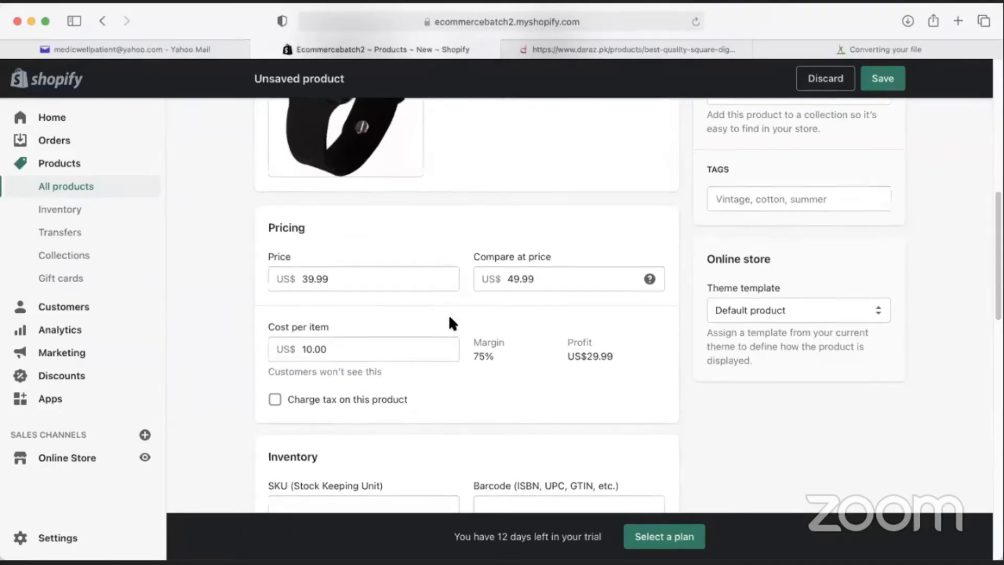
Leave the Shopify product form for the Daraz page and search Google for "junaid jamshaid" in its place
{"action": "scroll", "coordinate": [450, 322], "scroll_direction": "down", "scroll_amount": 5}
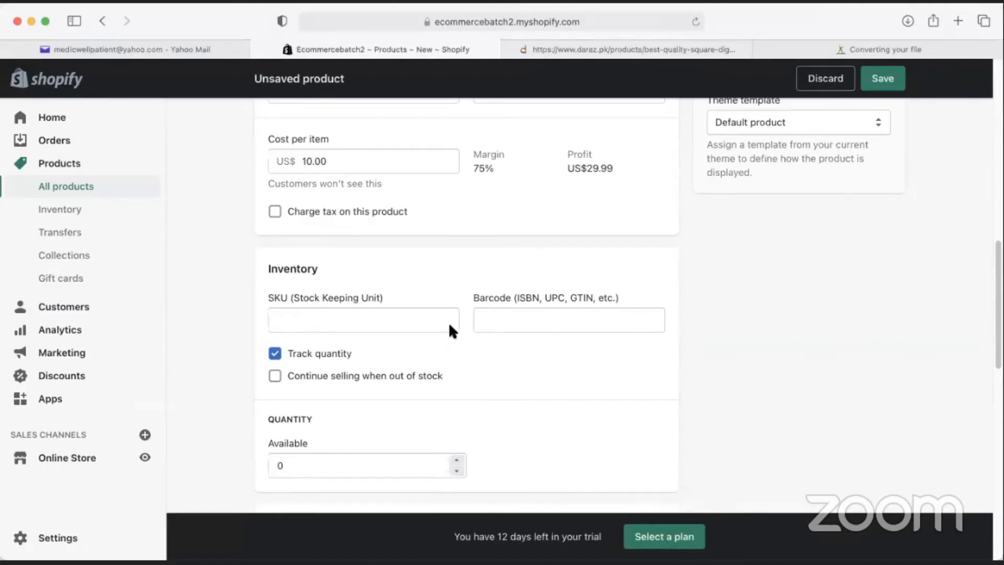
{"action": "left_click", "coordinate": [533, 46]}
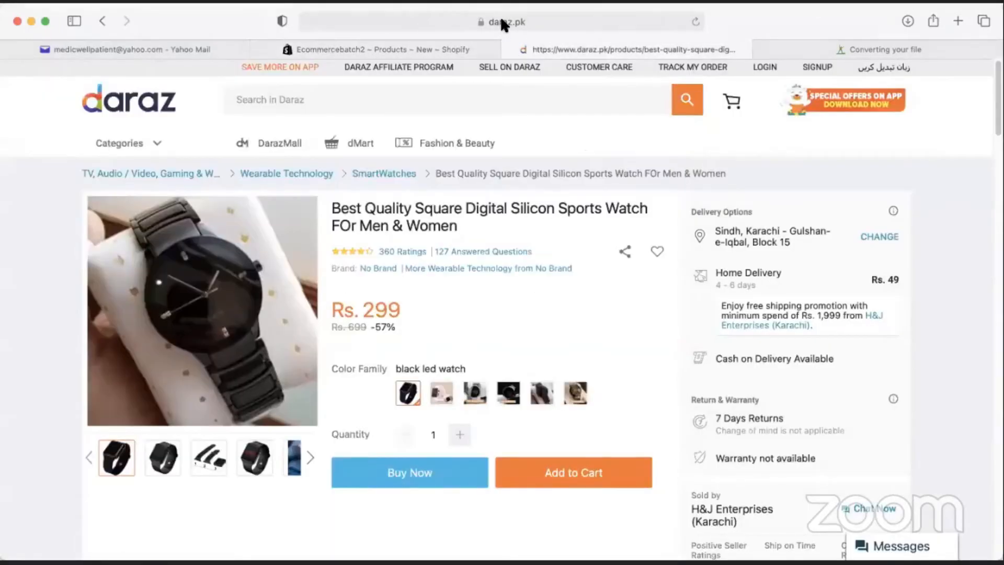
{"action": "left_click", "coordinate": [501, 21]}
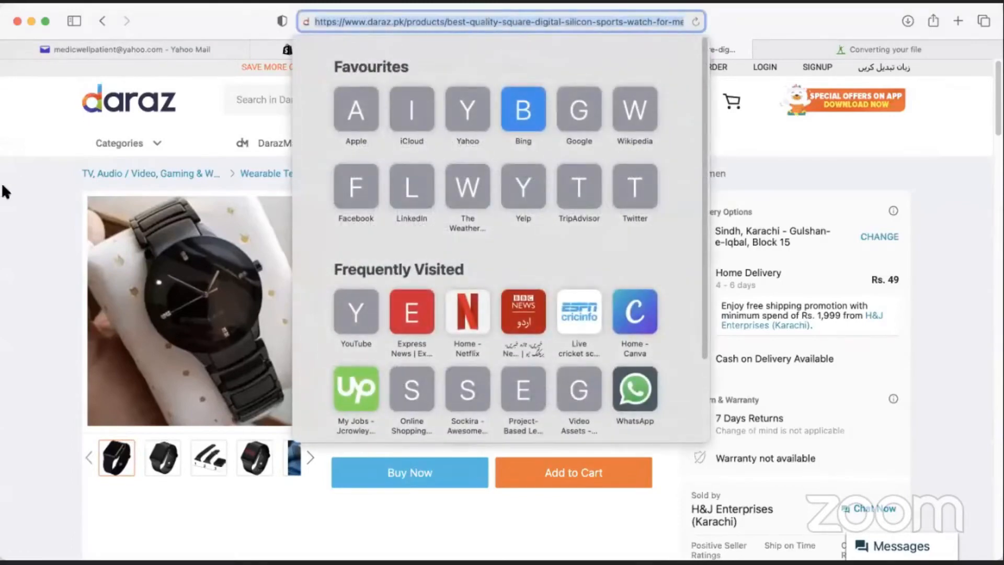
{"action": "type", "text": "junaid"}
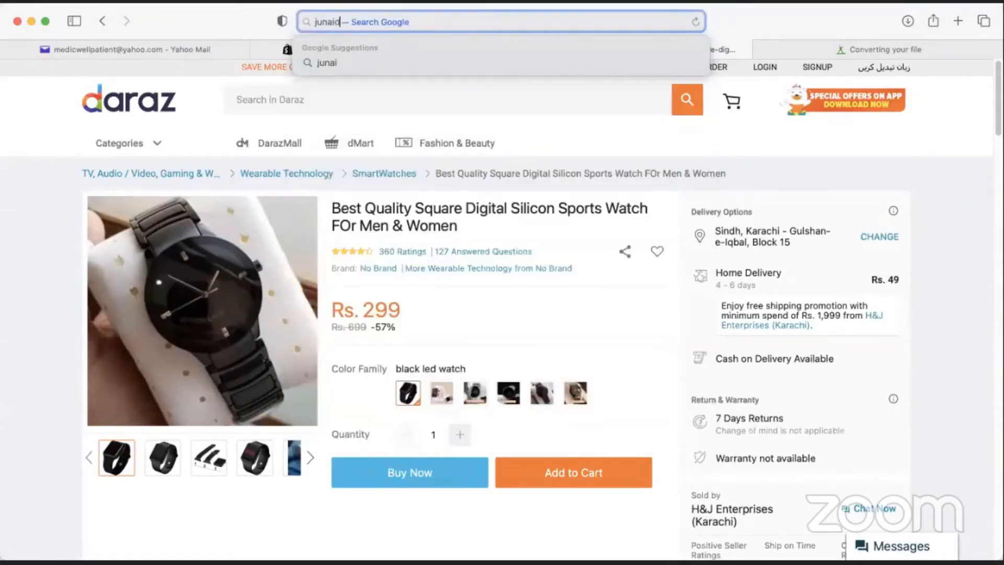
{"action": "type", "text": " jamshaid"}
{"action": "key", "text": "Return"}
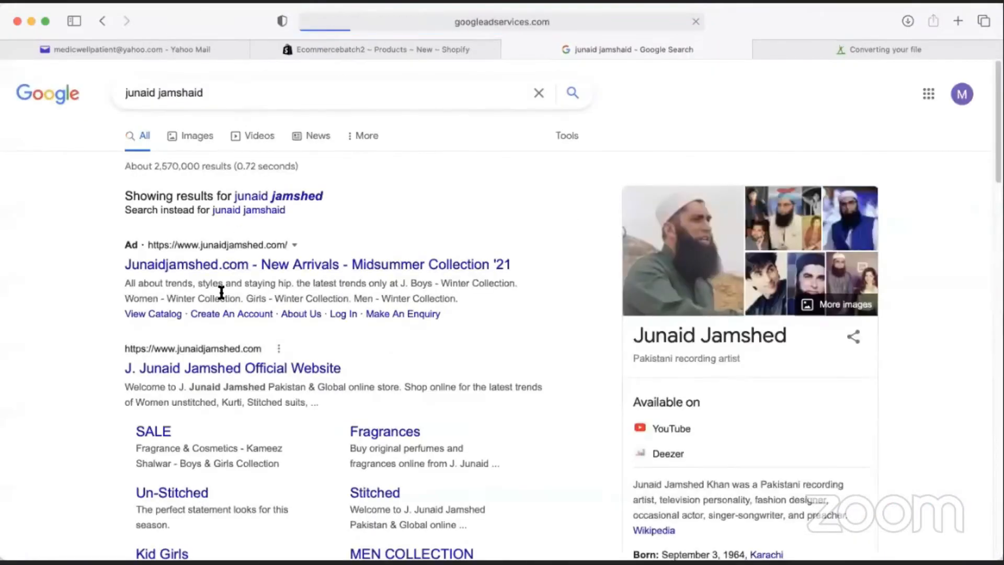
Open the Junaid Jamshed store, go to its men's Kameez Shalwar collection, and open the first product's page
{"action": "left_click", "coordinate": [173, 294]}
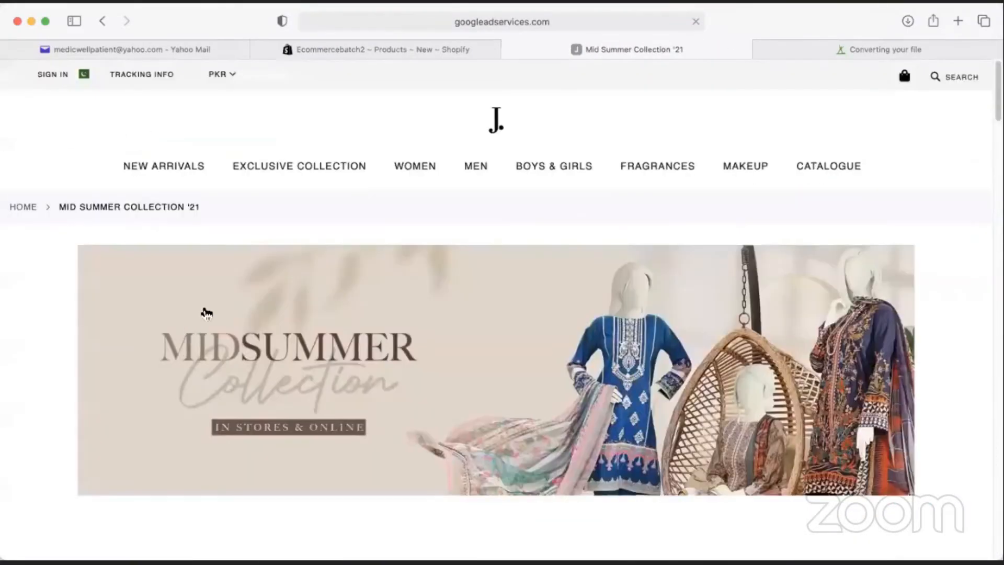
{"action": "scroll", "coordinate": [25, 309], "scroll_direction": "down", "scroll_amount": 5}
{"action": "scroll", "coordinate": [518, 359], "scroll_direction": "down", "scroll_amount": 5}
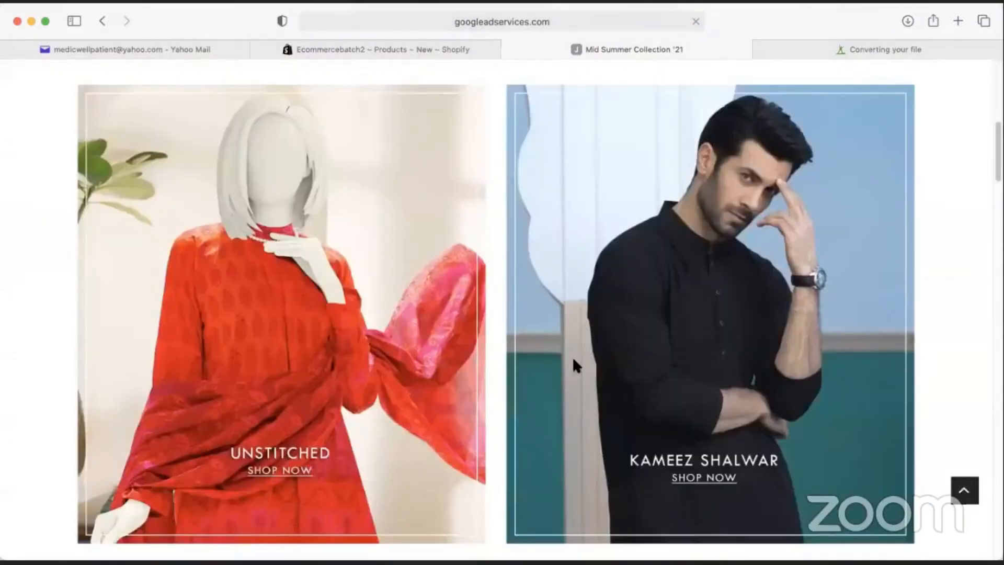
{"action": "left_click", "coordinate": [575, 365]}
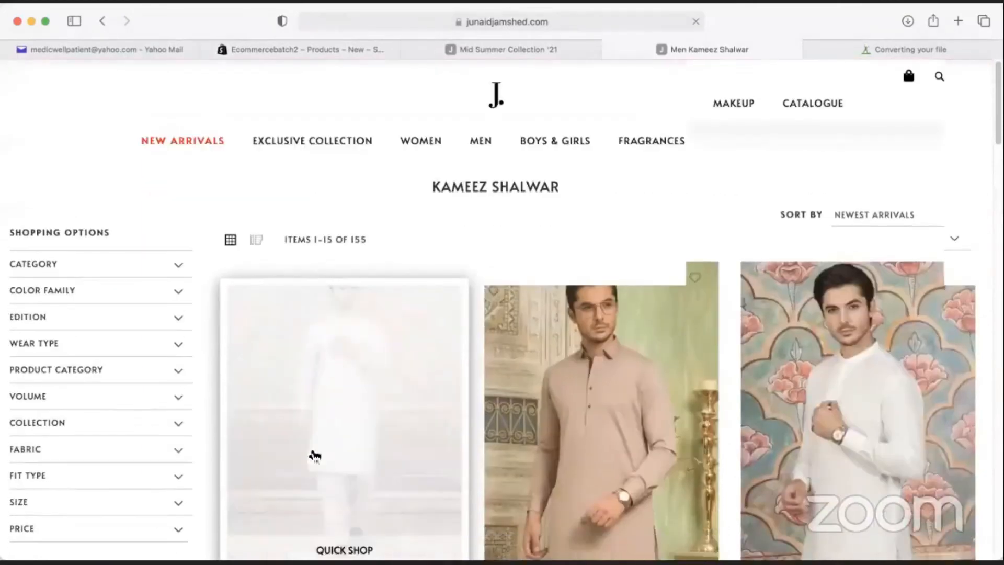
{"action": "scroll", "coordinate": [314, 456], "scroll_direction": "down", "scroll_amount": 3}
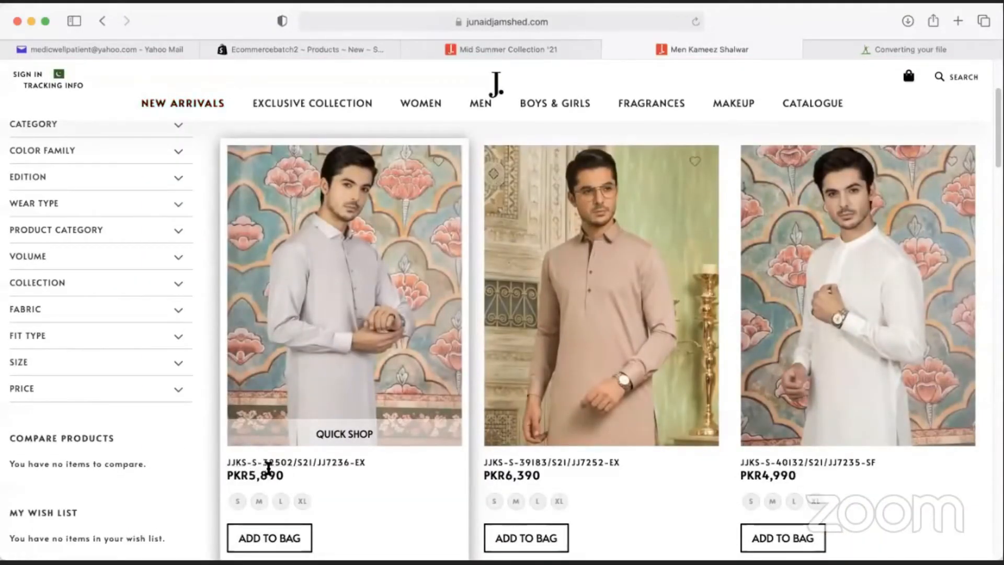
{"action": "left_click", "coordinate": [323, 463]}
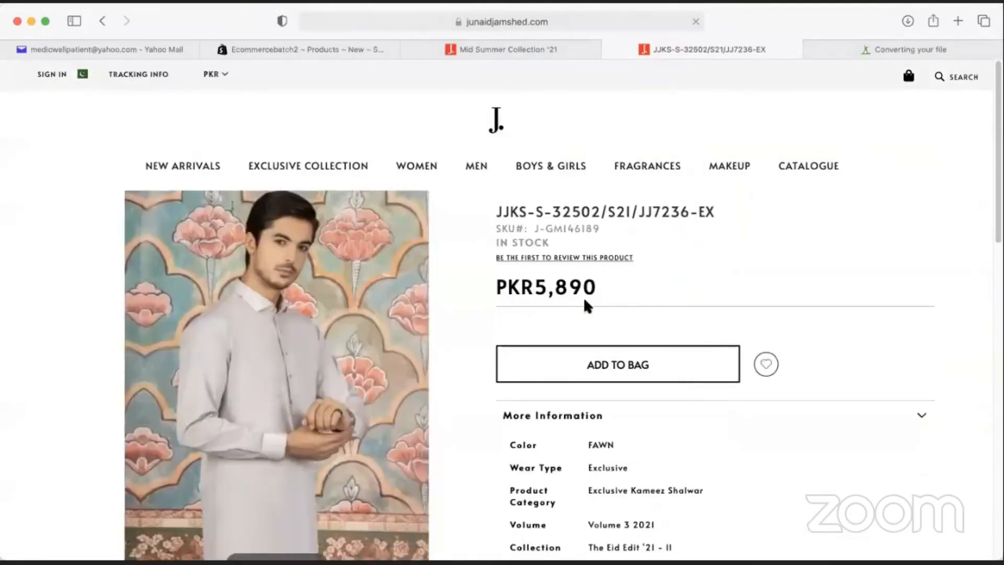
Examine the SKU code shown beneath the kameez shalwar product's title
{"action": "left_click_drag", "start_coordinate": [715, 236], "coordinate": [601, 249]}
{"action": "left_click", "coordinate": [533, 251]}
{"action": "left_click", "coordinate": [533, 252]}
{"action": "left_click", "coordinate": [600, 248]}
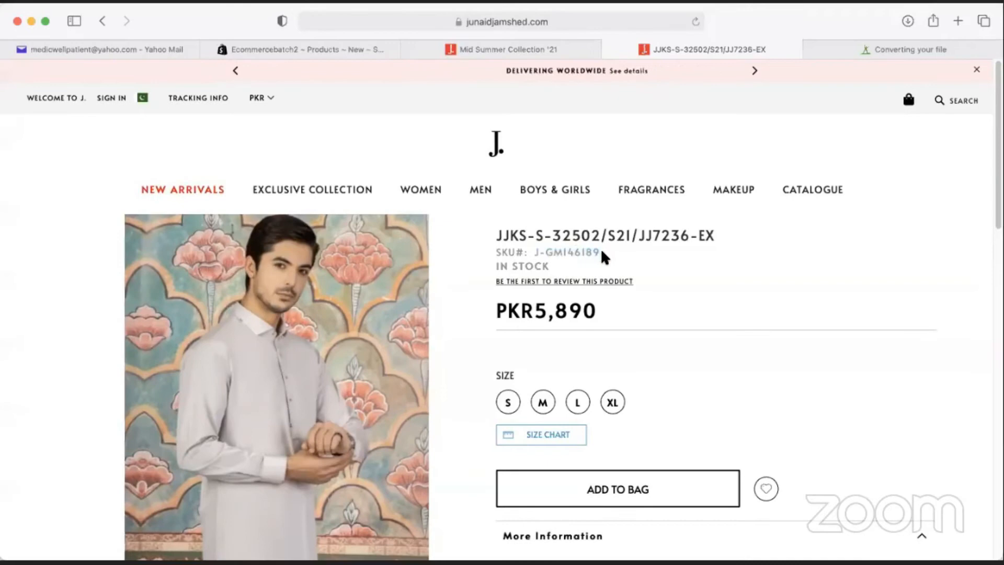
{"action": "left_click", "coordinate": [249, 333]}
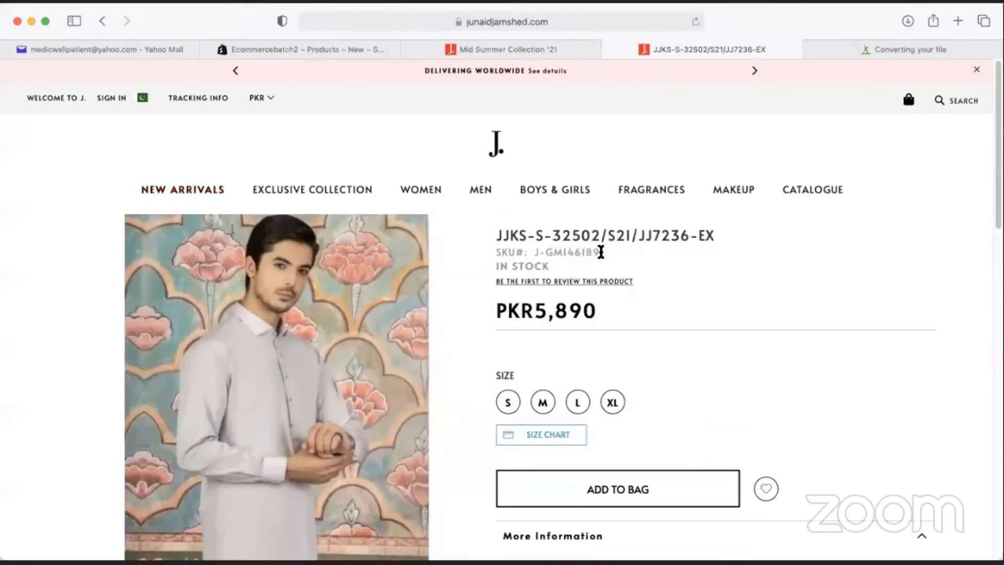
{"action": "left_click_drag", "start_coordinate": [601, 252], "coordinate": [543, 254]}
Return to the unsaved Shopify product and set its SKU to ECB1-AB1
{"action": "left_click", "coordinate": [272, 49]}
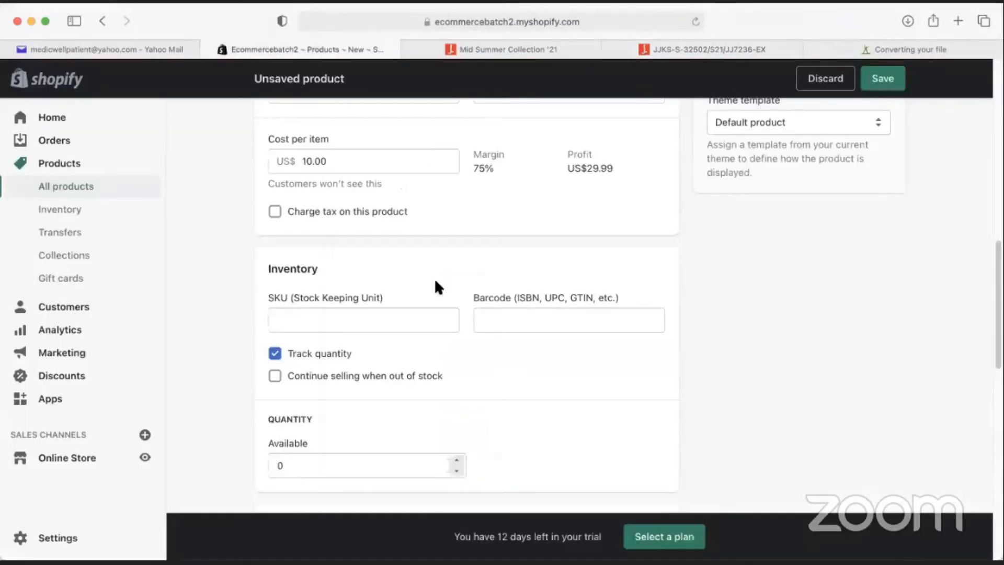
{"action": "left_click", "coordinate": [396, 317]}
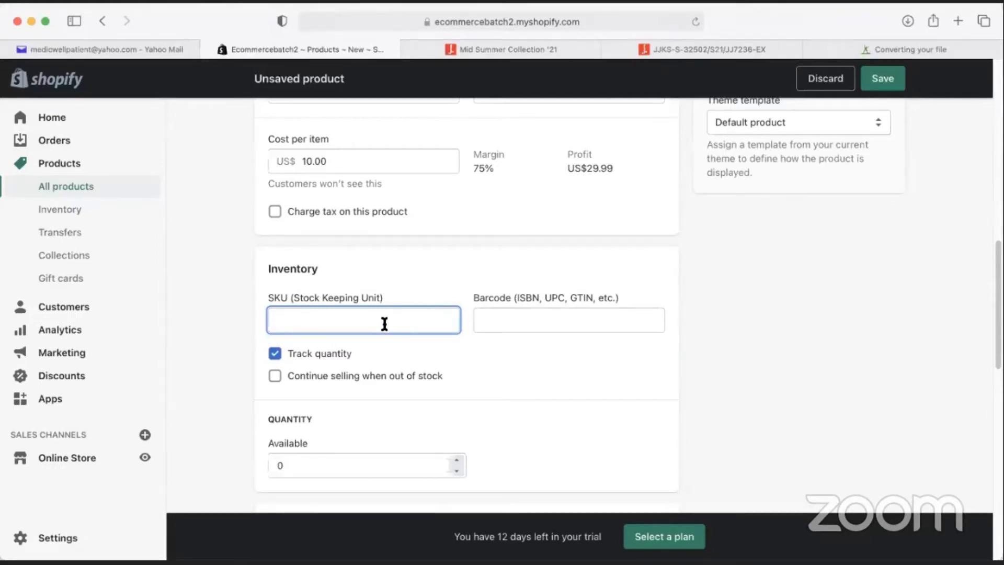
{"action": "type", "text": "E"}
{"action": "type", "text": "CB1-"}
{"action": "type", "text": "AB!"}
{"action": "key", "text": "BackSpace"}
{"action": "type", "text": "1"}
{"action": "left_click", "coordinate": [538, 339]}
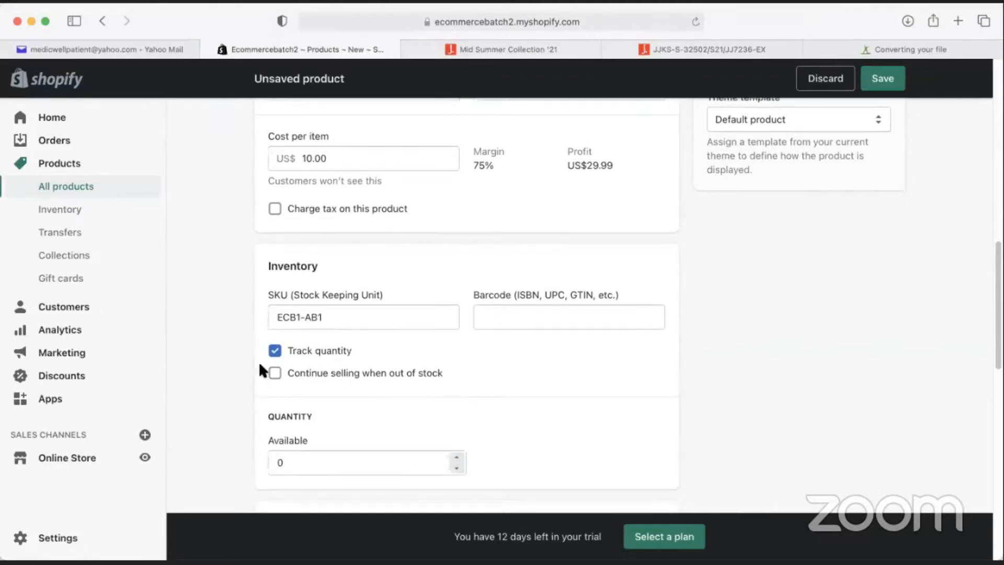
Set the product's available quantity to 100
{"action": "scroll", "coordinate": [258, 367], "scroll_direction": "down", "scroll_amount": 1}
{"action": "scroll", "coordinate": [282, 347], "scroll_direction": "down", "scroll_amount": 3}
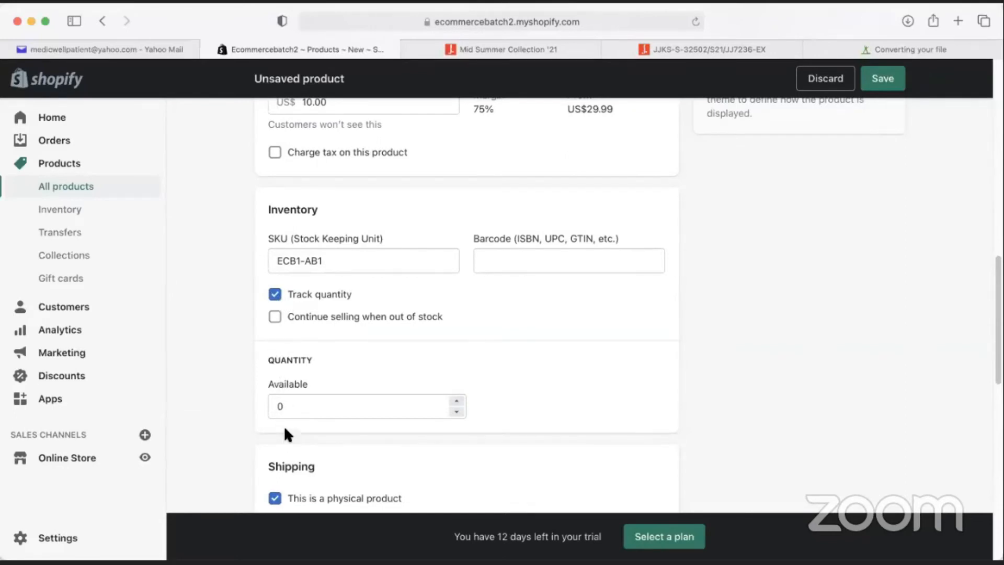
{"action": "left_click", "coordinate": [284, 406]}
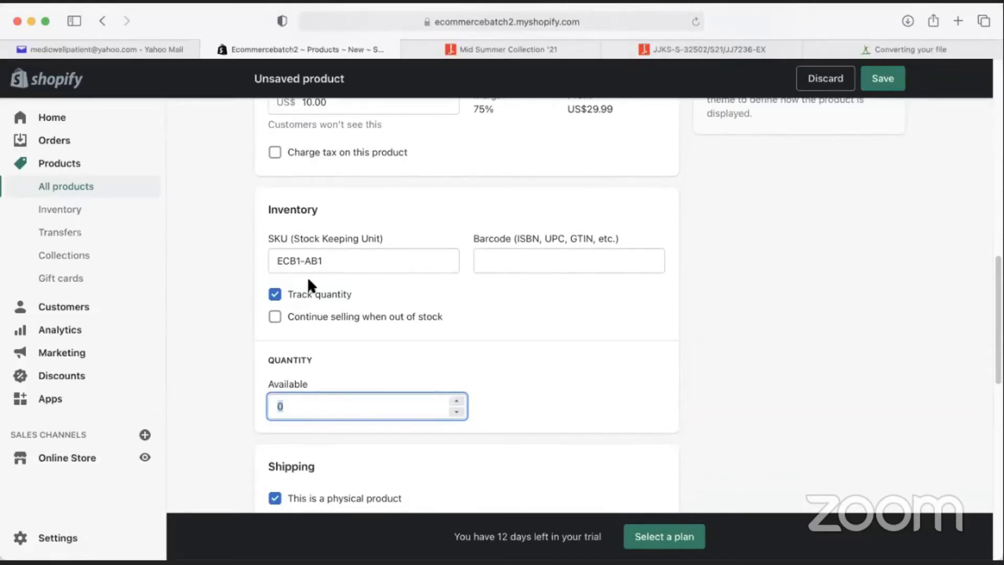
{"action": "type", "text": "100"}
{"action": "left_click", "coordinate": [578, 394]}
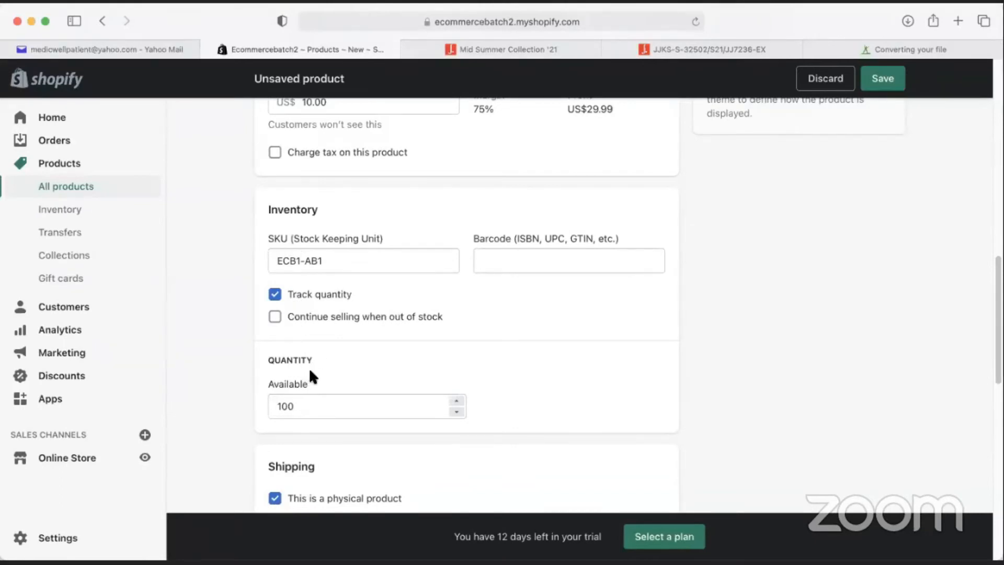
Try out the option to continue selling when out of stock and leave it turned off
{"action": "left_click", "coordinate": [275, 318]}
{"action": "left_click", "coordinate": [274, 317]}
{"action": "left_click_drag", "start_coordinate": [326, 406], "coordinate": [142, 409]}
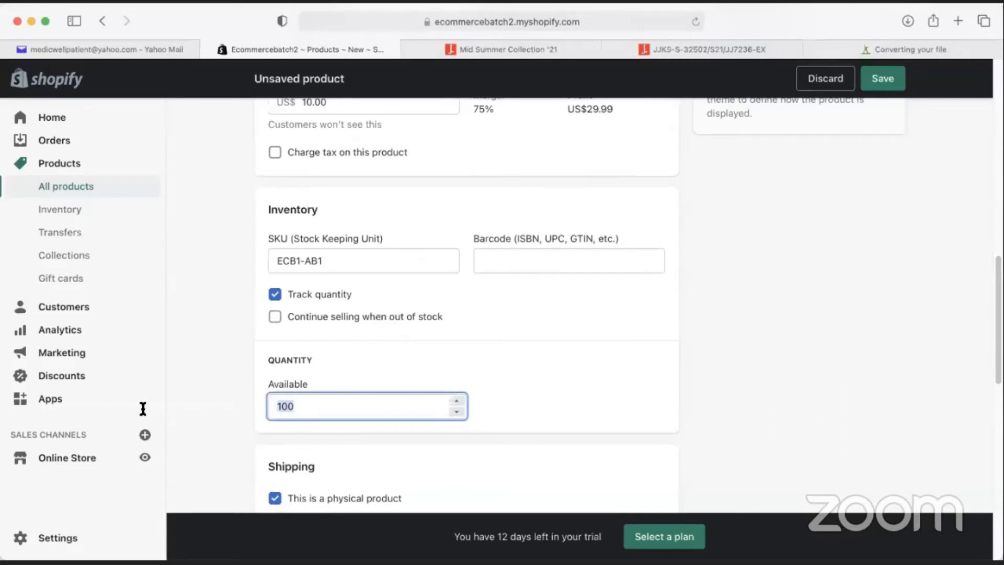
{"action": "left_click", "coordinate": [257, 428]}
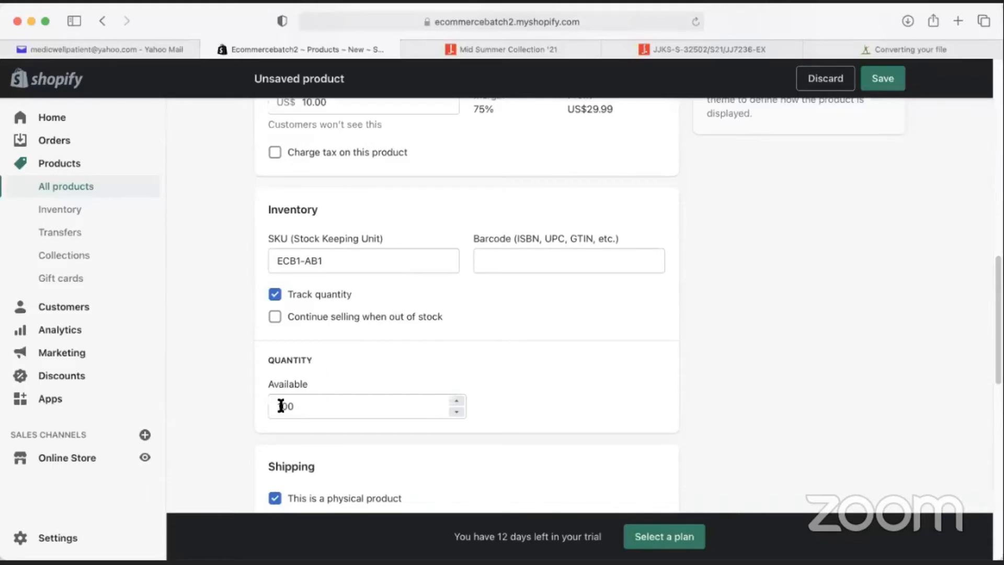
{"action": "left_click", "coordinate": [275, 317]}
Set the product's shipping weight to 0.5 kg
{"action": "scroll", "coordinate": [272, 334], "scroll_direction": "down", "scroll_amount": 5}
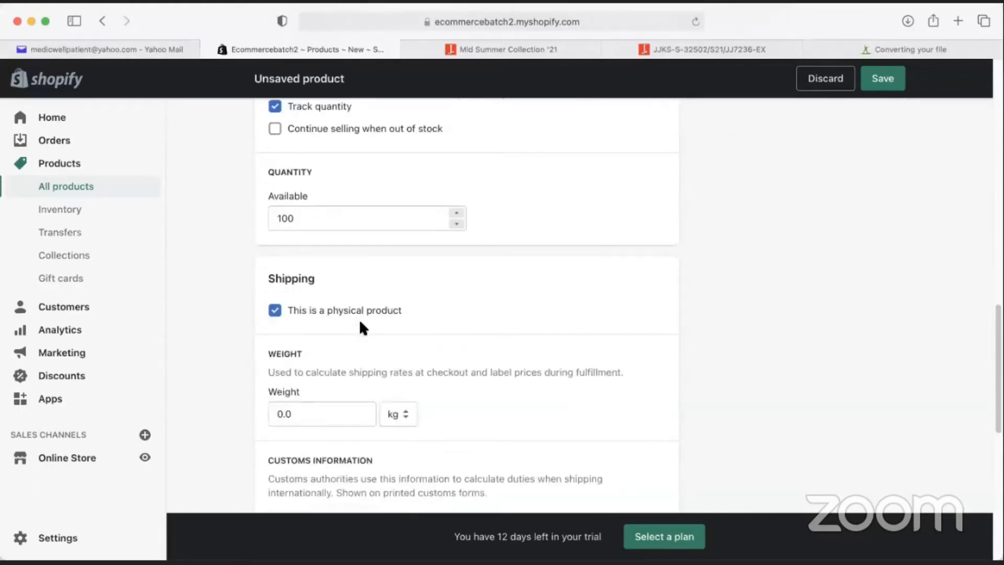
{"action": "scroll", "coordinate": [358, 319], "scroll_direction": "down", "scroll_amount": 2}
{"action": "left_click_drag", "start_coordinate": [310, 366], "coordinate": [245, 358]}
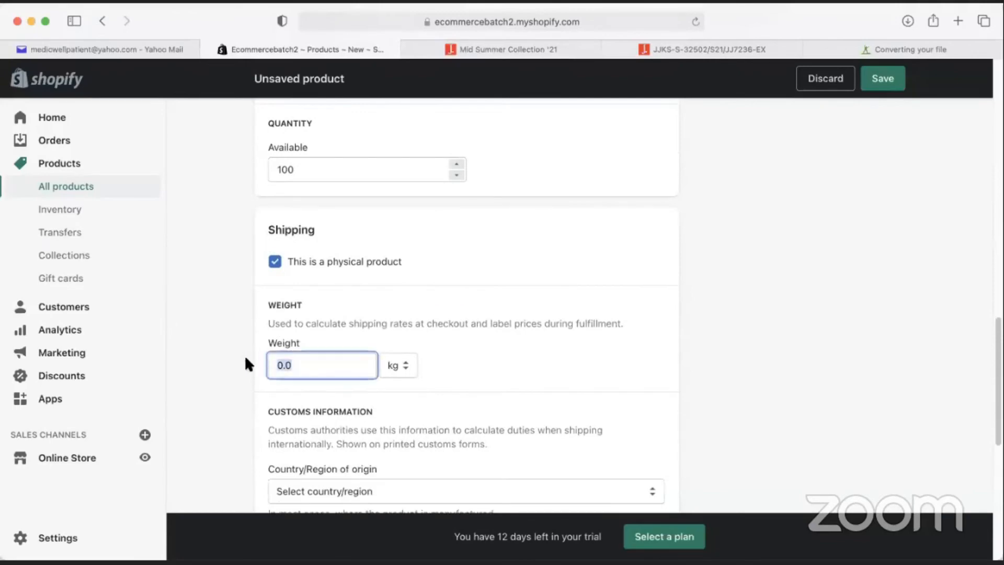
{"action": "scroll", "coordinate": [255, 376], "scroll_direction": "down", "scroll_amount": 1}
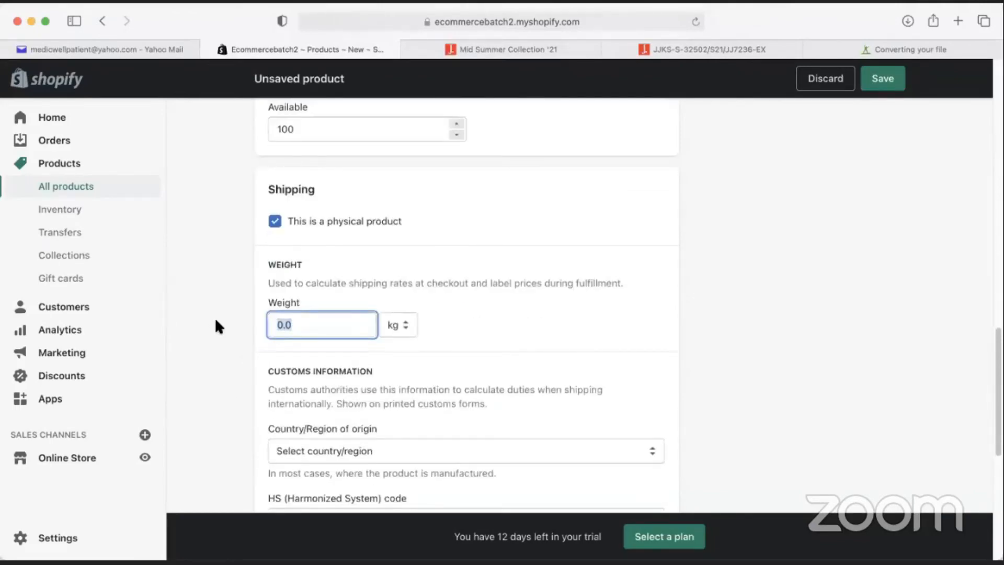
{"action": "key", "text": "BackSpace"}
{"action": "type", "text": "0.5"}
{"action": "left_click", "coordinate": [233, 373]}
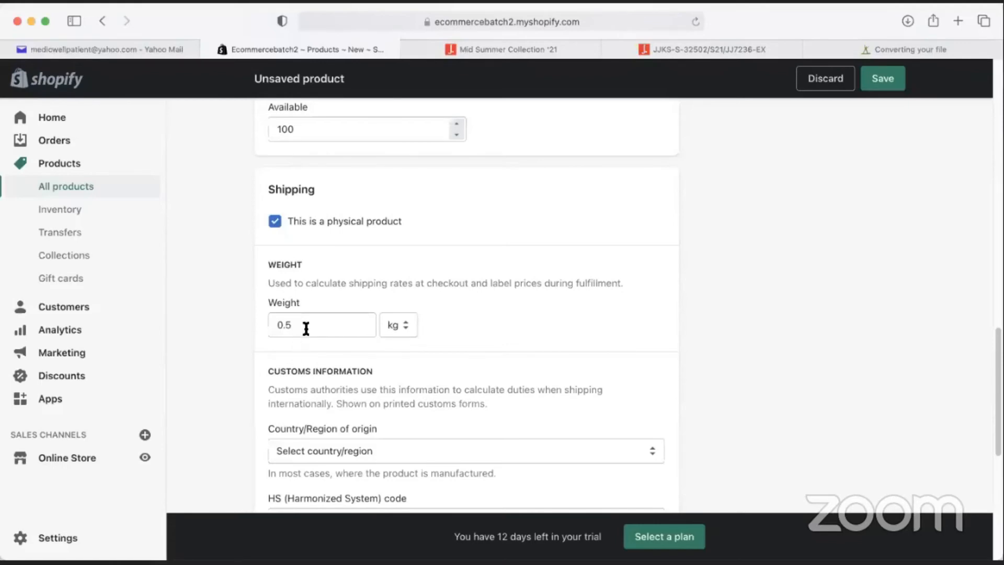
{"action": "left_click_drag", "start_coordinate": [307, 328], "coordinate": [246, 325]}
{"action": "left_click", "coordinate": [260, 390]}
Review the product form's media, pricing, inventory, shipping and customs information sections
{"action": "scroll", "coordinate": [294, 374], "scroll_direction": "down", "scroll_amount": 5}
{"action": "scroll", "coordinate": [286, 368], "scroll_direction": "up", "scroll_amount": 3}
{"action": "scroll", "coordinate": [286, 370], "scroll_direction": "up", "scroll_amount": 3}
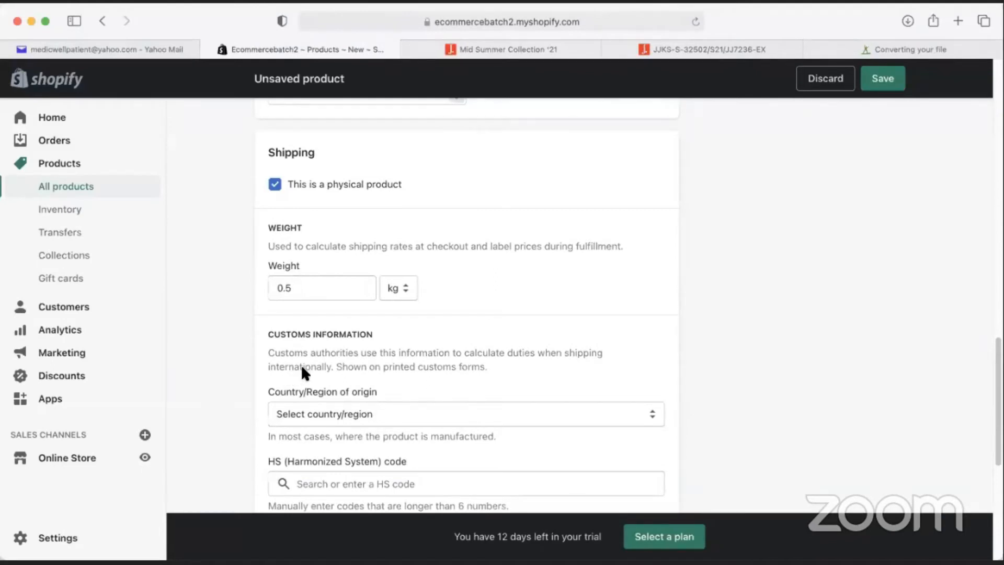
{"action": "scroll", "coordinate": [301, 366], "scroll_direction": "up", "scroll_amount": 1}
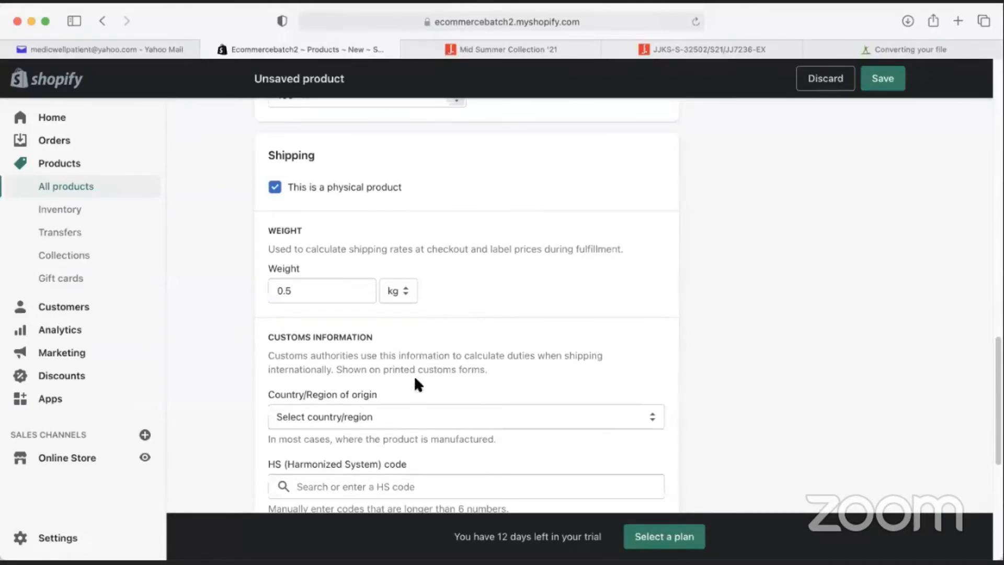
{"action": "scroll", "coordinate": [318, 368], "scroll_direction": "up", "scroll_amount": 15}
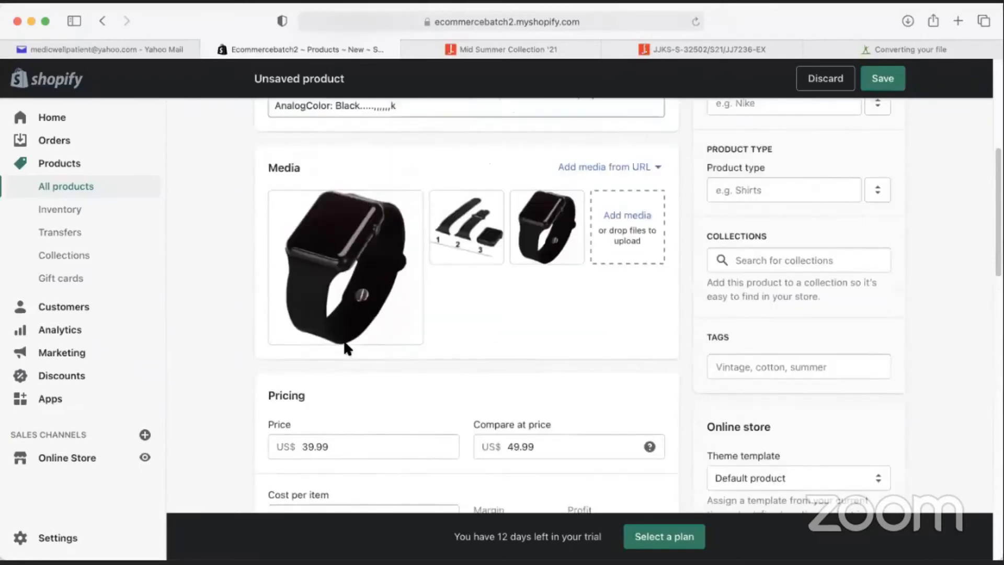
{"action": "scroll", "coordinate": [348, 350], "scroll_direction": "up", "scroll_amount": 3}
{"action": "scroll", "coordinate": [347, 361], "scroll_direction": "down", "scroll_amount": 18}
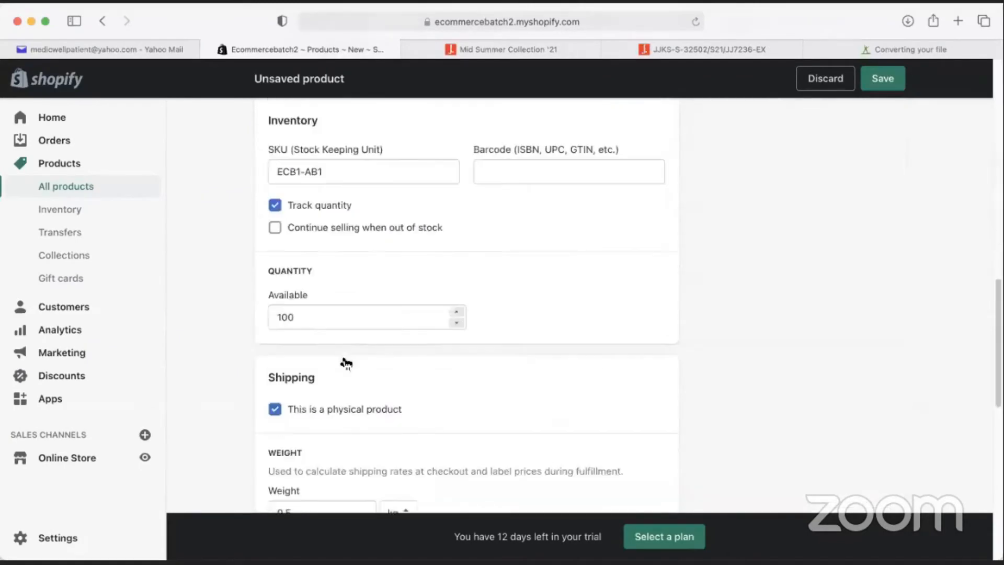
{"action": "scroll", "coordinate": [323, 333], "scroll_direction": "up", "scroll_amount": 1}
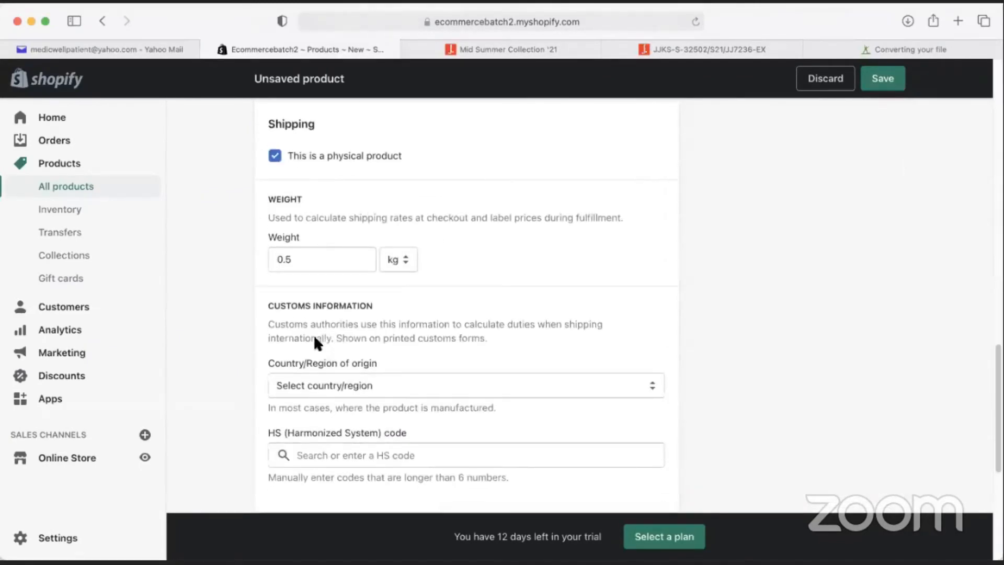
{"action": "scroll", "coordinate": [260, 403], "scroll_direction": "up", "scroll_amount": 15}
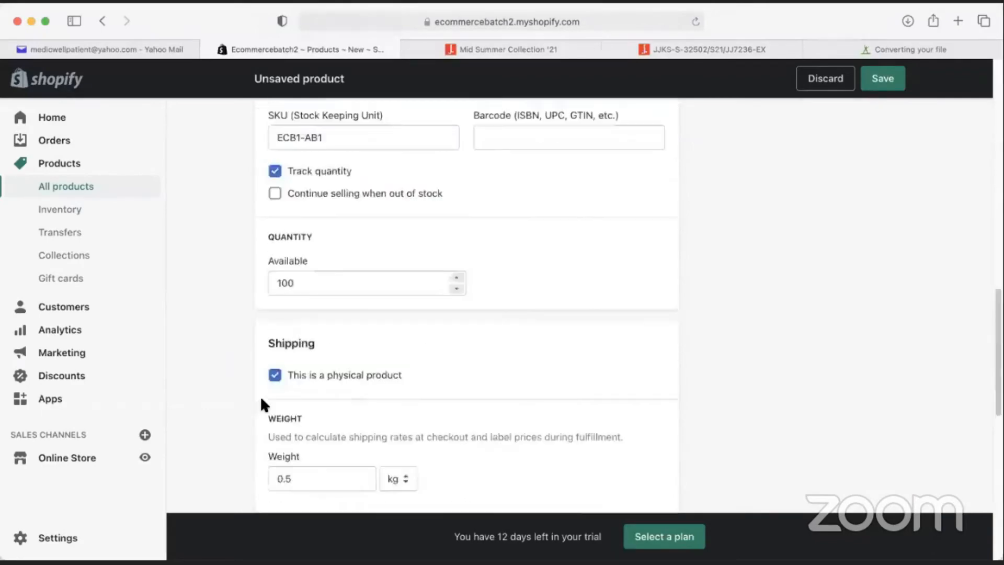
{"action": "scroll", "coordinate": [261, 397], "scroll_direction": "down", "scroll_amount": 3}
{"action": "scroll", "coordinate": [262, 390], "scroll_direction": "down", "scroll_amount": 8}
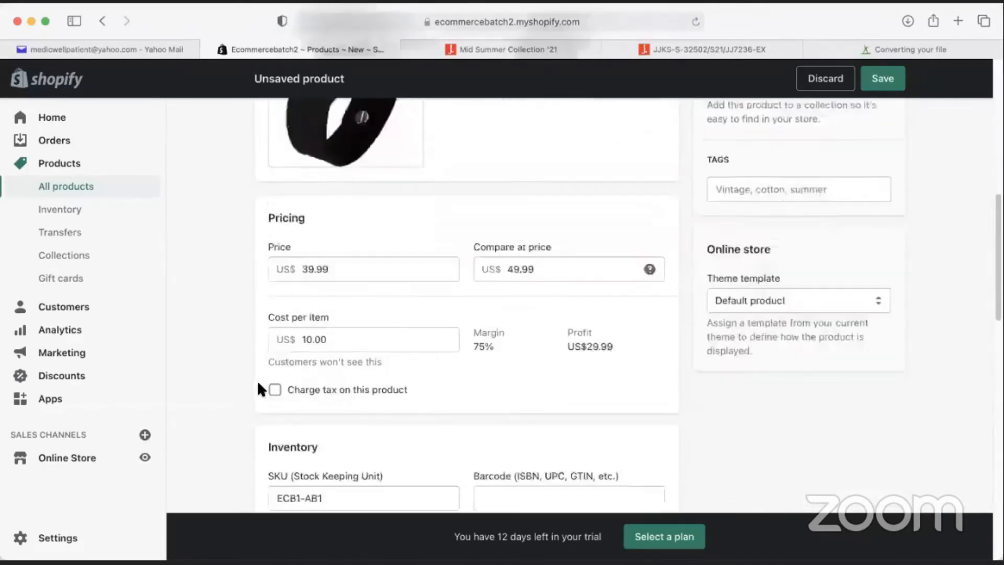
Review the product's available quantity and the country/region of origin choices in the customs information
{"action": "scroll", "coordinate": [265, 400], "scroll_direction": "down", "scroll_amount": 2}
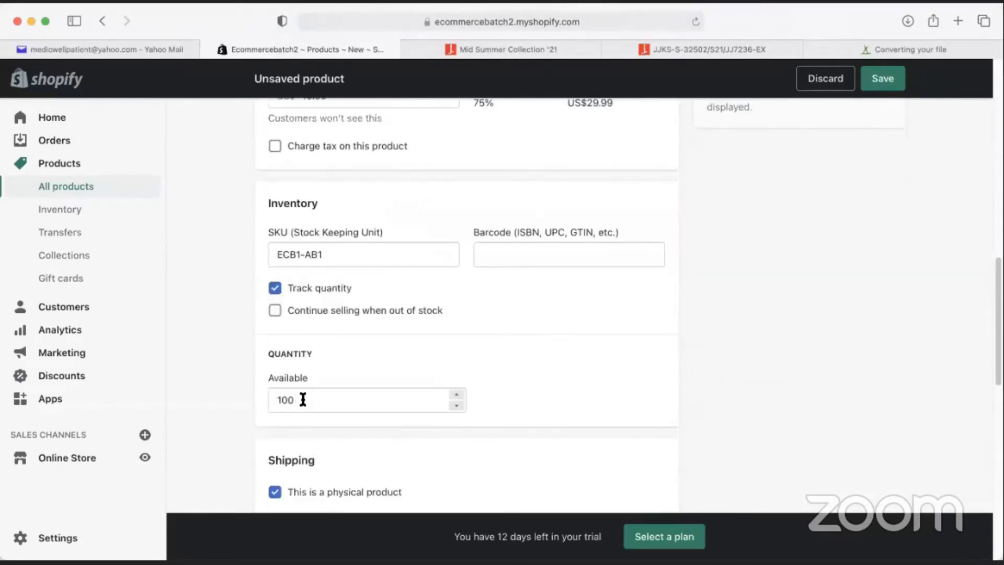
{"action": "left_click_drag", "start_coordinate": [303, 400], "coordinate": [246, 405]}
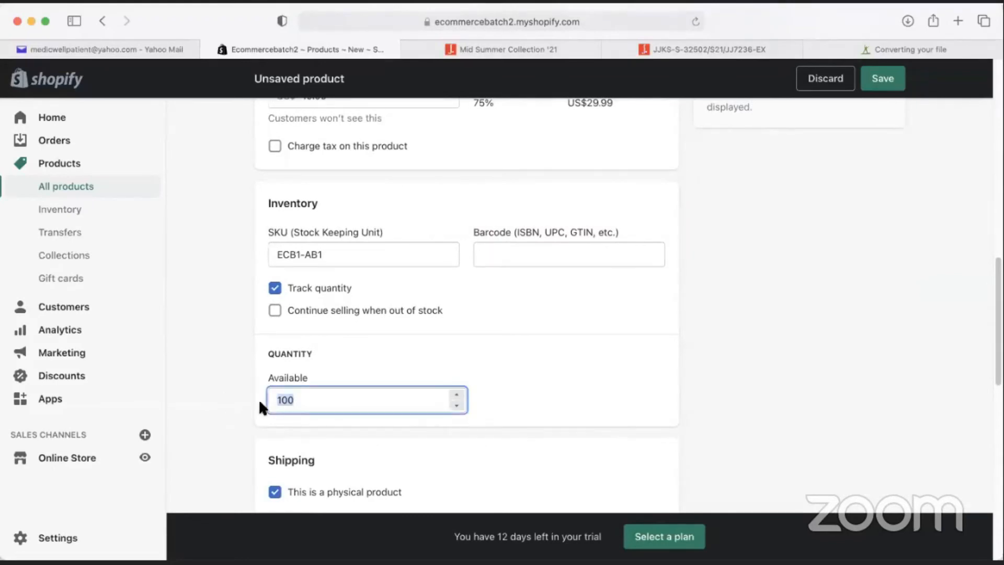
{"action": "scroll", "coordinate": [257, 405], "scroll_direction": "down", "scroll_amount": 8}
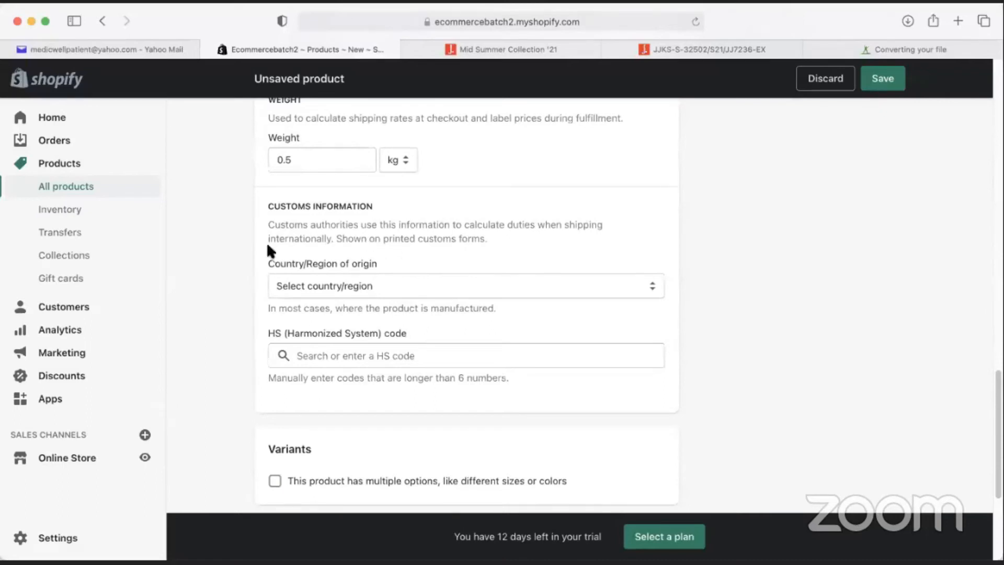
{"action": "left_click", "coordinate": [363, 289]}
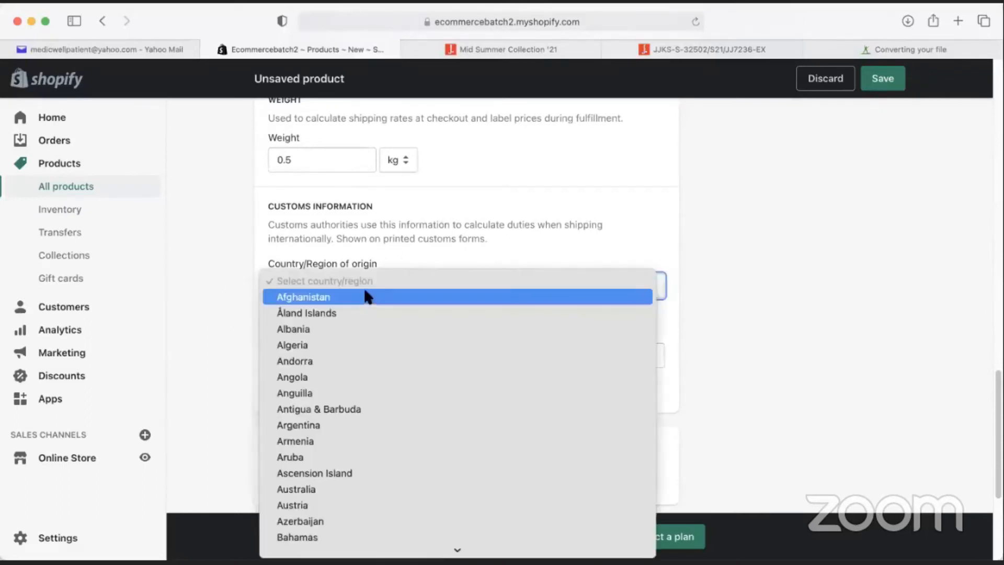
{"action": "left_click", "coordinate": [201, 316]}
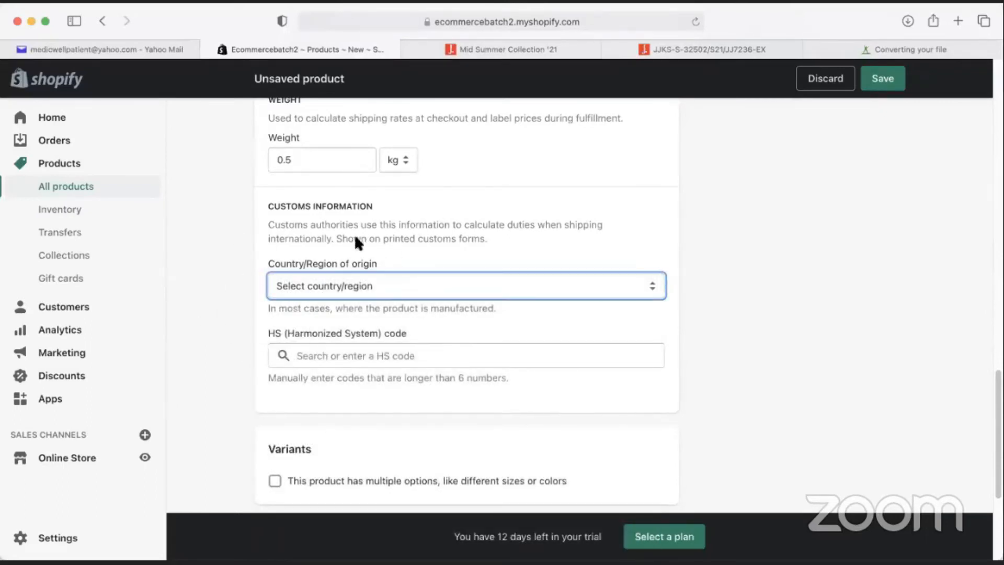
{"action": "scroll", "coordinate": [231, 363], "scroll_direction": "down", "scroll_amount": 5}
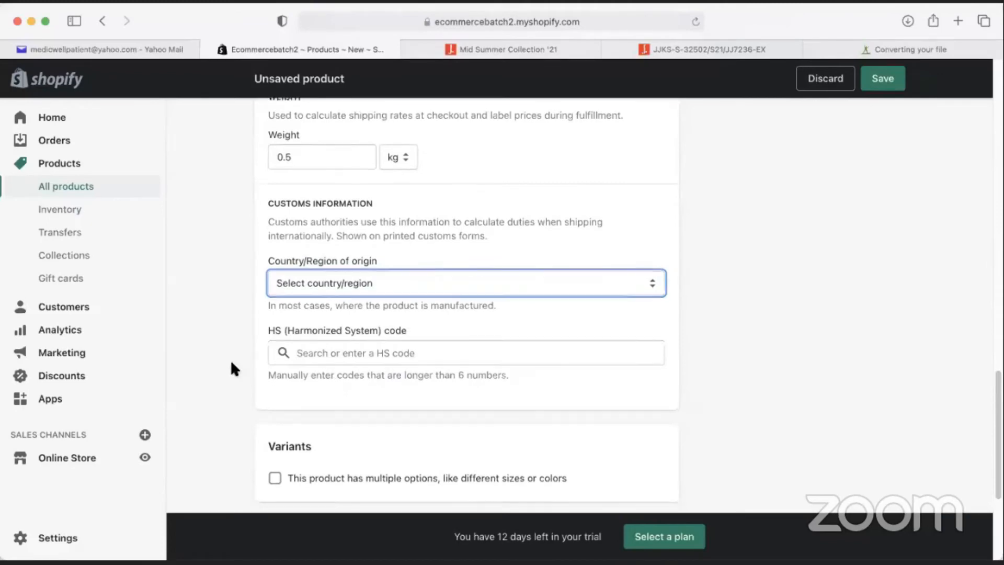
{"action": "scroll", "coordinate": [236, 372], "scroll_direction": "down", "scroll_amount": 2}
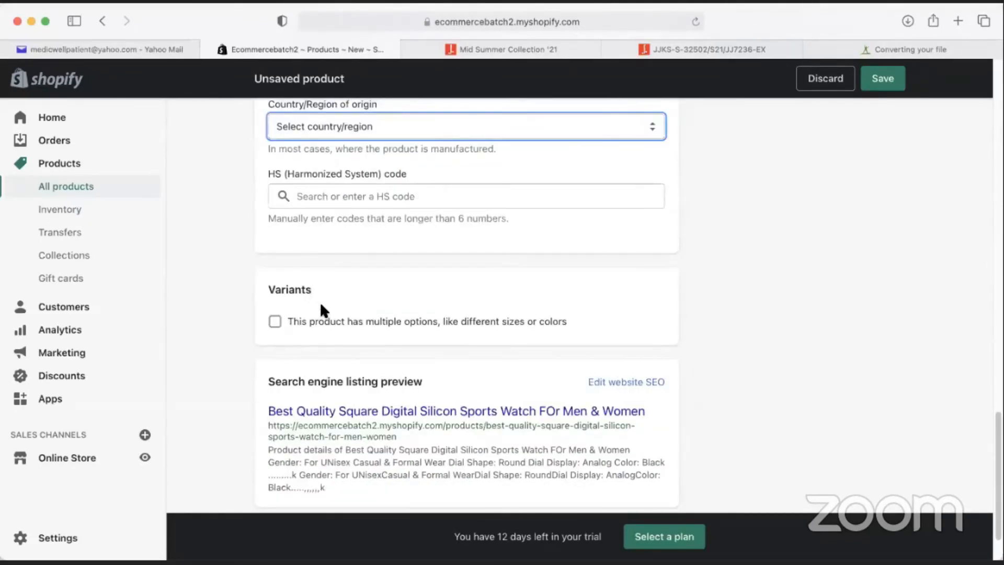
Enable multiple options for the product and give the Size option the values Small, Medium, Large and X-Large
{"action": "left_click", "coordinate": [275, 322]}
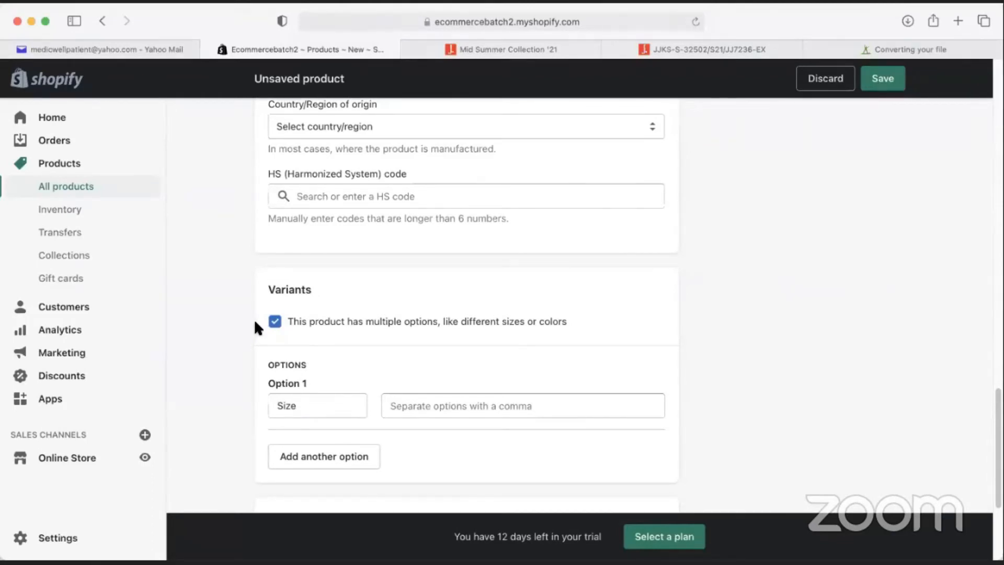
{"action": "left_click", "coordinate": [274, 322]}
{"action": "left_click", "coordinate": [276, 323]}
{"action": "scroll", "coordinate": [299, 416], "scroll_direction": "down", "scroll_amount": 1}
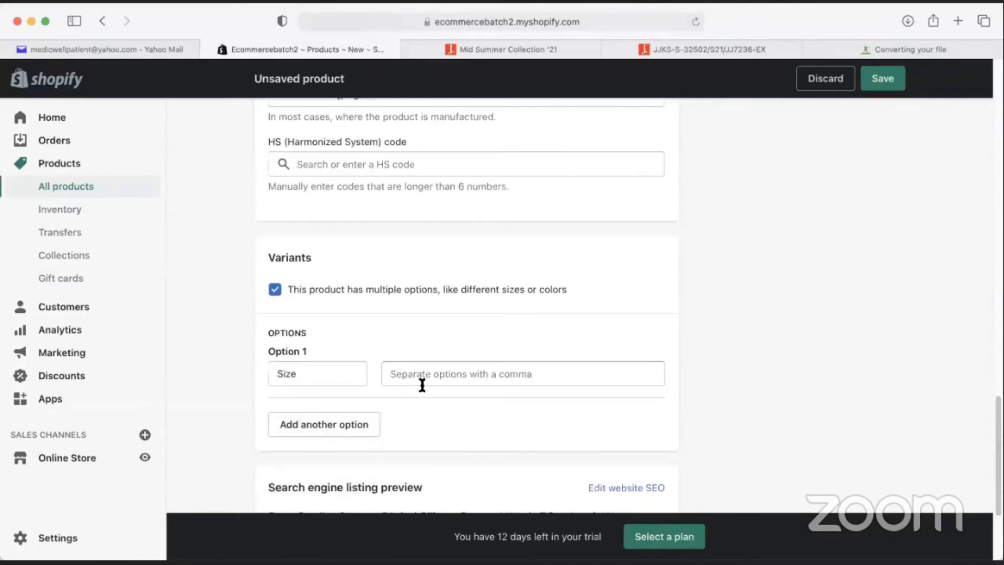
{"action": "left_click", "coordinate": [433, 371]}
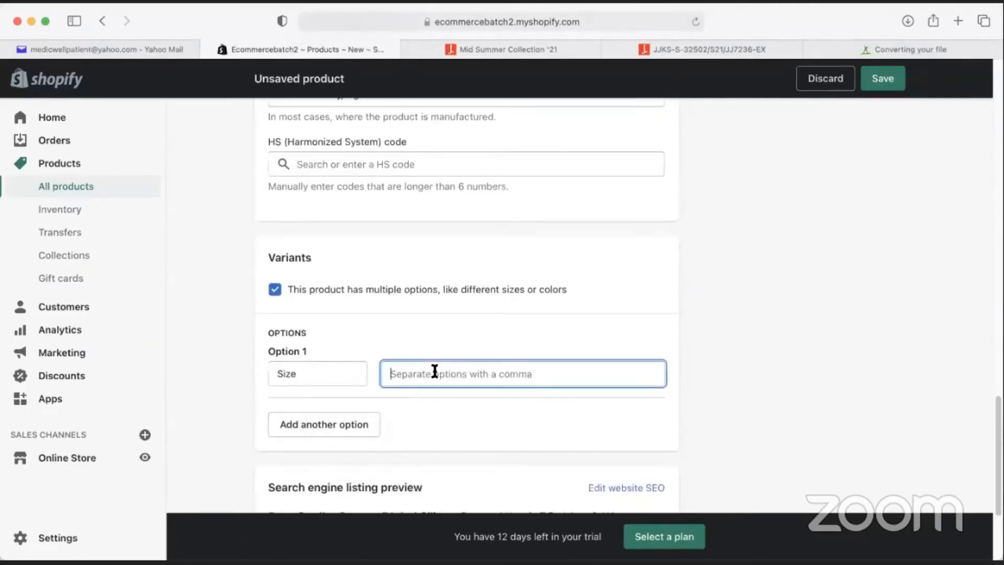
{"action": "type", "text": "Small,Medium,Large,X"}
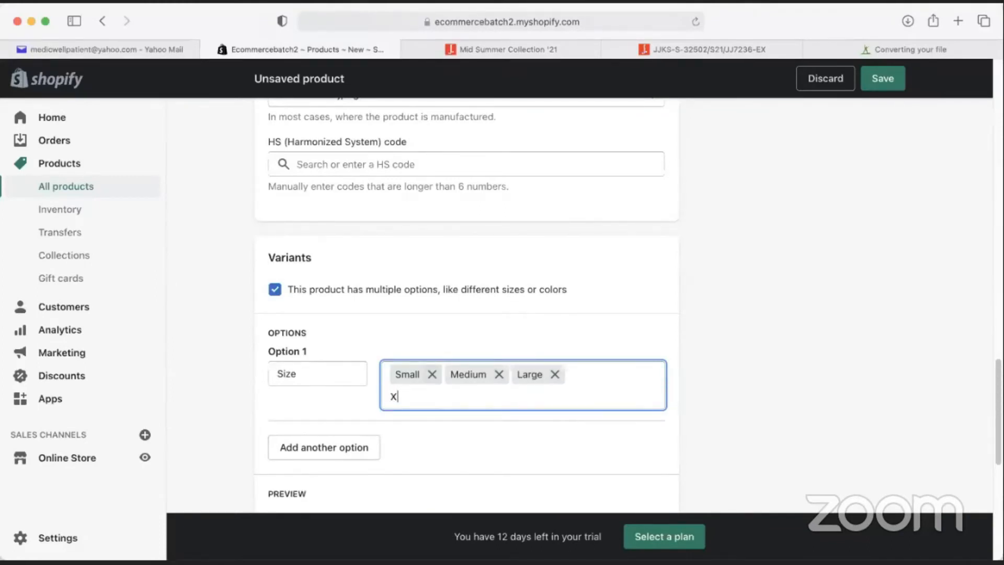
{"action": "type", "text": "-Large,"}
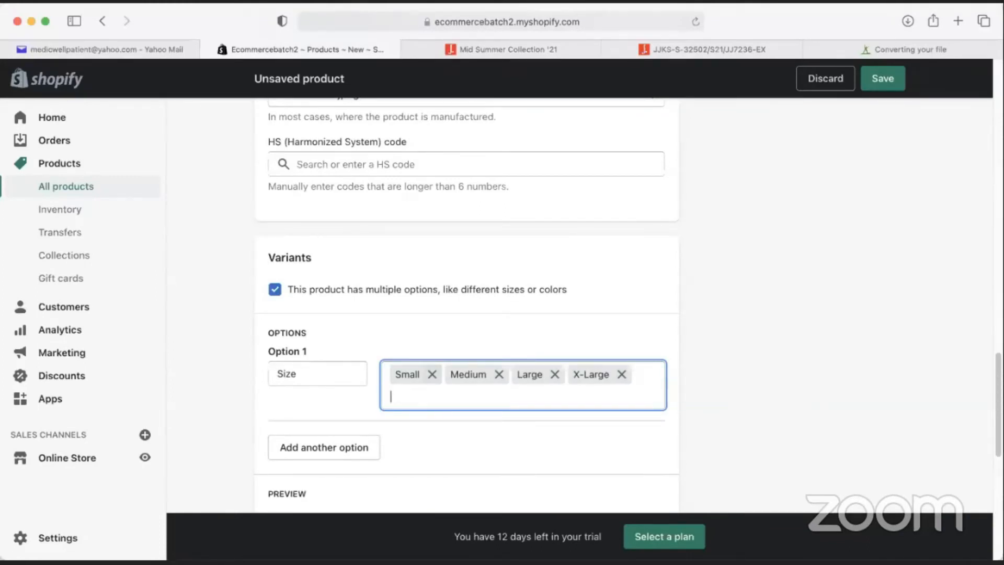
Add a second variant option, Color, with the values Red, Green, Blue and White
{"action": "left_click", "coordinate": [319, 448]}
{"action": "scroll", "coordinate": [291, 427], "scroll_direction": "down", "scroll_amount": 3}
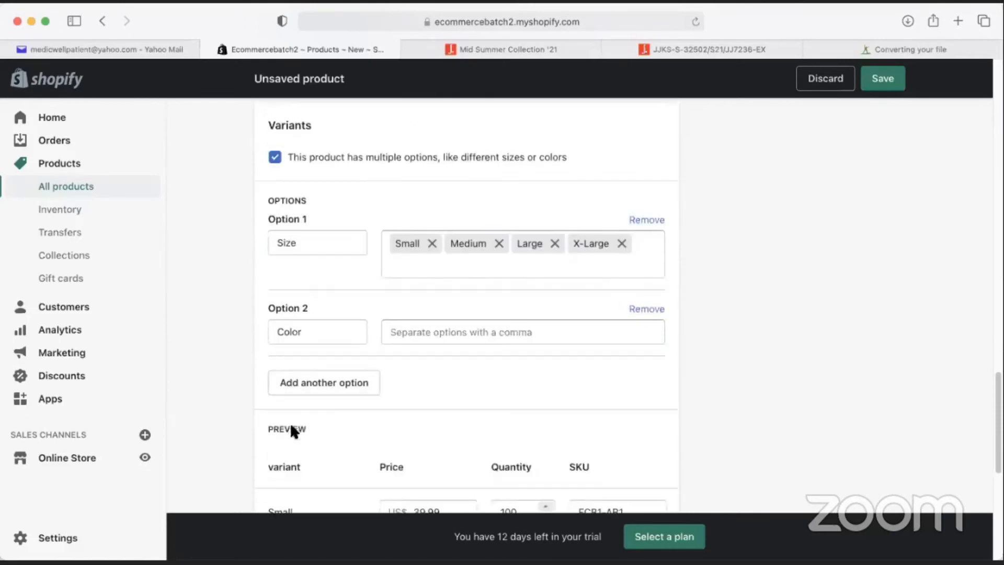
{"action": "left_click", "coordinate": [453, 327]}
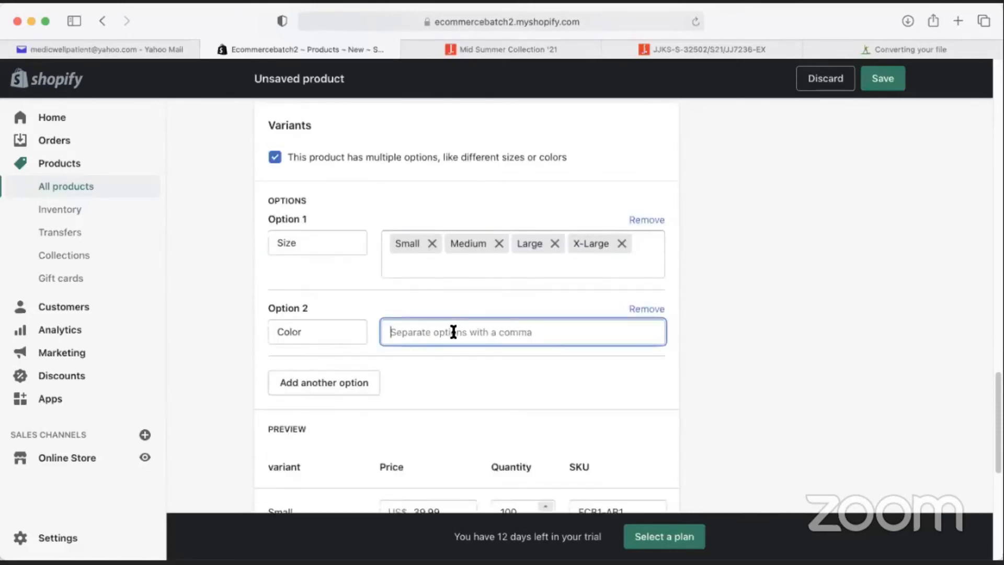
{"action": "type", "text": "Red,Green,Blue,WHite"}
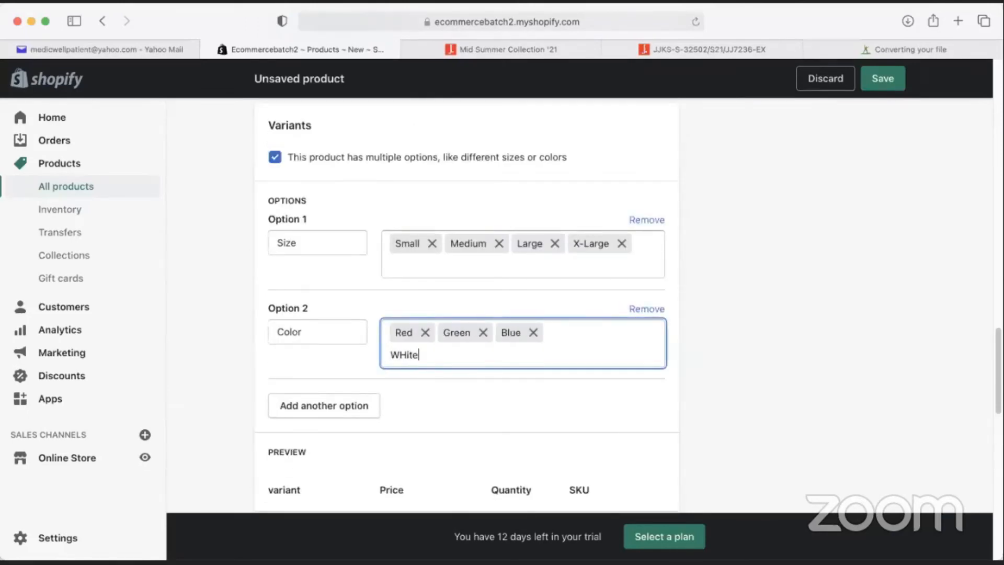
{"action": "key", "text": "Return"}
{"action": "scroll", "coordinate": [209, 340], "scroll_direction": "down", "scroll_amount": 1}
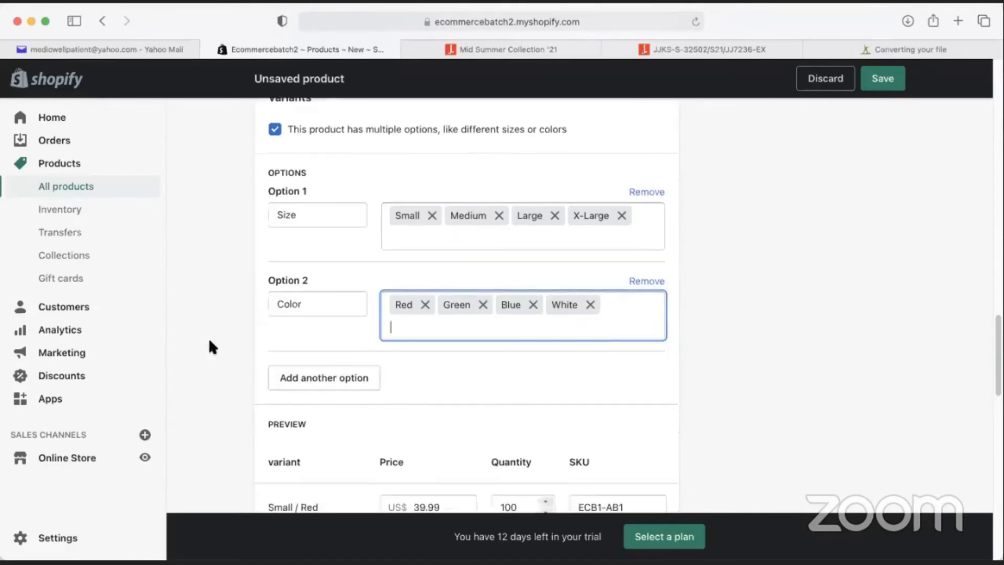
Try out a third variant option, check which option names it offers, and remove it
{"action": "left_click", "coordinate": [294, 379]}
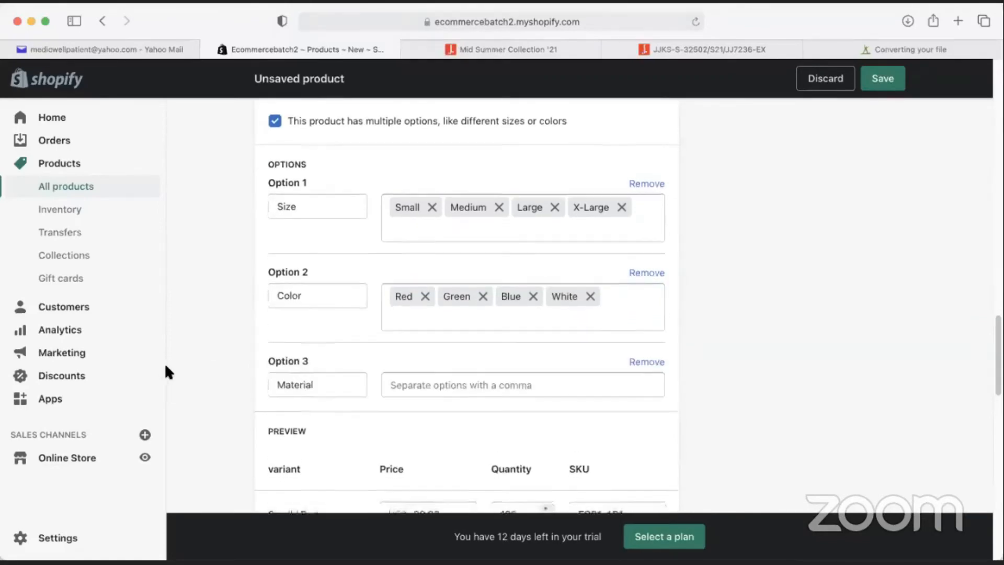
{"action": "scroll", "coordinate": [251, 366], "scroll_direction": "down", "scroll_amount": 1}
{"action": "left_click", "coordinate": [303, 360]}
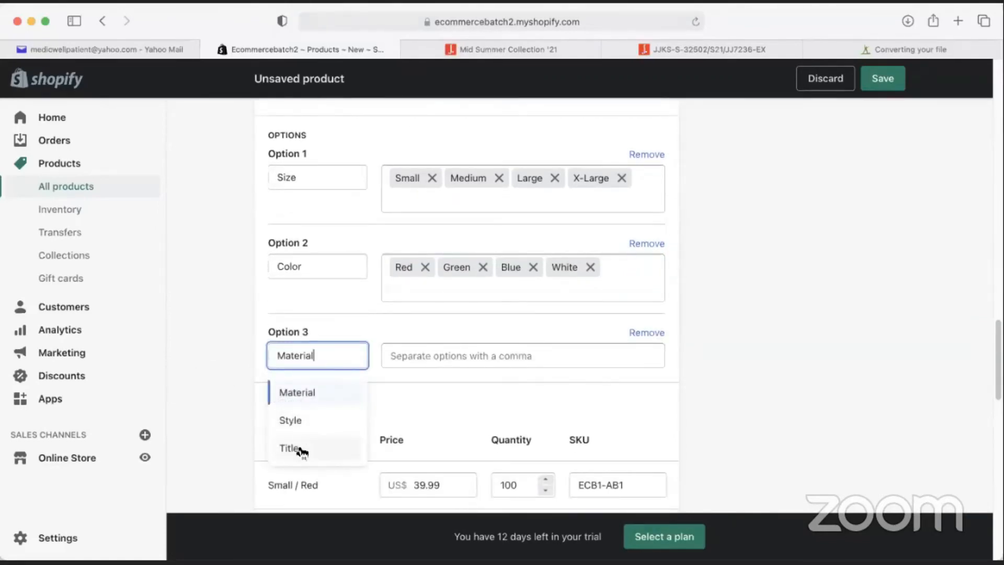
{"action": "left_click", "coordinate": [240, 422]}
{"action": "left_click", "coordinate": [647, 333]}
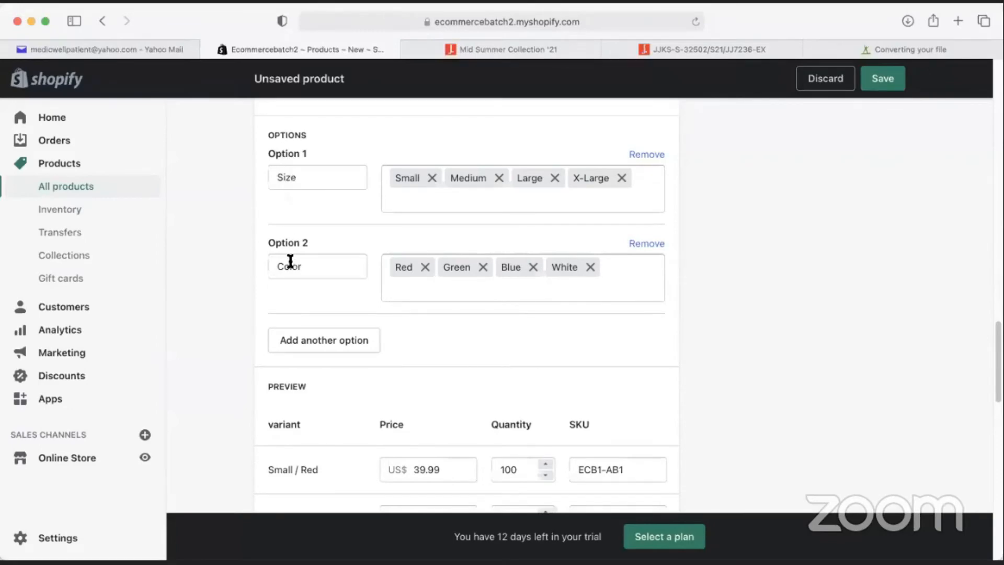
Examine the shipping details, variant options and the variant preview's price, quantity and SKU for each size and color combination
{"action": "scroll", "coordinate": [253, 330], "scroll_direction": "down", "scroll_amount": 10}
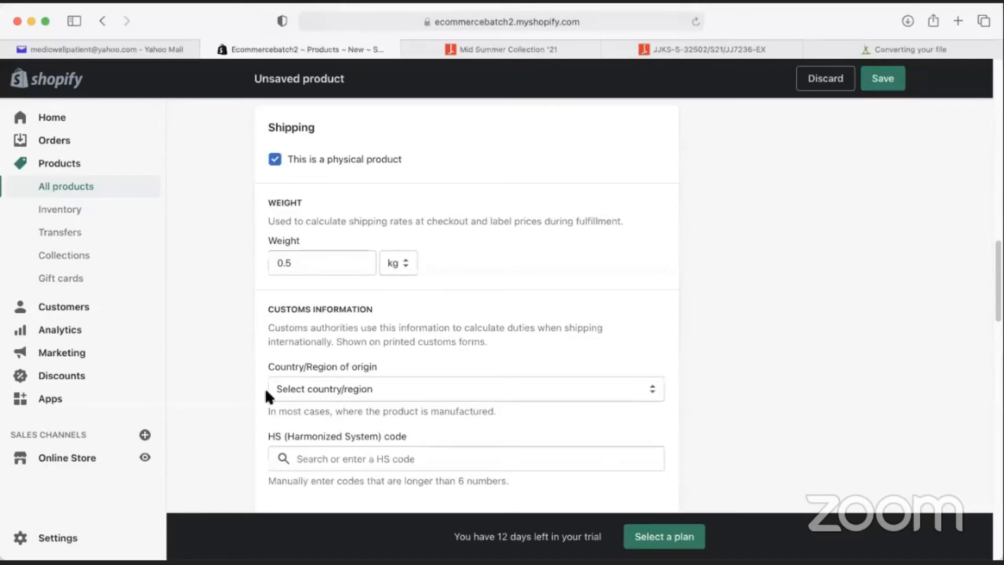
{"action": "scroll", "coordinate": [226, 397], "scroll_direction": "up", "scroll_amount": 10}
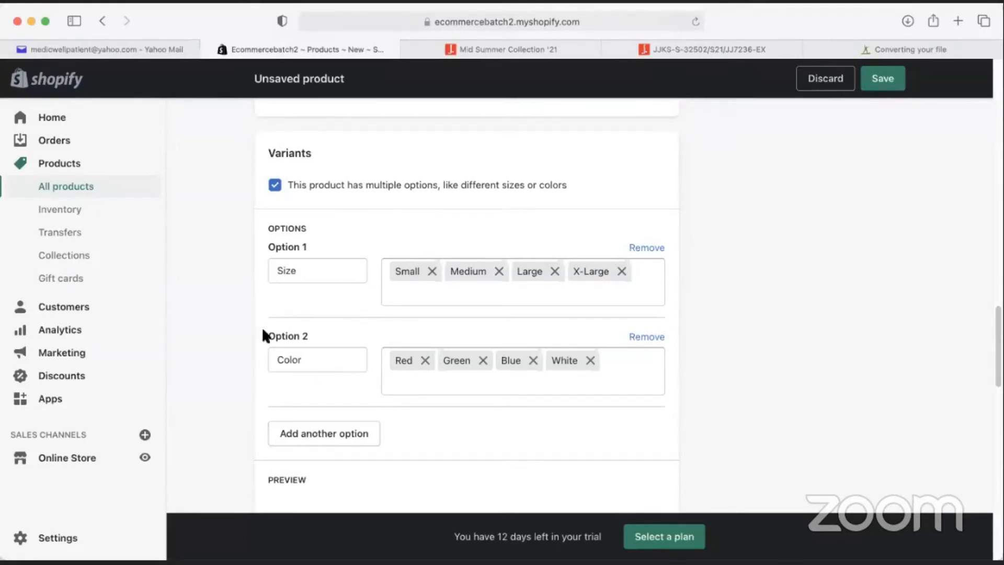
{"action": "scroll", "coordinate": [263, 335], "scroll_direction": "down", "scroll_amount": 6}
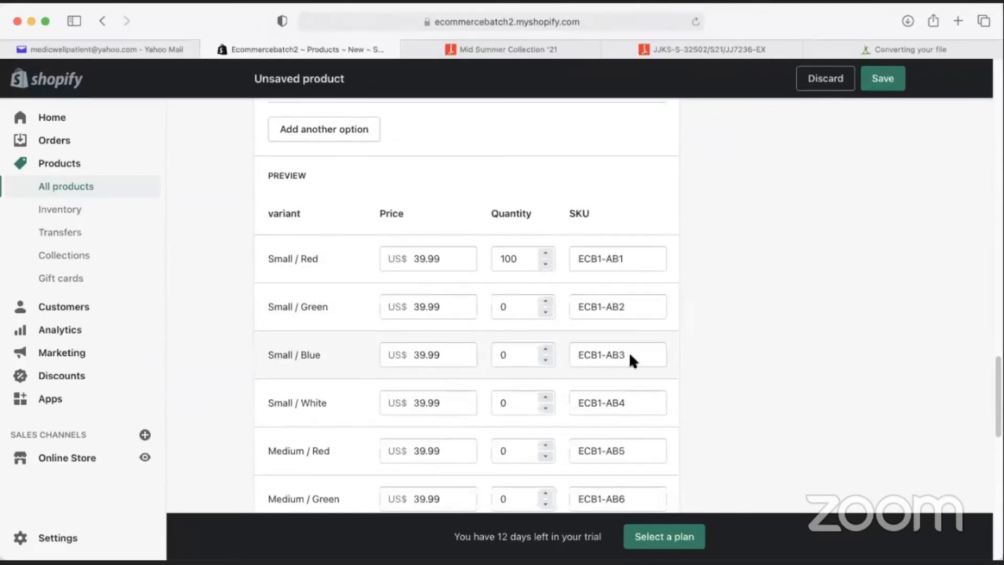
{"action": "scroll", "coordinate": [639, 423], "scroll_direction": "down", "scroll_amount": 10}
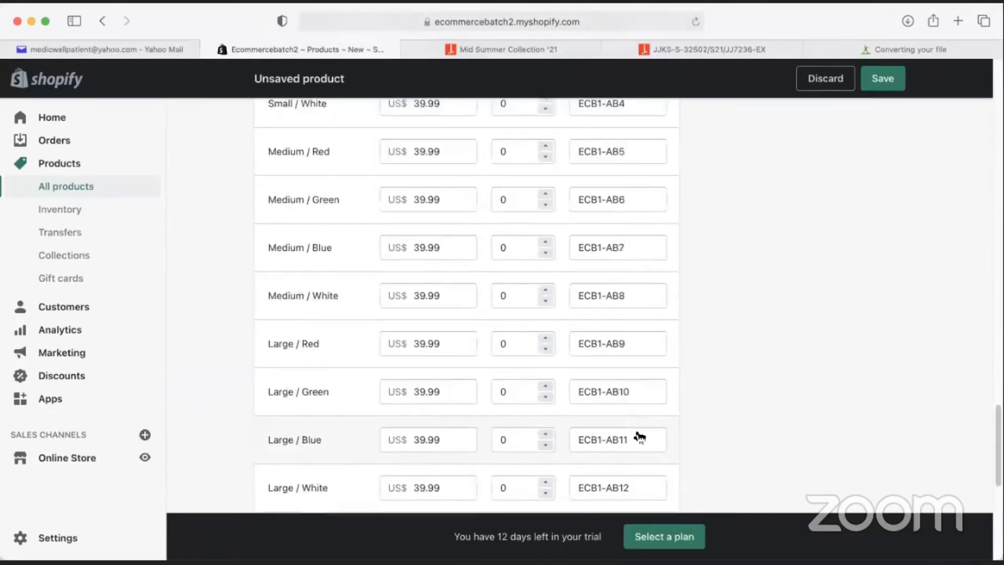
Copy the Small / Red quantity of 100 to the Small / Green variant and set Small / Blue and Small / White to 100
{"action": "scroll", "coordinate": [636, 430], "scroll_direction": "up", "scroll_amount": 10}
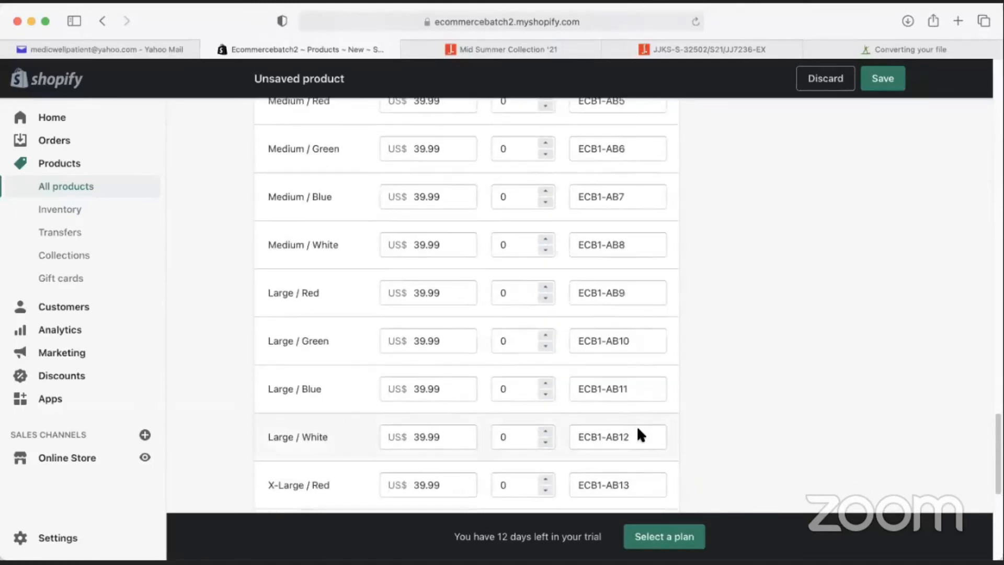
{"action": "scroll", "coordinate": [640, 421], "scroll_direction": "up", "scroll_amount": 5}
{"action": "scroll", "coordinate": [525, 374], "scroll_direction": "down", "scroll_amount": 2}
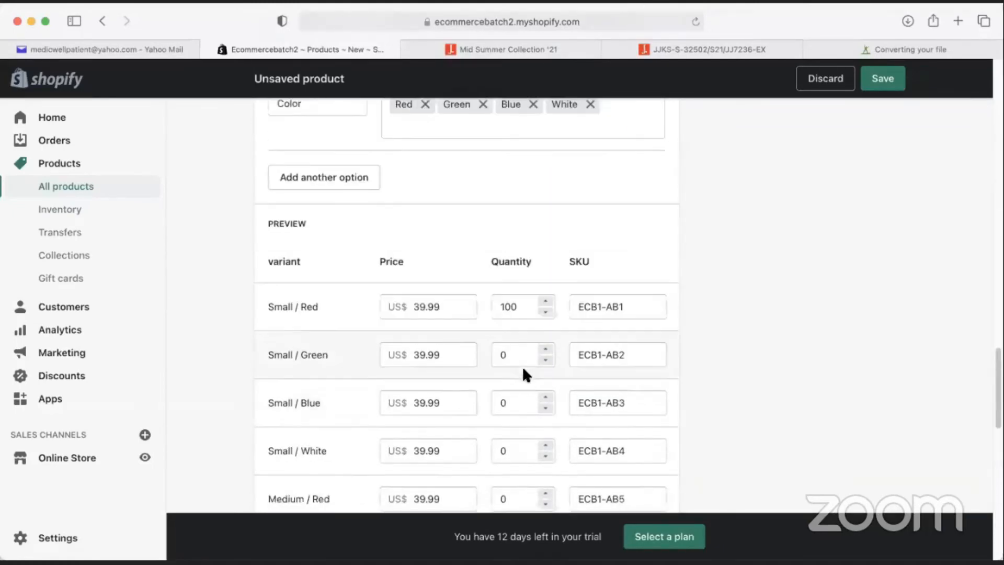
{"action": "left_click_drag", "start_coordinate": [513, 261], "coordinate": [494, 268]}
{"action": "key", "text": "super+c"}
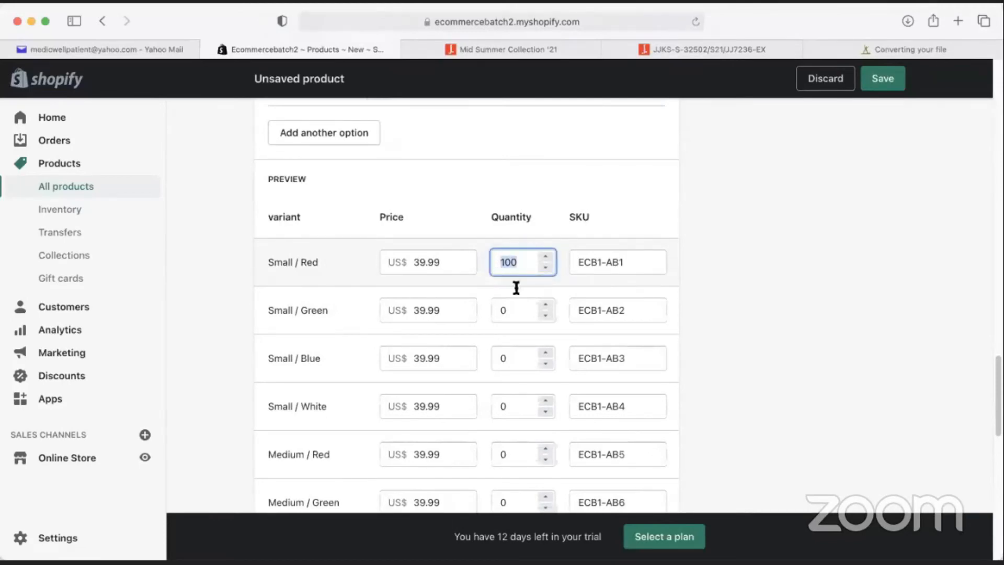
{"action": "left_click_drag", "start_coordinate": [531, 310], "coordinate": [491, 311]}
{"action": "key", "text": "super+v"}
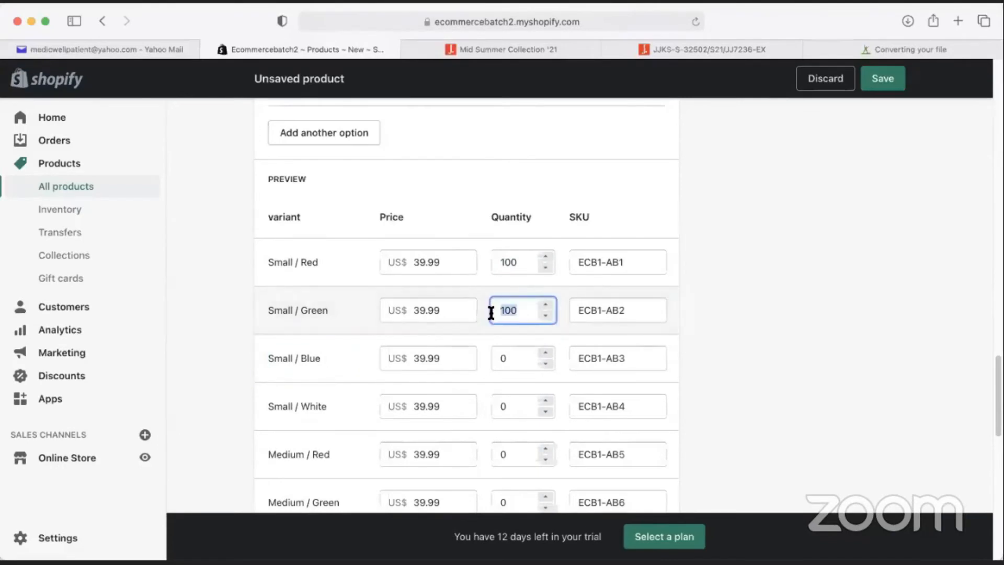
{"action": "left_click_drag", "start_coordinate": [506, 359], "coordinate": [475, 352]}
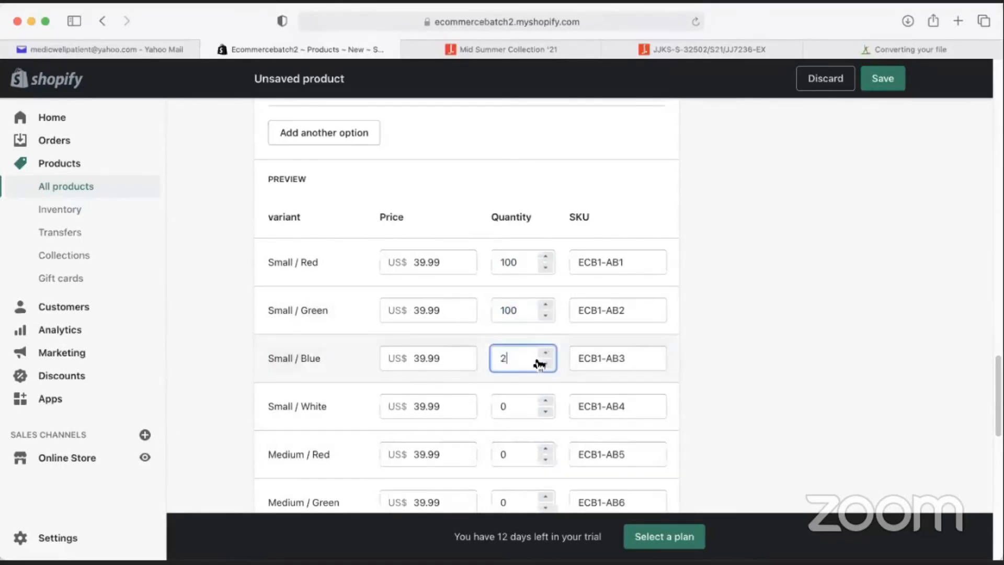
{"action": "type", "text": "100"}
{"action": "left_click_drag", "start_coordinate": [509, 406], "coordinate": [491, 406]}
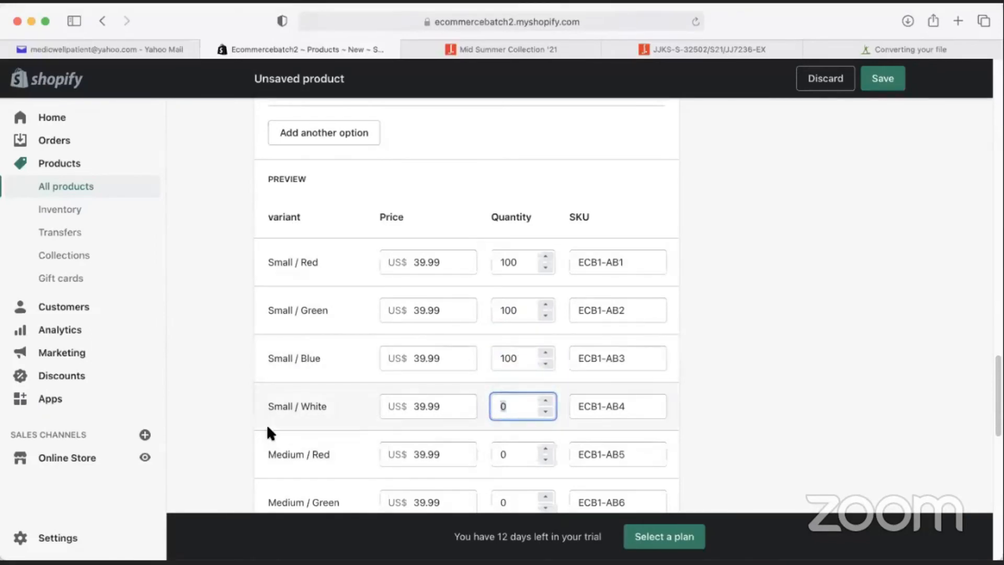
{"action": "type", "text": "100"}
Set the quantity of the Medium variants in Red, Green, Blue and White to 100 each
{"action": "left_click_drag", "start_coordinate": [519, 456], "coordinate": [502, 457]}
{"action": "type", "text": "100"}
{"action": "scroll", "coordinate": [455, 433], "scroll_direction": "down", "scroll_amount": 3}
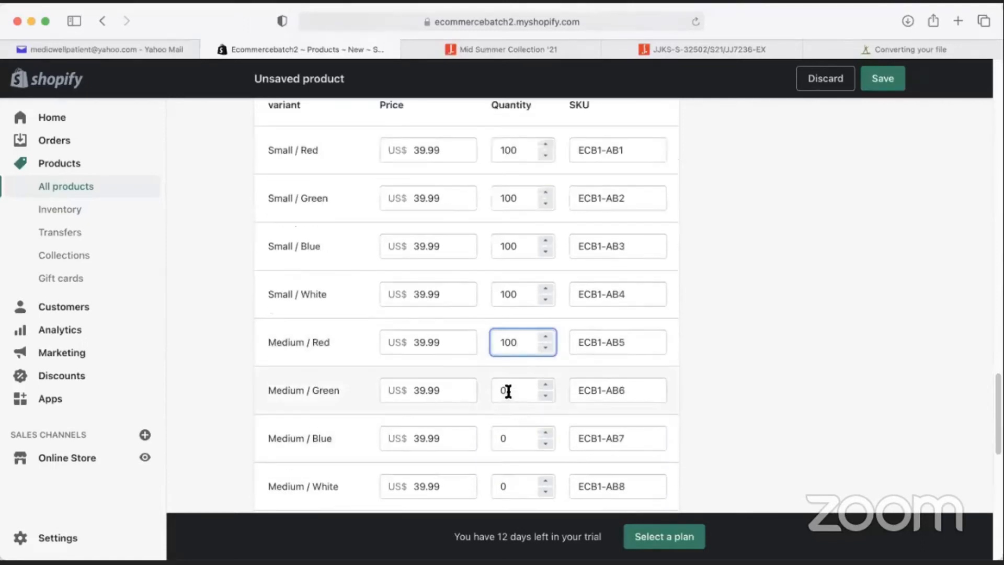
{"action": "left_click_drag", "start_coordinate": [507, 391], "coordinate": [491, 390]}
{"action": "type", "text": "100"}
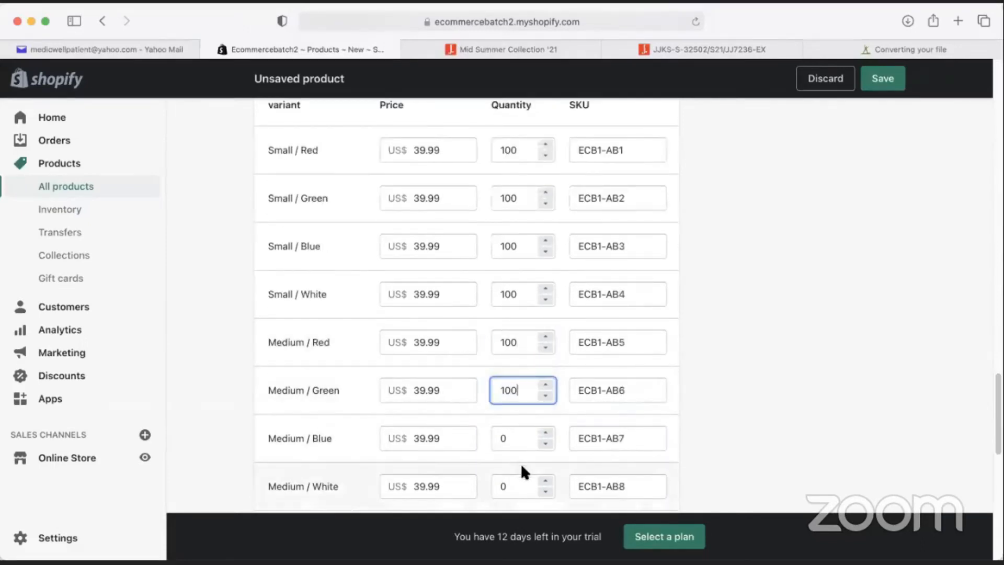
{"action": "left_click_drag", "start_coordinate": [506, 438], "coordinate": [494, 438]}
{"action": "type", "text": "100"}
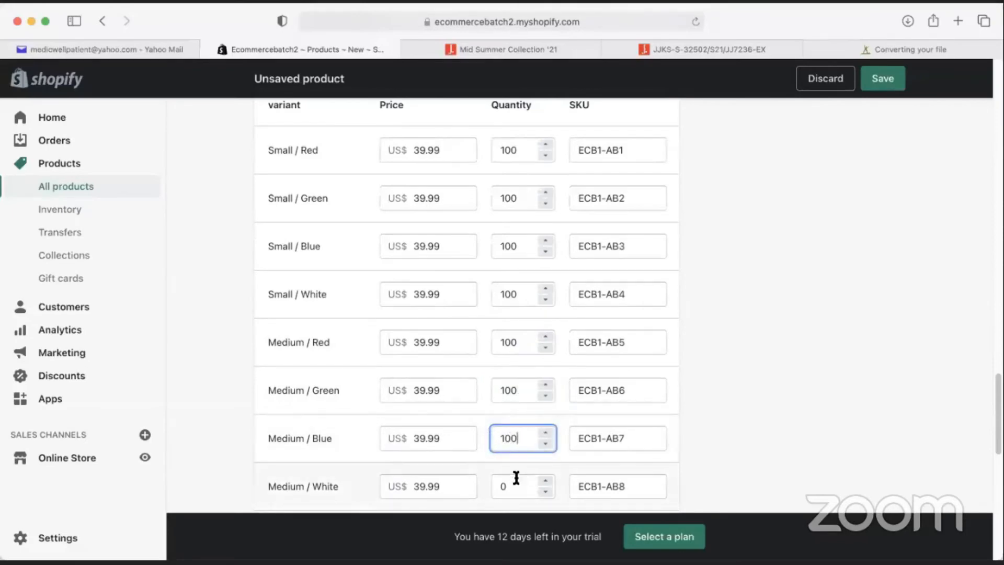
{"action": "left_click_drag", "start_coordinate": [516, 478], "coordinate": [488, 481]}
{"action": "type", "text": "100"}
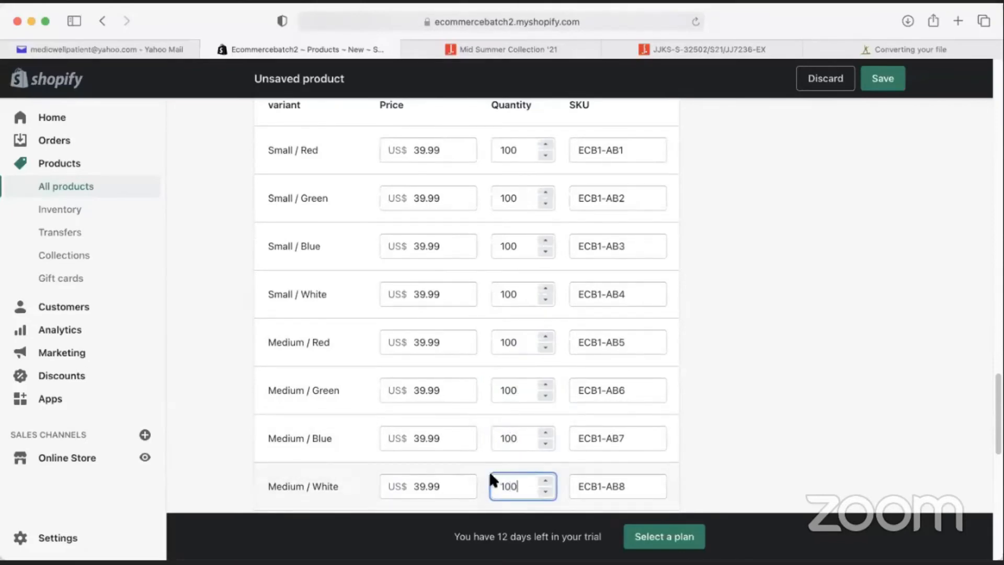
Set the quantity of the Large variants in Red, Green, Blue and White to 100 each
{"action": "scroll", "coordinate": [513, 450], "scroll_direction": "down", "scroll_amount": 3}
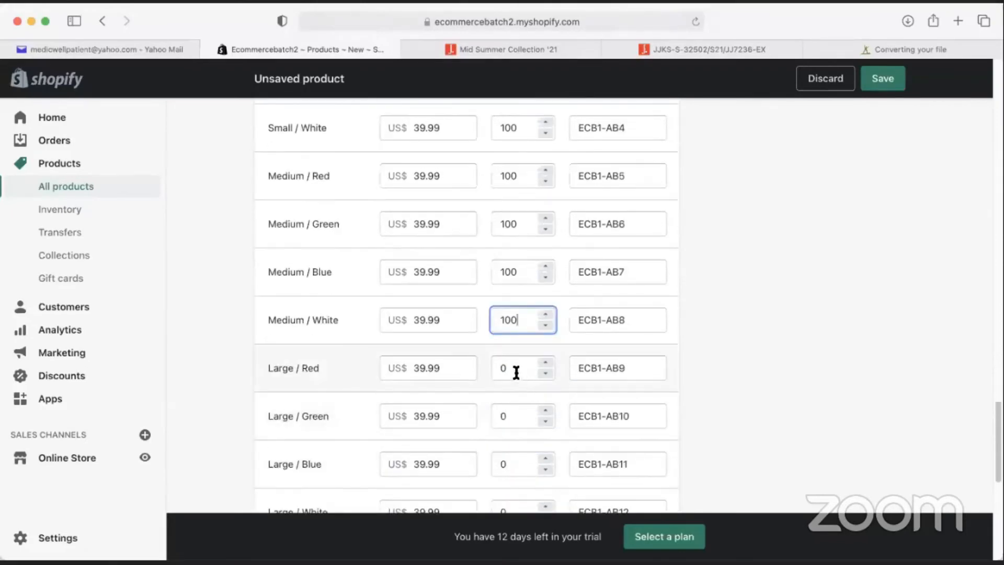
{"action": "left_click_drag", "start_coordinate": [515, 371], "coordinate": [470, 370]}
{"action": "type", "text": "100"}
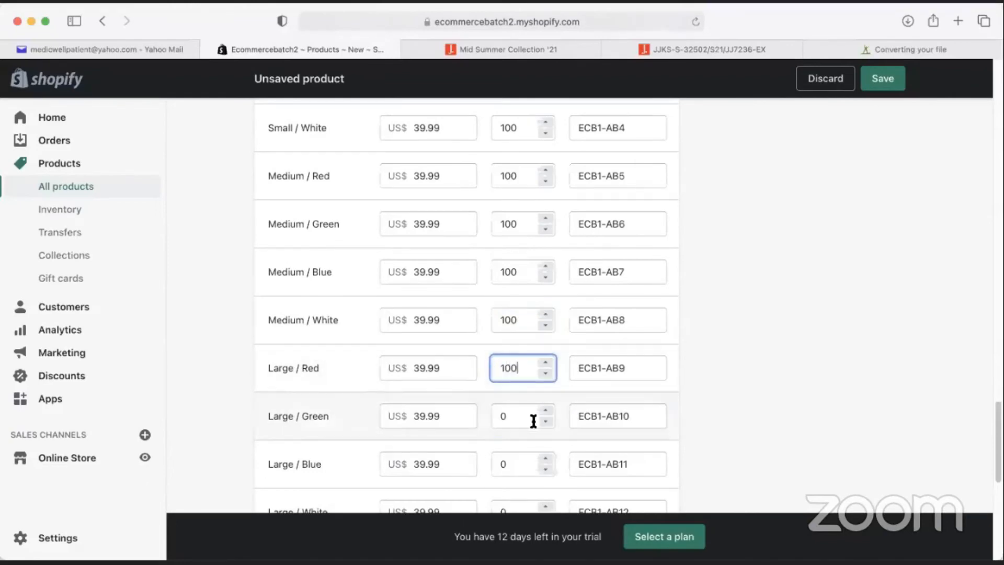
{"action": "left_click_drag", "start_coordinate": [533, 419], "coordinate": [473, 415]}
{"action": "type", "text": "100"}
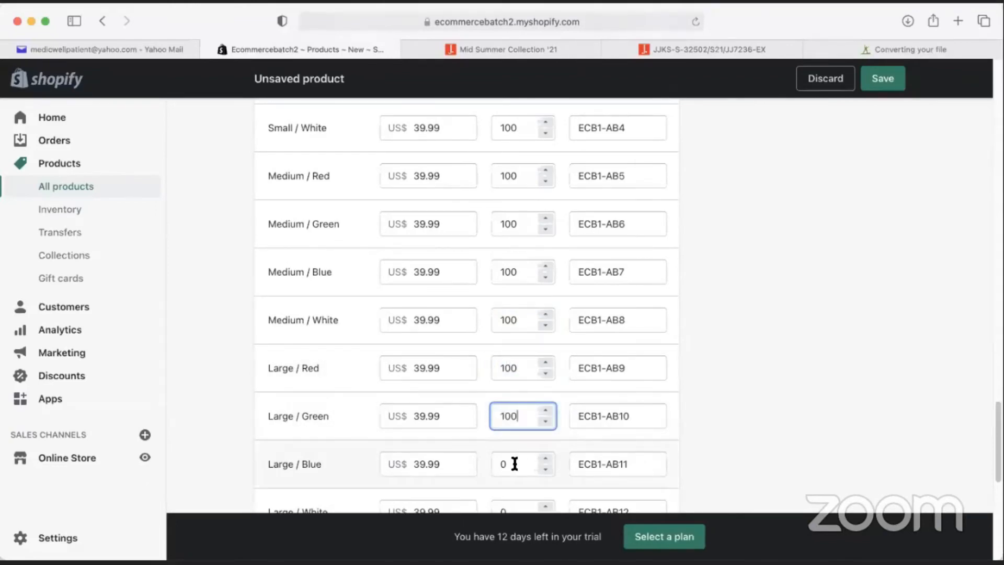
{"action": "left_click_drag", "start_coordinate": [514, 464], "coordinate": [466, 464]}
{"action": "type", "text": "100"}
{"action": "scroll", "coordinate": [529, 350], "scroll_direction": "down", "scroll_amount": 4}
{"action": "left_click_drag", "start_coordinate": [510, 321], "coordinate": [459, 321]}
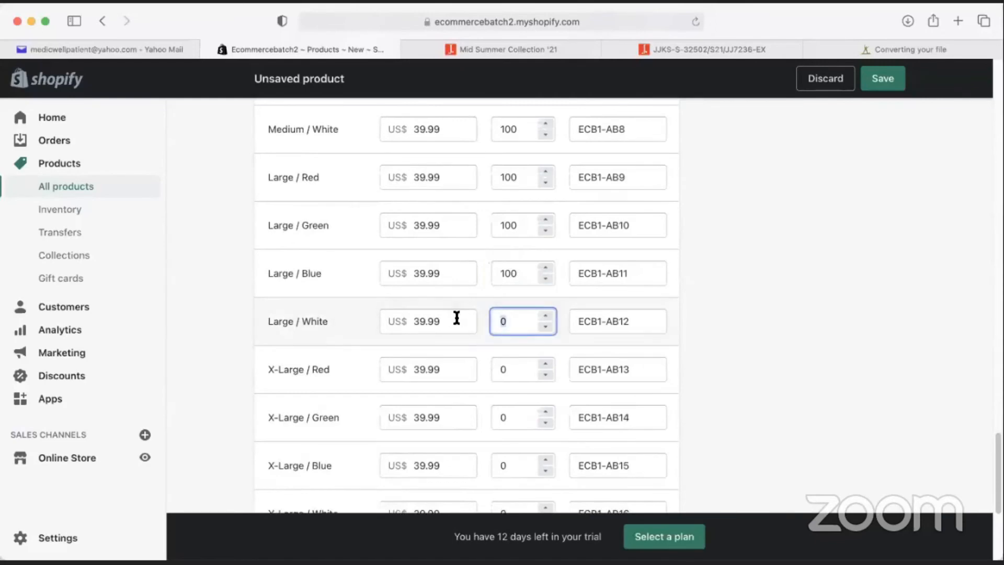
{"action": "type", "text": "100"}
Set the quantity of the X-Large variants in Red, Green, Blue and White to 100 each
{"action": "left_click_drag", "start_coordinate": [511, 366], "coordinate": [478, 369]}
{"action": "type", "text": "100"}
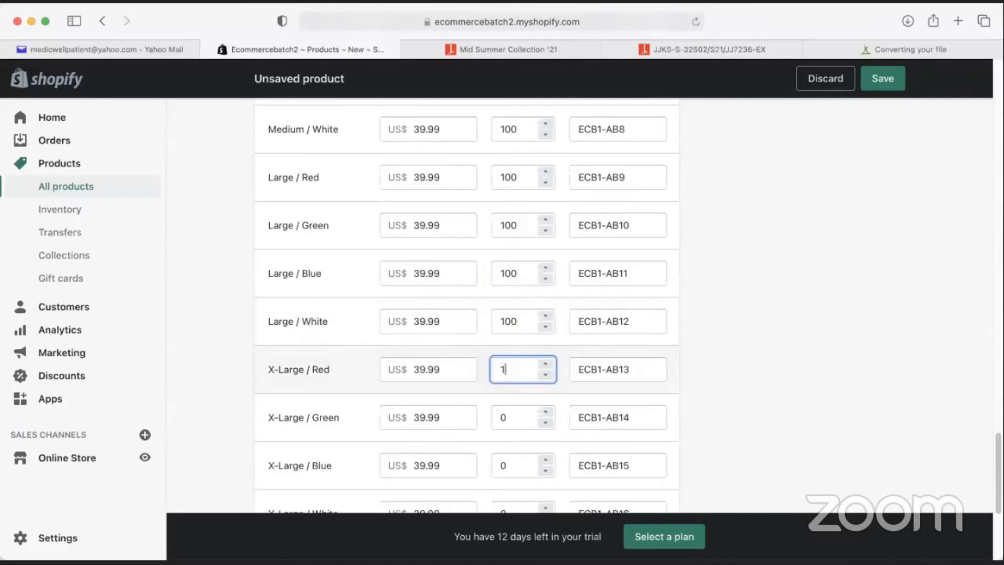
{"action": "left_click_drag", "start_coordinate": [513, 415], "coordinate": [476, 416]}
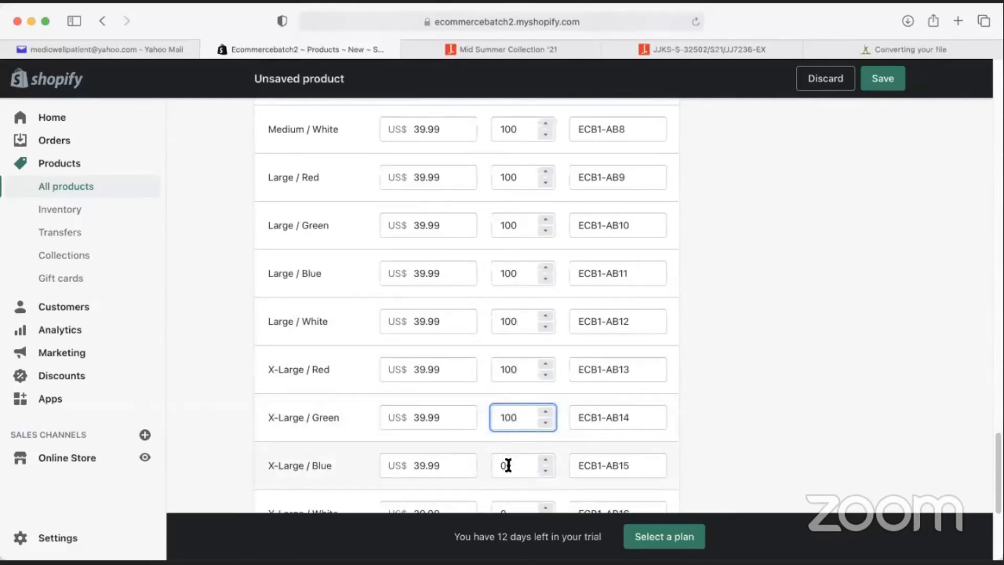
{"action": "left_click_drag", "start_coordinate": [507, 464], "coordinate": [464, 457]}
{"action": "type", "text": "100"}
{"action": "scroll", "coordinate": [474, 453], "scroll_direction": "down", "scroll_amount": 5}
{"action": "left_click_drag", "start_coordinate": [518, 271], "coordinate": [455, 267]}
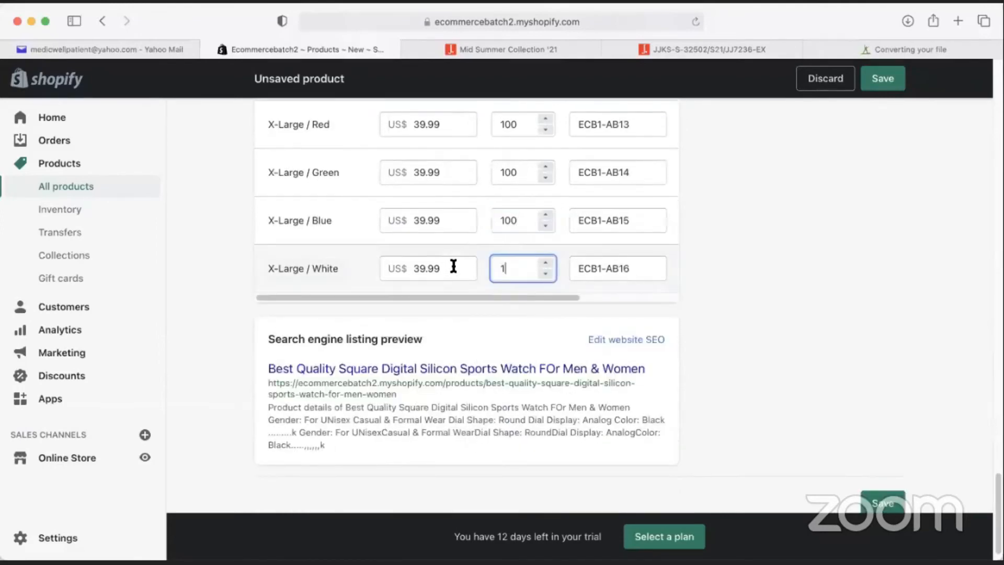
{"action": "type", "text": "100"}
{"action": "left_click", "coordinate": [628, 440]}
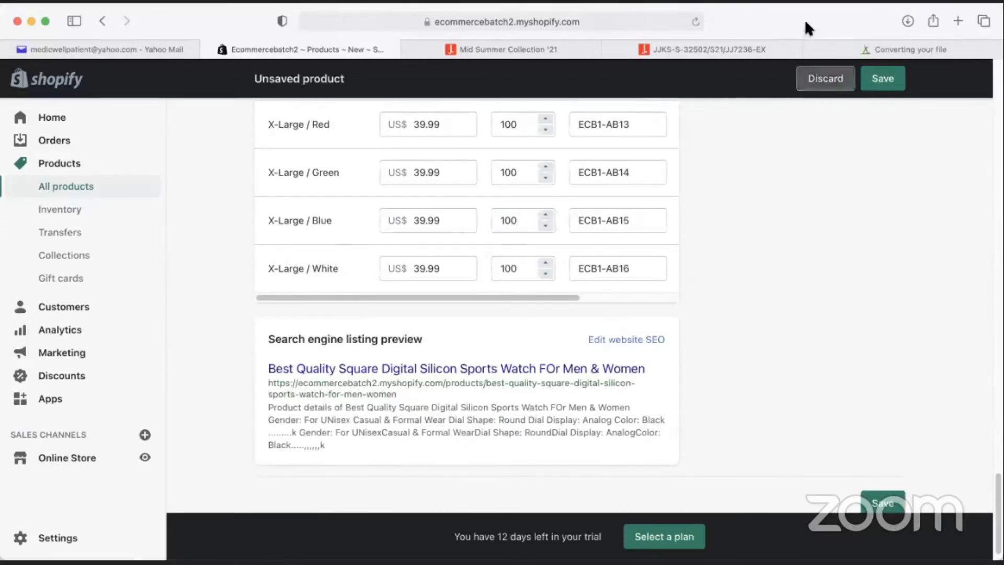
Review the product's title, description, media, pricing, SKU and available quantity from the beginning of the form
{"action": "scroll", "coordinate": [639, 334], "scroll_direction": "up", "scroll_amount": 20}
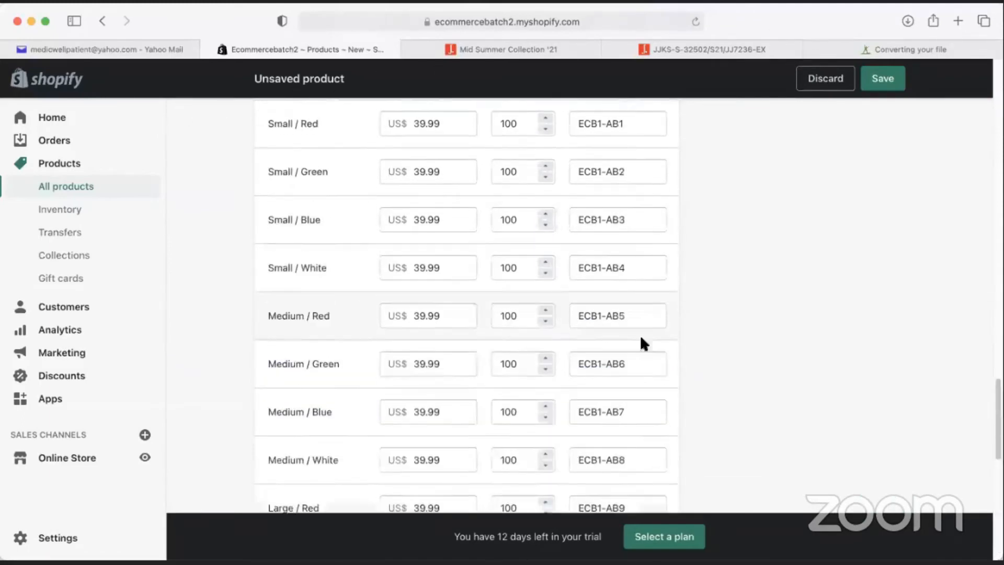
{"action": "scroll", "coordinate": [676, 349], "scroll_direction": "down", "scroll_amount": 3}
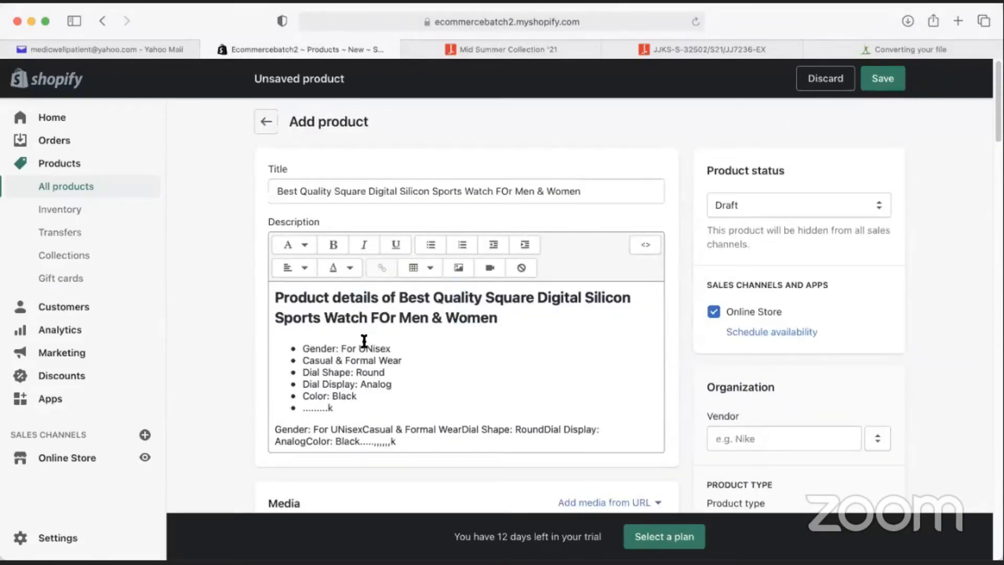
{"action": "scroll", "coordinate": [398, 313], "scroll_direction": "down", "scroll_amount": 3}
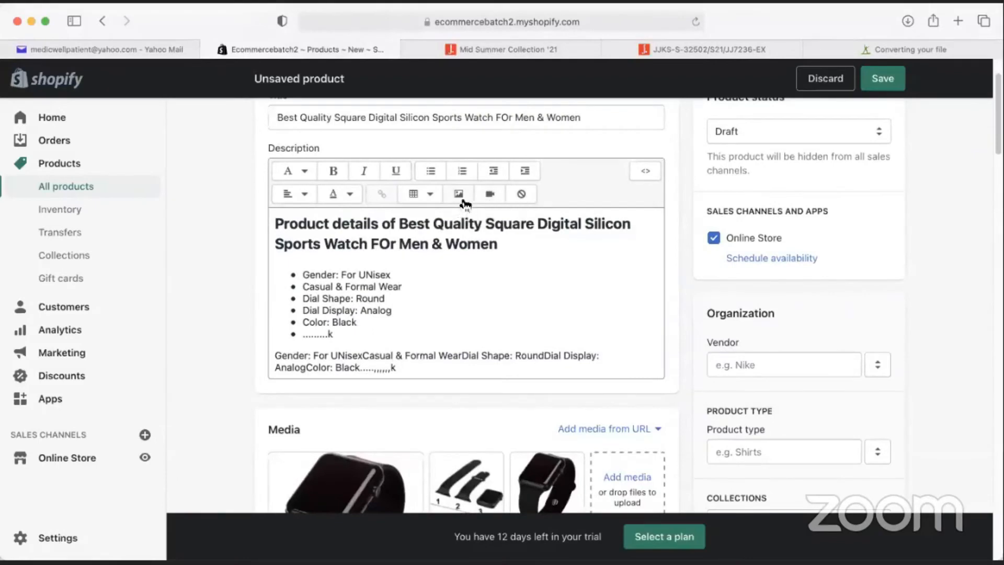
{"action": "scroll", "coordinate": [345, 314], "scroll_direction": "down", "scroll_amount": 5}
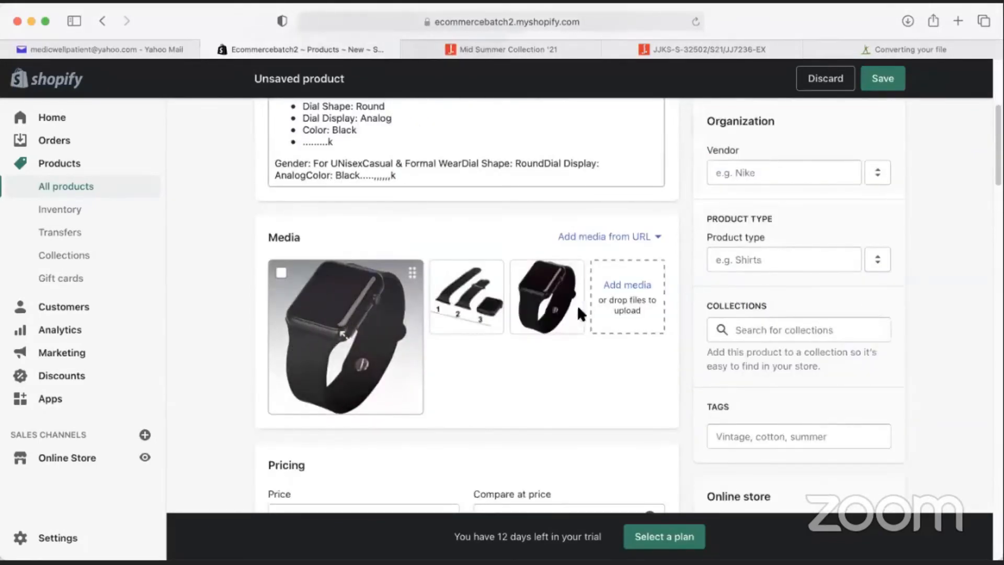
{"action": "scroll", "coordinate": [310, 385], "scroll_direction": "down", "scroll_amount": 1}
{"action": "scroll", "coordinate": [310, 386], "scroll_direction": "down", "scroll_amount": 8}
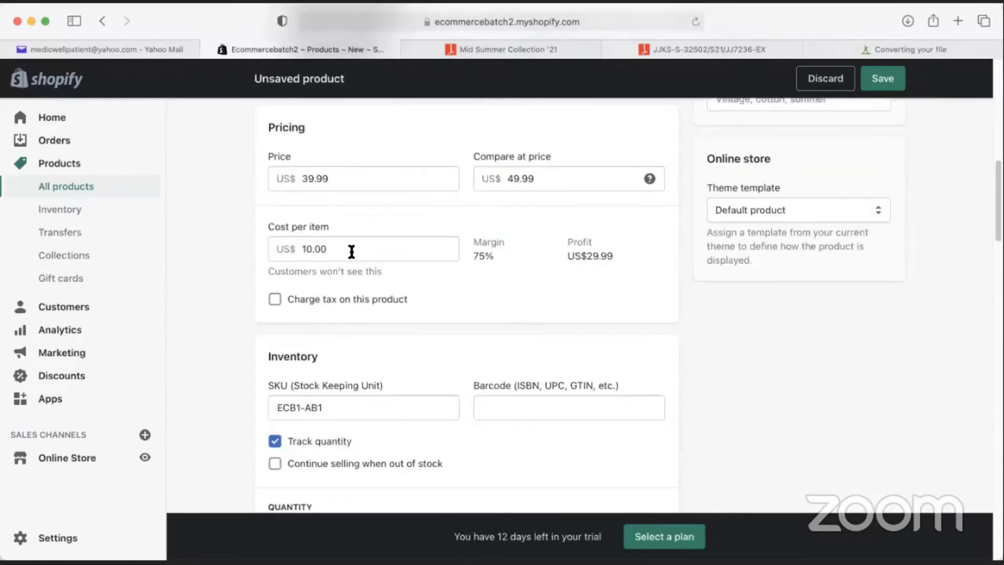
{"action": "left_click_drag", "start_coordinate": [328, 250], "coordinate": [269, 244]}
{"action": "left_click", "coordinate": [226, 298]}
{"action": "scroll", "coordinate": [252, 341], "scroll_direction": "down", "scroll_amount": 3}
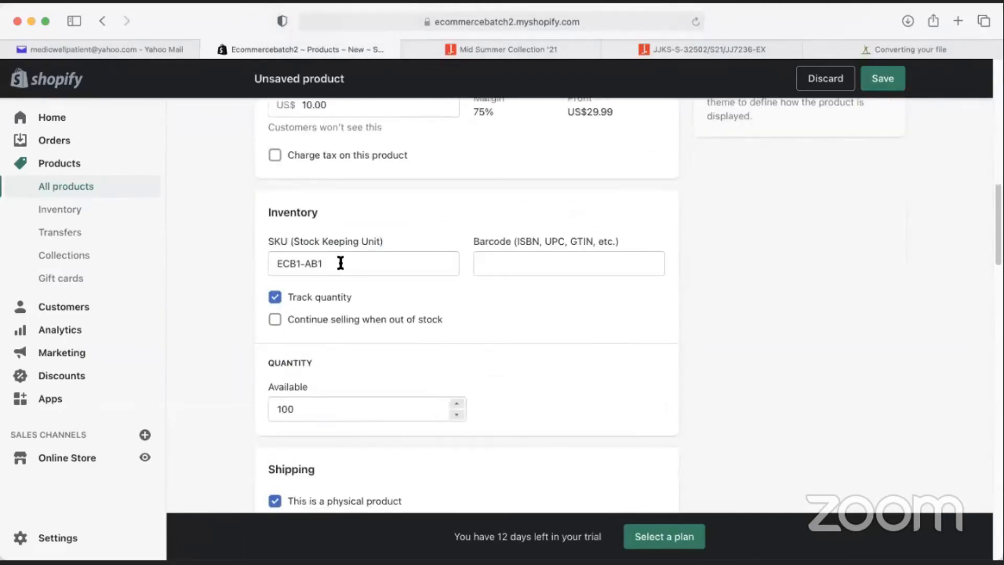
{"action": "left_click_drag", "start_coordinate": [341, 265], "coordinate": [217, 254]}
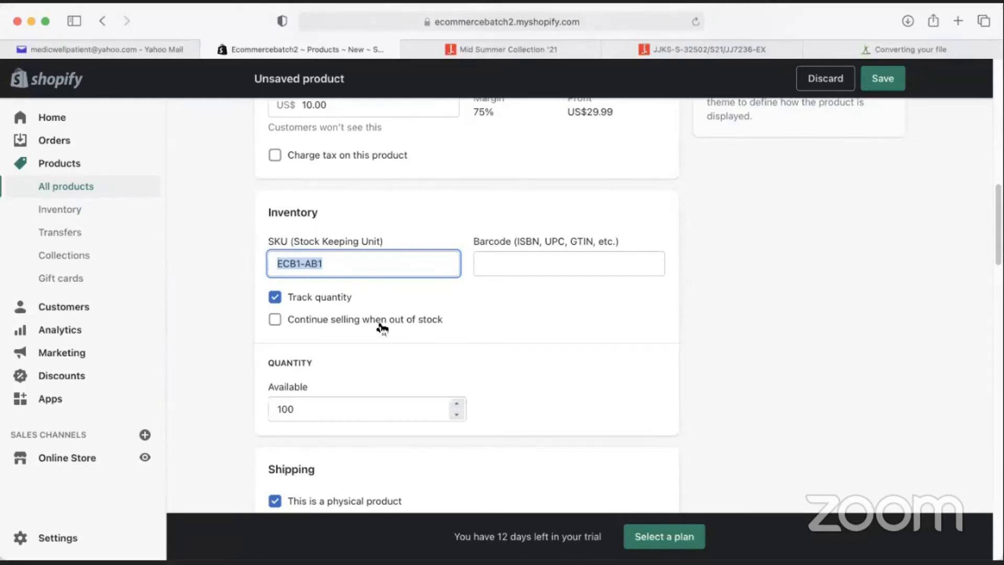
{"action": "double_click", "coordinate": [300, 409]}
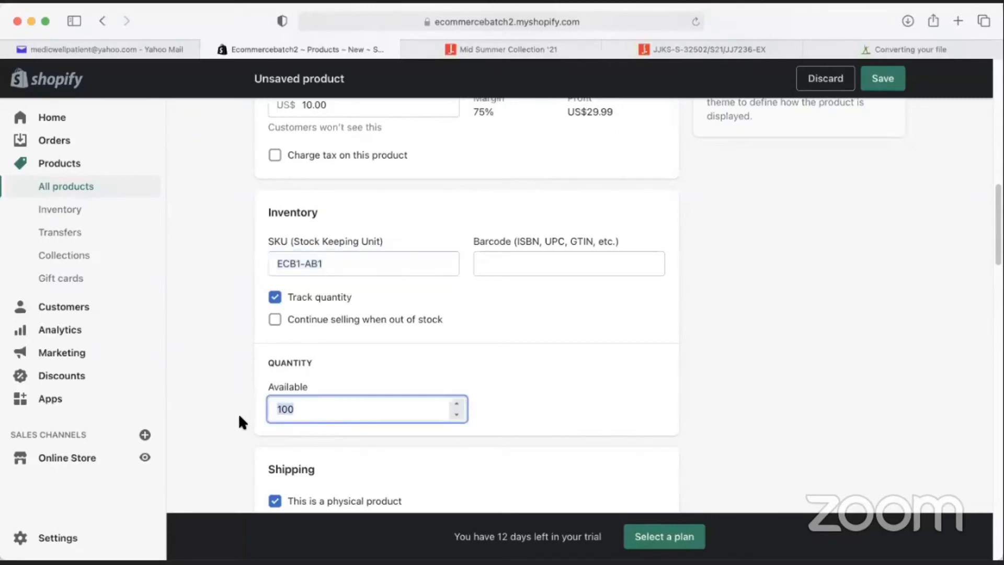
{"action": "left_click", "coordinate": [240, 414]}
Review the product's shipping weight, customs information, size and color options, variant list and search engine listing preview
{"action": "scroll", "coordinate": [230, 403], "scroll_direction": "down", "scroll_amount": 5}
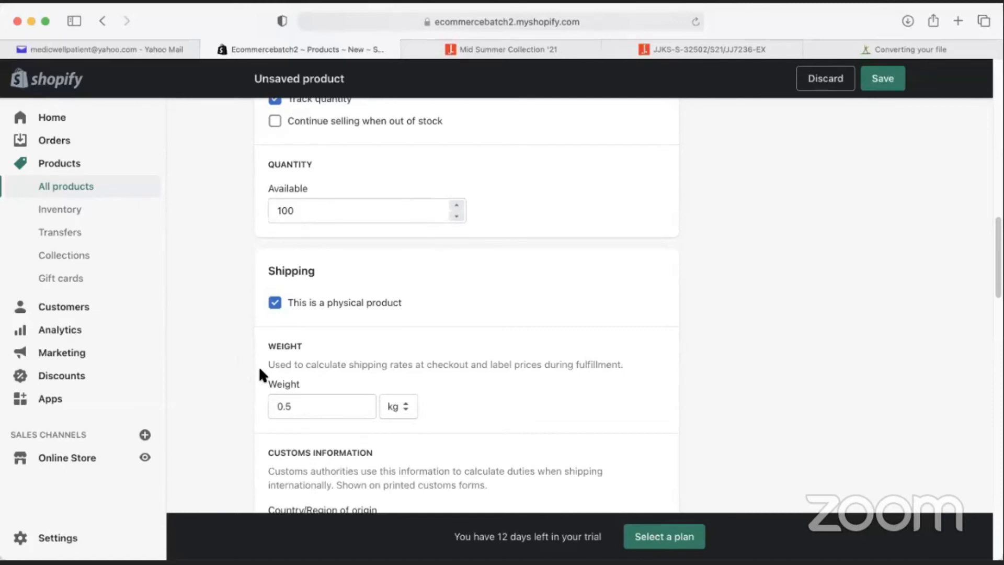
{"action": "scroll", "coordinate": [574, 235], "scroll_direction": "down", "scroll_amount": 6}
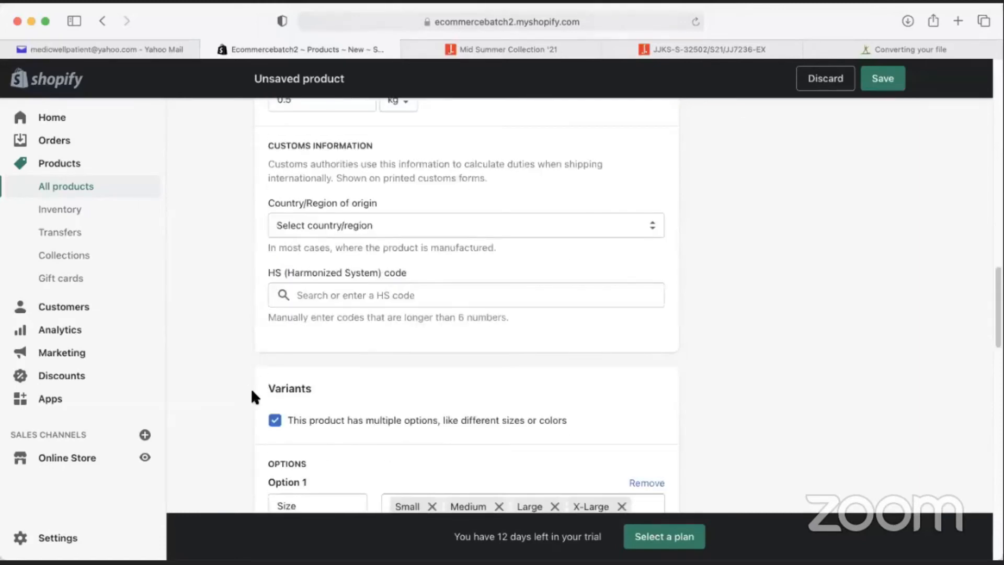
{"action": "scroll", "coordinate": [257, 394], "scroll_direction": "down", "scroll_amount": 1}
{"action": "scroll", "coordinate": [374, 374], "scroll_direction": "down", "scroll_amount": 4}
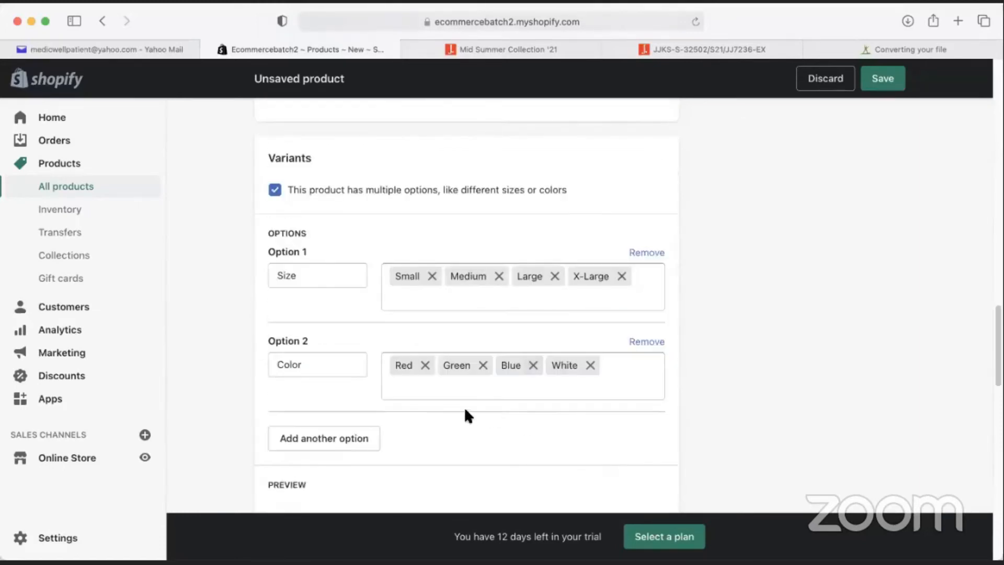
{"action": "scroll", "coordinate": [437, 417], "scroll_direction": "down", "scroll_amount": 4}
{"action": "scroll", "coordinate": [434, 413], "scroll_direction": "down", "scroll_amount": 4}
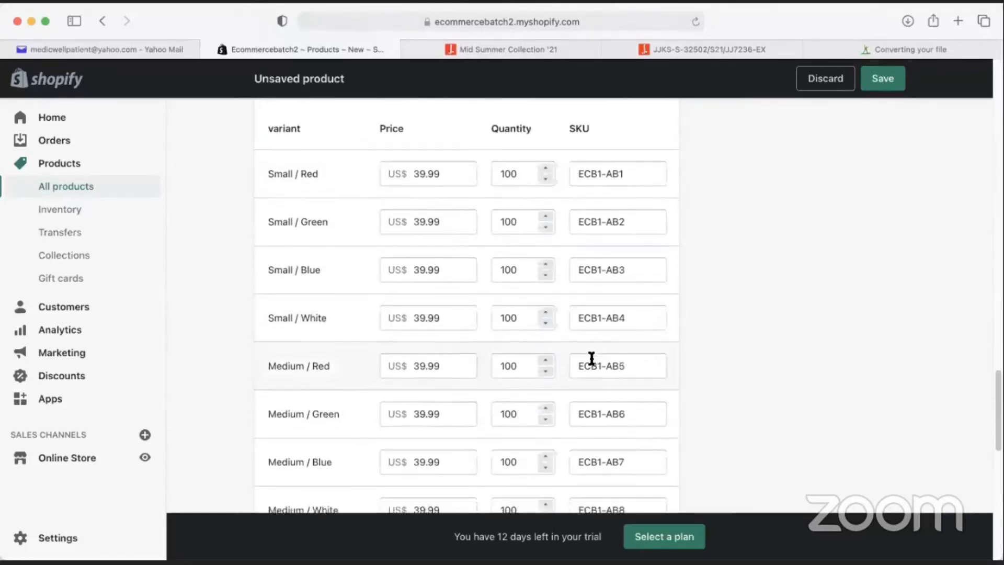
{"action": "scroll", "coordinate": [570, 355], "scroll_direction": "down", "scroll_amount": 4}
{"action": "scroll", "coordinate": [523, 355], "scroll_direction": "down", "scroll_amount": 5}
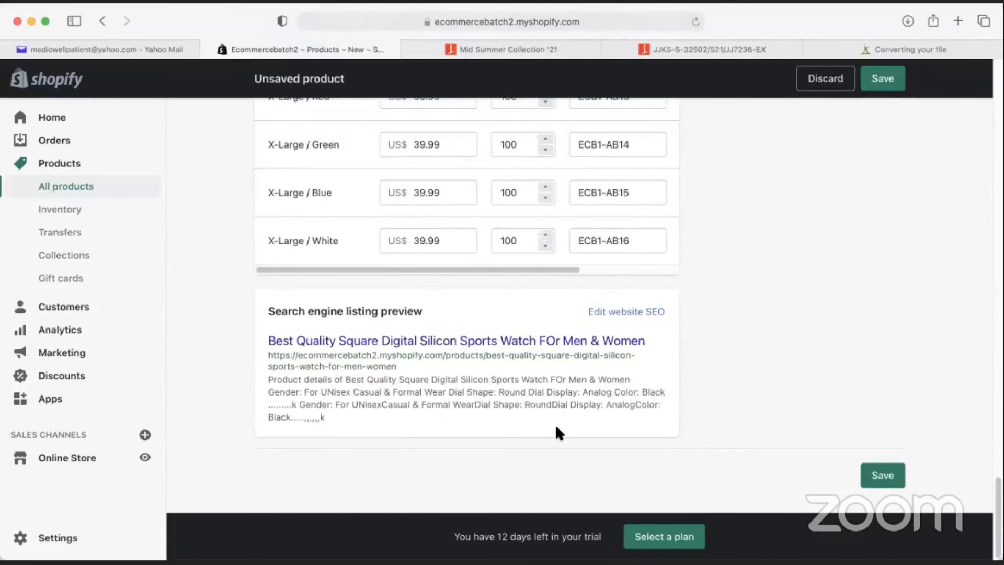
Look at the available product status choices and close them without picking one
{"action": "scroll", "coordinate": [558, 433], "scroll_direction": "up", "scroll_amount": 20}
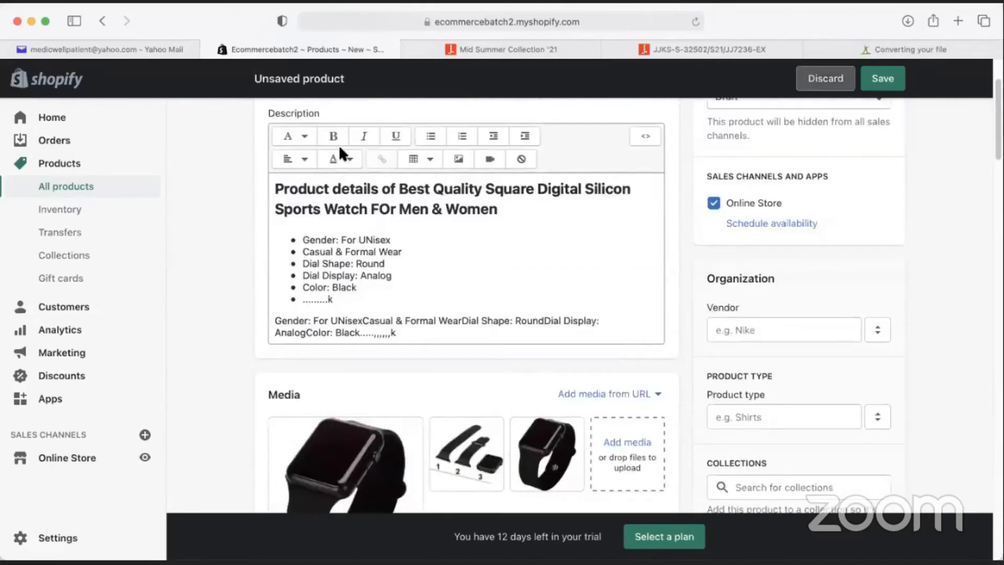
{"action": "scroll", "coordinate": [681, 302], "scroll_direction": "up", "scroll_amount": 3}
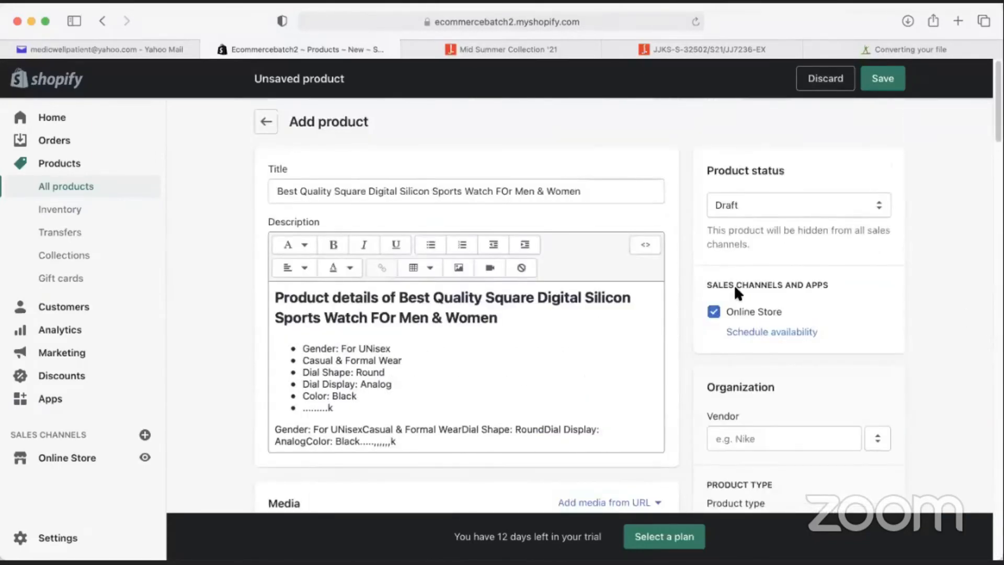
{"action": "left_click", "coordinate": [727, 204]}
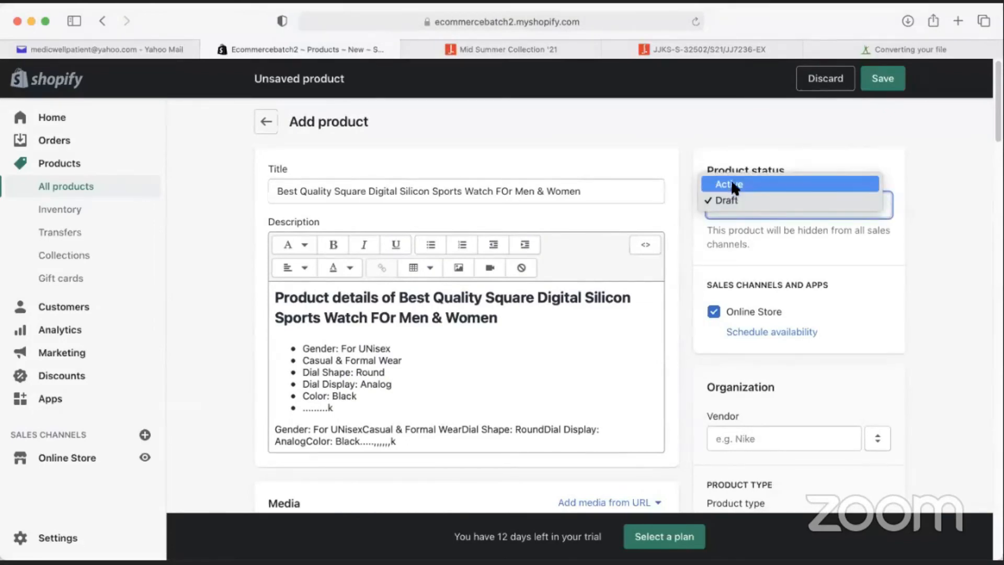
{"action": "left_click", "coordinate": [953, 317]}
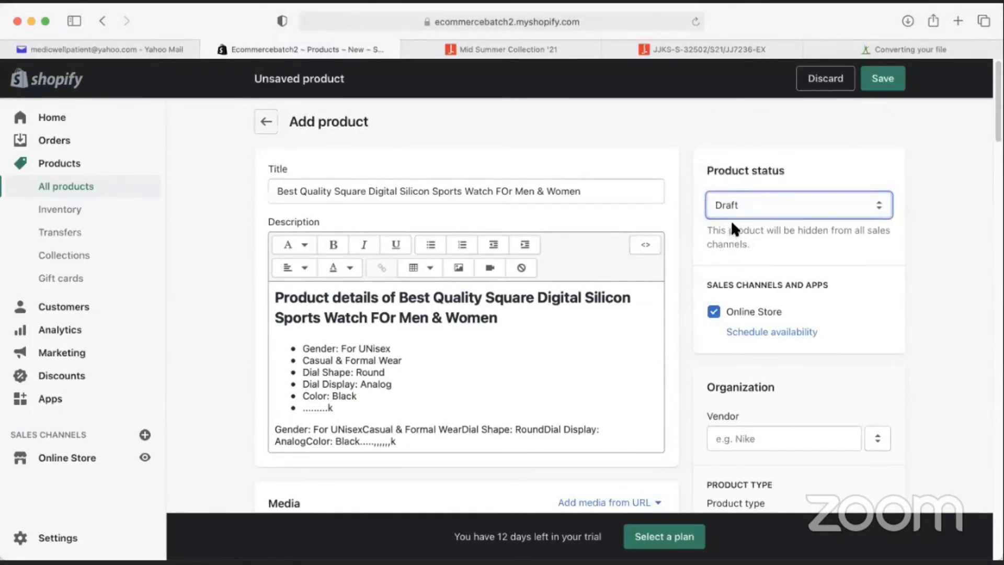
Add Ecommerce as the product's vendor in the organization details
{"action": "scroll", "coordinate": [737, 284], "scroll_direction": "down", "scroll_amount": 2}
{"action": "scroll", "coordinate": [710, 305], "scroll_direction": "down", "scroll_amount": 3}
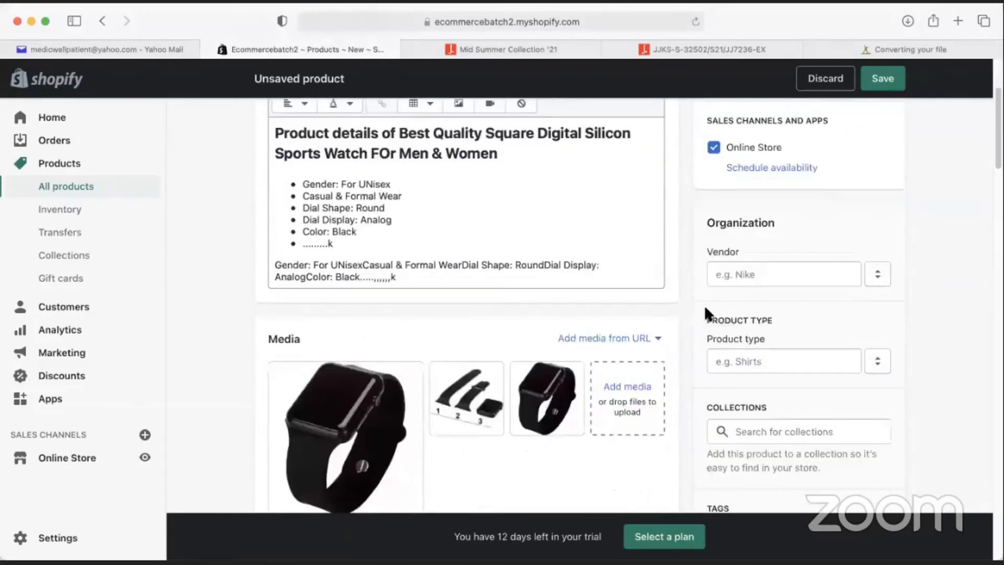
{"action": "left_click", "coordinate": [743, 274]}
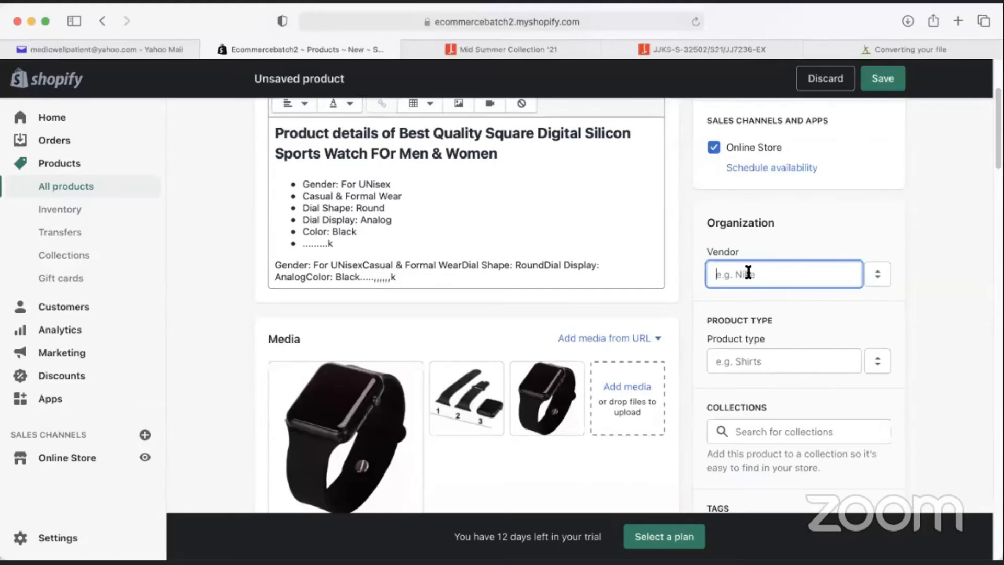
{"action": "type", "text": "Ecommerce"}
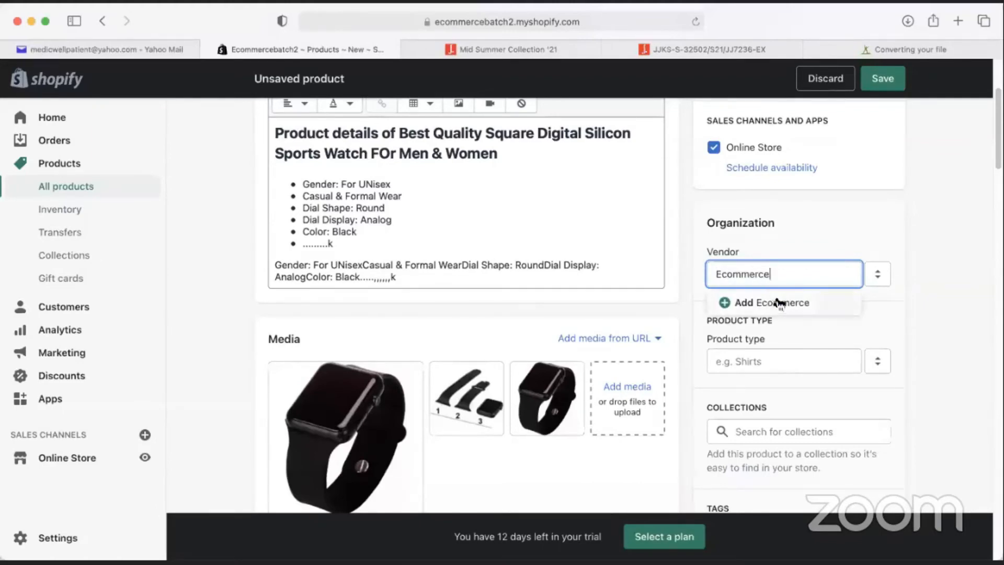
{"action": "left_click", "coordinate": [778, 302]}
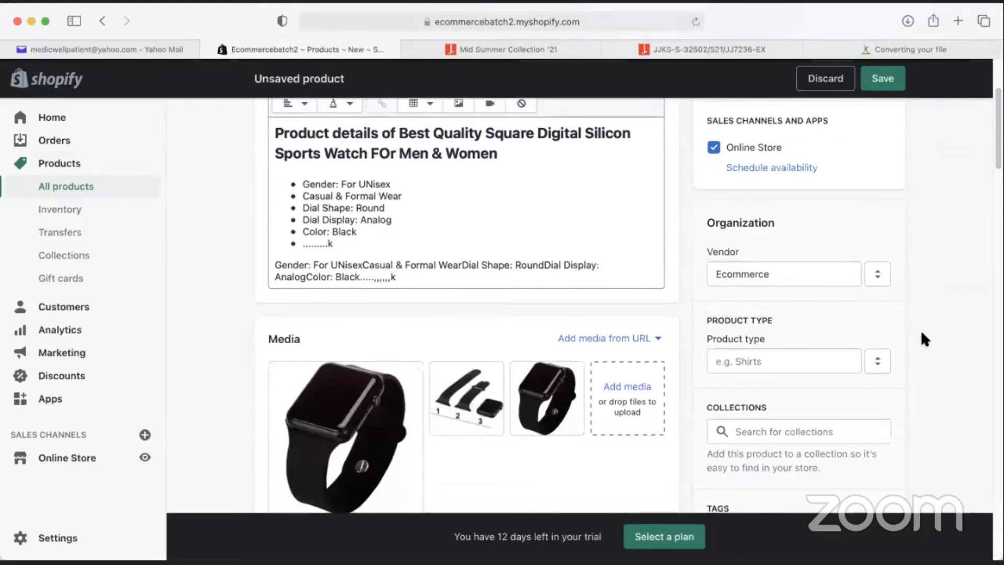
Add watch as the product type in the organization details
{"action": "scroll", "coordinate": [974, 363], "scroll_direction": "down", "scroll_amount": 2}
{"action": "left_click", "coordinate": [754, 321]}
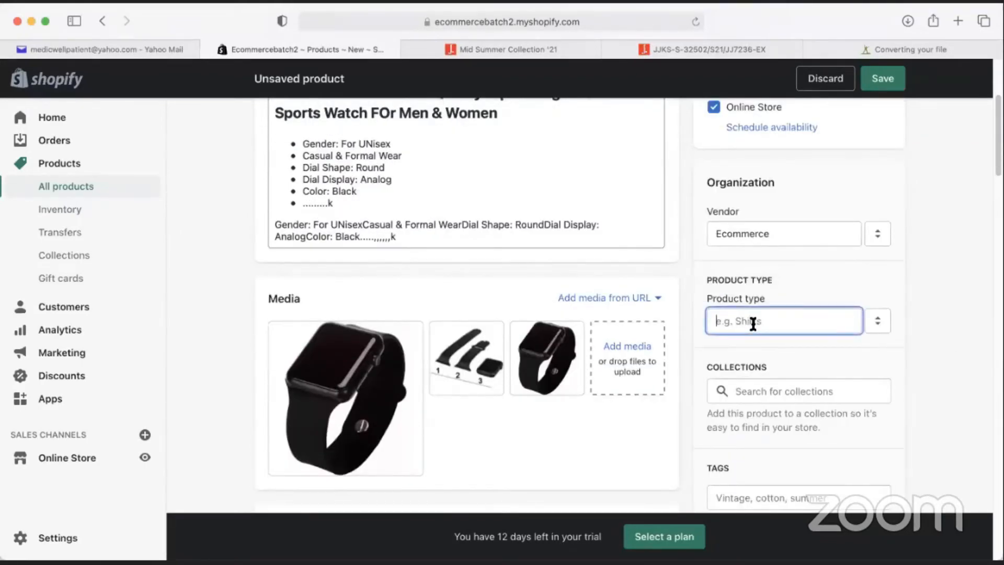
{"action": "type", "text": "watch"}
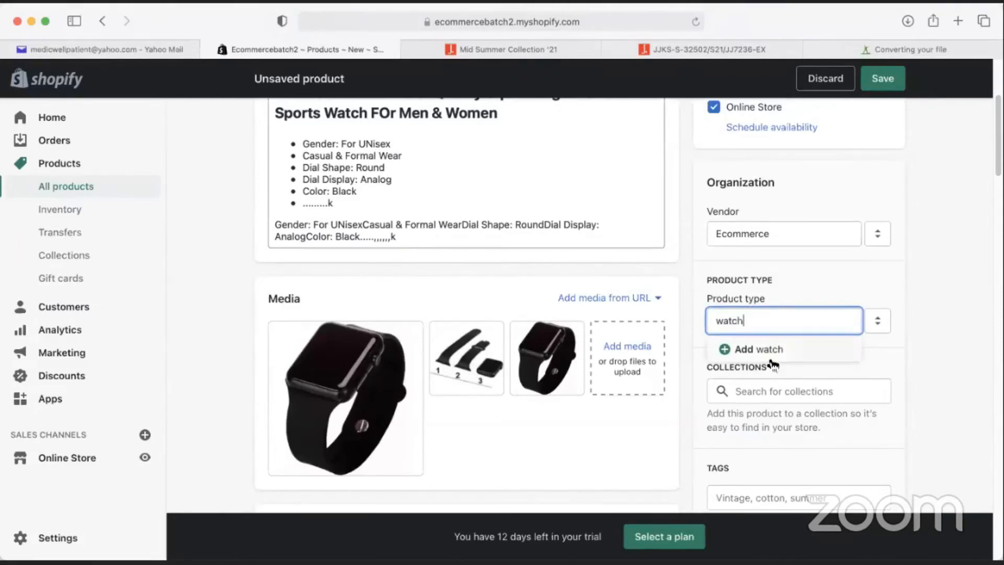
{"action": "left_click", "coordinate": [774, 351]}
Look at the collections available for the product and close the list without choosing one
{"action": "scroll", "coordinate": [758, 354], "scroll_direction": "down", "scroll_amount": 2}
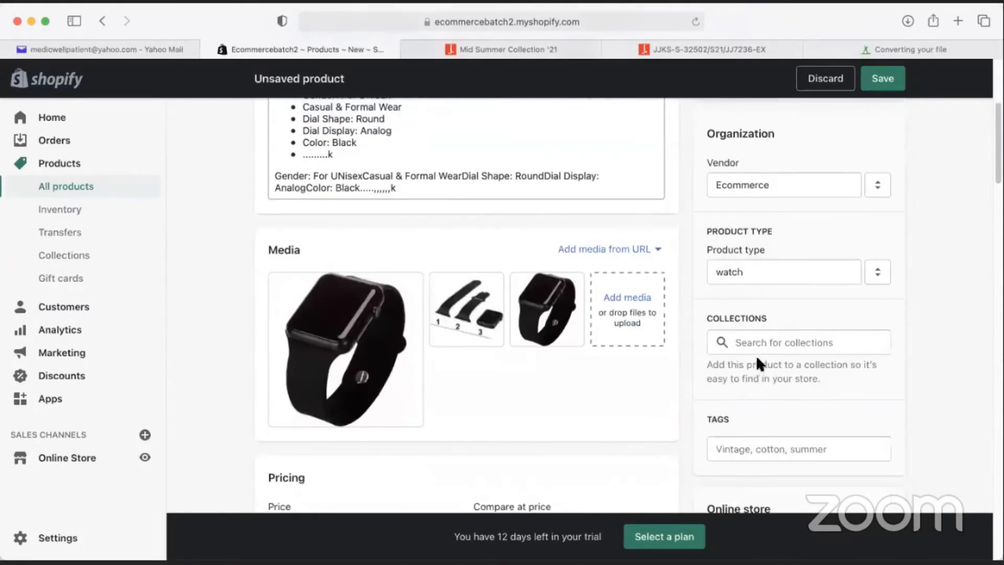
{"action": "left_click", "coordinate": [763, 341]}
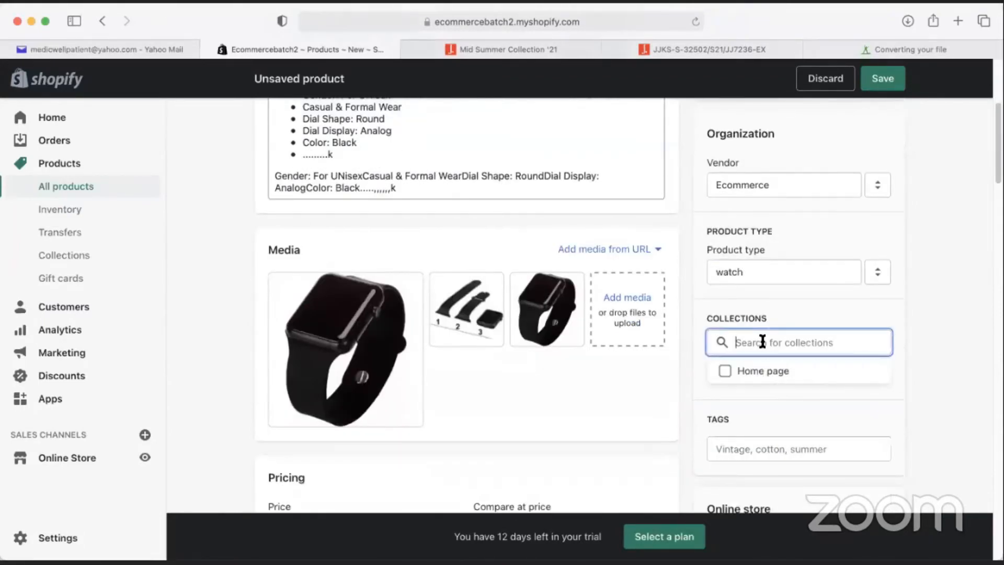
{"action": "left_click", "coordinate": [922, 381]}
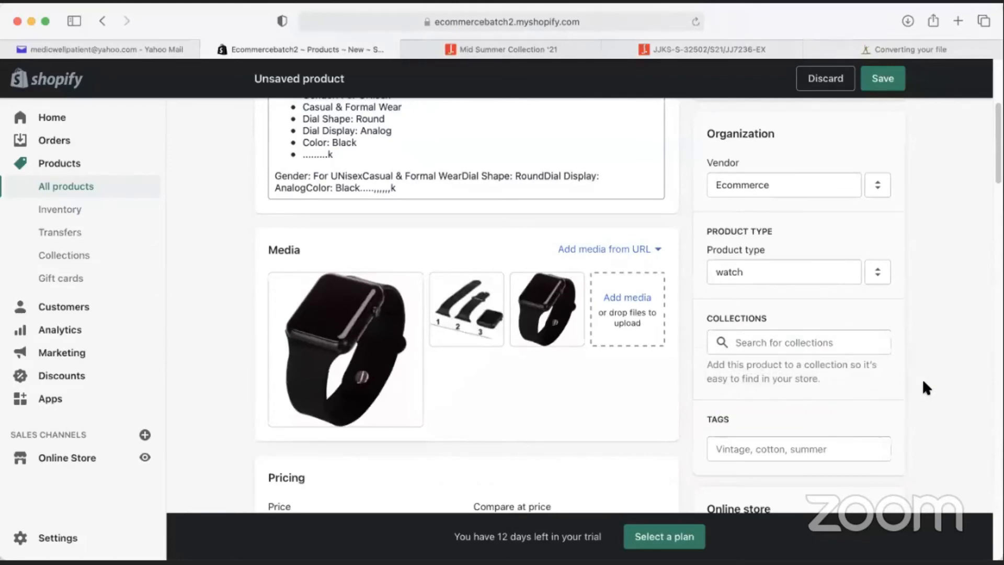
Add the tag wrist watch to the product
{"action": "scroll", "coordinate": [925, 383], "scroll_direction": "down", "scroll_amount": 5}
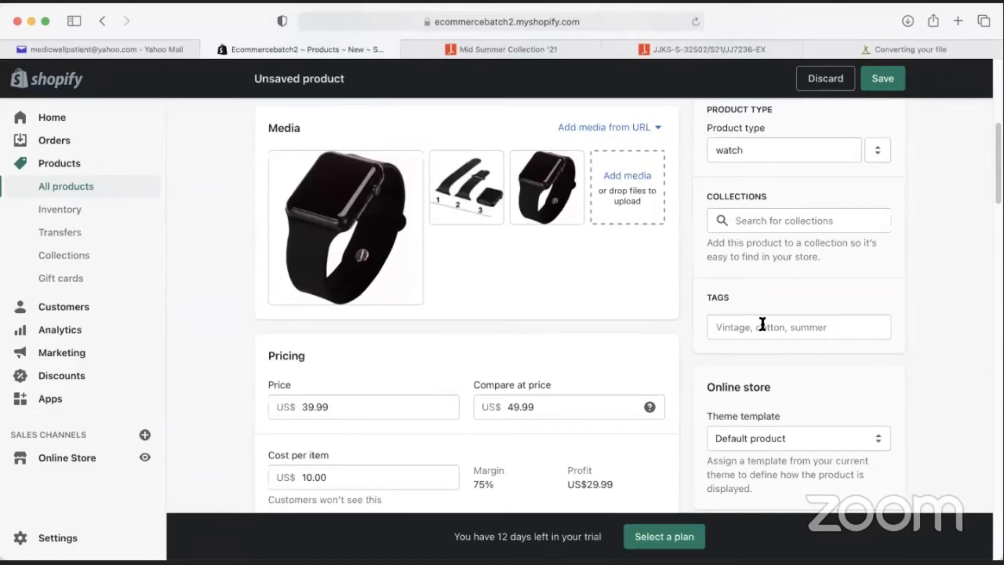
{"action": "left_click", "coordinate": [768, 323]}
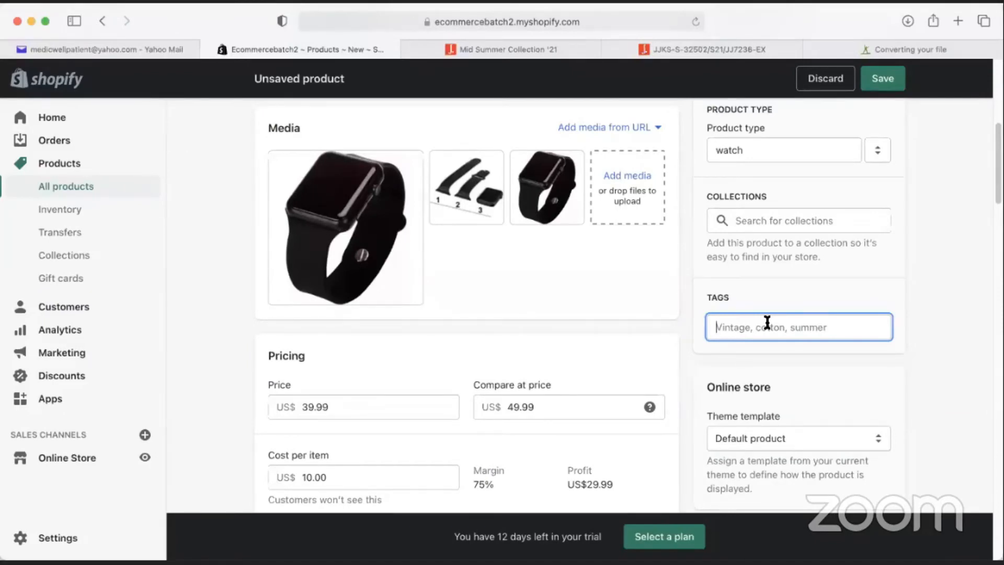
{"action": "type", "text": "wrist "}
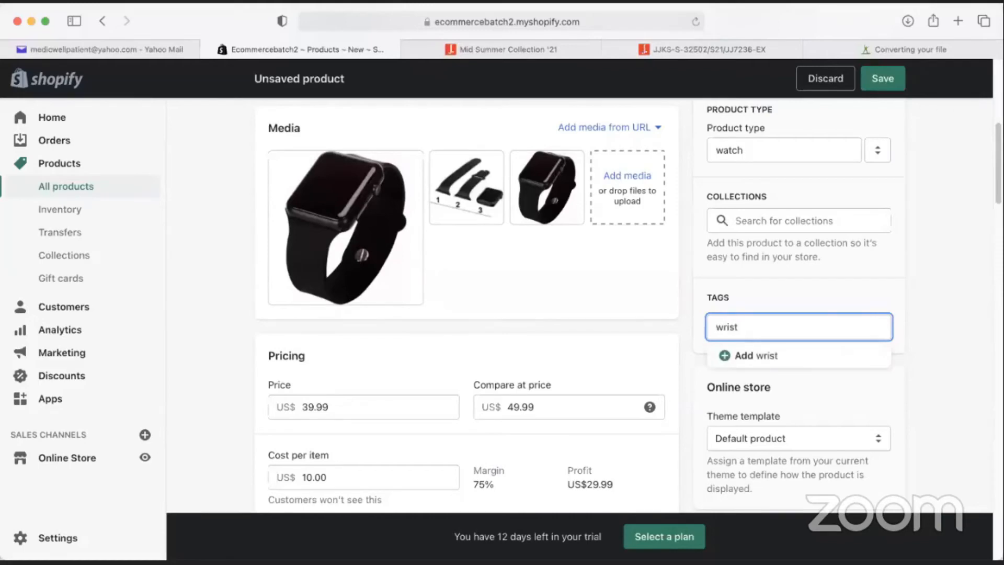
{"action": "type", "text": "watch"}
{"action": "left_click", "coordinate": [765, 355]}
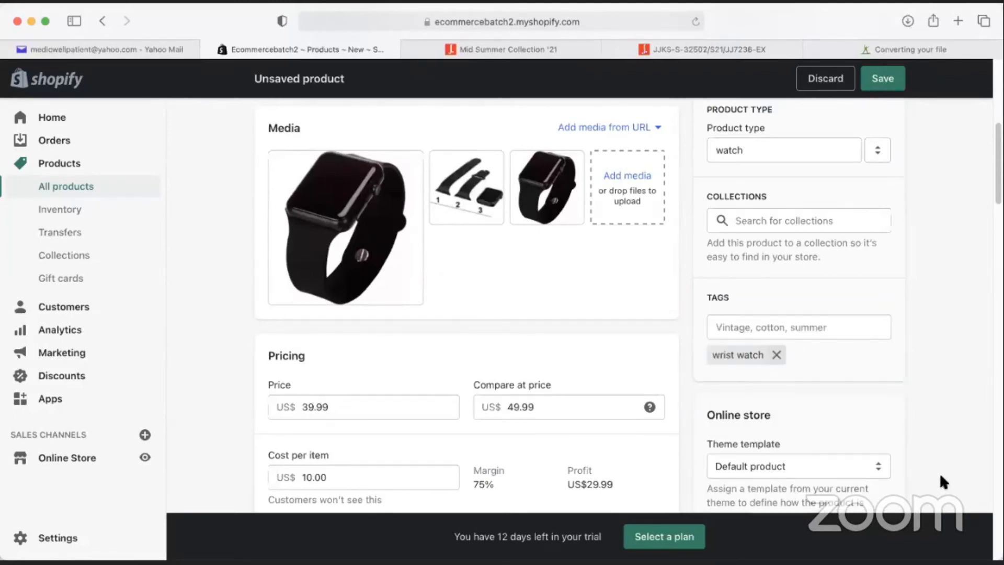
Check the theme template choices for the online store, keeping Default product
{"action": "scroll", "coordinate": [805, 408], "scroll_direction": "down", "scroll_amount": 2}
{"action": "left_click", "coordinate": [764, 370]}
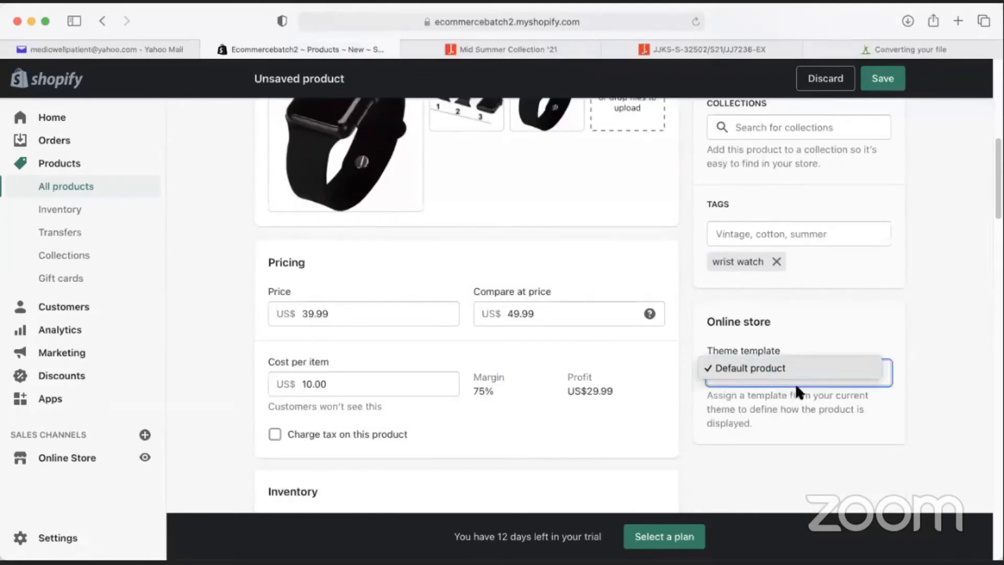
{"action": "left_click", "coordinate": [794, 398]}
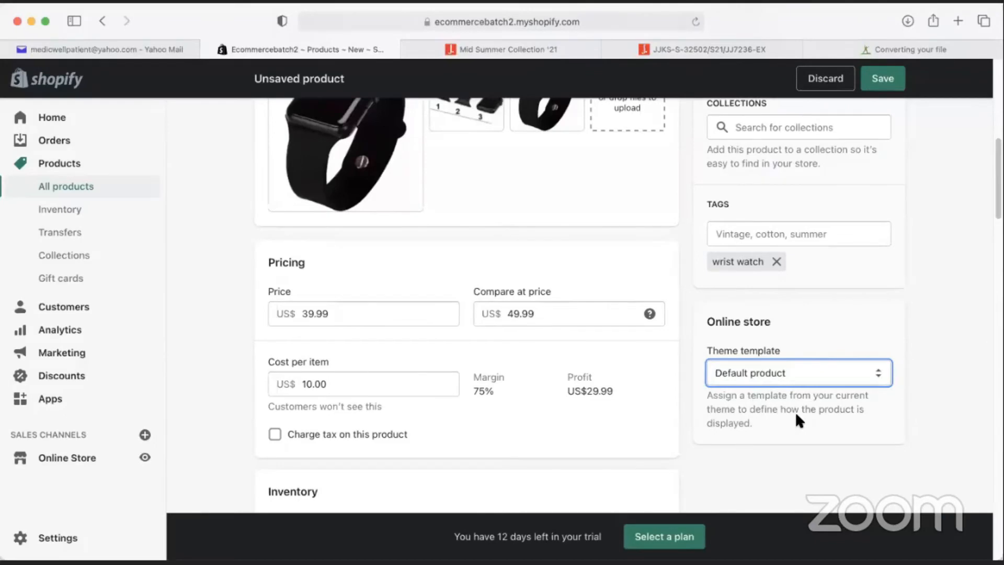
Set the product status to Active and save the product
{"action": "scroll", "coordinate": [796, 416], "scroll_direction": "up", "scroll_amount": 5}
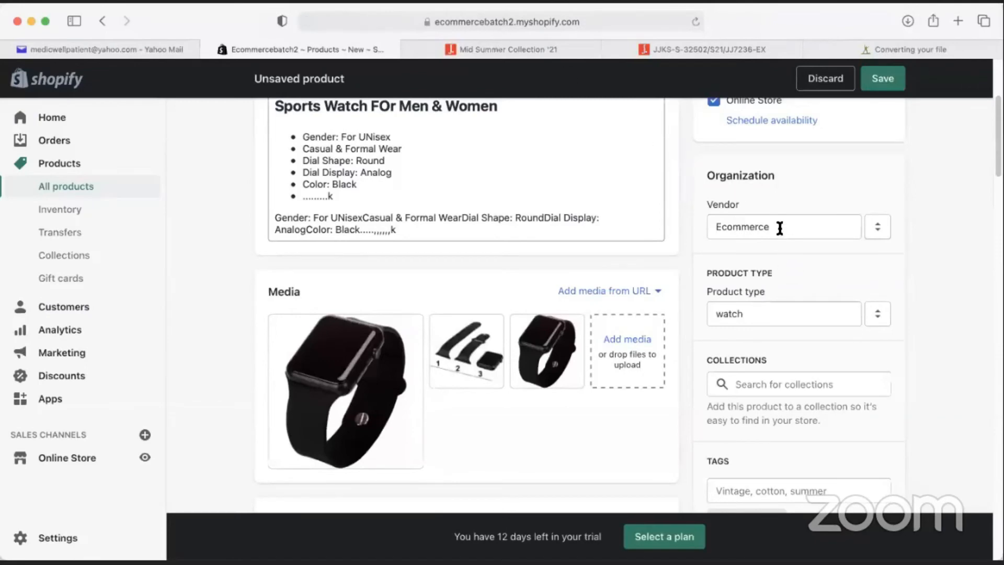
{"action": "left_click_drag", "start_coordinate": [780, 228], "coordinate": [704, 223]}
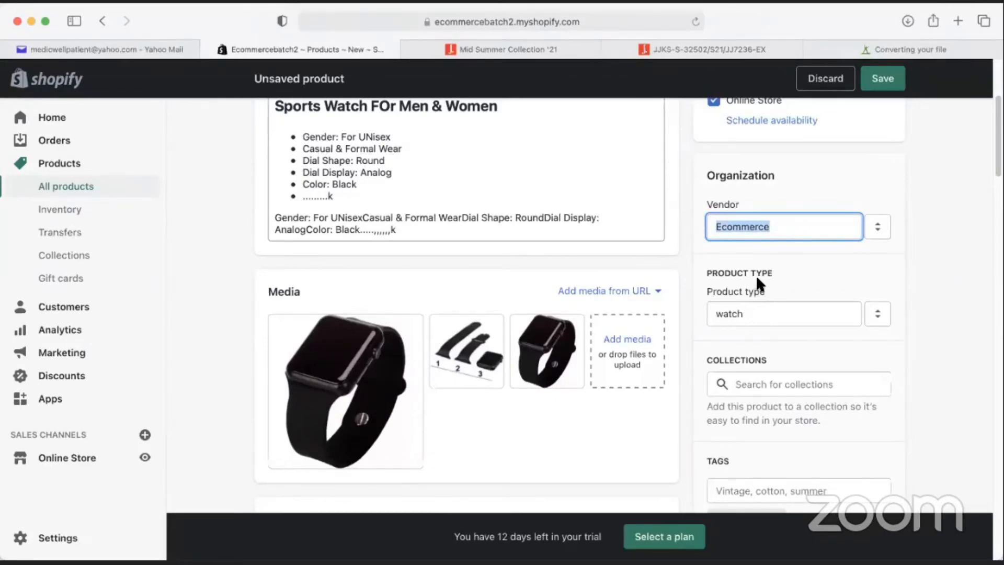
{"action": "scroll", "coordinate": [757, 276], "scroll_direction": "up", "scroll_amount": 5}
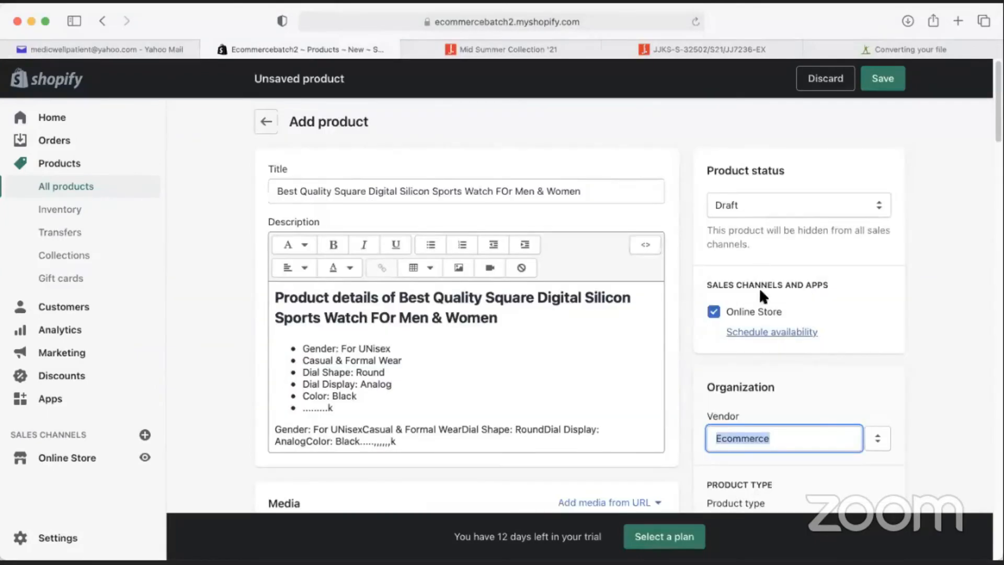
{"action": "left_click", "coordinate": [783, 207]}
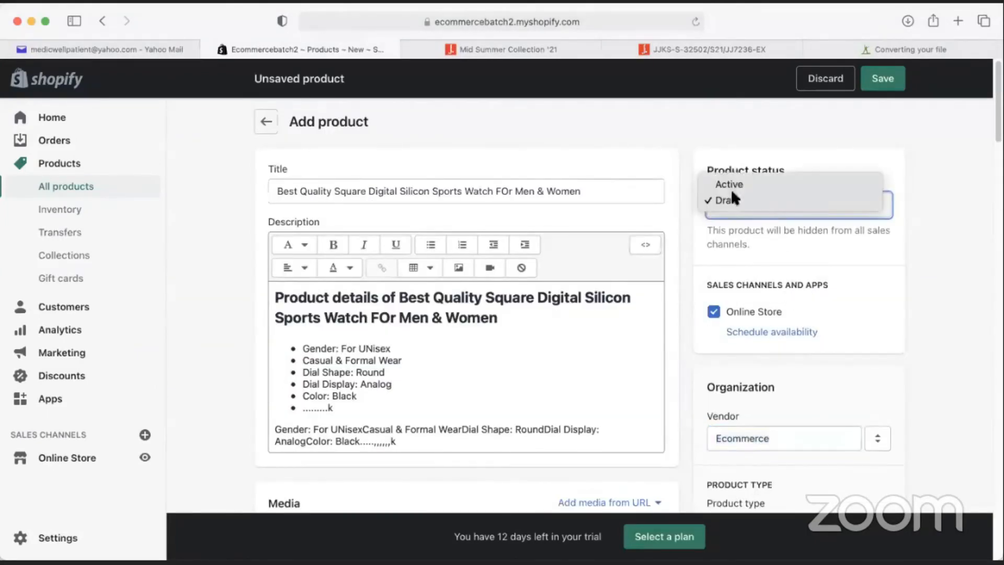
{"action": "left_click", "coordinate": [729, 182]}
{"action": "left_click", "coordinate": [892, 84]}
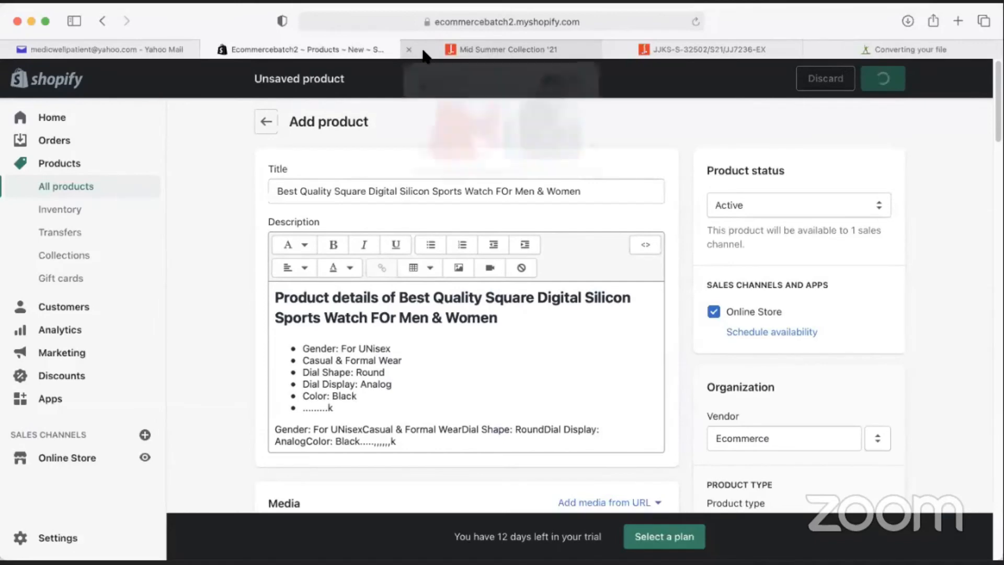
Copy the base store address ecommercebatch2.myshopify.com from the product page's URL and open the storefront in a new browser tab
{"action": "left_click", "coordinate": [482, 21]}
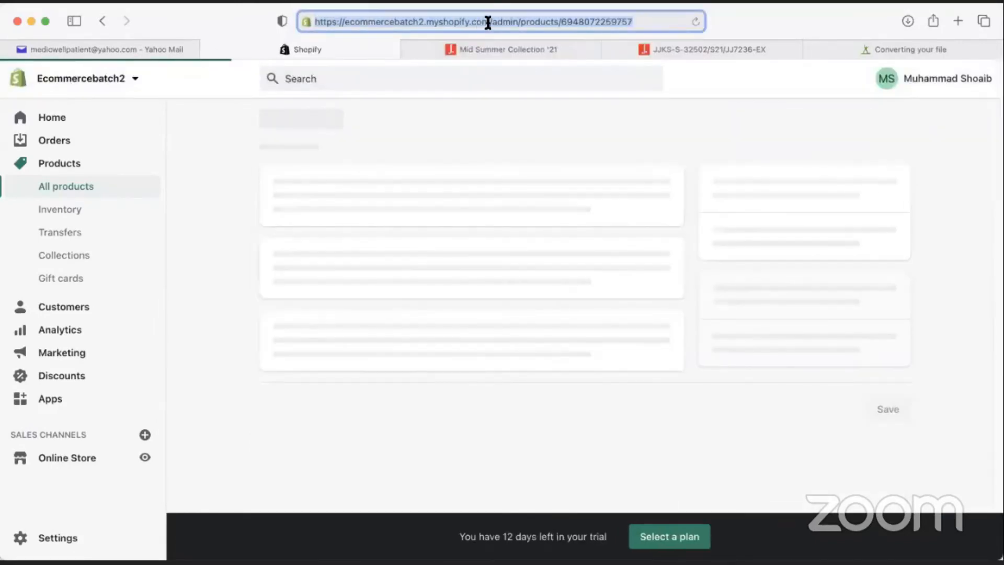
{"action": "left_click", "coordinate": [489, 21]}
{"action": "left_click_drag", "start_coordinate": [488, 21], "coordinate": [283, 23]}
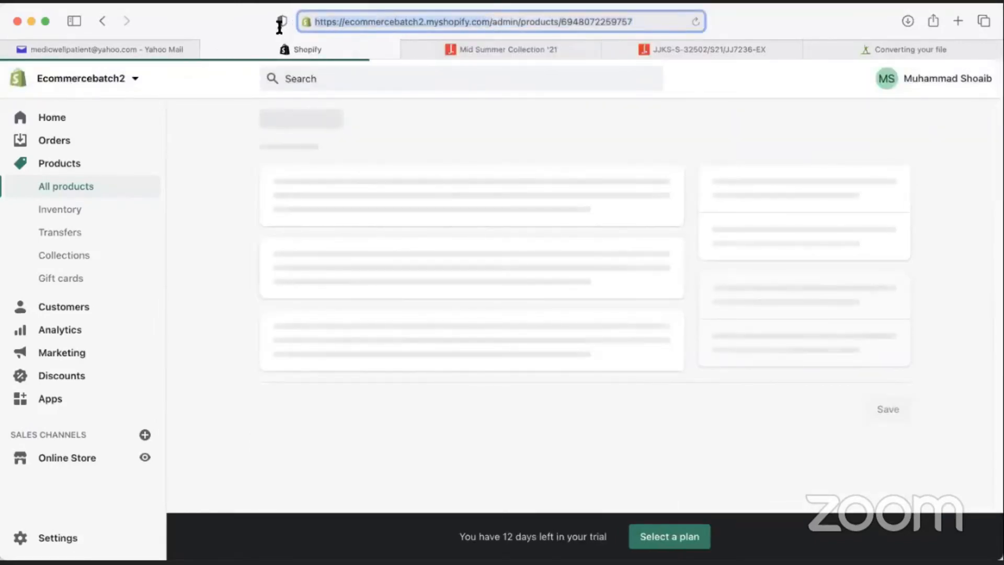
{"action": "right_click", "coordinate": [337, 22]}
{"action": "left_click", "coordinate": [349, 47]}
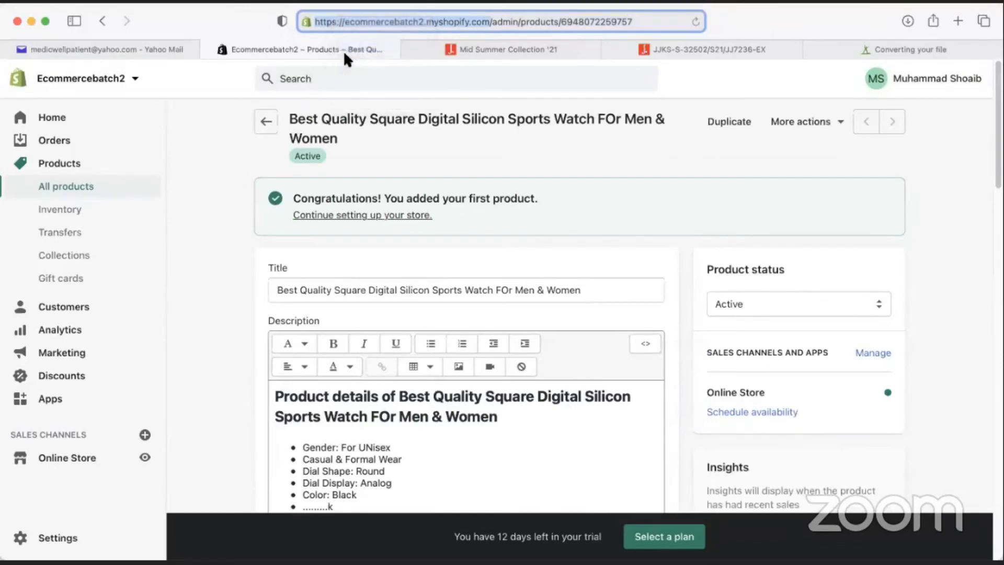
{"action": "left_click", "coordinate": [192, 151]}
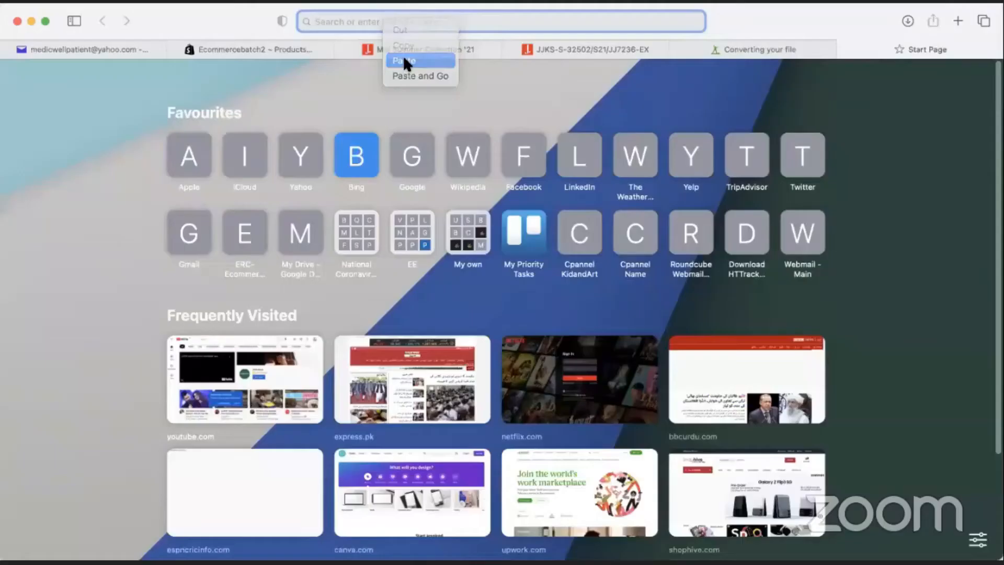
{"action": "left_click", "coordinate": [404, 59]}
{"action": "key", "text": "Return"}
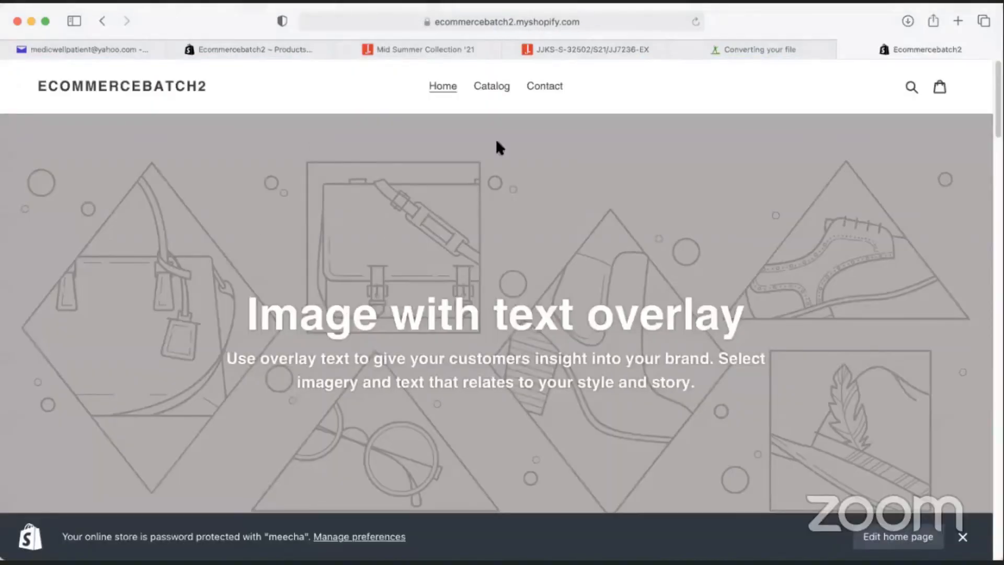
Open the sports watch's product page from the storefront catalog
{"action": "left_click", "coordinate": [491, 86]}
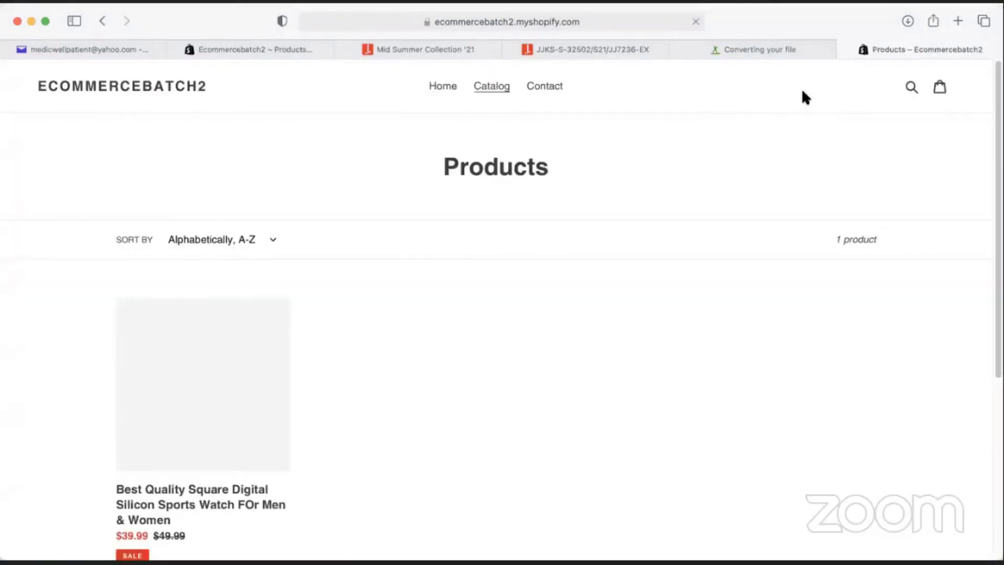
{"action": "scroll", "coordinate": [453, 398], "scroll_direction": "down", "scroll_amount": 3}
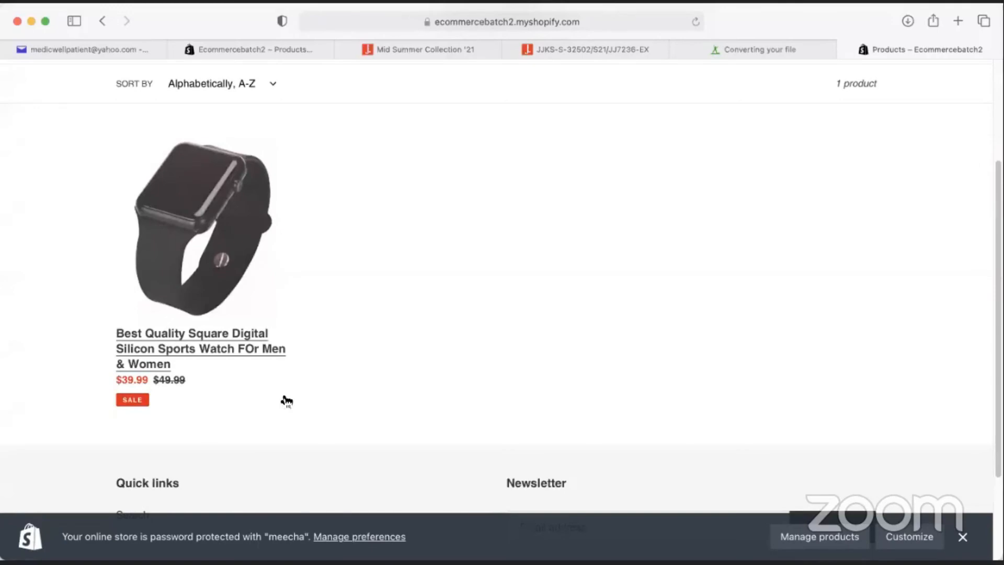
{"action": "left_click", "coordinate": [181, 347]}
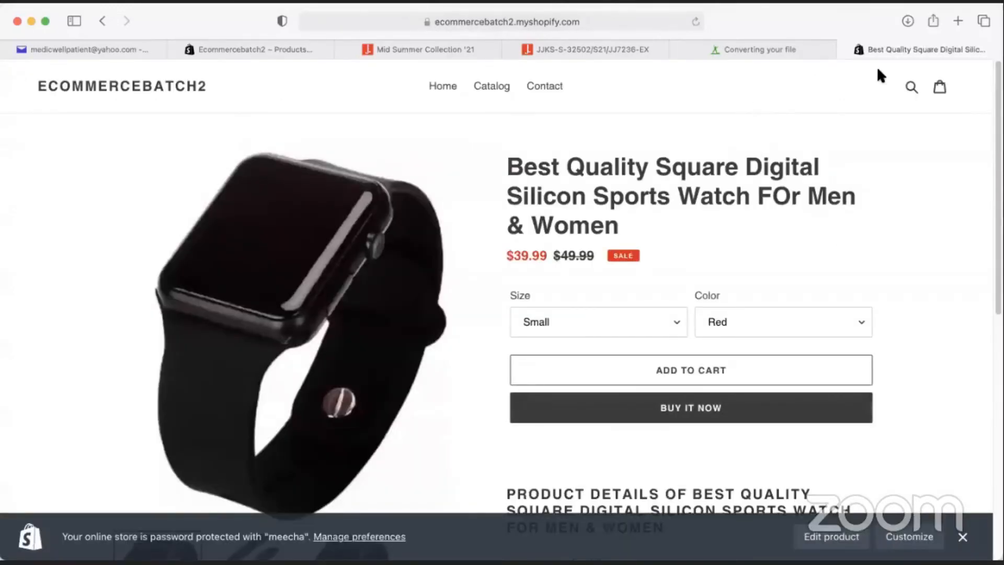
Choose the Medium size on the watch's storefront page and look through the color options, keeping Red
{"action": "left_click", "coordinate": [572, 322]}
{"action": "left_click", "coordinate": [572, 330]}
{"action": "left_click", "coordinate": [740, 321]}
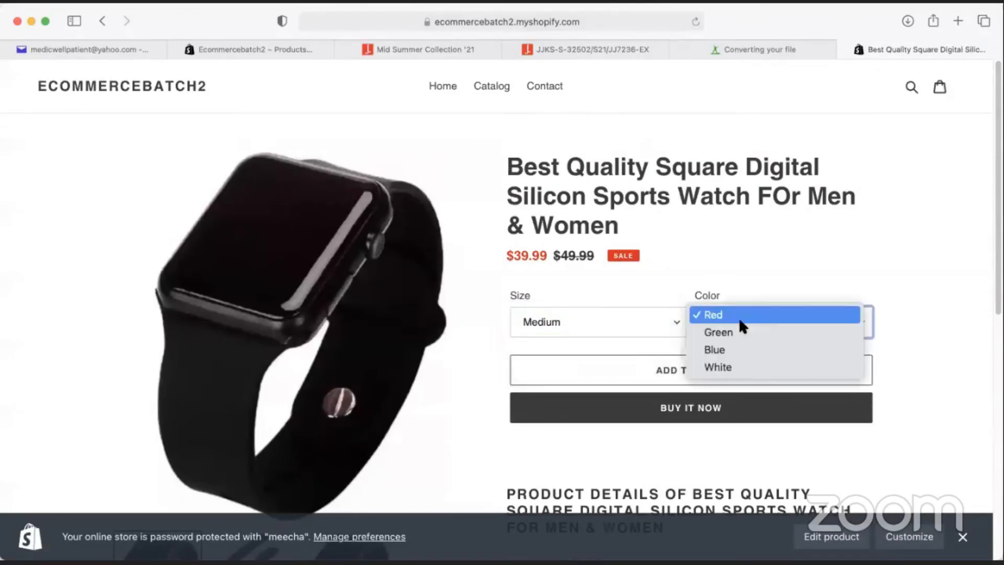
{"action": "left_click", "coordinate": [554, 350]}
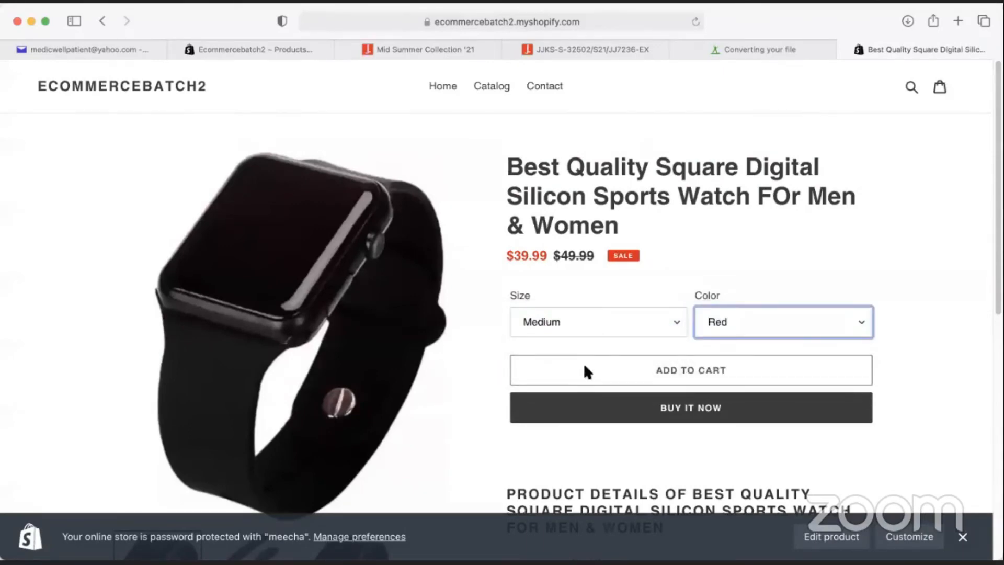
Review the watch's description, images, sale and compare-at prices, size options and page footer on the storefront
{"action": "scroll", "coordinate": [581, 405], "scroll_direction": "down", "scroll_amount": 3}
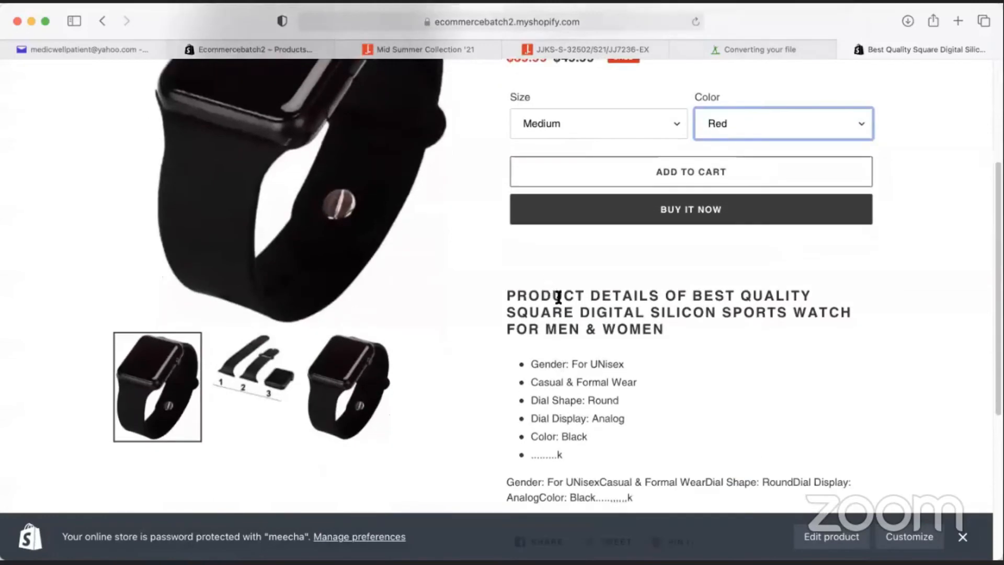
{"action": "scroll", "coordinate": [556, 309], "scroll_direction": "down", "scroll_amount": 5}
{"action": "scroll", "coordinate": [592, 345], "scroll_direction": "up", "scroll_amount": 10}
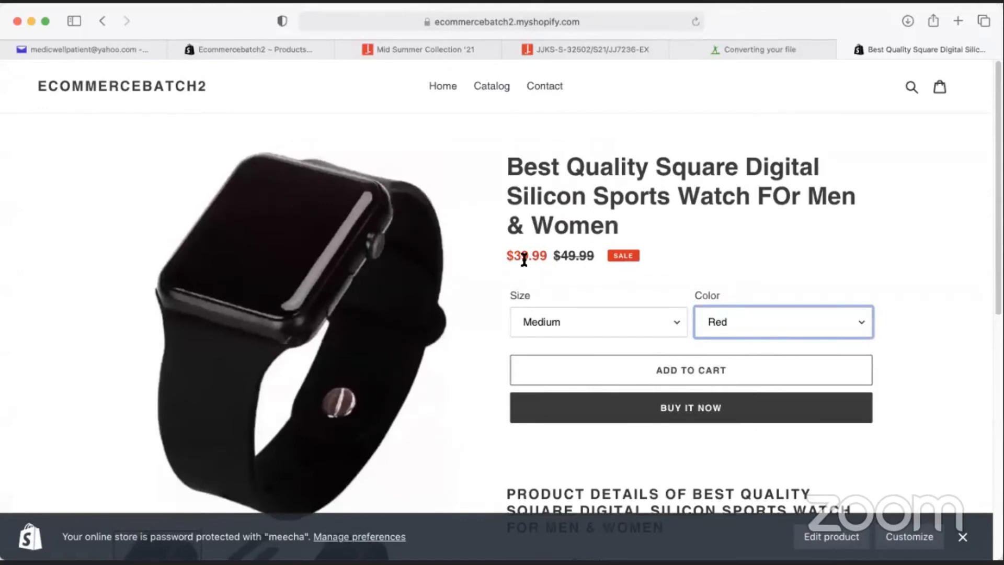
{"action": "left_click_drag", "start_coordinate": [594, 257], "coordinate": [566, 258]}
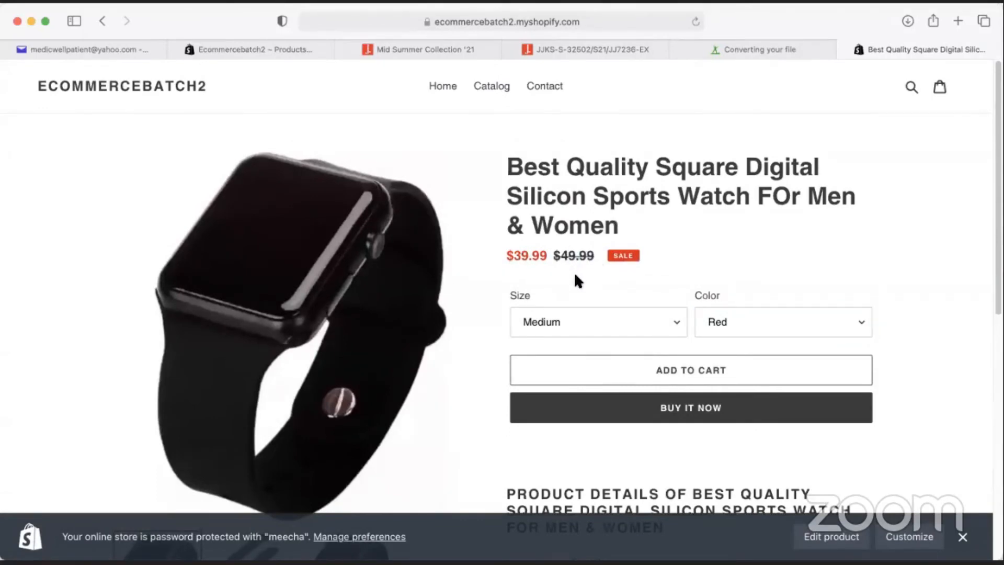
{"action": "left_click", "coordinate": [590, 321]}
{"action": "left_click", "coordinate": [563, 368]}
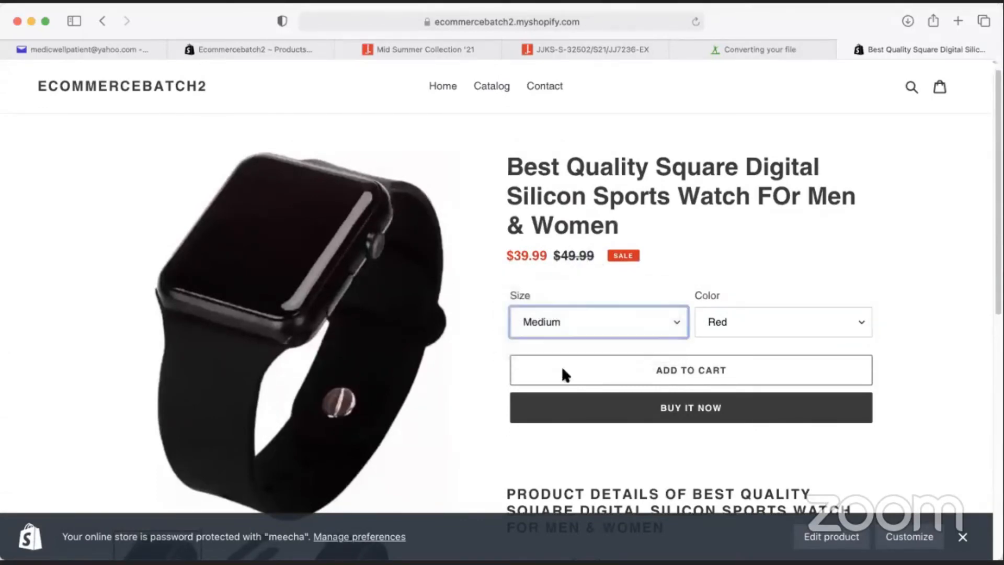
{"action": "scroll", "coordinate": [469, 369], "scroll_direction": "down", "scroll_amount": 10}
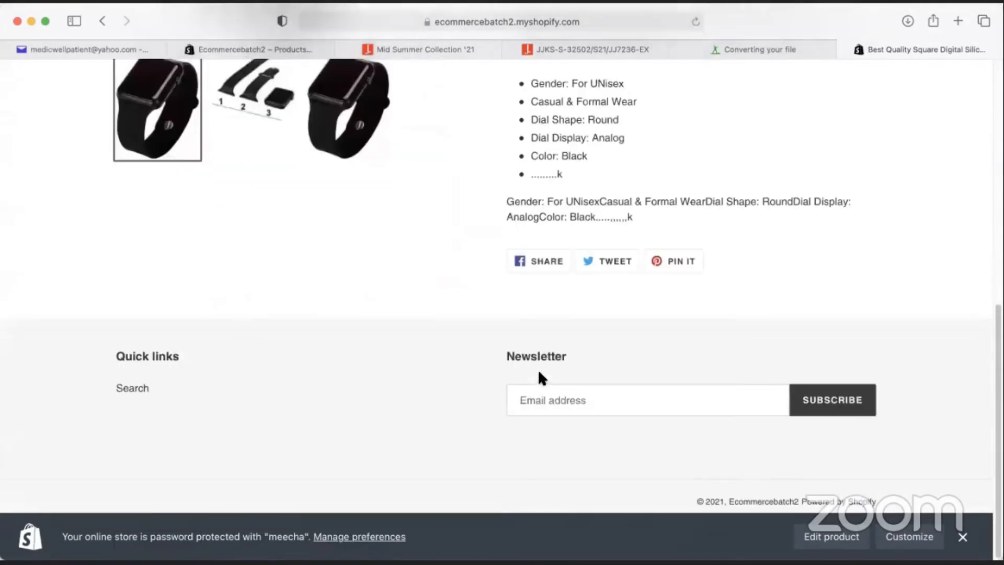
Return to the store admin's product list and reopen the sports watch product for editing
{"action": "scroll", "coordinate": [540, 372], "scroll_direction": "up", "scroll_amount": 5}
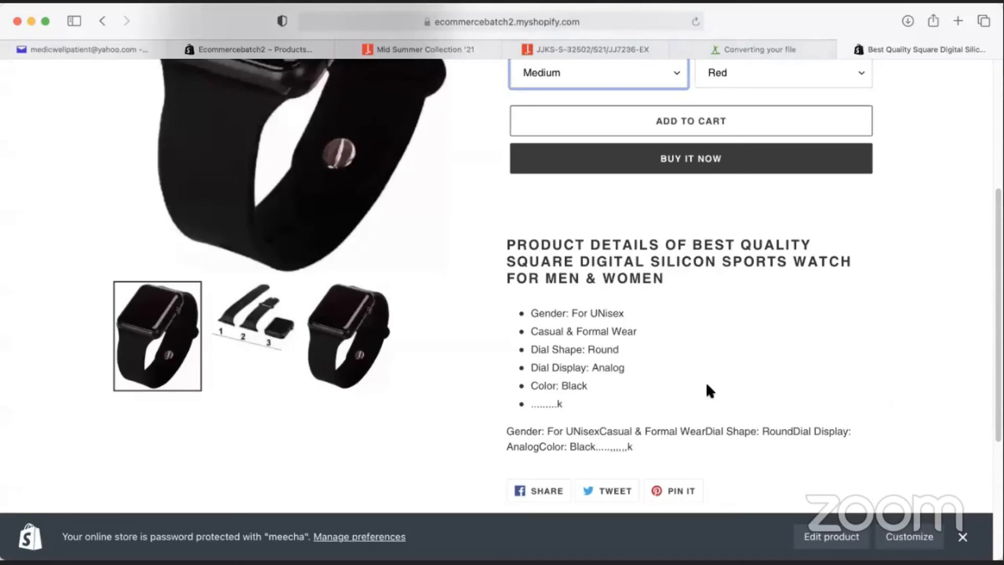
{"action": "scroll", "coordinate": [705, 382], "scroll_direction": "up", "scroll_amount": 5}
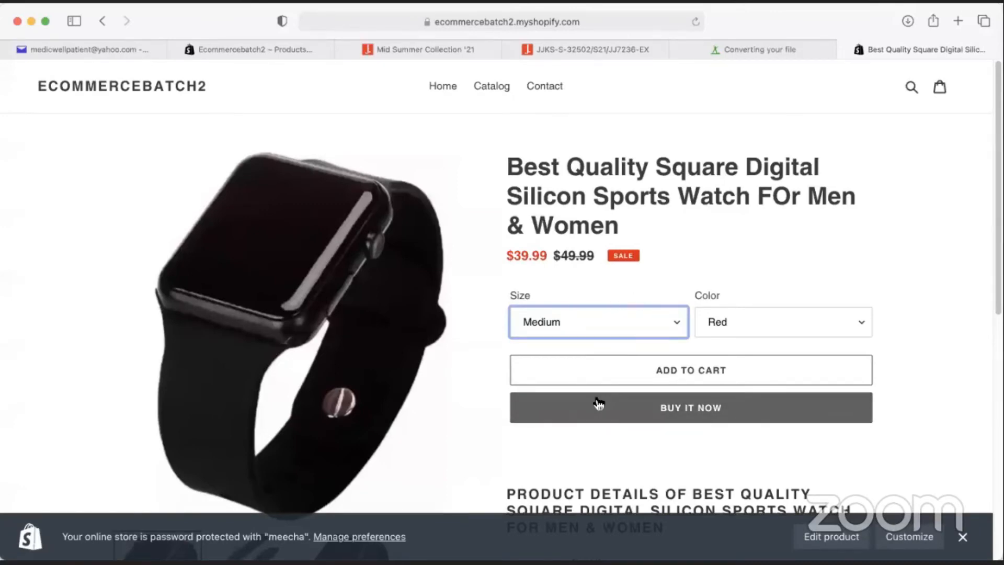
{"action": "left_click", "coordinate": [280, 52]}
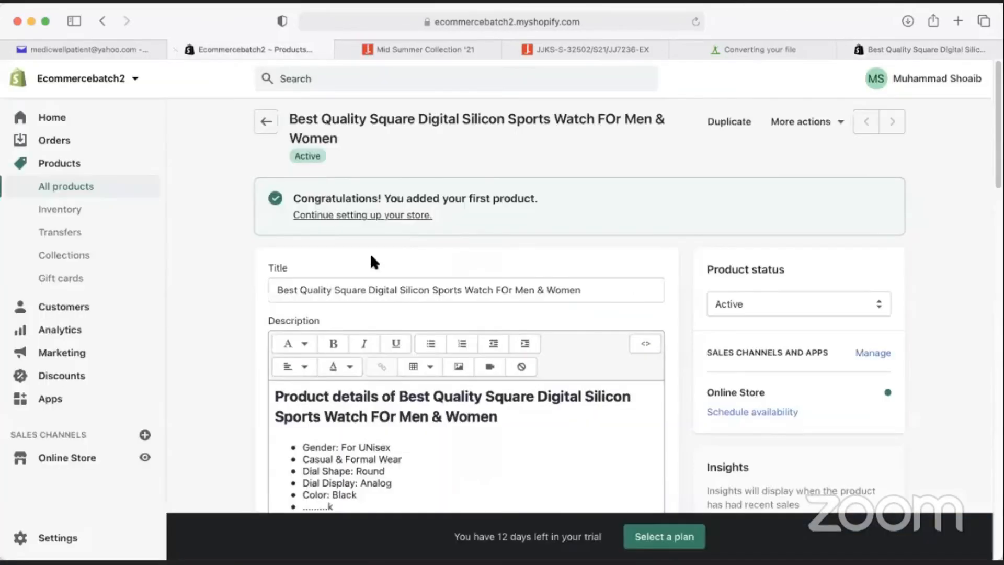
{"action": "left_click", "coordinate": [63, 187]}
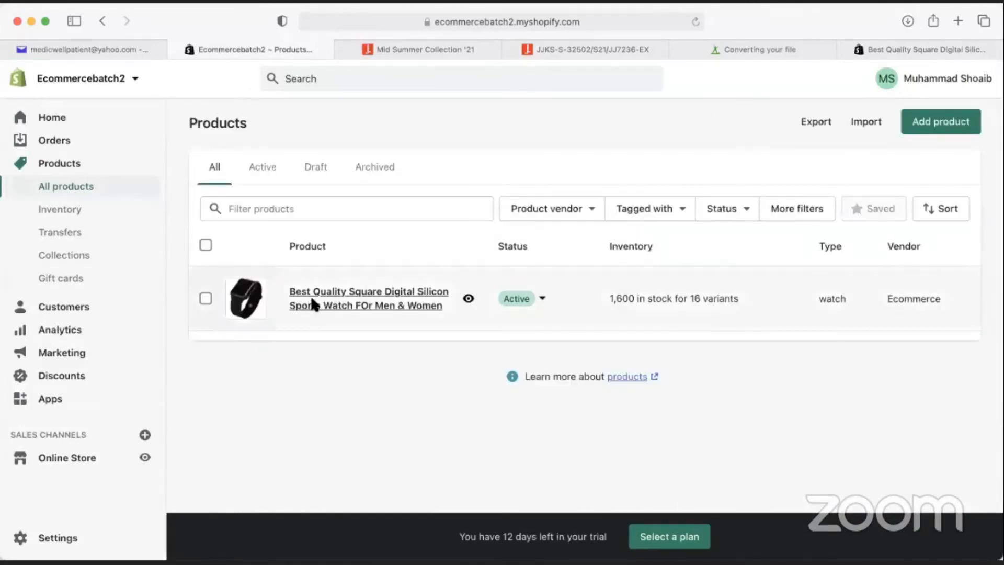
{"action": "left_click", "coordinate": [312, 305]}
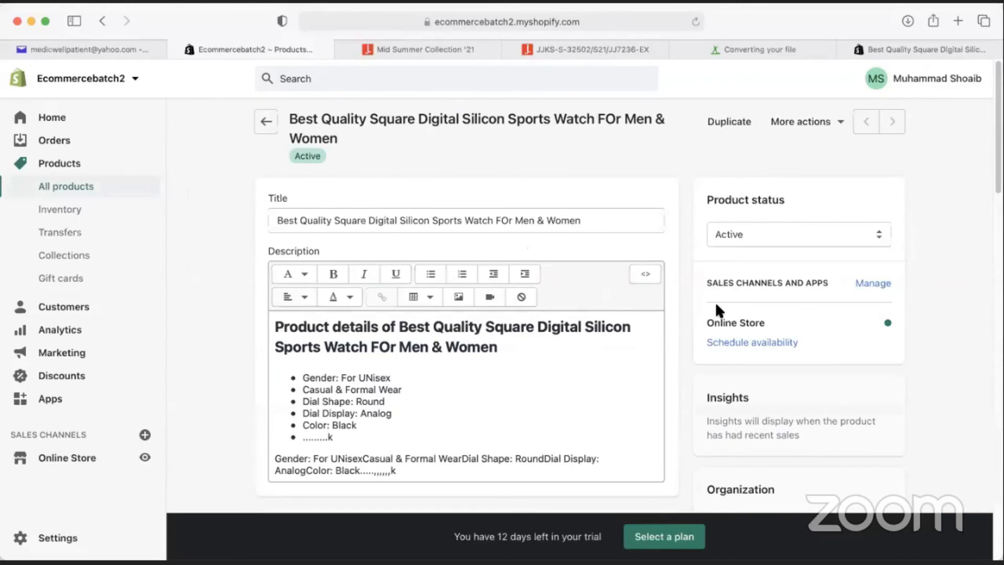
Look through the watch's media and organization details down to its list of size and color variants
{"action": "scroll", "coordinate": [683, 364], "scroll_direction": "down", "scroll_amount": 10}
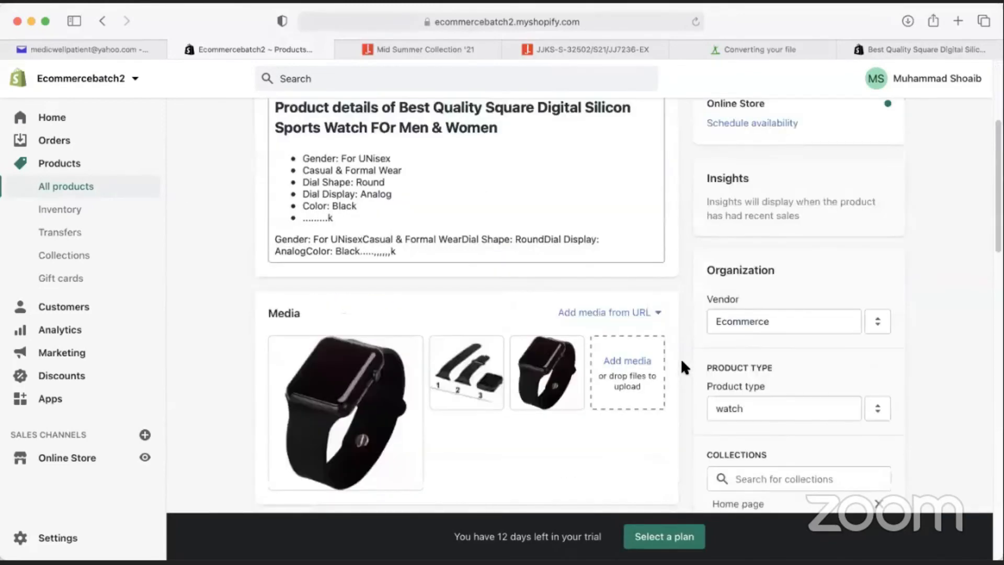
{"action": "scroll", "coordinate": [683, 363], "scroll_direction": "down", "scroll_amount": 5}
{"action": "scroll", "coordinate": [687, 371], "scroll_direction": "up", "scroll_amount": 10}
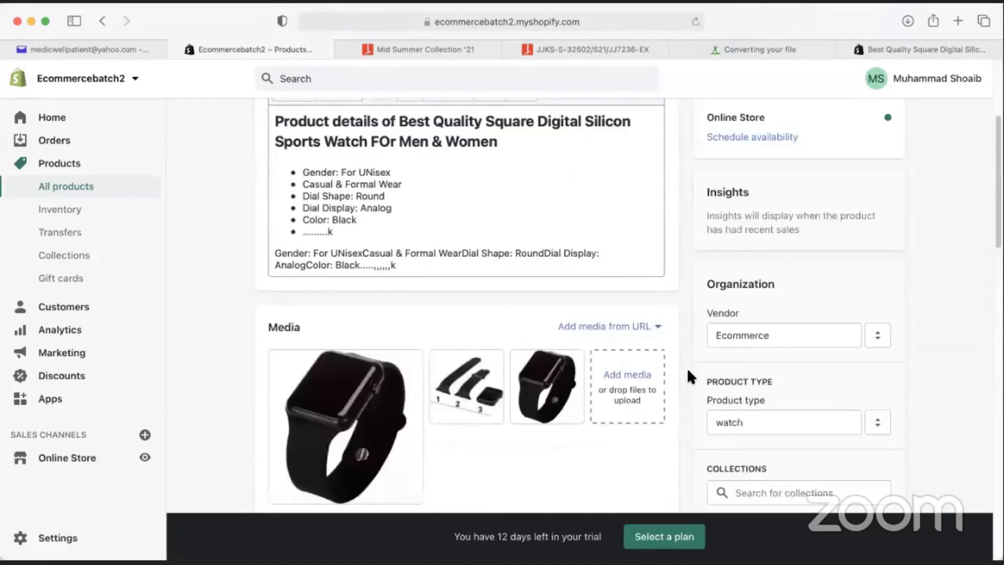
{"action": "scroll", "coordinate": [687, 367], "scroll_direction": "down", "scroll_amount": 7}
{"action": "scroll", "coordinate": [235, 370], "scroll_direction": "down", "scroll_amount": 3}
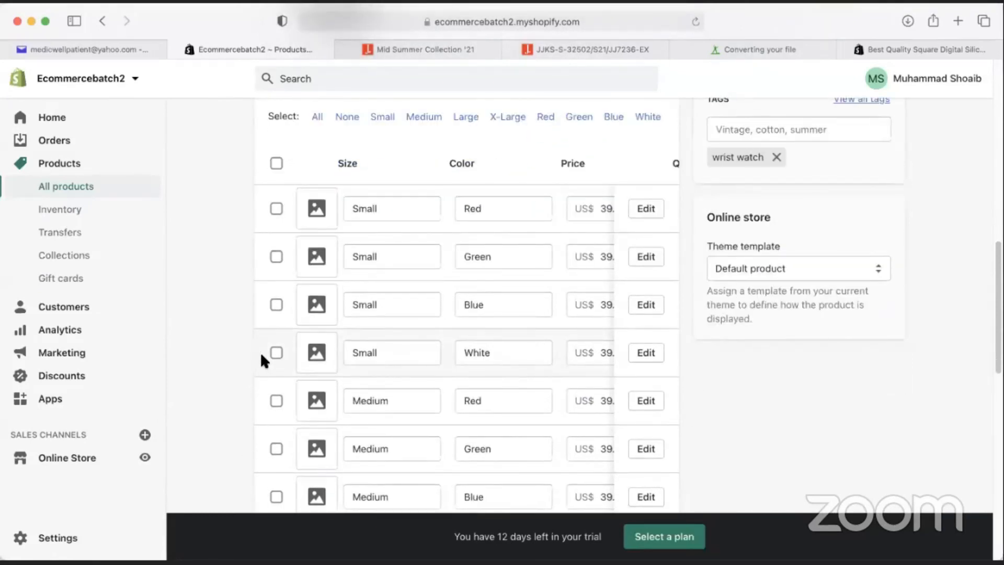
{"action": "scroll", "coordinate": [256, 350], "scroll_direction": "up", "scroll_amount": 1}
{"action": "scroll", "coordinate": [246, 348], "scroll_direction": "down", "scroll_amount": 1}
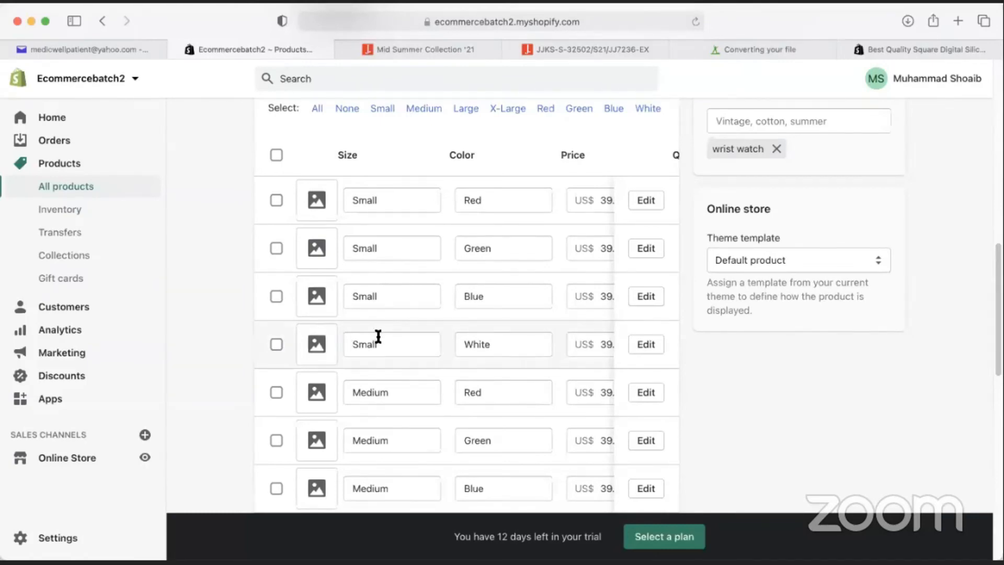
{"action": "scroll", "coordinate": [247, 349], "scroll_direction": "down", "scroll_amount": 2}
{"action": "scroll", "coordinate": [247, 348], "scroll_direction": "up", "scroll_amount": 3}
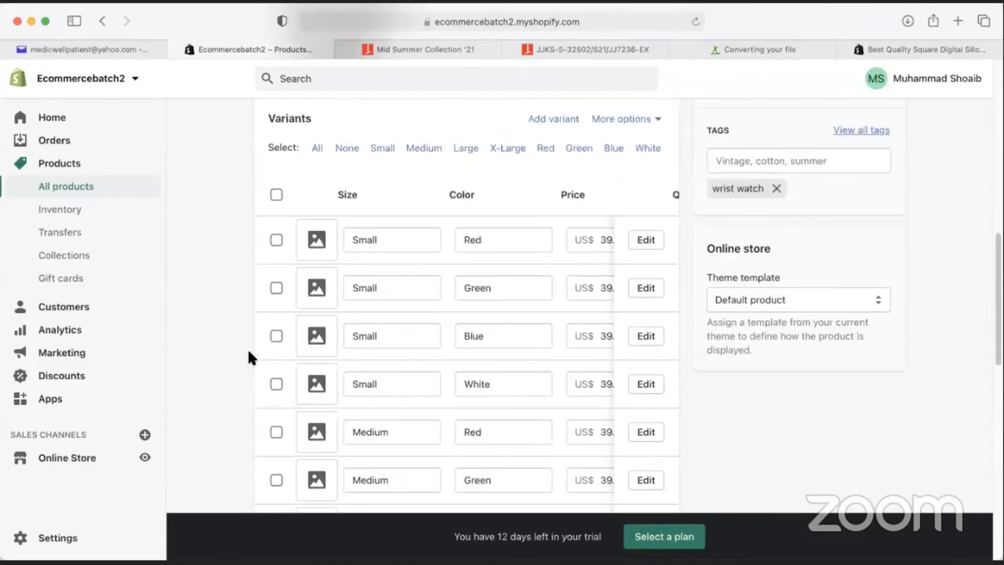
{"action": "scroll", "coordinate": [234, 353], "scroll_direction": "down", "scroll_amount": 1}
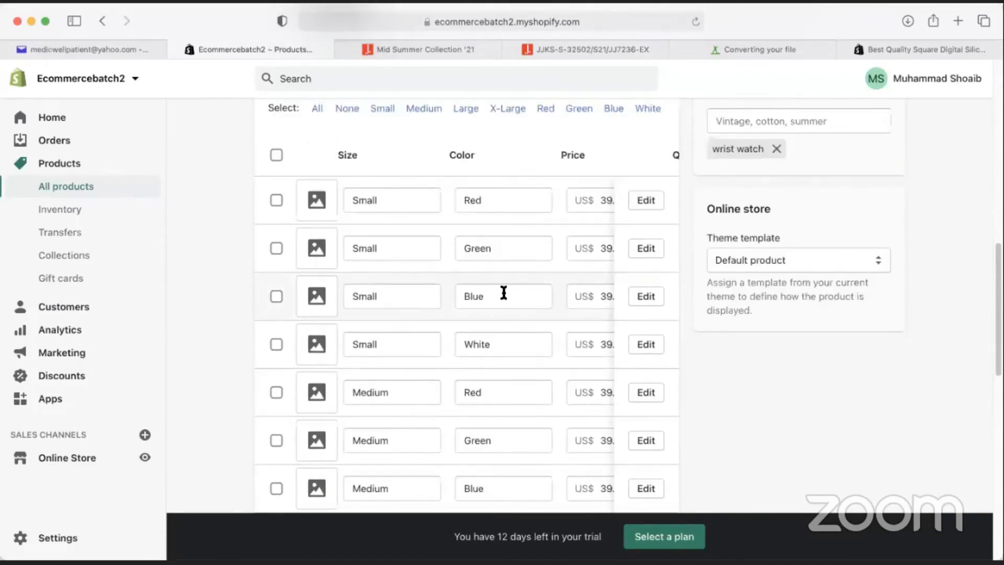
Set the price of the Small Red variant to US$ 45
{"action": "left_click", "coordinate": [513, 199]}
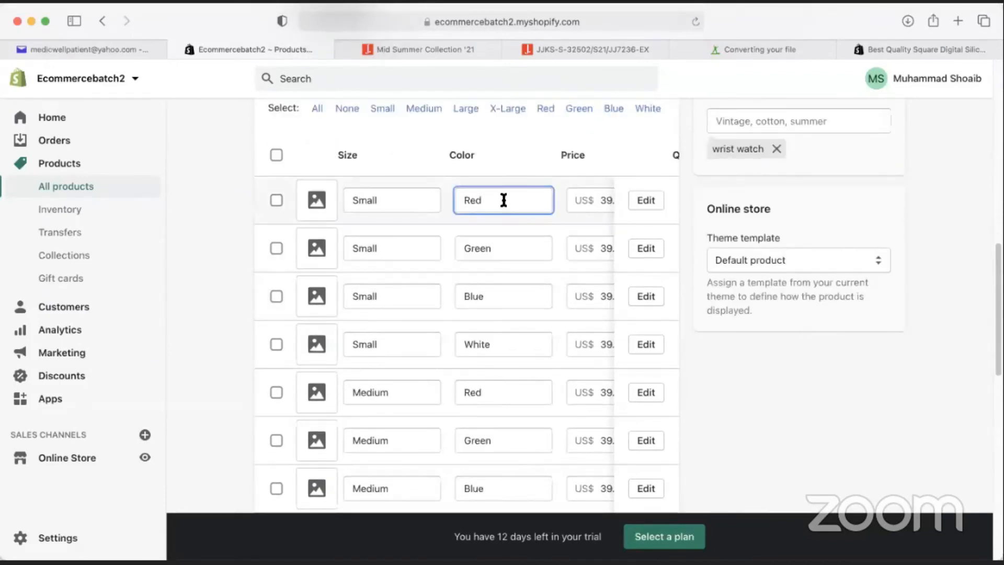
{"action": "left_click", "coordinate": [587, 201]}
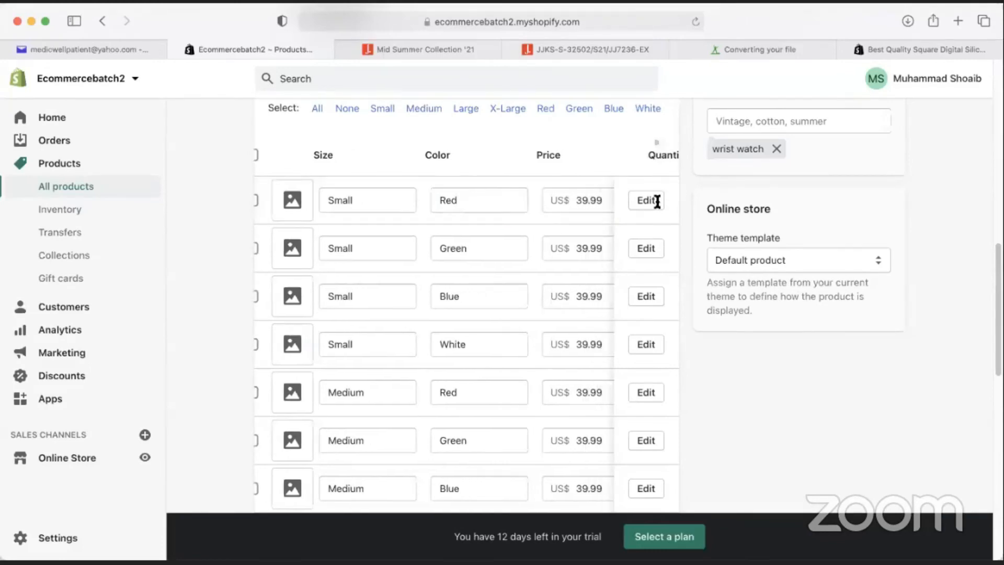
{"action": "double_click", "coordinate": [590, 200]}
{"action": "left_click", "coordinate": [352, 200]}
{"action": "left_click_drag", "start_coordinate": [365, 200], "coordinate": [283, 215]}
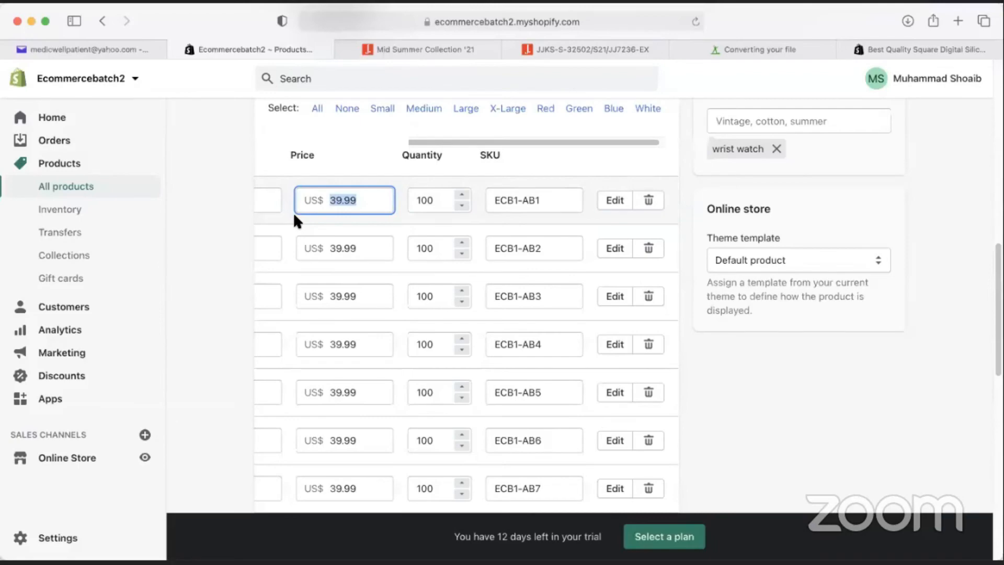
{"action": "type", "text": "45"}
{"action": "left_click", "coordinate": [357, 165]}
{"action": "left_click", "coordinate": [403, 393]}
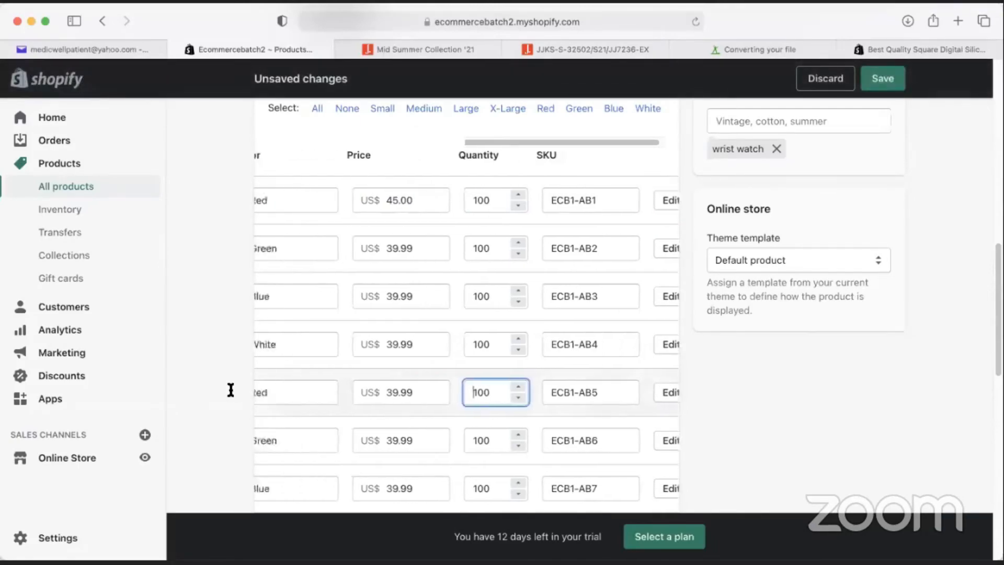
Open the Medium Red variant's price for editing, and set the Large Red variant's price to US$ 45
{"action": "scroll", "coordinate": [230, 390], "scroll_direction": "left", "scroll_amount": 4}
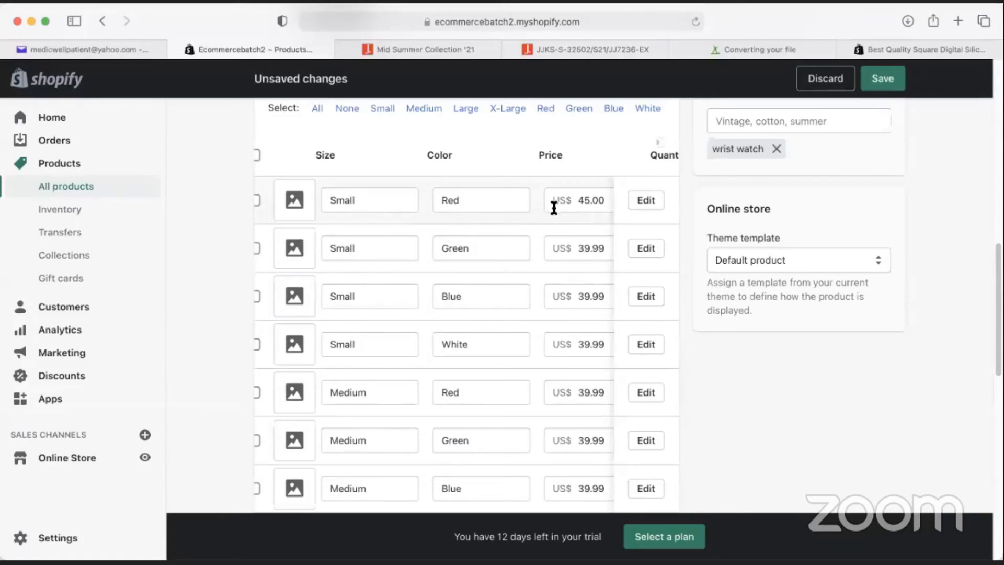
{"action": "scroll", "coordinate": [414, 333], "scroll_direction": "down", "scroll_amount": 1}
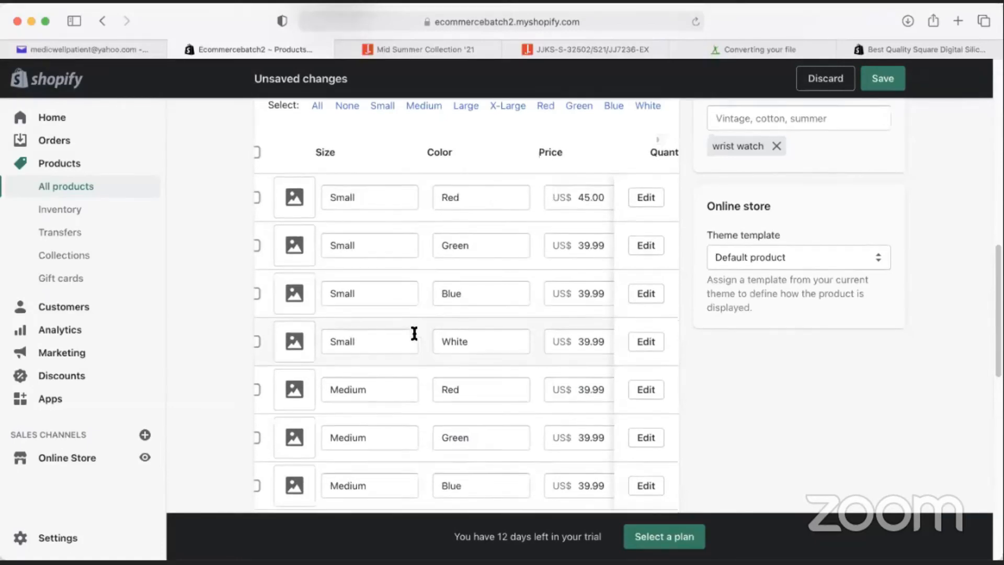
{"action": "scroll", "coordinate": [414, 333], "scroll_direction": "down", "scroll_amount": 1}
{"action": "left_click", "coordinate": [607, 384]}
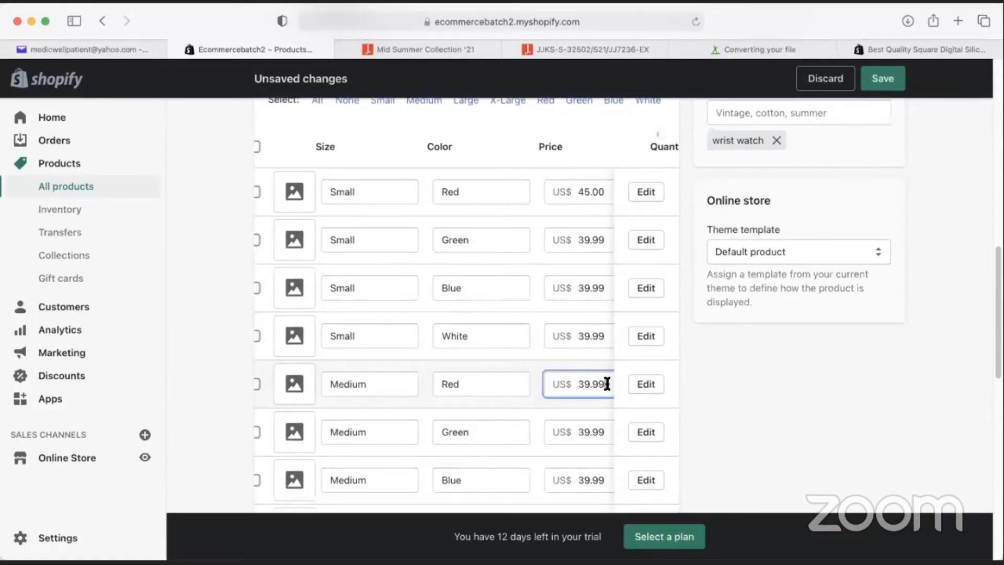
{"action": "scroll", "coordinate": [485, 332], "scroll_direction": "down", "scroll_amount": 7}
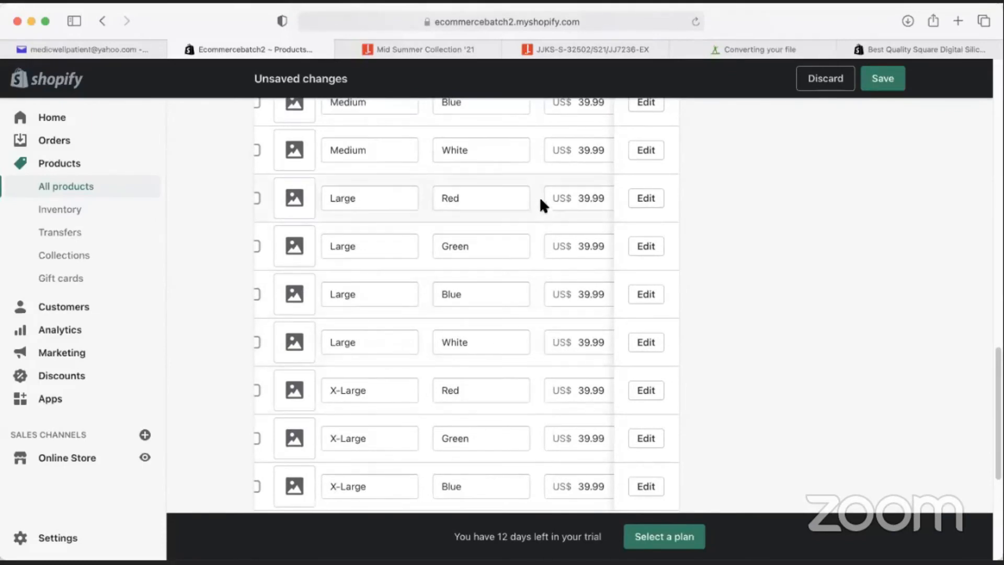
{"action": "left_click_drag", "start_coordinate": [579, 197], "coordinate": [601, 202]}
{"action": "type", "text": "45"}
{"action": "left_click", "coordinate": [489, 319]}
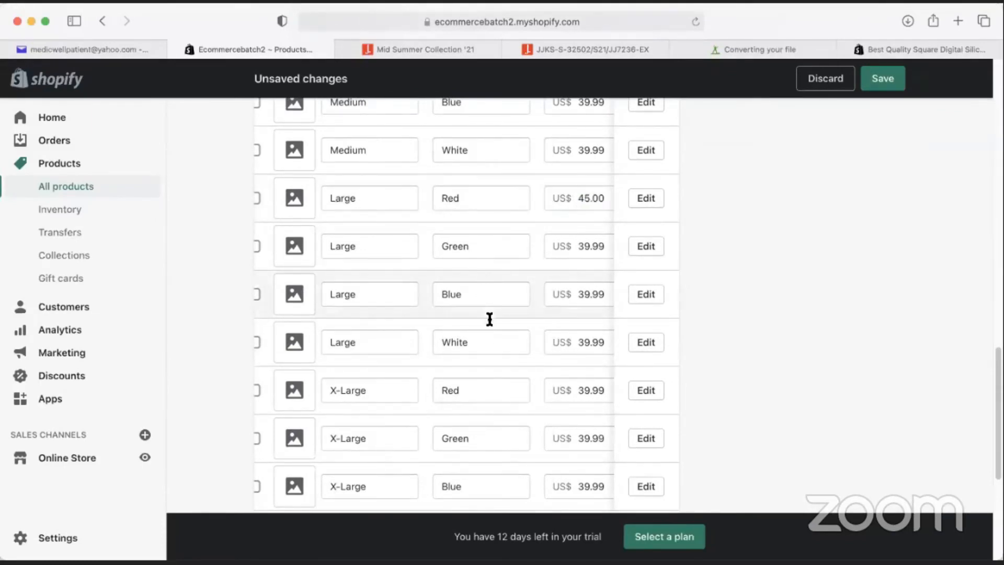
Set the X-Large Red variant's price to US$ 45 and save the product
{"action": "scroll", "coordinate": [497, 340], "scroll_direction": "down", "scroll_amount": 2}
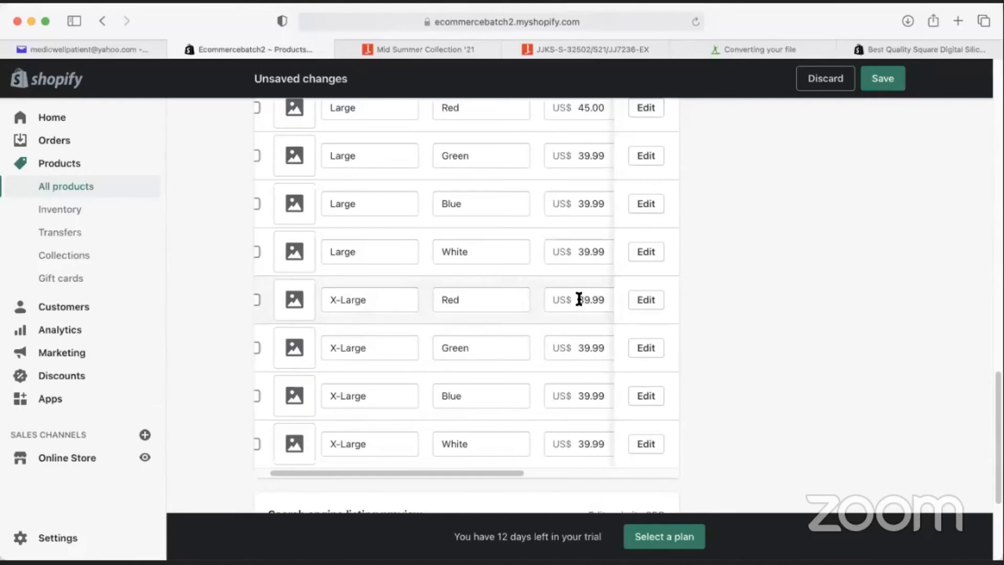
{"action": "left_click_drag", "start_coordinate": [579, 300], "coordinate": [638, 300]}
{"action": "type", "text": "45"}
{"action": "left_click", "coordinate": [253, 398]}
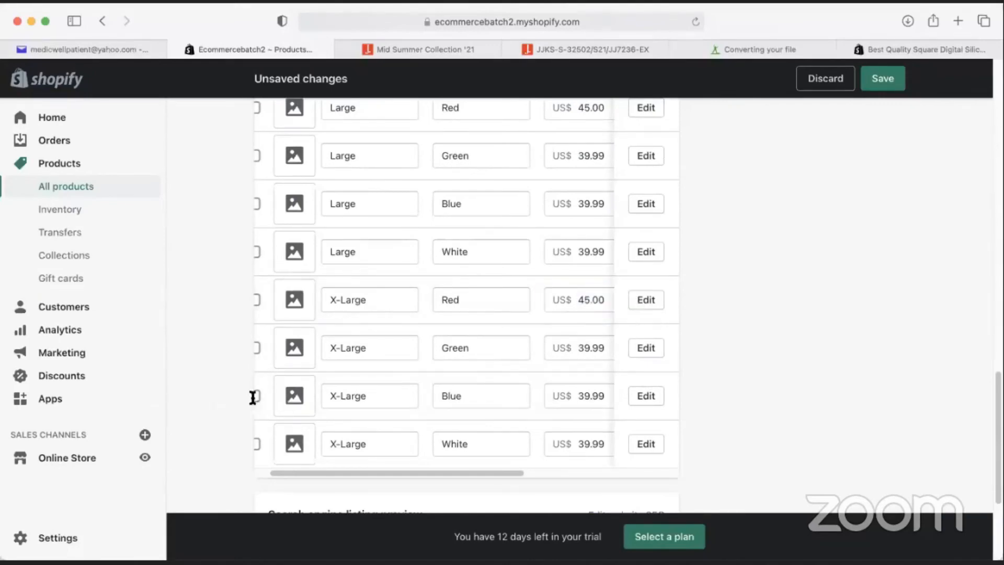
{"action": "scroll", "coordinate": [688, 370], "scroll_direction": "up", "scroll_amount": 15}
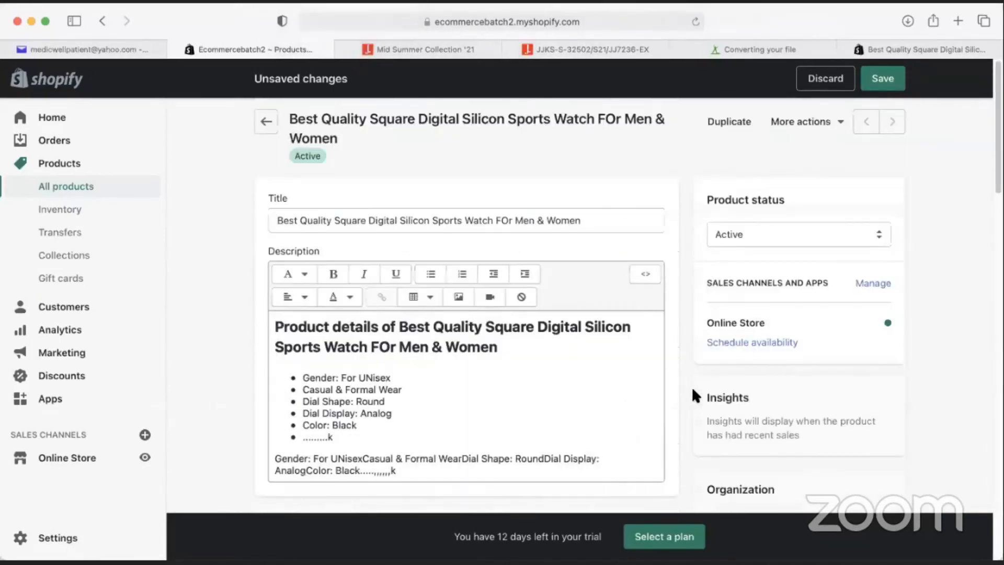
{"action": "left_click", "coordinate": [883, 78]}
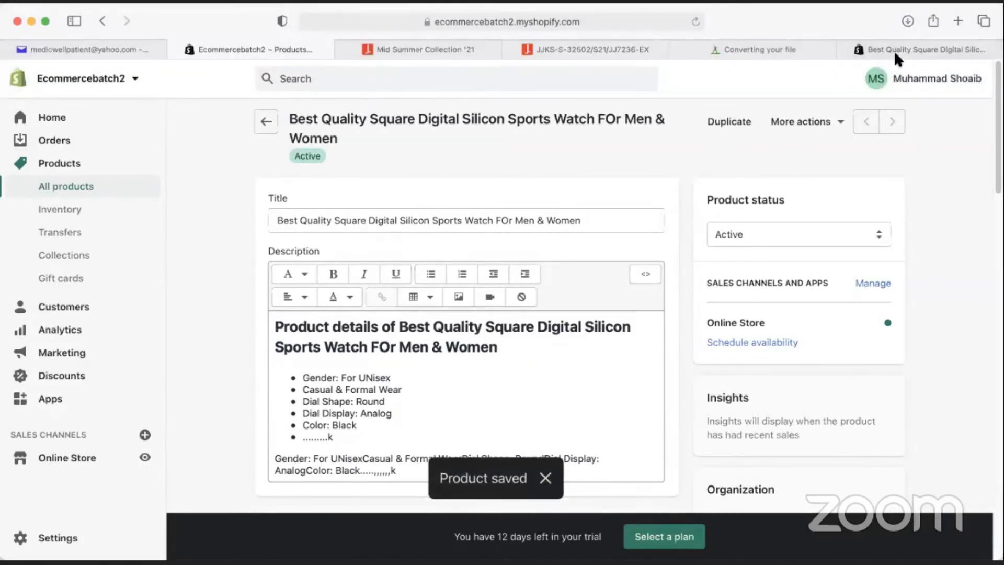
Reload the watch's storefront page and choose size Large and color Green to check the variant's price
{"action": "left_click", "coordinate": [893, 49]}
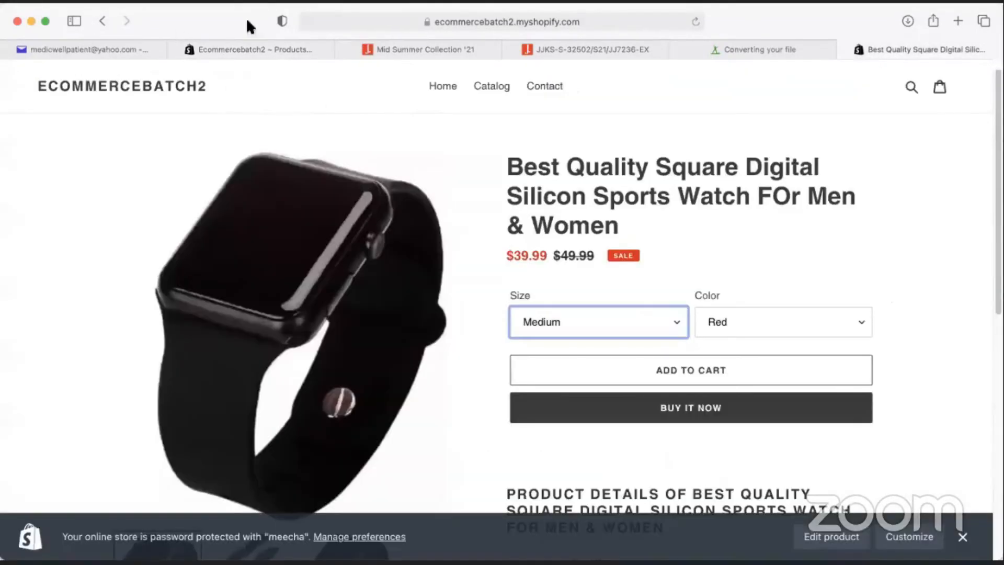
{"action": "left_click", "coordinate": [696, 22]}
{"action": "left_click", "coordinate": [607, 322]}
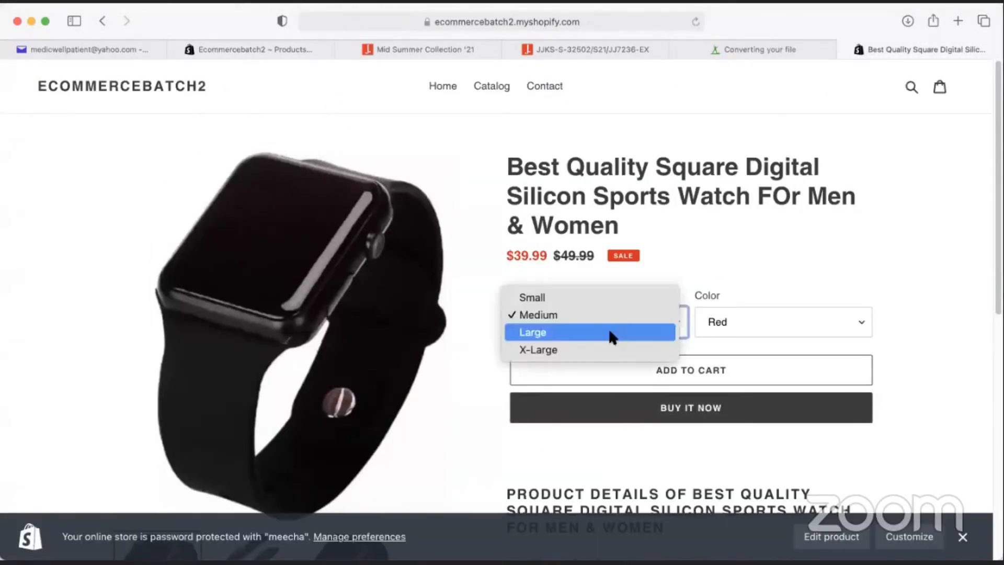
{"action": "left_click", "coordinate": [544, 336]}
{"action": "left_click", "coordinate": [761, 319]}
{"action": "left_click", "coordinate": [762, 337]}
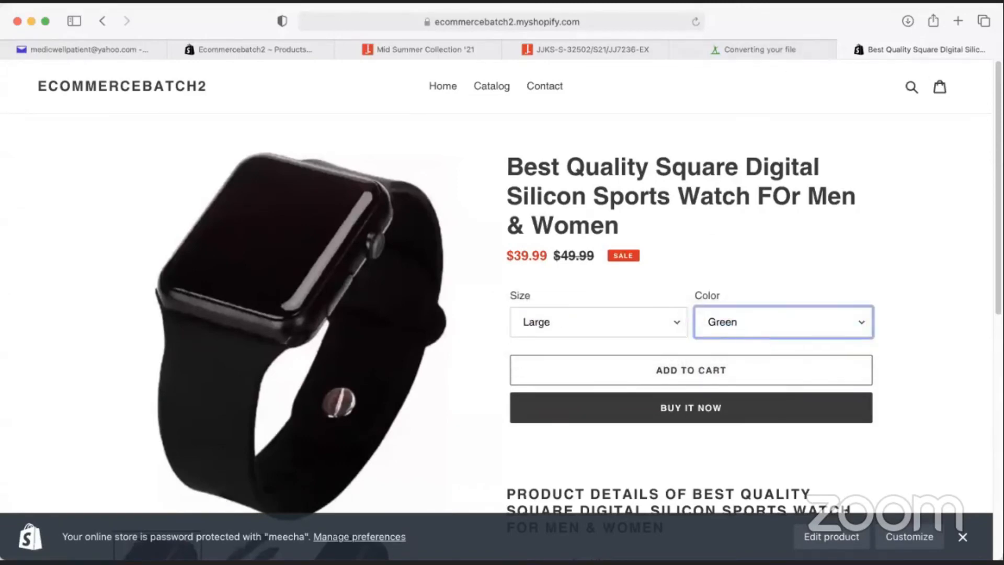
Close the storefront page and reopen the watch's storefront page in a new browser tab using the address ecommercebatch2.myshopify.com copied from the admin
{"action": "key", "text": "super+w"}
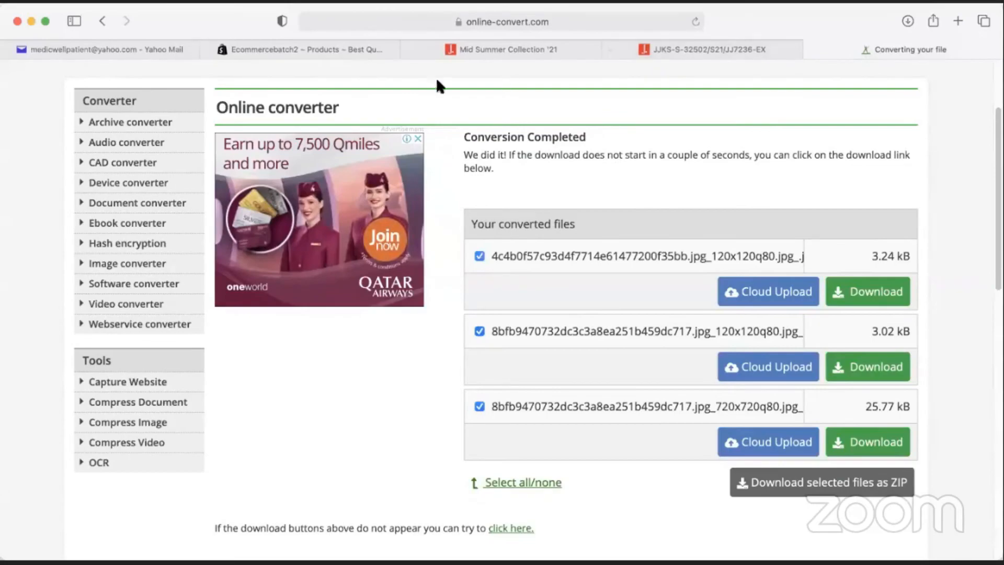
{"action": "left_click", "coordinate": [324, 52]}
{"action": "double_click", "coordinate": [399, 22]}
{"action": "key", "text": "super+c"}
{"action": "key", "text": "super+t"}
{"action": "key", "text": "super+v"}
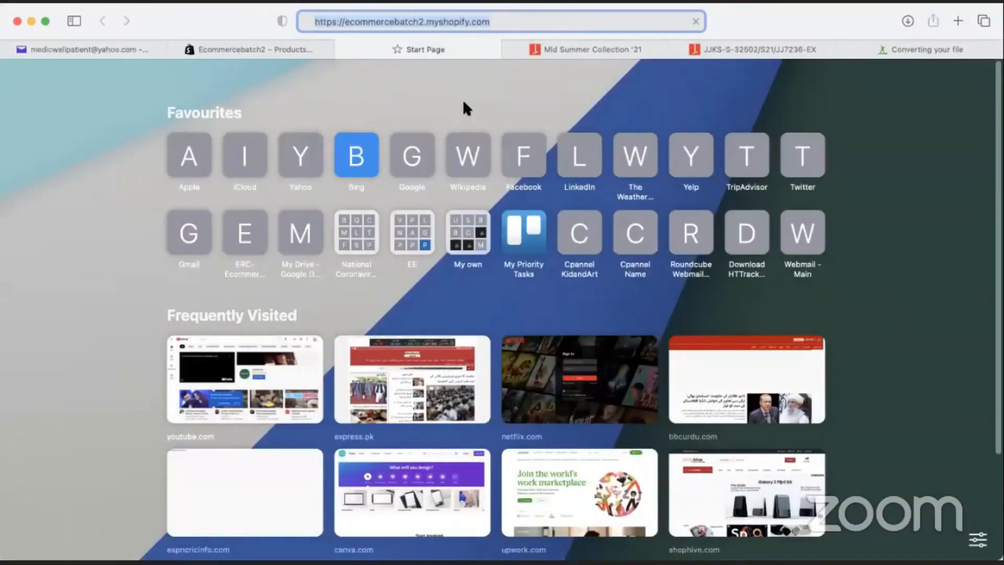
{"action": "key", "text": "Return"}
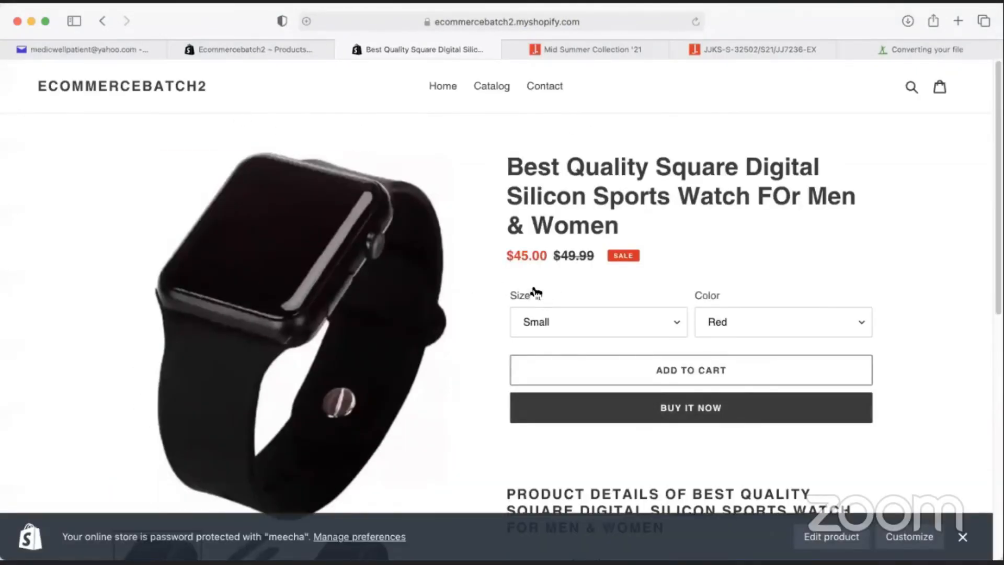
Keep size Small and switch the color to Blue, Red and White to compare the variants' storefront prices
{"action": "left_click", "coordinate": [723, 322]}
{"action": "left_click", "coordinate": [722, 349]}
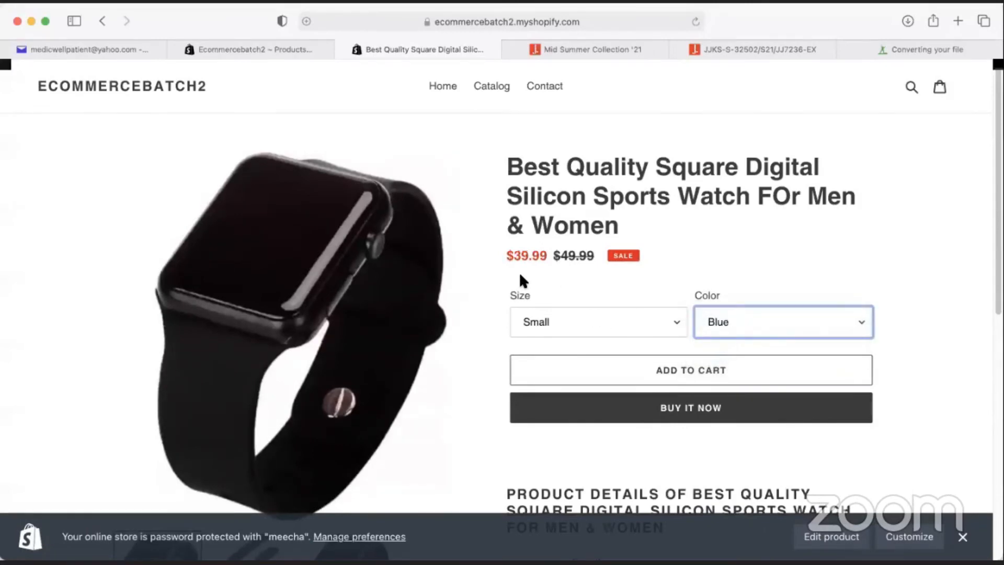
{"action": "left_click", "coordinate": [578, 321]}
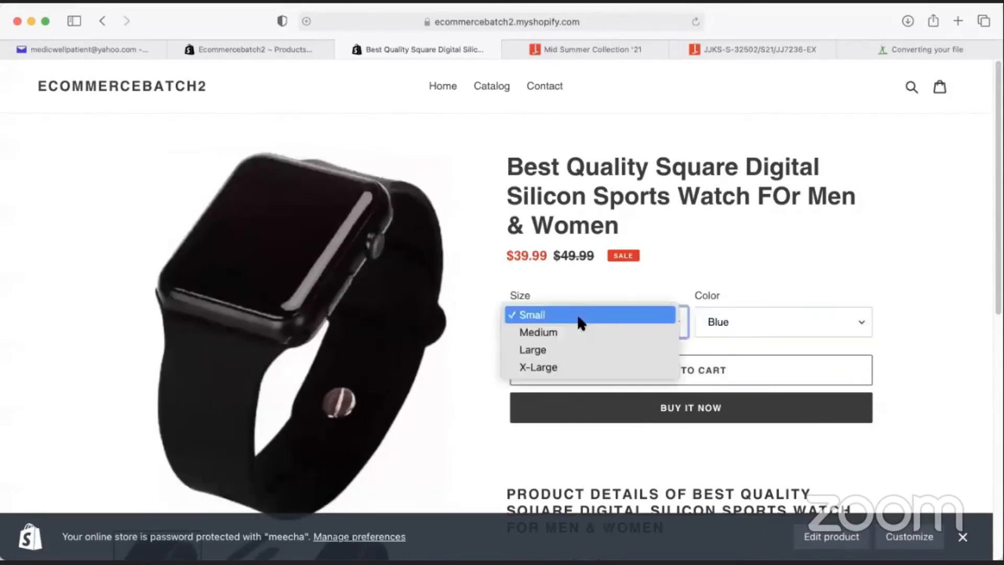
{"action": "left_click", "coordinate": [578, 319]}
{"action": "left_click", "coordinate": [724, 314]}
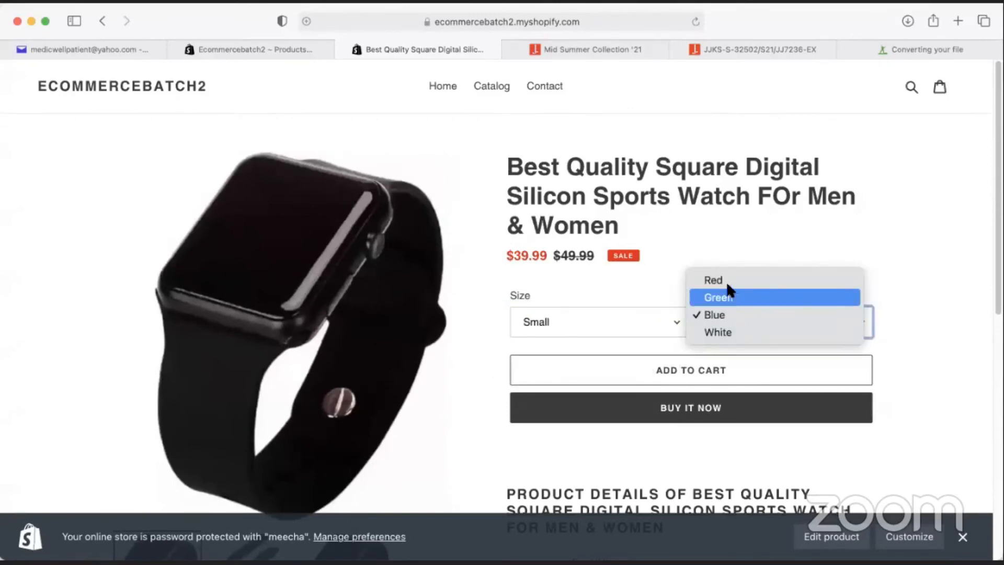
{"action": "left_click", "coordinate": [726, 280]}
{"action": "left_click", "coordinate": [731, 325]}
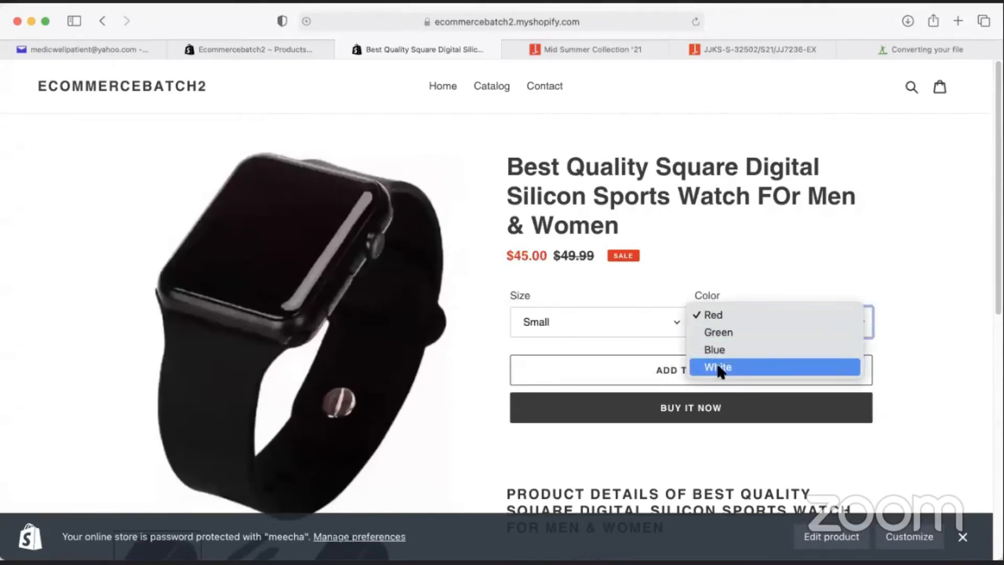
{"action": "left_click", "coordinate": [718, 370]}
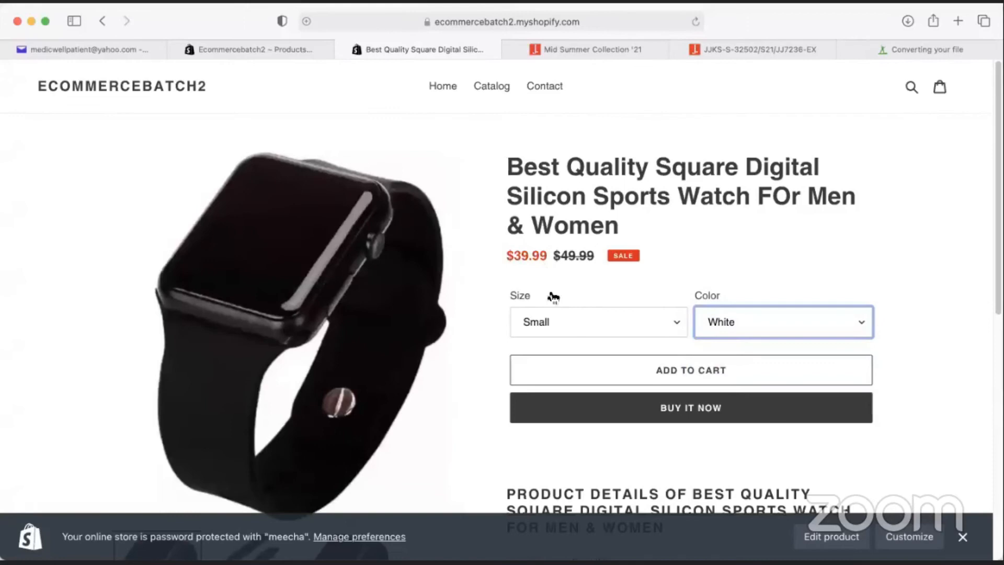
Choose size Medium and color Red on the storefront page to check that variant's price
{"action": "left_click", "coordinate": [633, 325]}
{"action": "left_click", "coordinate": [614, 334]}
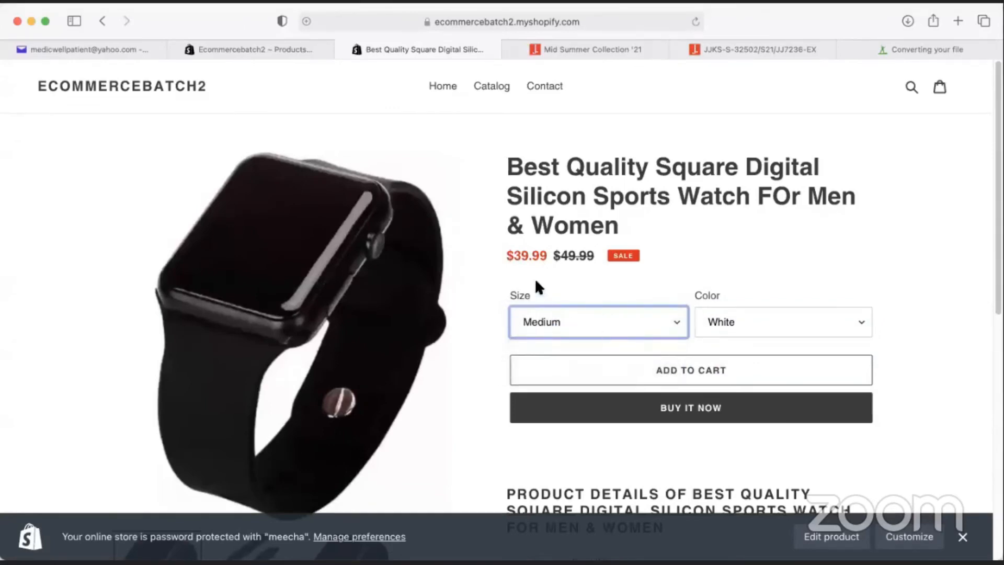
{"action": "left_click", "coordinate": [752, 327]}
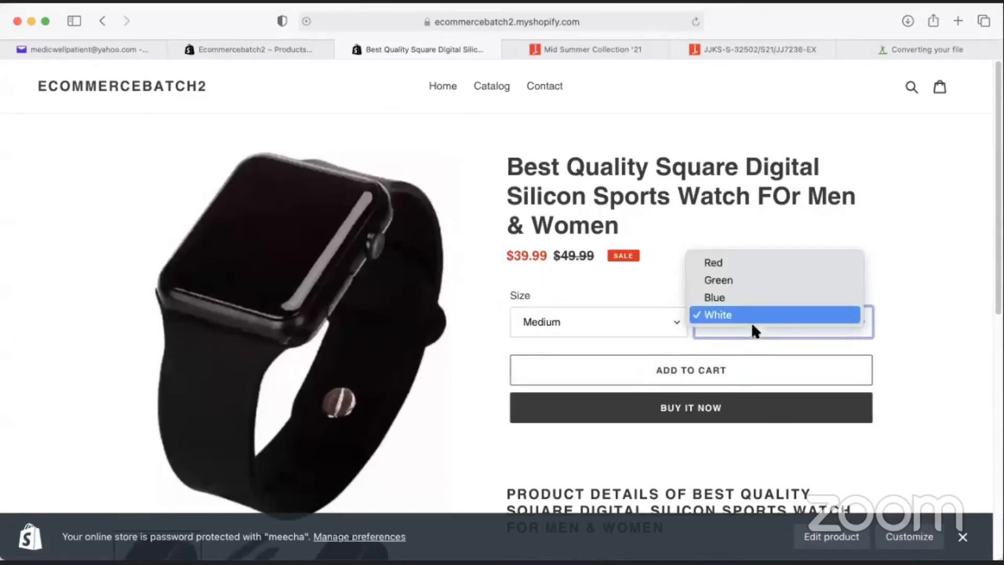
{"action": "left_click", "coordinate": [750, 264]}
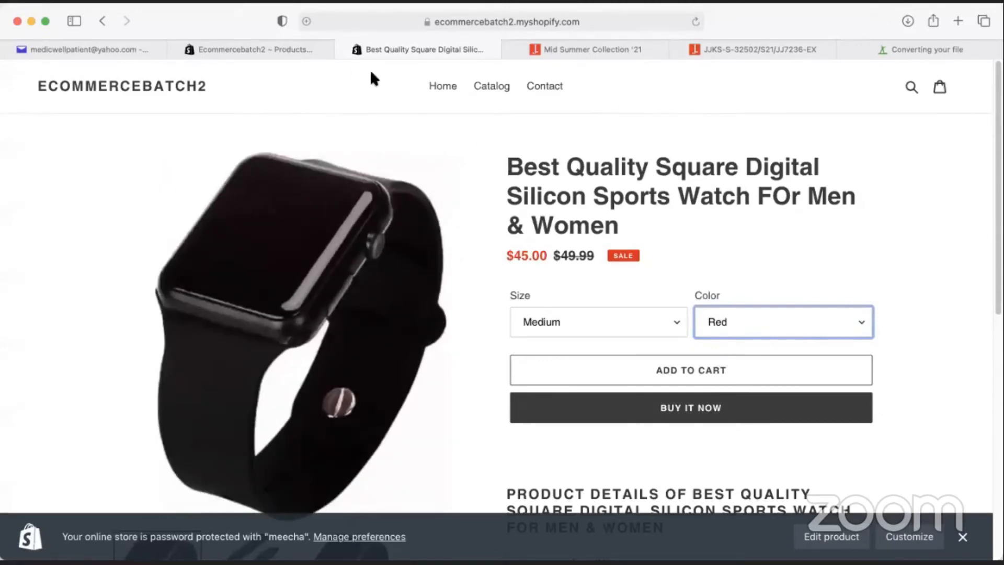
Return to the Shopify admin, reopen the watch from the product list and review its variants' colors, prices and quantities
{"action": "left_click", "coordinate": [272, 47]}
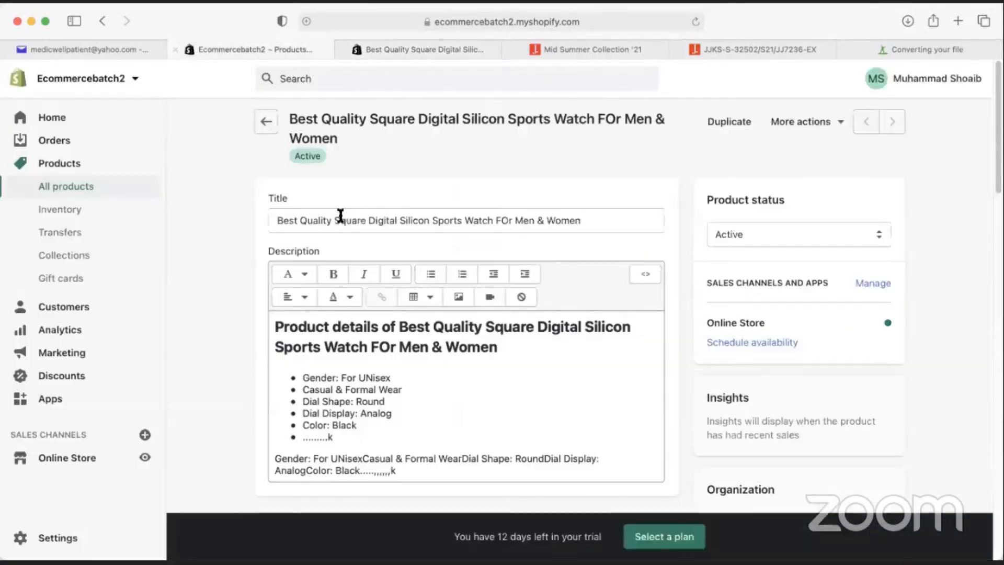
{"action": "left_click", "coordinate": [60, 160]}
{"action": "left_click", "coordinate": [63, 186]}
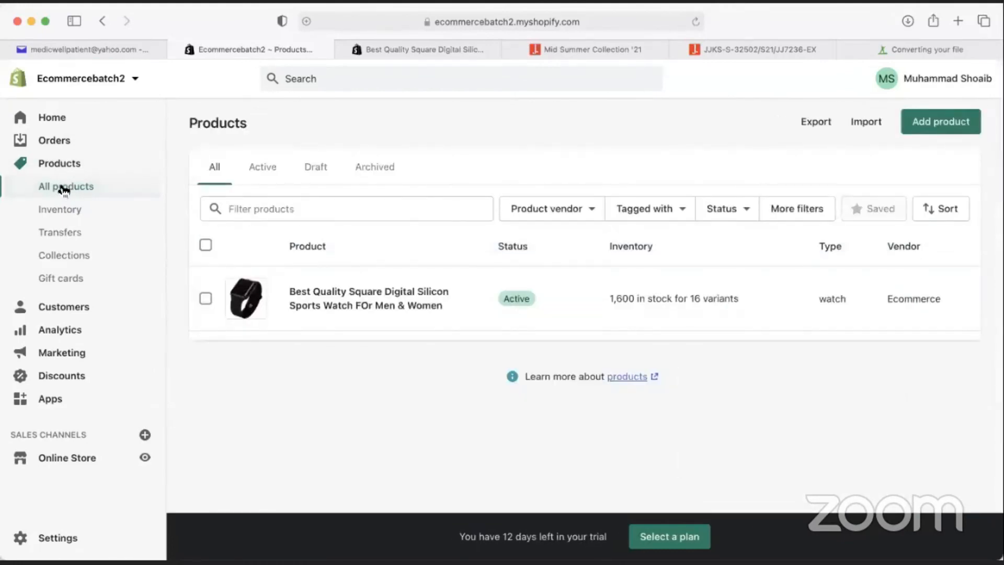
{"action": "left_click", "coordinate": [344, 292]}
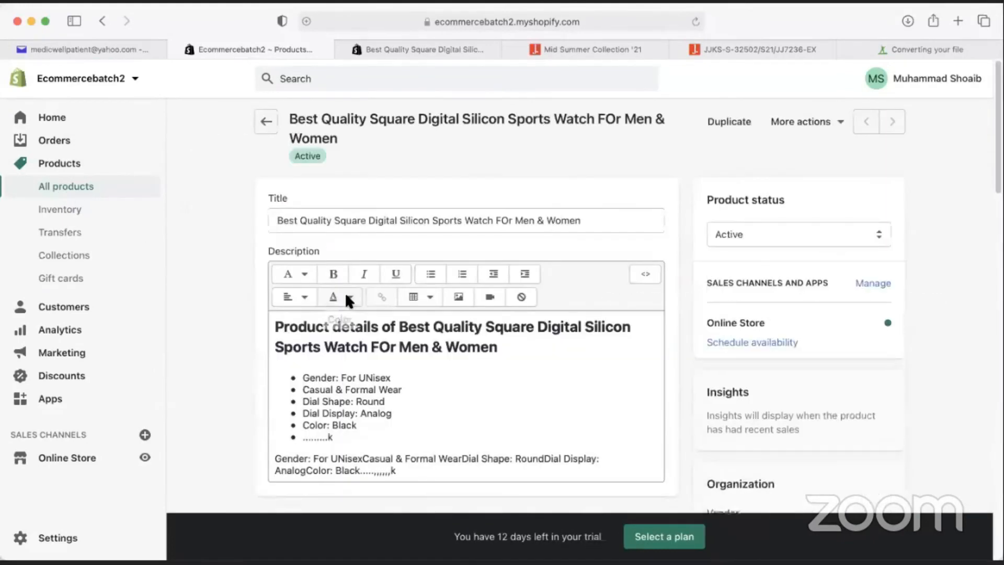
{"action": "scroll", "coordinate": [493, 293], "scroll_direction": "down", "scroll_amount": 15}
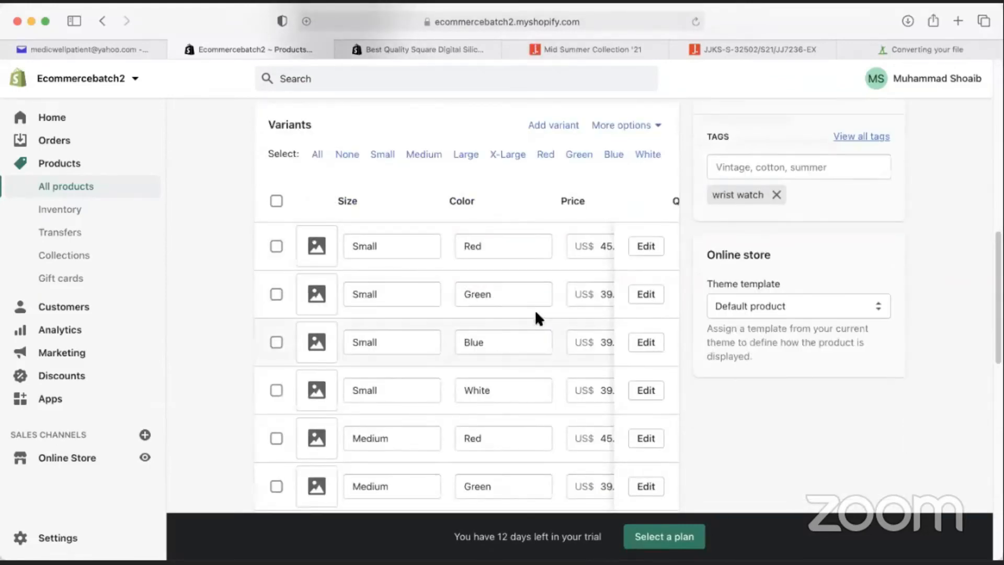
{"action": "left_click_drag", "start_coordinate": [518, 343], "coordinate": [550, 332]}
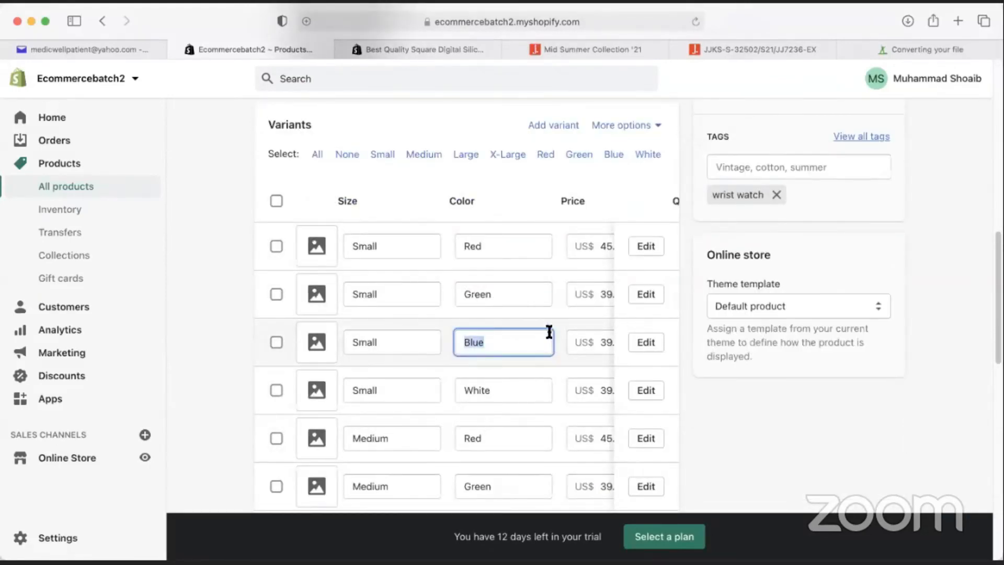
{"action": "left_click", "coordinate": [562, 317]}
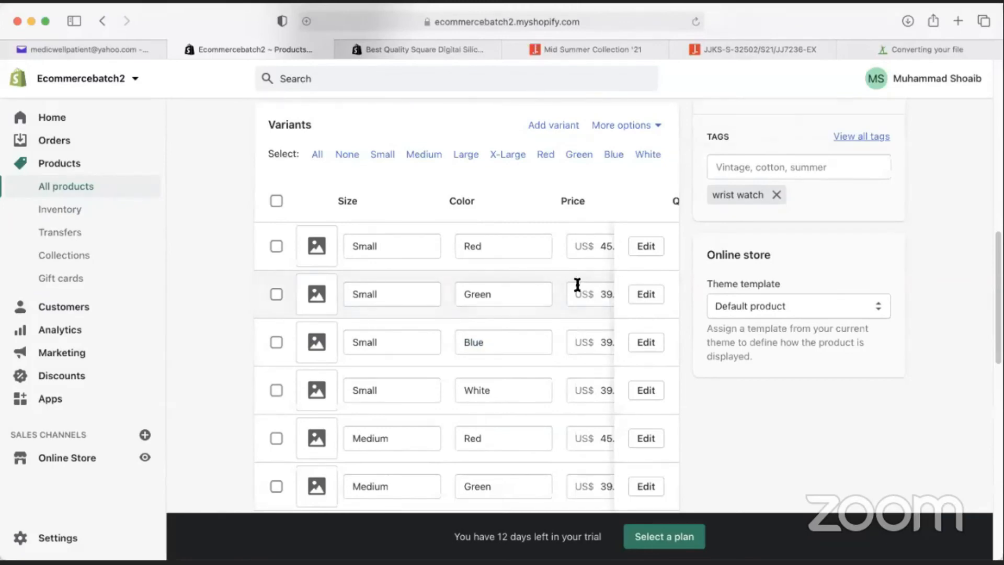
{"action": "scroll", "coordinate": [526, 429], "scroll_direction": "down", "scroll_amount": 8}
{"action": "scroll", "coordinate": [526, 429], "scroll_direction": "right", "scroll_amount": 3}
{"action": "scroll", "coordinate": [486, 335], "scroll_direction": "up", "scroll_amount": 15}
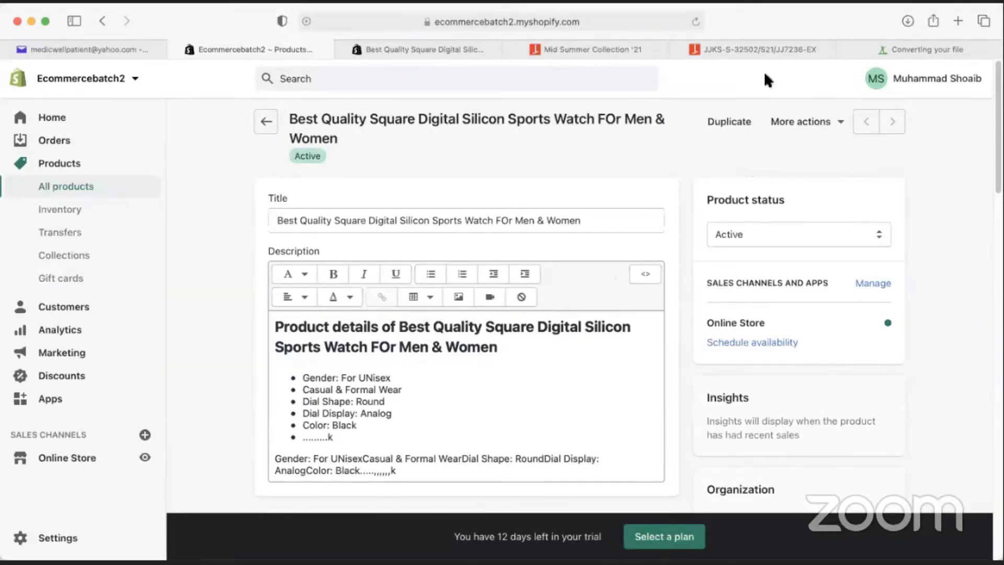
Switch the product status to Draft and back to Active
{"action": "left_click", "coordinate": [763, 233]}
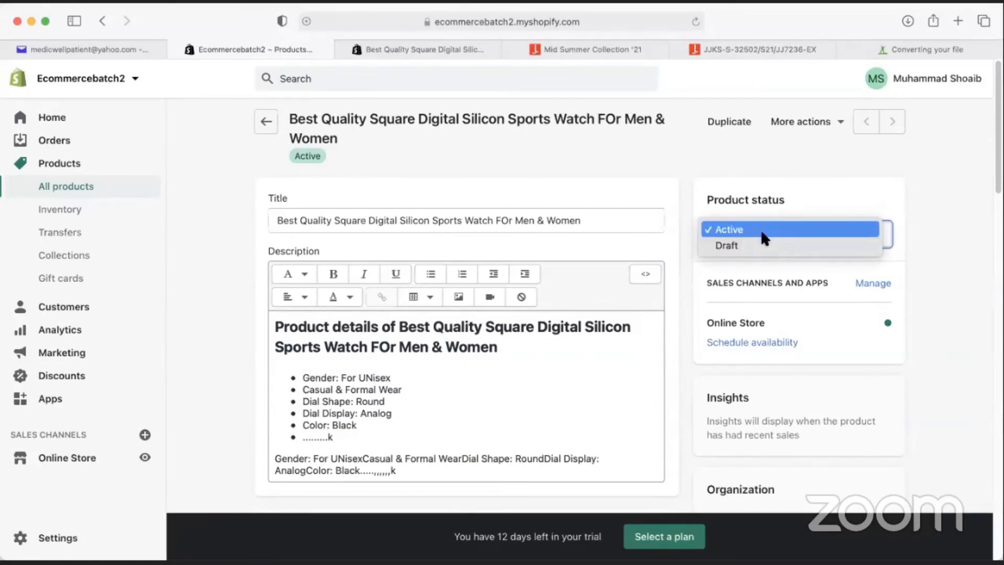
{"action": "left_click", "coordinate": [751, 250]}
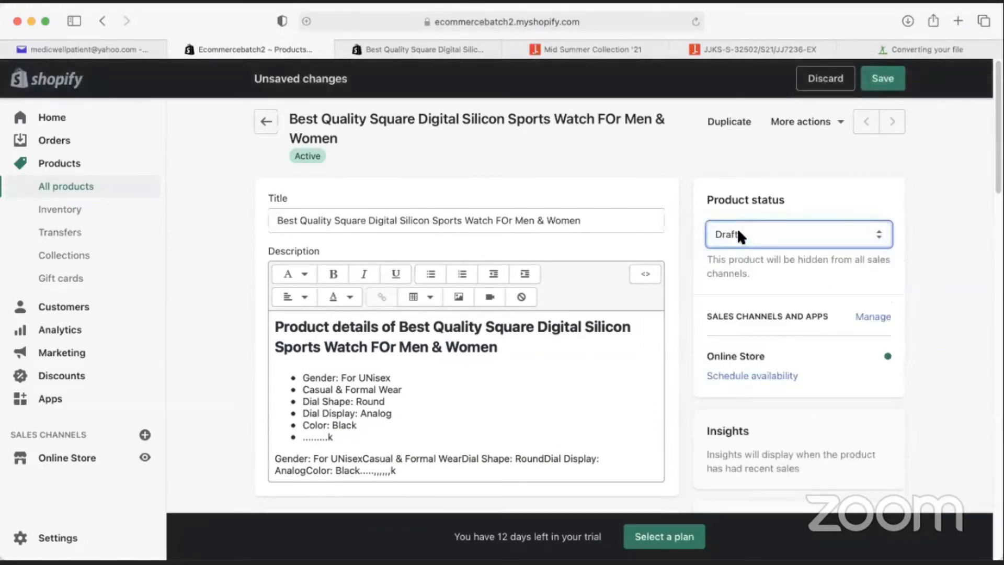
{"action": "left_click", "coordinate": [738, 228]}
{"action": "left_click", "coordinate": [739, 214]}
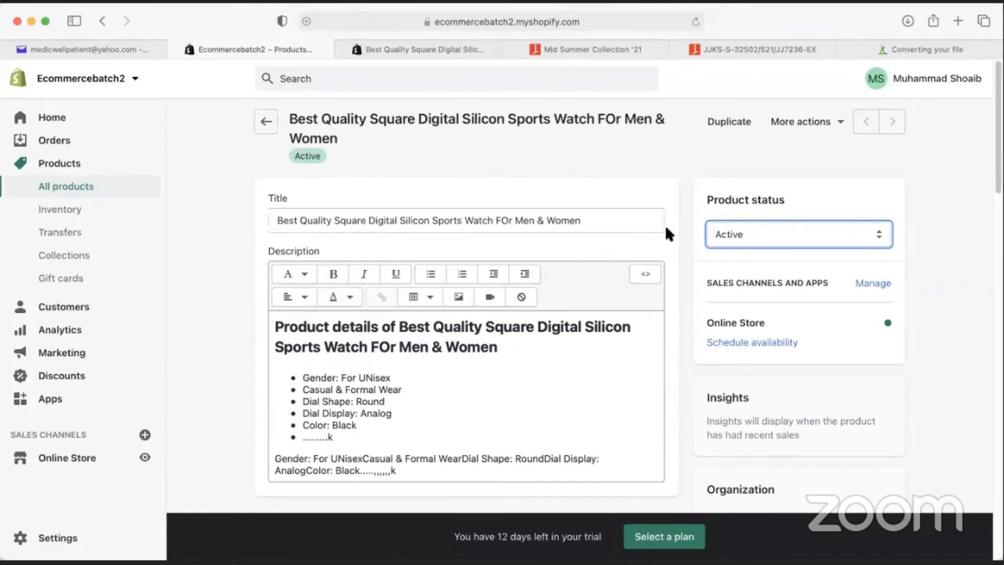
{"action": "left_click", "coordinate": [490, 297]}
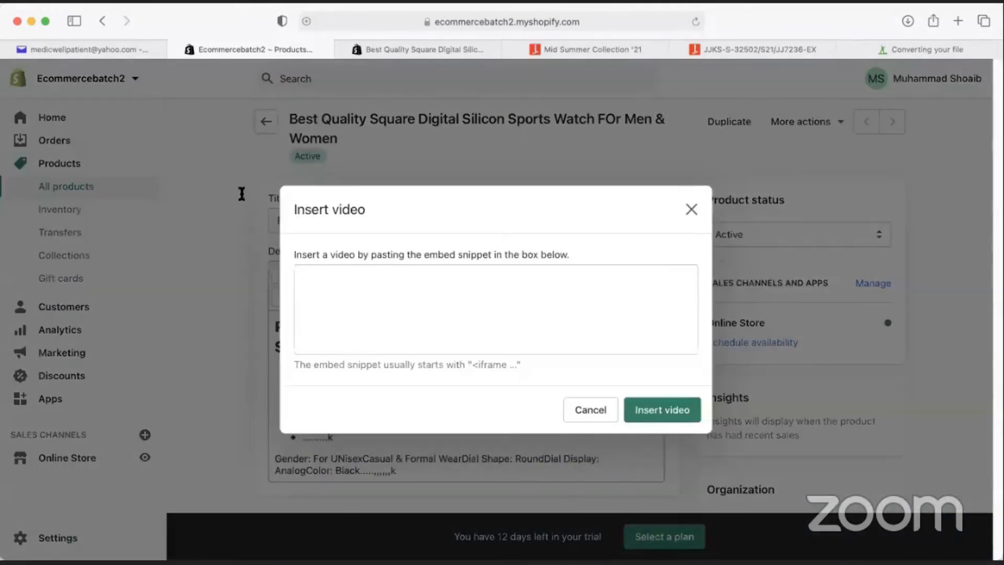
{"action": "left_click", "coordinate": [364, 335]}
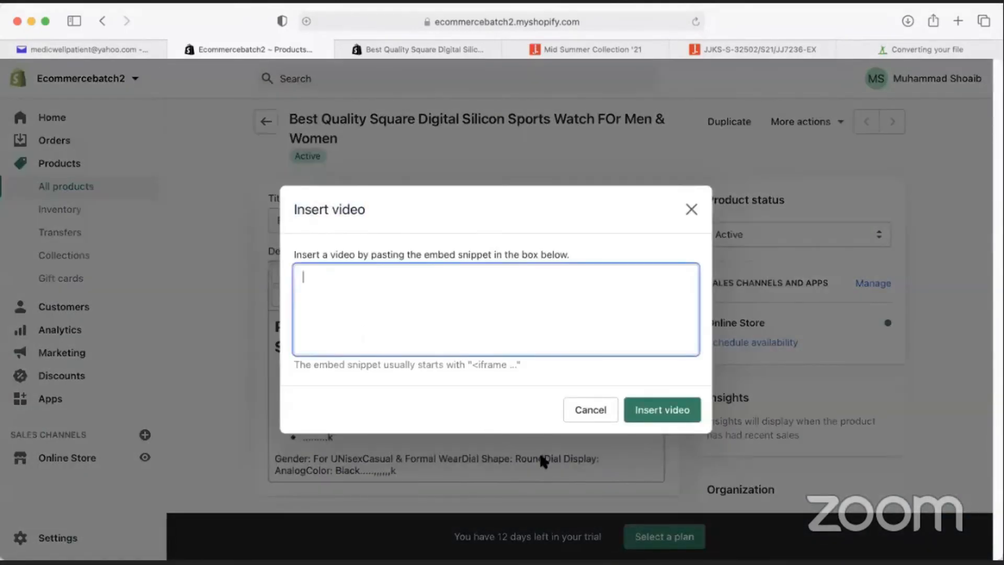
{"action": "left_click", "coordinate": [590, 410]}
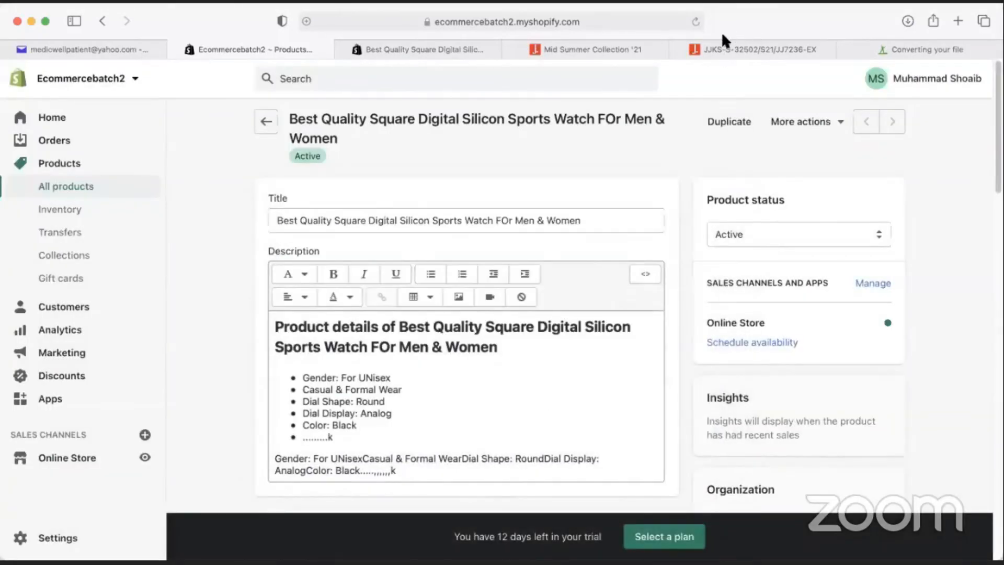
{"action": "scroll", "coordinate": [556, 354], "scroll_direction": "down", "scroll_amount": 10}
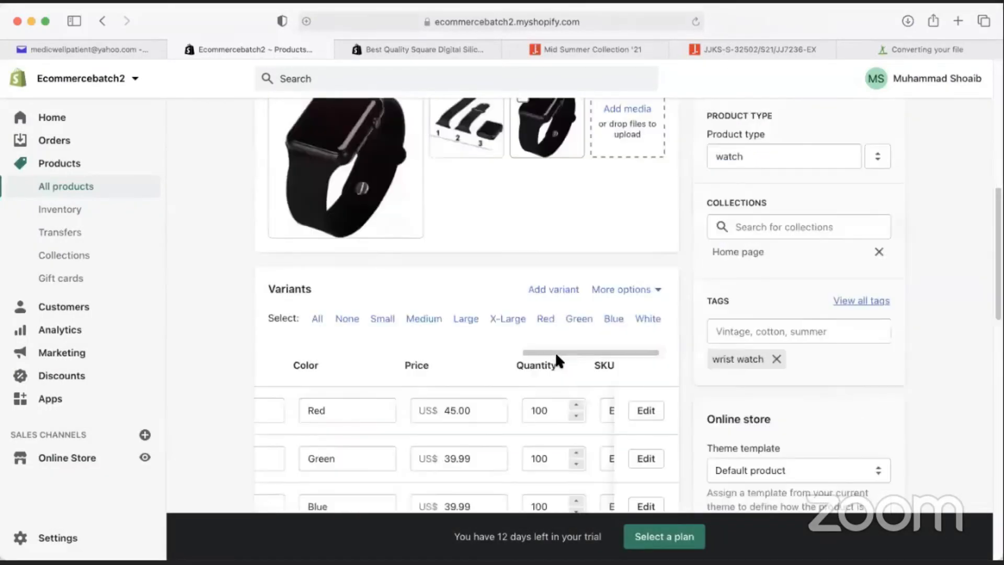
{"action": "scroll", "coordinate": [558, 358], "scroll_direction": "up", "scroll_amount": 10}
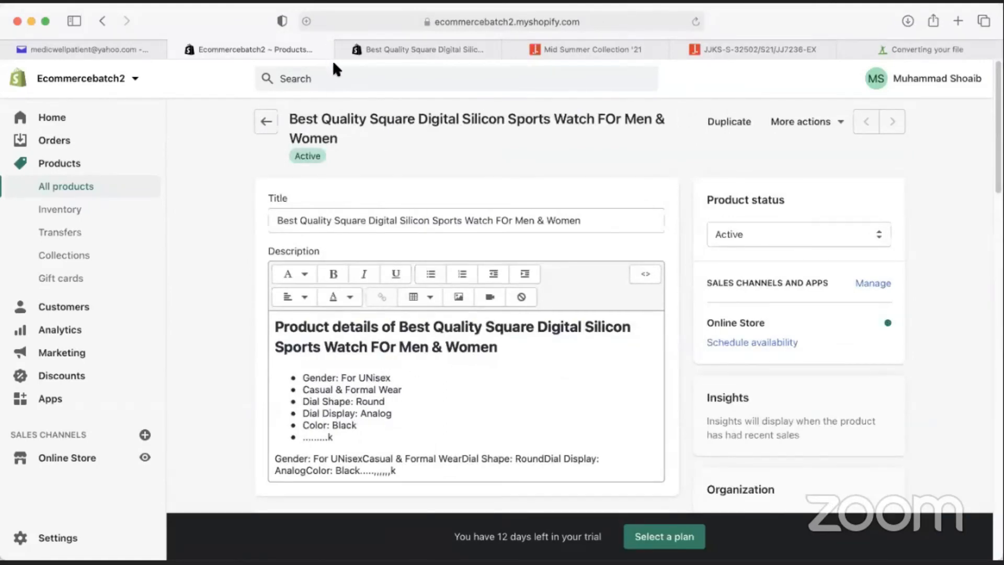
Load youtube.com in place of the file converter page, open the video "Binance Tutorial For Beginners 2021" and pause it
{"action": "left_click", "coordinate": [898, 49]}
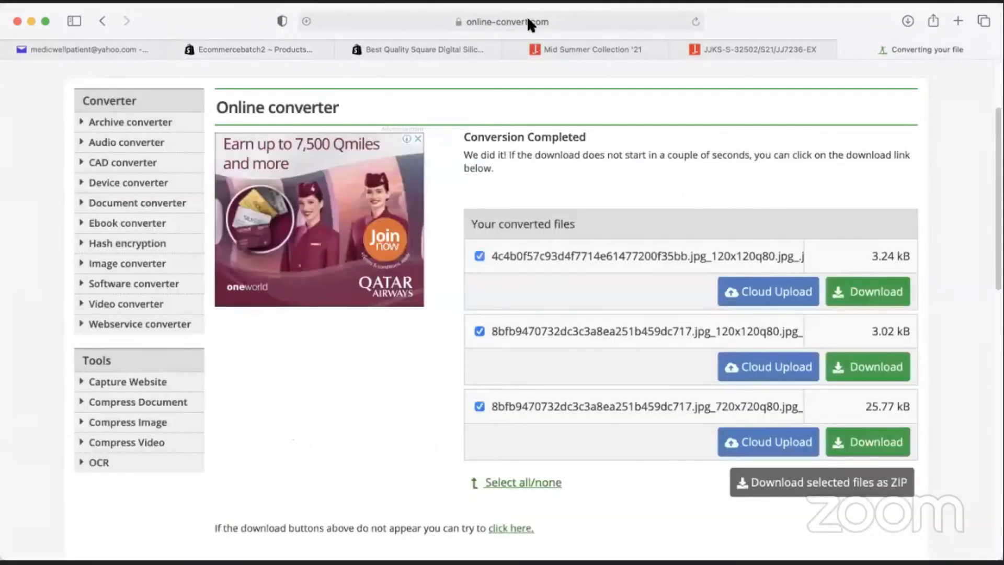
{"action": "left_click", "coordinate": [528, 21]}
{"action": "type", "text": "youtube.com — YouTube"}
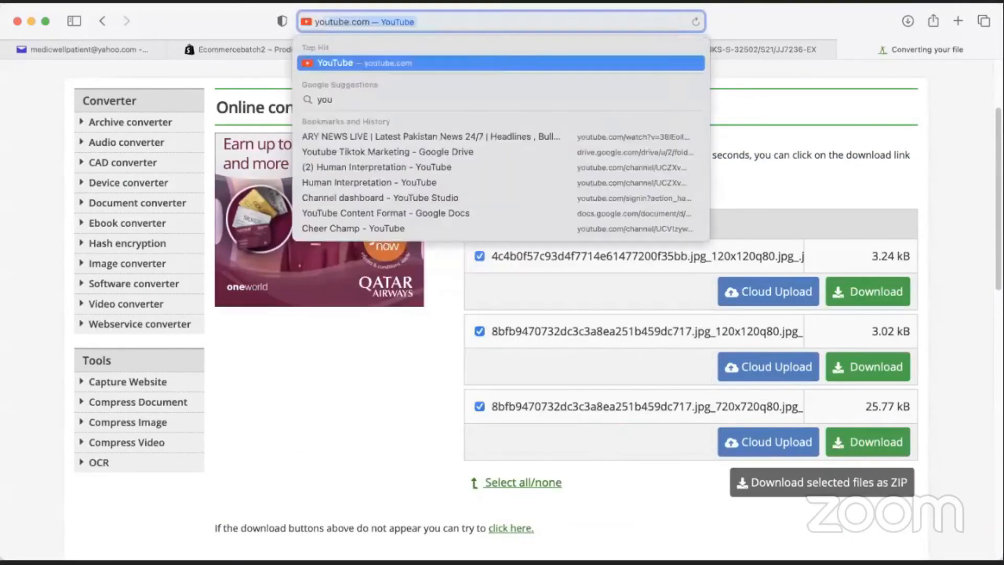
{"action": "key", "text": "Return"}
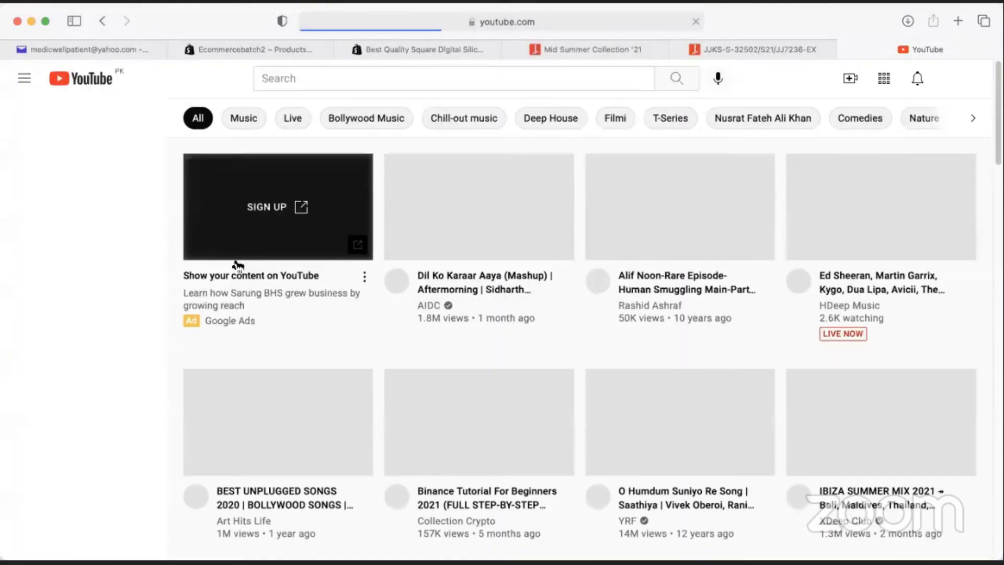
{"action": "scroll", "coordinate": [284, 325], "scroll_direction": "down", "scroll_amount": 3}
{"action": "left_click", "coordinate": [480, 302]}
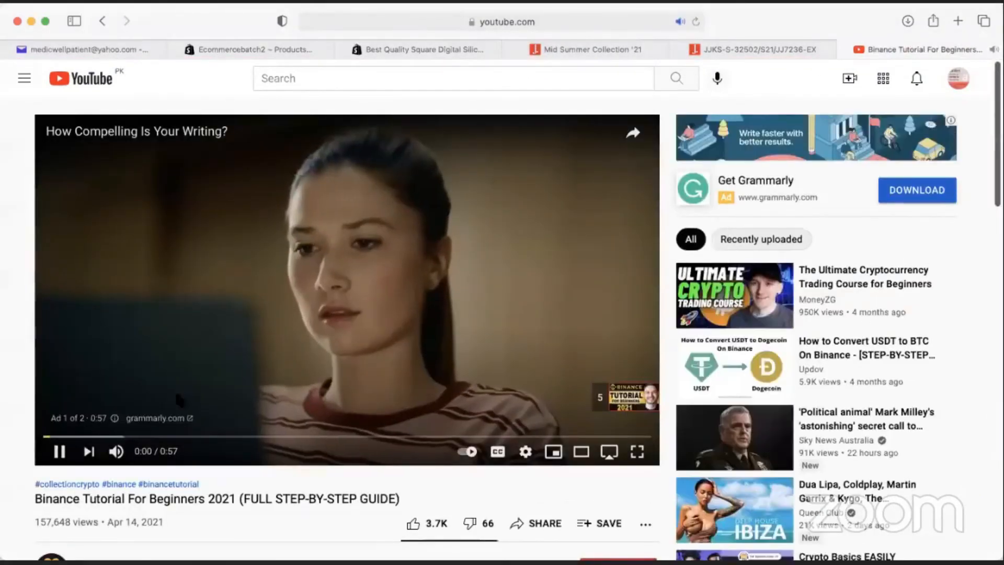
{"action": "left_click", "coordinate": [59, 453]}
Copy the Binance tutorial video's iframe embed code from its sharing options
{"action": "scroll", "coordinate": [23, 359], "scroll_direction": "down", "scroll_amount": 2}
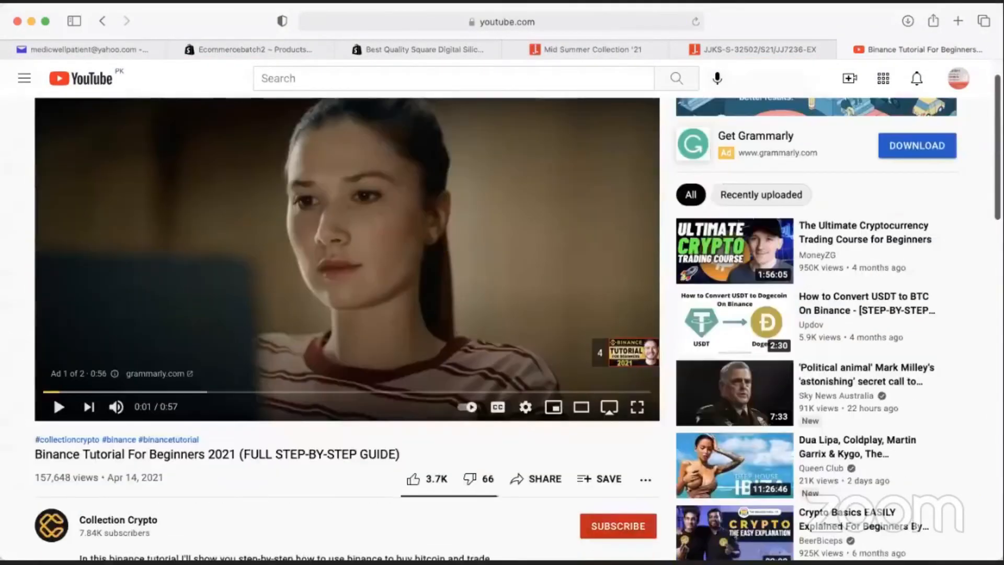
{"action": "scroll", "coordinate": [538, 478], "scroll_direction": "down", "scroll_amount": 1}
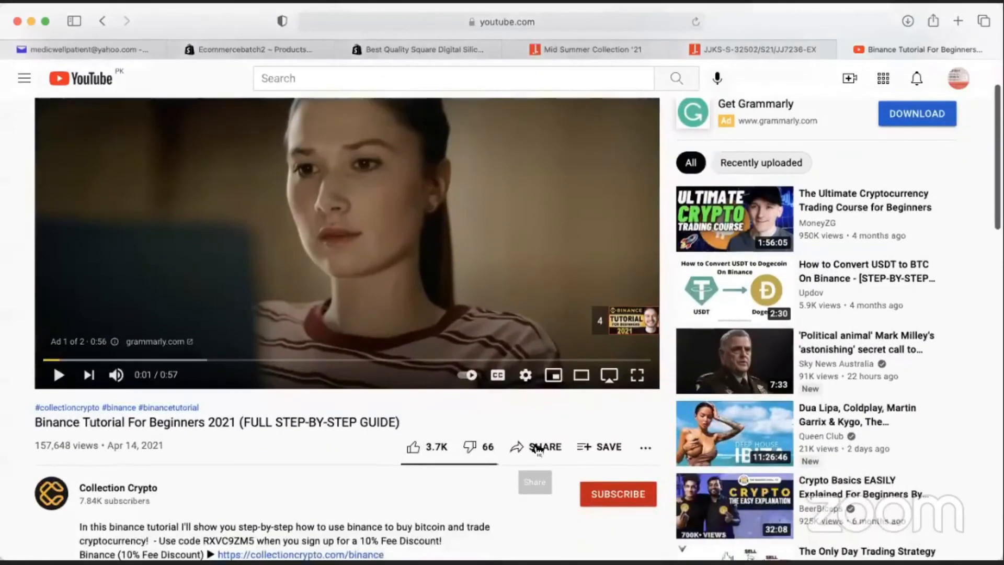
{"action": "left_click", "coordinate": [538, 449]}
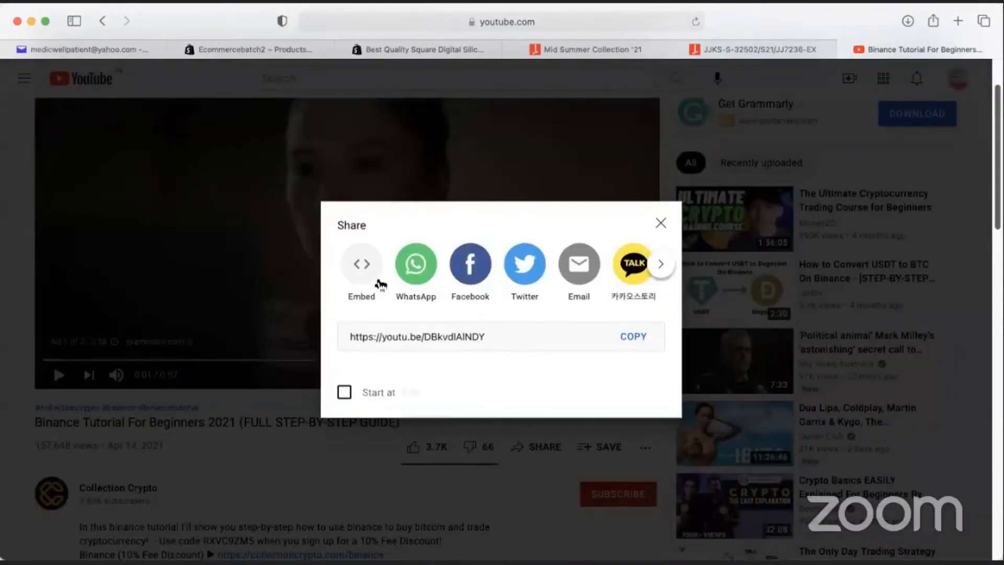
{"action": "left_click", "coordinate": [371, 269]}
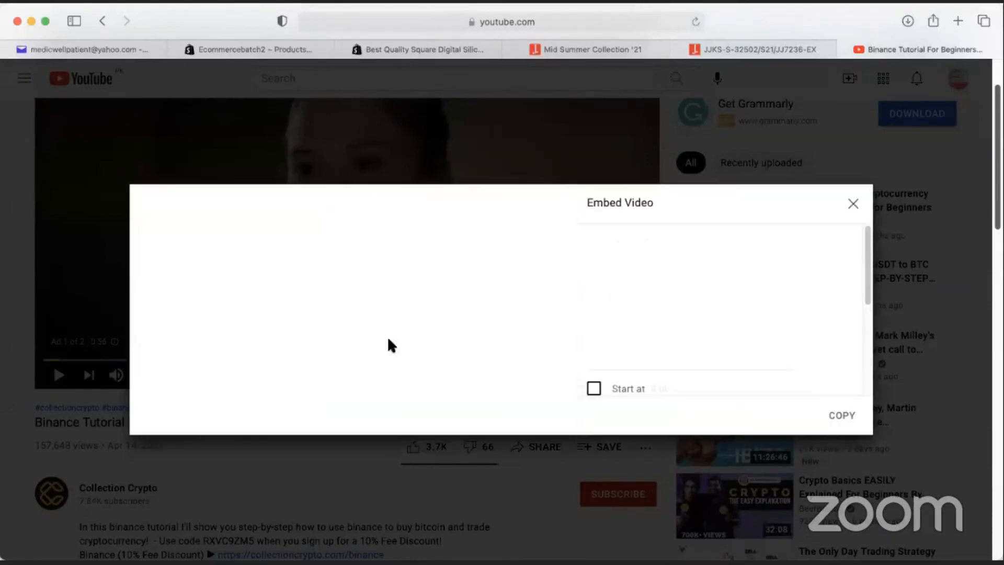
{"action": "left_click", "coordinate": [628, 265]}
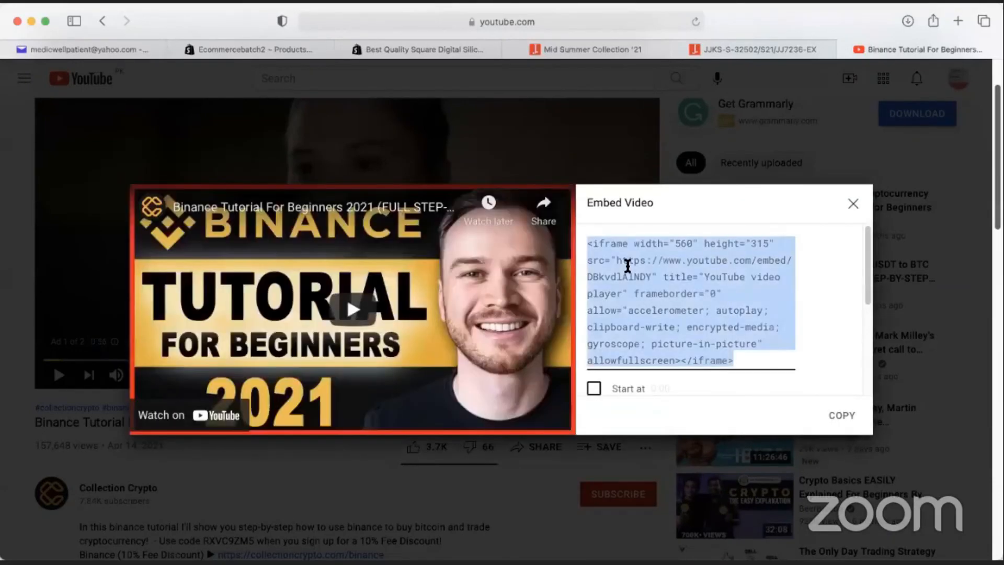
{"action": "right_click", "coordinate": [637, 300]}
{"action": "left_click", "coordinate": [648, 327]}
Return to the watch product in the Shopify admin and add two blank lines below the description's heading
{"action": "left_click", "coordinate": [287, 52]}
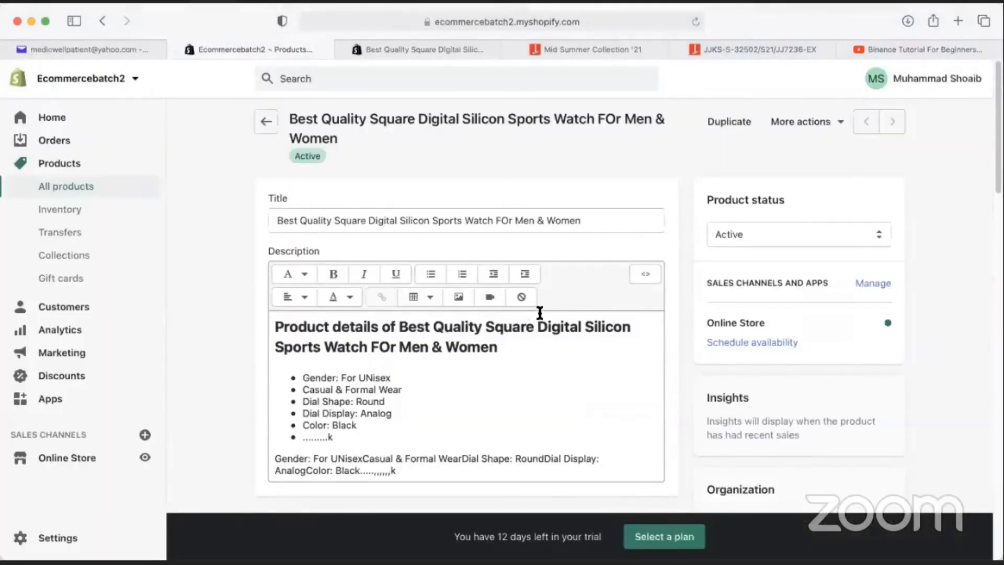
{"action": "left_click", "coordinate": [492, 301]}
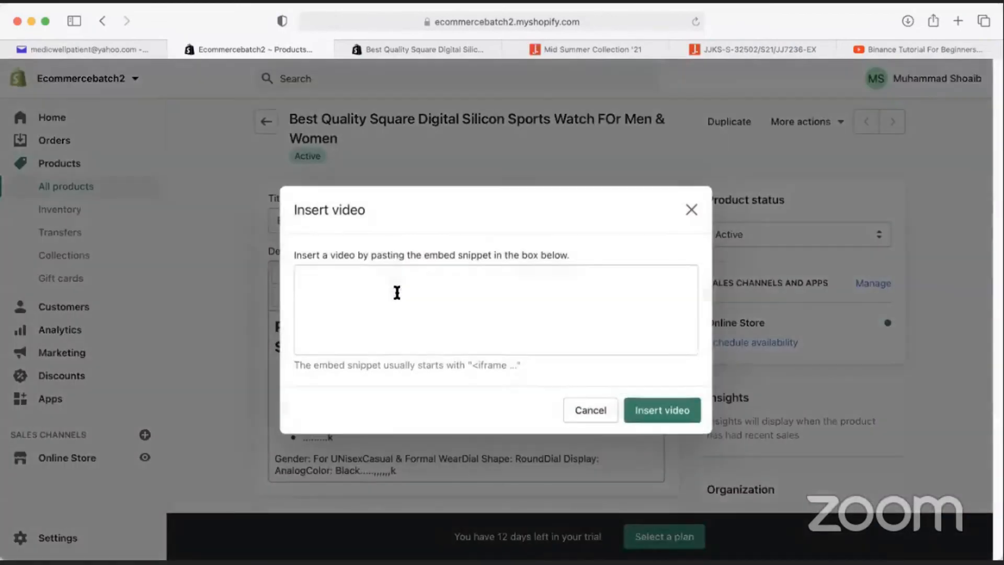
{"action": "left_click", "coordinate": [592, 414]}
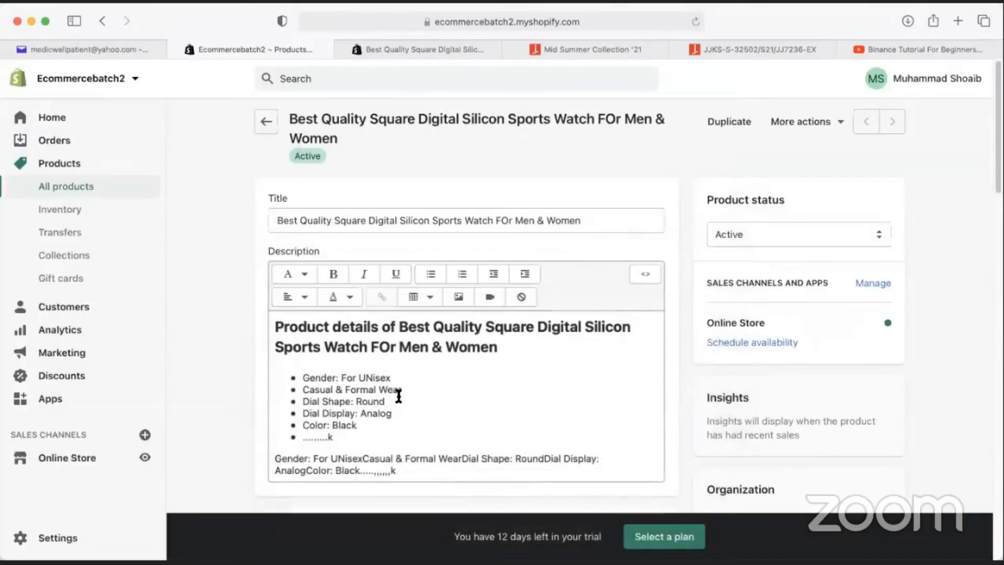
{"action": "left_click", "coordinate": [519, 348]}
{"action": "key", "text": "Return"}
{"action": "key", "text": "Return"}
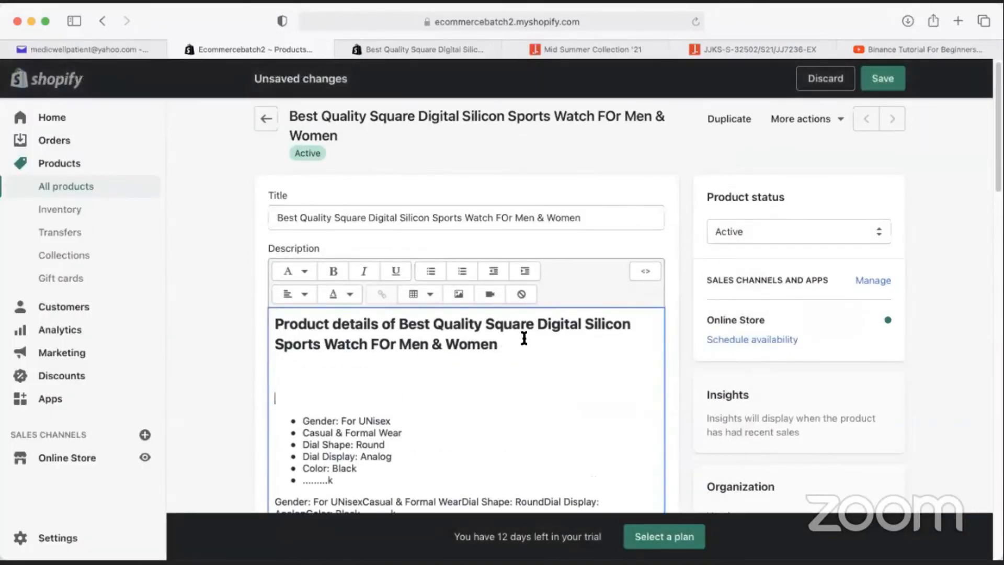
Insert the YouTube video below the description heading by pasting the copied iframe embed code
{"action": "scroll", "coordinate": [463, 345], "scroll_direction": "down", "scroll_amount": 1}
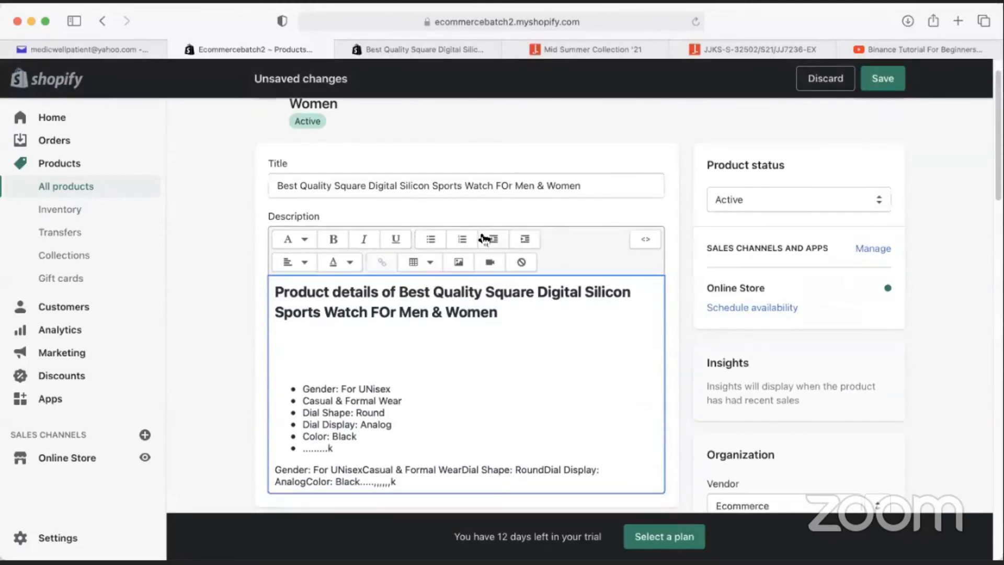
{"action": "left_click", "coordinate": [479, 265]}
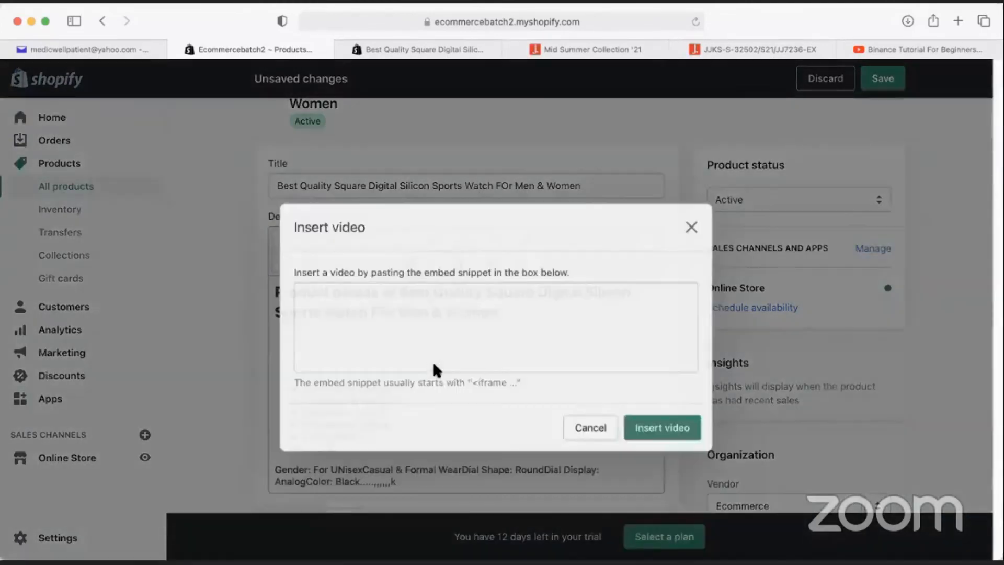
{"action": "right_click", "coordinate": [419, 297]}
{"action": "left_click", "coordinate": [469, 337]}
{"action": "left_click", "coordinate": [654, 407]}
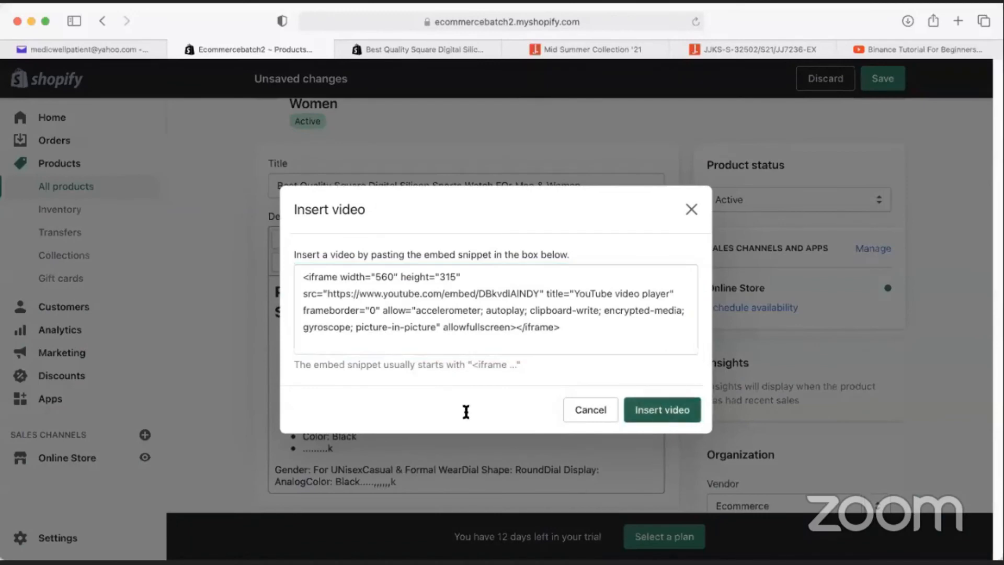
{"action": "scroll", "coordinate": [459, 335], "scroll_direction": "down", "scroll_amount": 3}
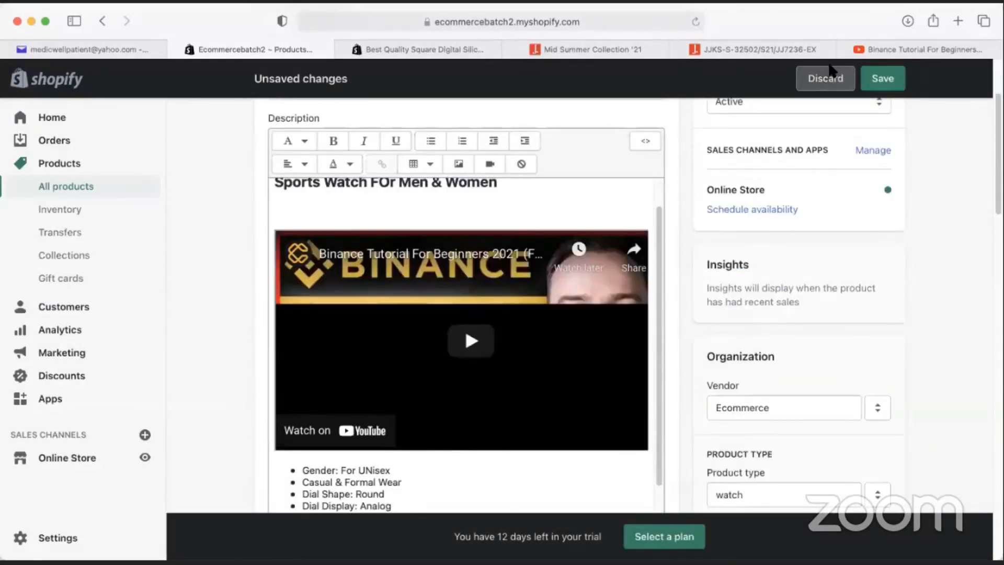
Save the product with the embedded video and look over its description on the open storefront page
{"action": "left_click", "coordinate": [883, 78]}
{"action": "left_click", "coordinate": [451, 50]}
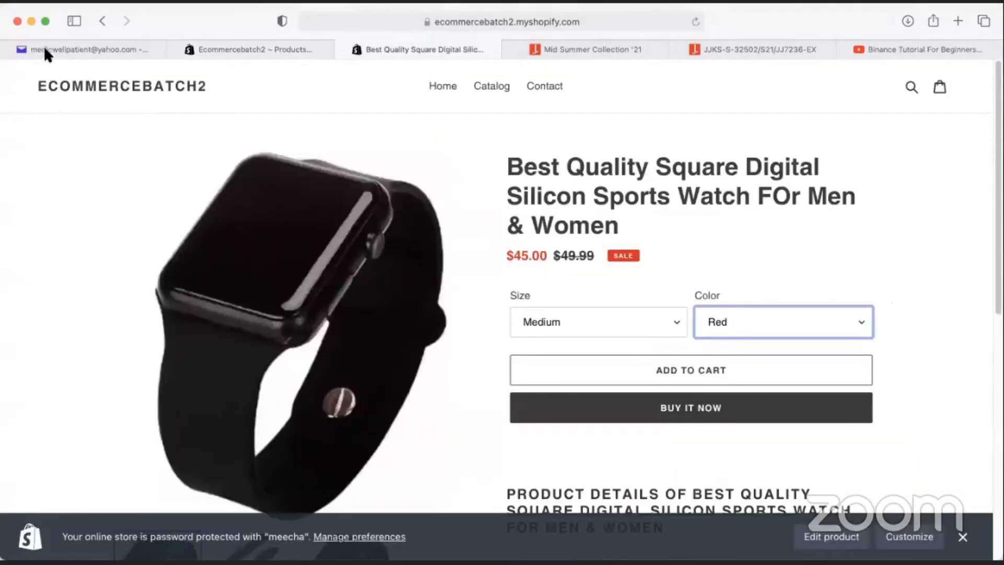
{"action": "left_click", "coordinate": [691, 22]}
{"action": "scroll", "coordinate": [615, 353], "scroll_direction": "down", "scroll_amount": 5}
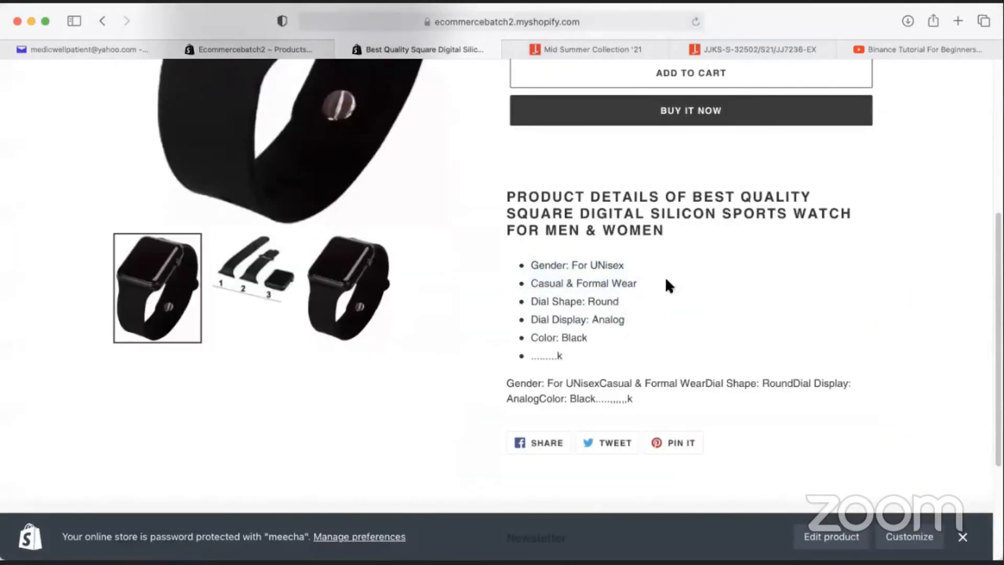
{"action": "scroll", "coordinate": [665, 278], "scroll_direction": "up", "scroll_amount": 5}
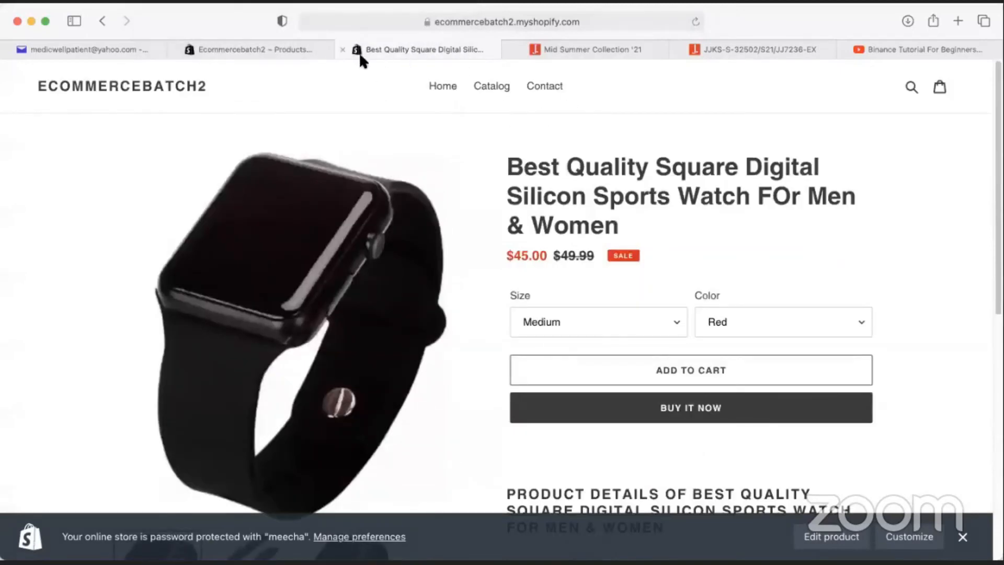
Close the old storefront page, copy the store's base address from the admin page's URL, and load it in a new tab
{"action": "left_click", "coordinate": [341, 48]}
{"action": "left_click", "coordinate": [236, 47]}
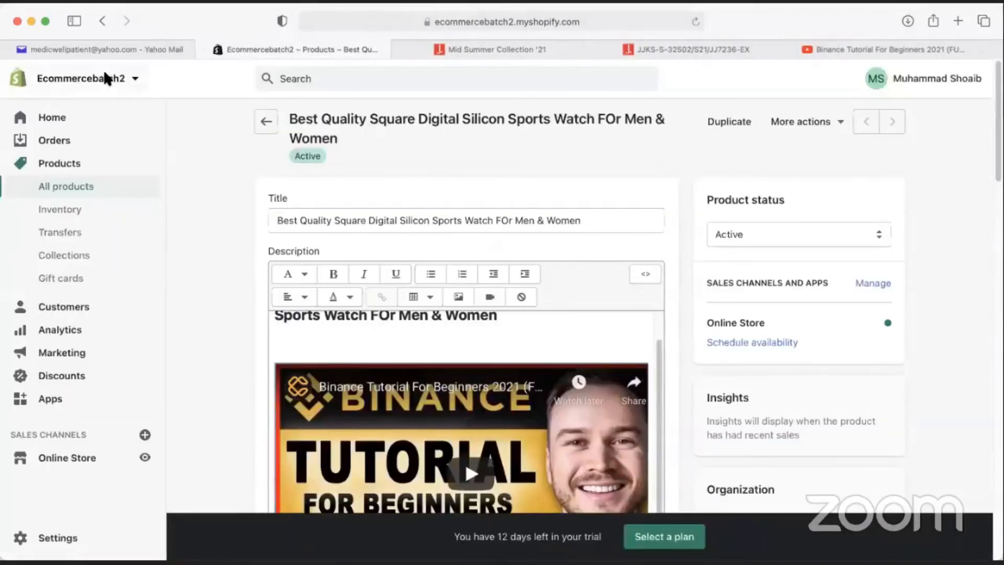
{"action": "left_click", "coordinate": [466, 22]}
{"action": "left_click_drag", "start_coordinate": [491, 22], "coordinate": [315, 22]}
{"action": "right_click", "coordinate": [373, 23]}
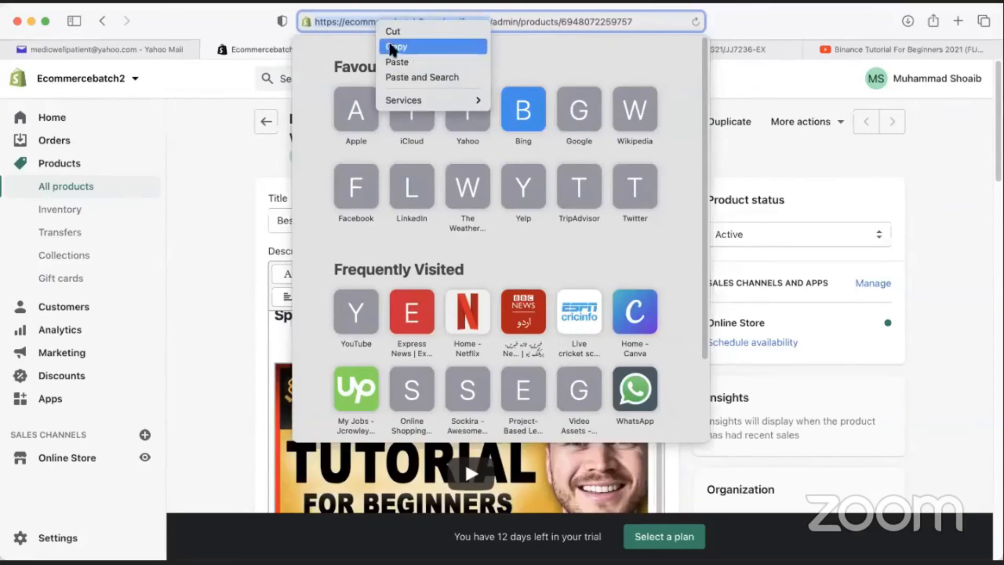
{"action": "left_click", "coordinate": [395, 46]}
{"action": "left_click", "coordinate": [791, 24]}
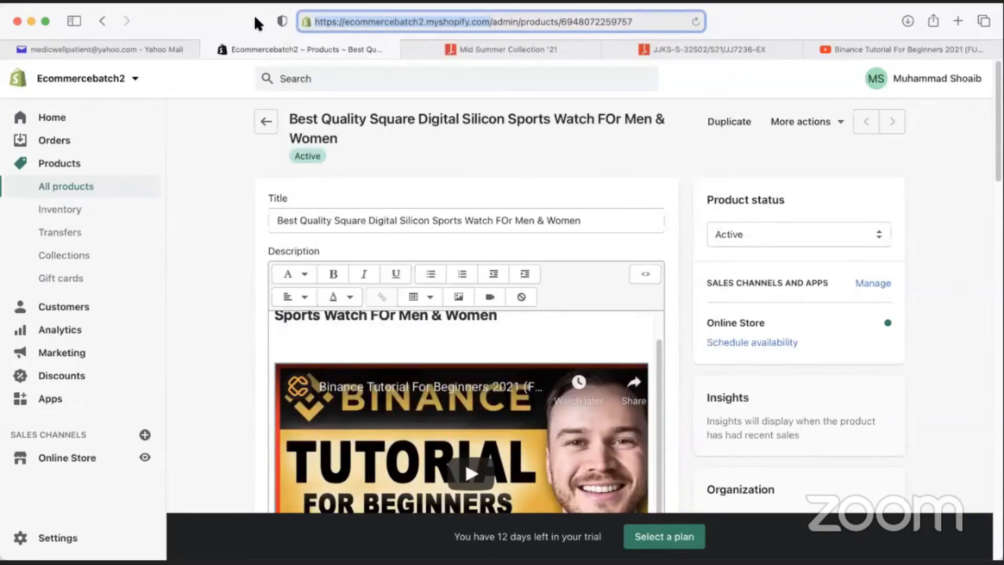
{"action": "key", "text": "super+t"}
{"action": "key", "text": "super+v"}
{"action": "key", "text": "Return"}
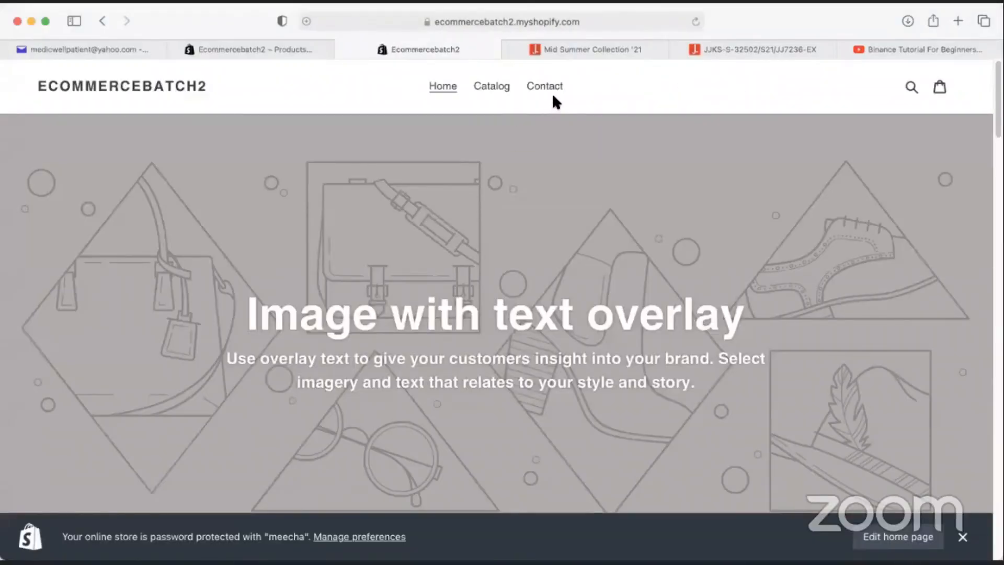
Open the sports watch from the storefront catalog and test the description's Binance video by playing and pausing it
{"action": "left_click", "coordinate": [492, 86]}
{"action": "scroll", "coordinate": [488, 236], "scroll_direction": "down", "scroll_amount": 1}
{"action": "left_click", "coordinate": [199, 361]}
{"action": "scroll", "coordinate": [599, 331], "scroll_direction": "down", "scroll_amount": 4}
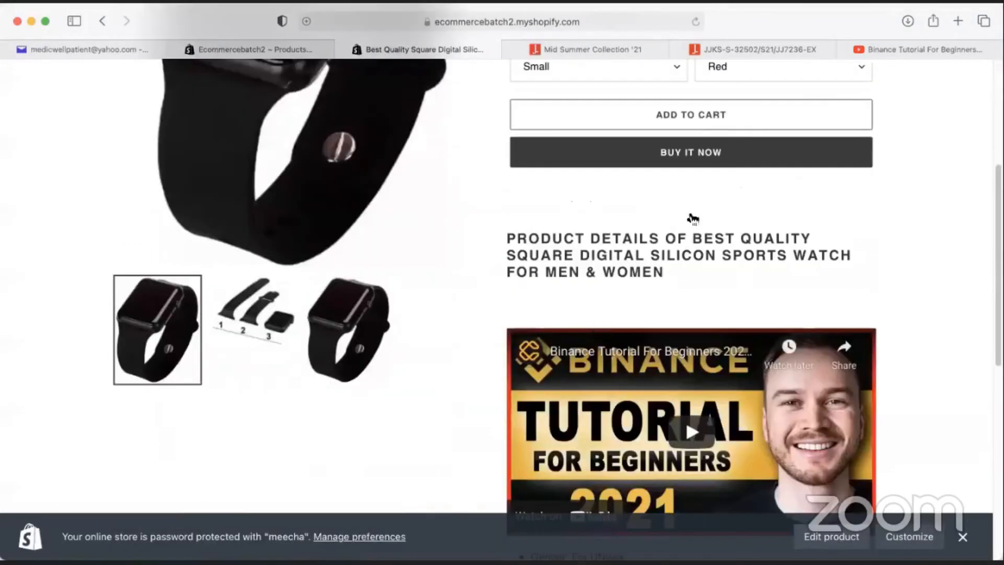
{"action": "scroll", "coordinate": [693, 219], "scroll_direction": "down", "scroll_amount": 4}
{"action": "scroll", "coordinate": [660, 343], "scroll_direction": "up", "scroll_amount": 2}
{"action": "left_click", "coordinate": [692, 312]}
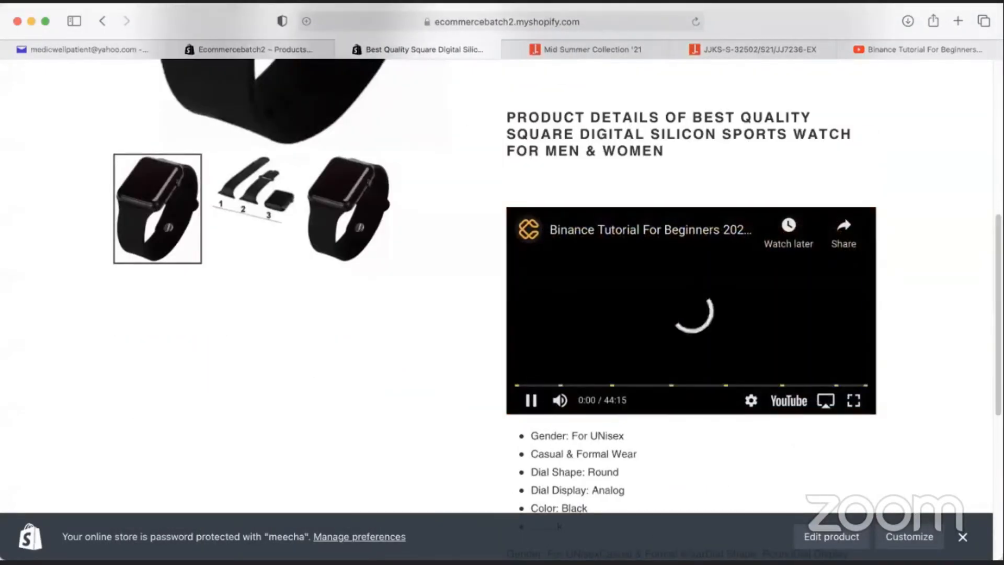
{"action": "left_click", "coordinate": [531, 401]}
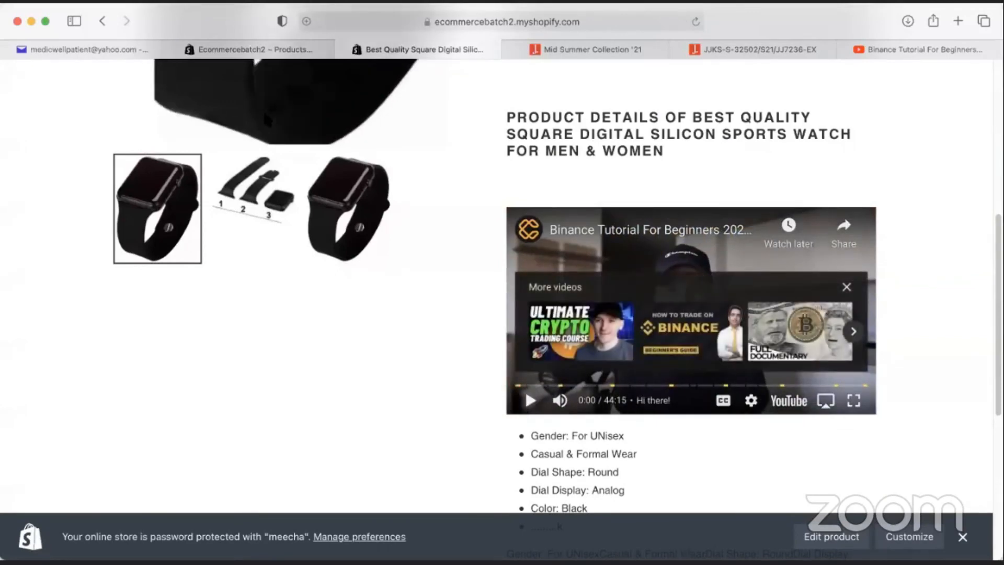
Review where YouTube's sharing options provide the Binance tutorial's iframe embed code, select the code, and close the embed view
{"action": "left_click", "coordinate": [888, 45]}
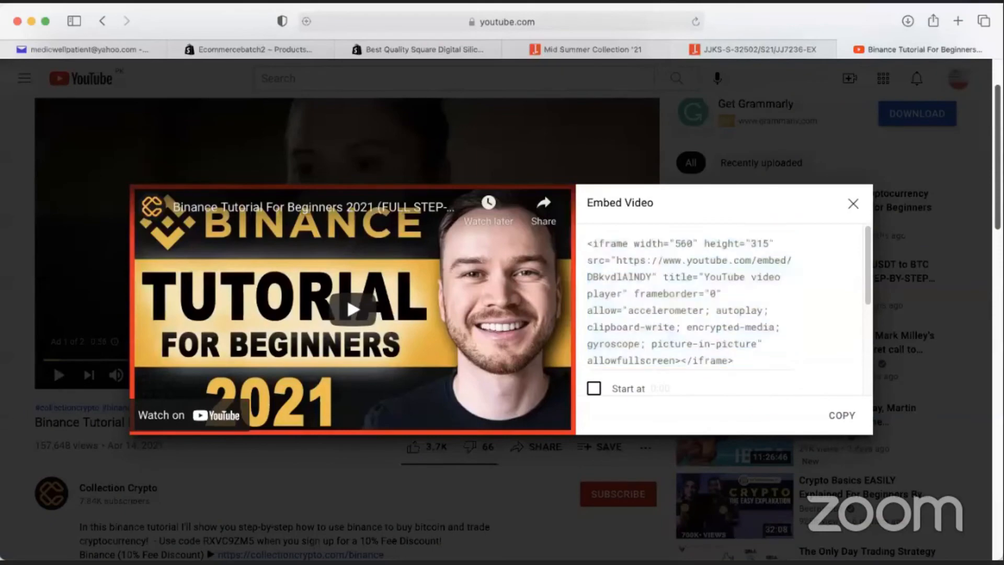
{"action": "left_click", "coordinate": [854, 204]}
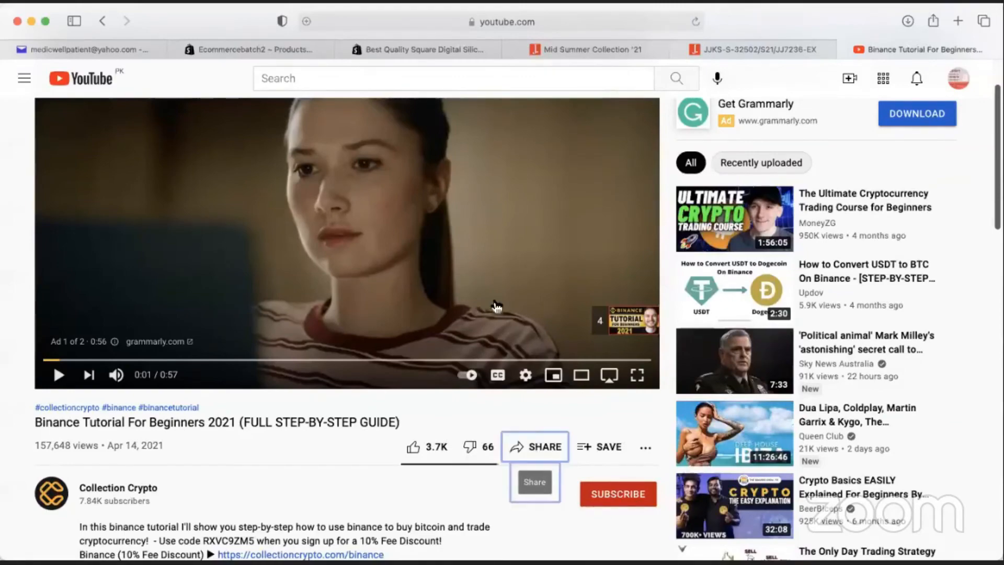
{"action": "key", "text": "Return"}
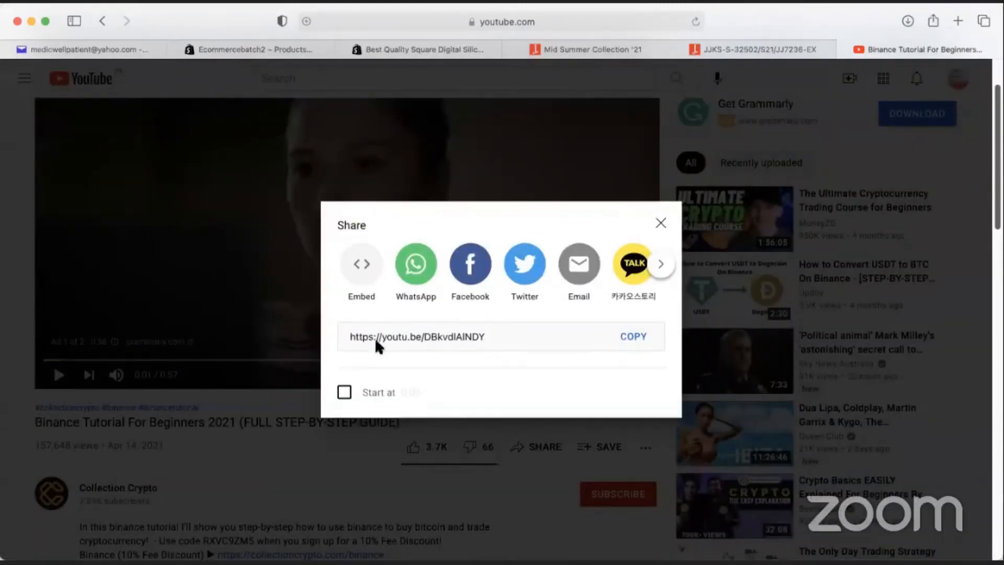
{"action": "left_click", "coordinate": [361, 264]}
{"action": "left_click", "coordinate": [629, 283]}
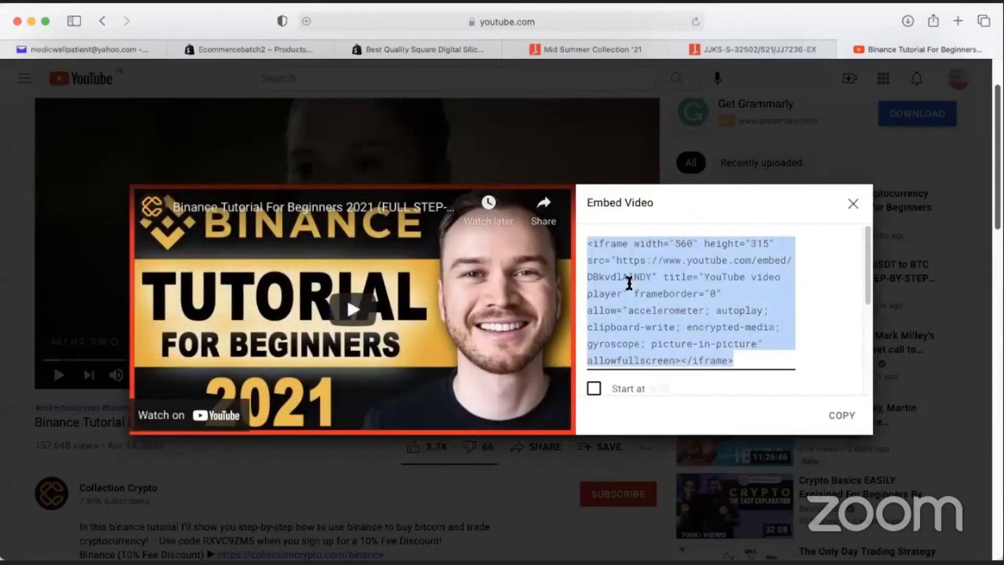
{"action": "right_click", "coordinate": [649, 335]}
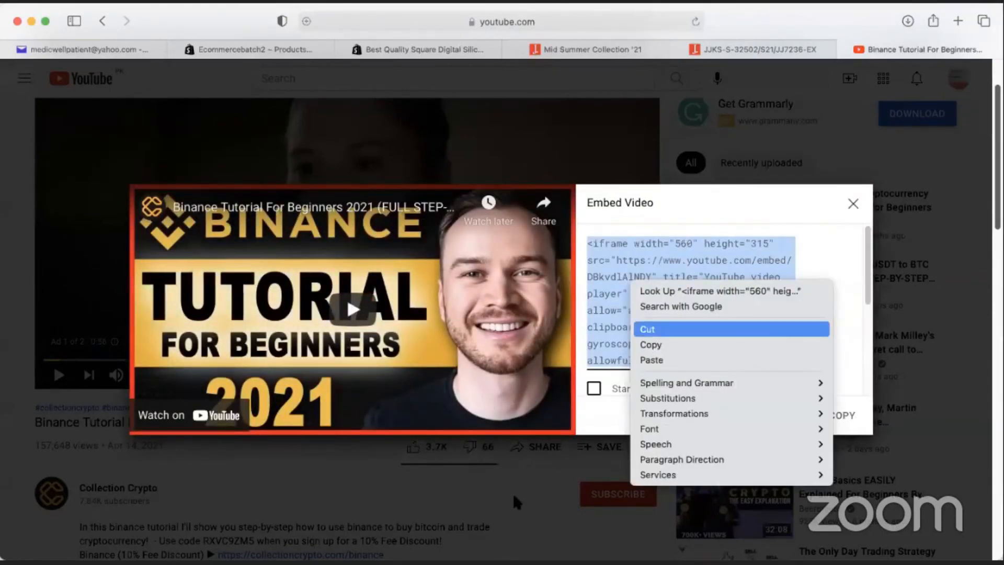
{"action": "left_click", "coordinate": [538, 488]}
{"action": "left_click", "coordinate": [539, 491]}
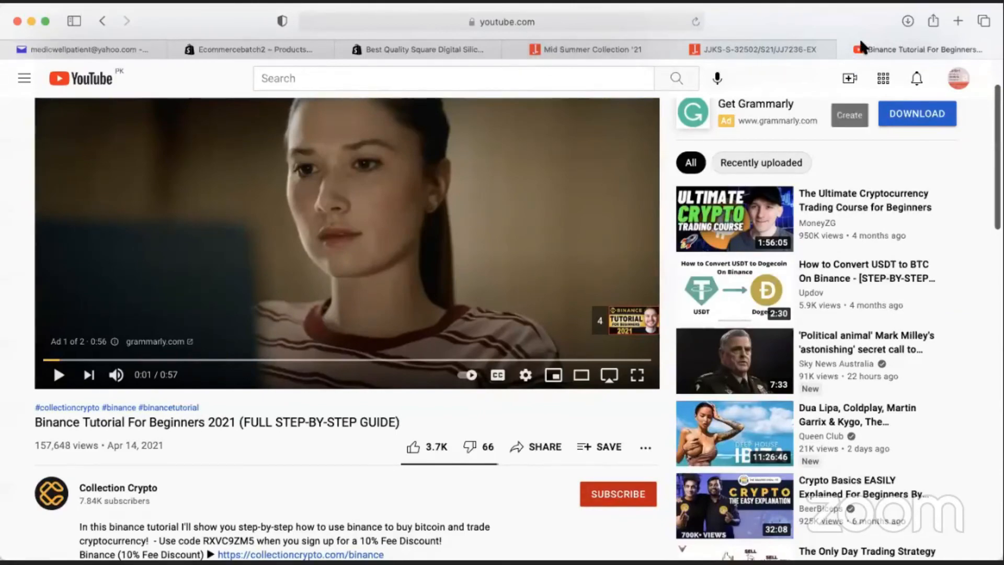
Search Google Images for "ball pen" in place of the JJKS-S-32502 clothing page and browse the product photos
{"action": "left_click", "coordinate": [711, 49]}
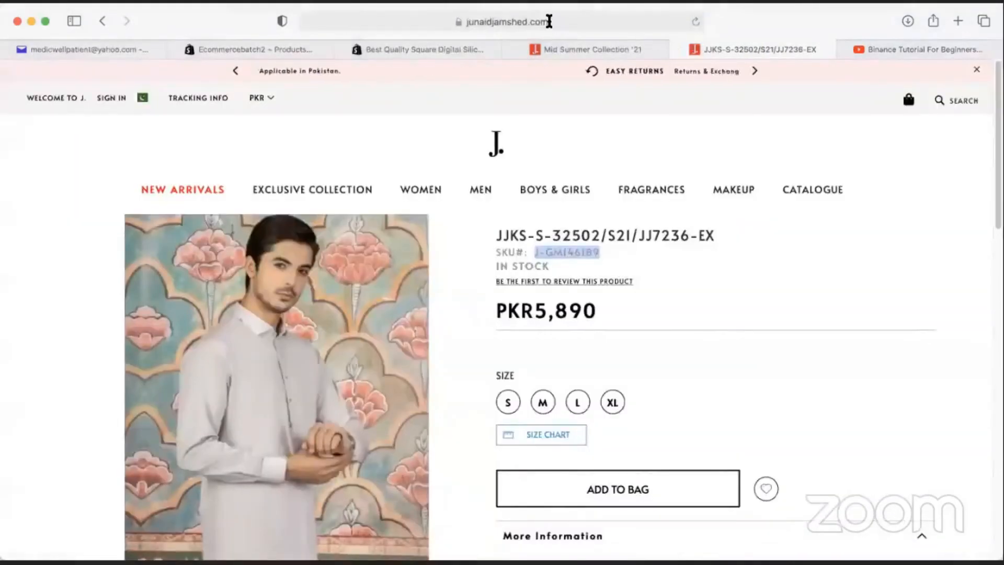
{"action": "left_click", "coordinate": [548, 22]}
{"action": "key", "text": "BackSpace"}
{"action": "type", "text": "bal"}
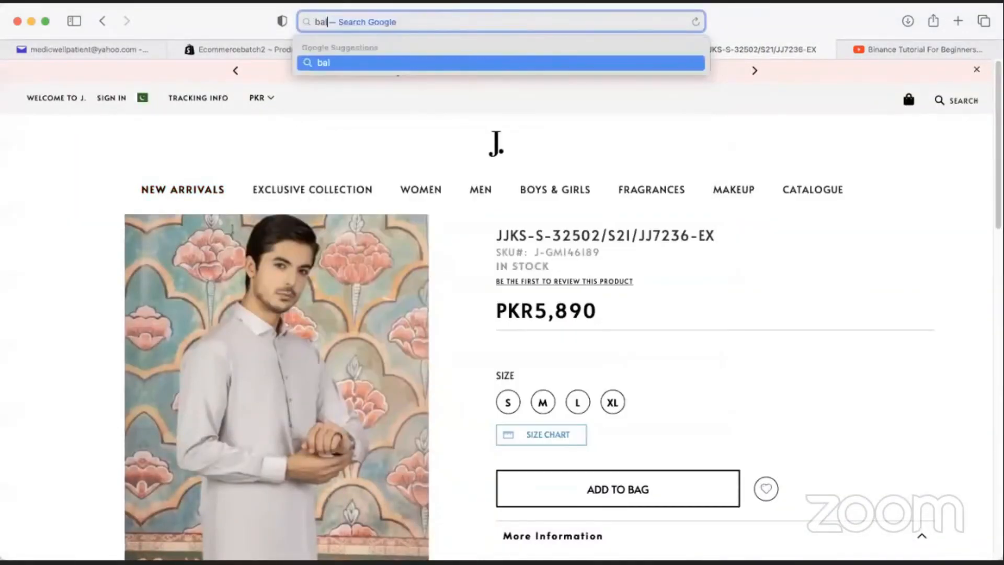
{"action": "type", "text": "l pen"}
{"action": "key", "text": "Return"}
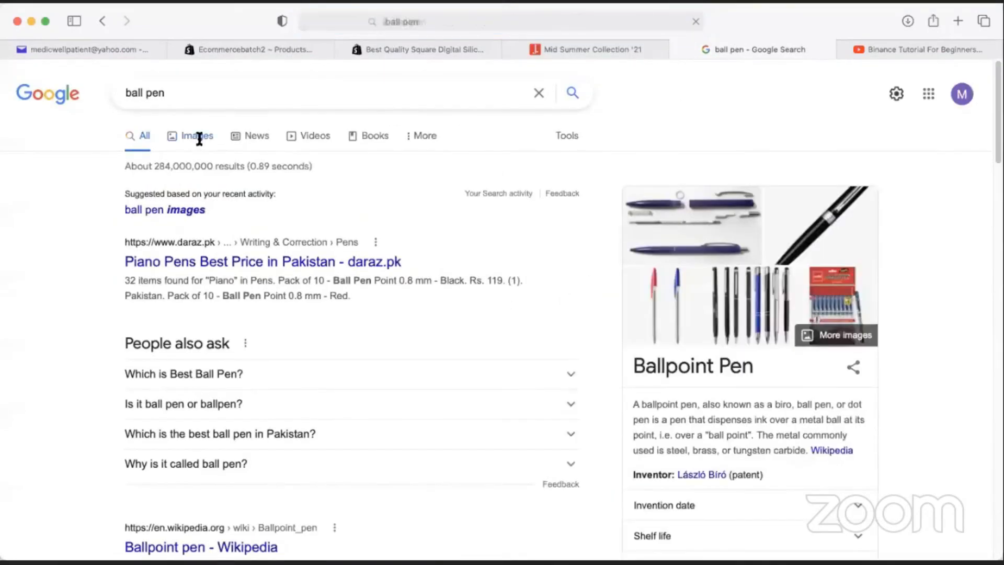
{"action": "left_click", "coordinate": [197, 137]}
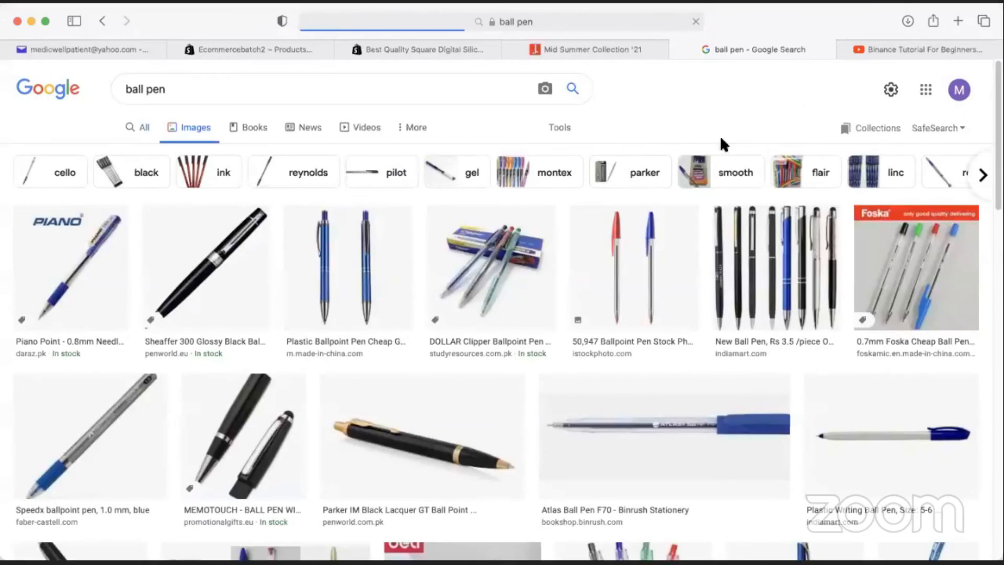
{"action": "scroll", "coordinate": [403, 365], "scroll_direction": "down", "scroll_amount": 5}
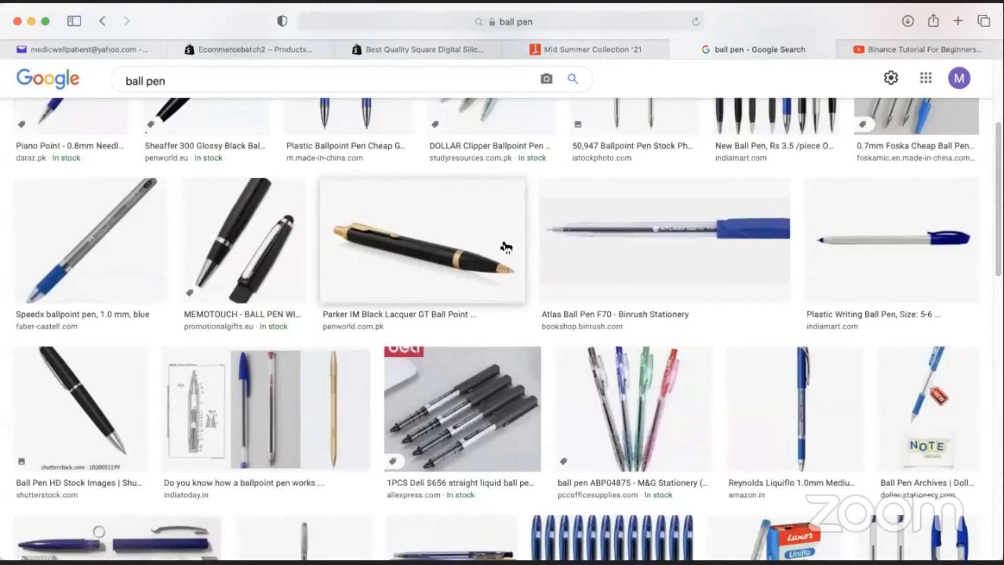
{"action": "scroll", "coordinate": [443, 356], "scroll_direction": "down", "scroll_amount": 10}
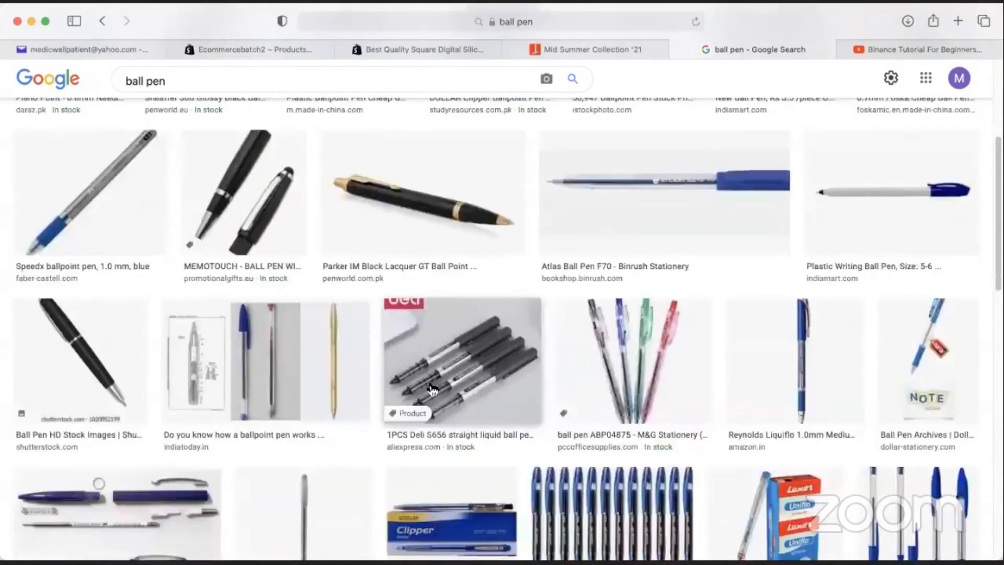
{"action": "scroll", "coordinate": [412, 415], "scroll_direction": "down", "scroll_amount": 9}
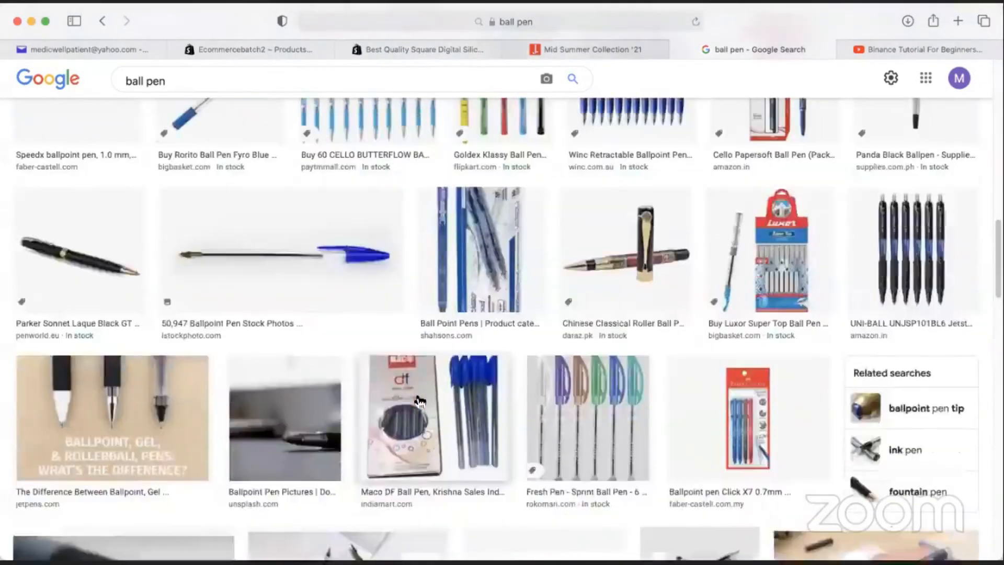
{"action": "scroll", "coordinate": [261, 335], "scroll_direction": "down", "scroll_amount": 2}
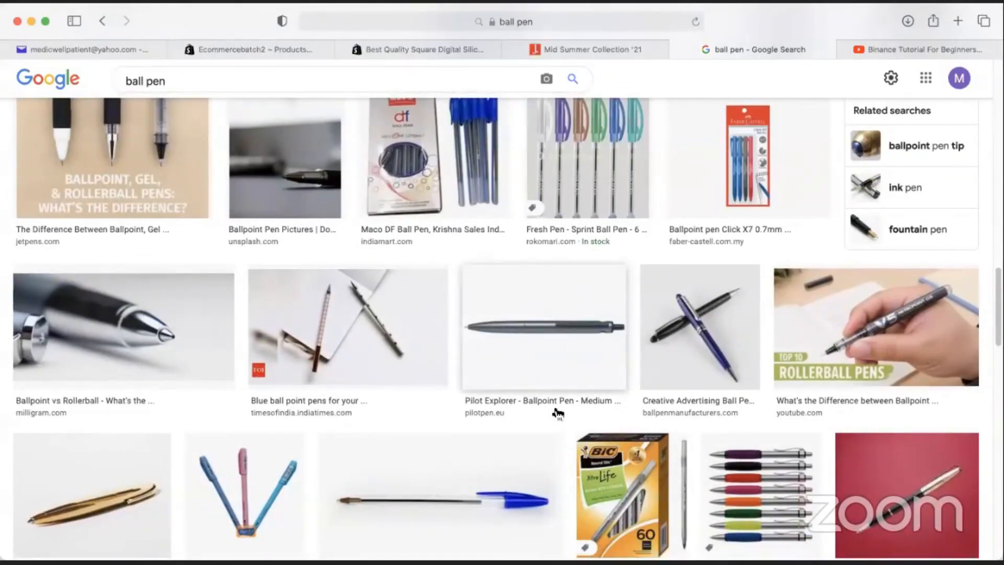
{"action": "scroll", "coordinate": [542, 410], "scroll_direction": "down", "scroll_amount": 1}
{"action": "scroll", "coordinate": [537, 420], "scroll_direction": "down", "scroll_amount": 1}
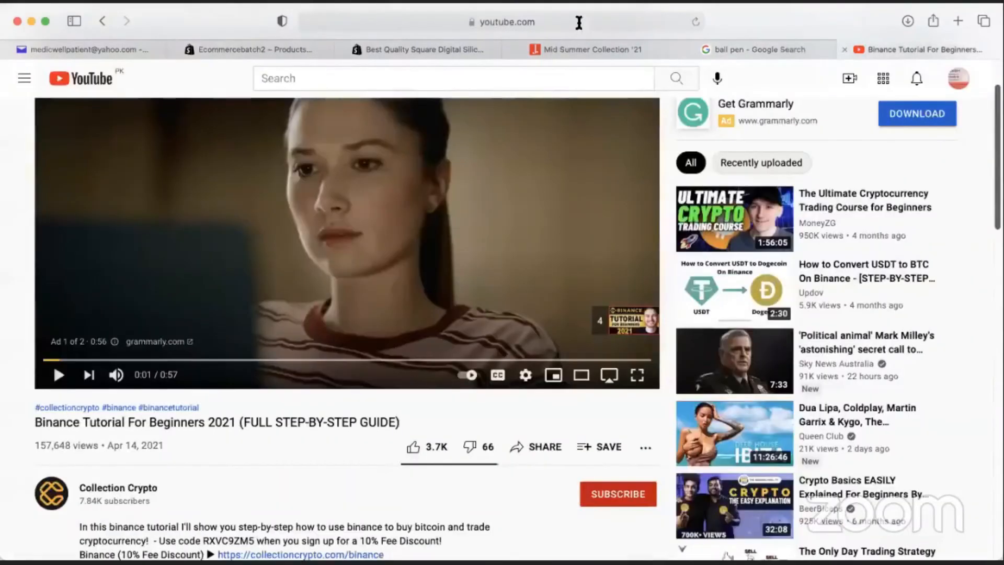
Search Google for "khaadi" in place of the YouTube page and open the Khaadi Official Online Store
{"action": "left_click", "coordinate": [575, 22]}
{"action": "key", "text": "BackSpace"}
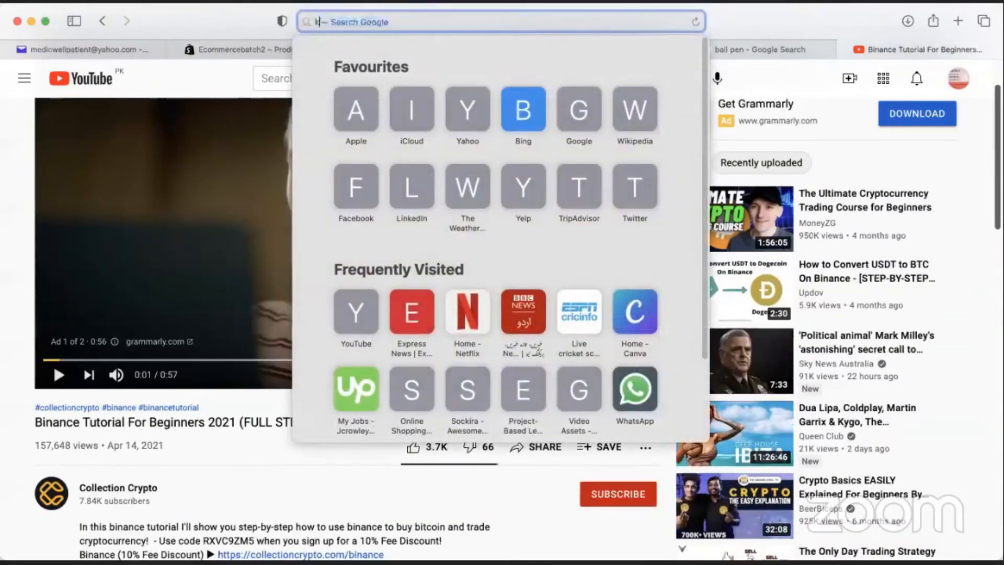
{"action": "type", "text": "khaadi"}
{"action": "key", "text": "Return"}
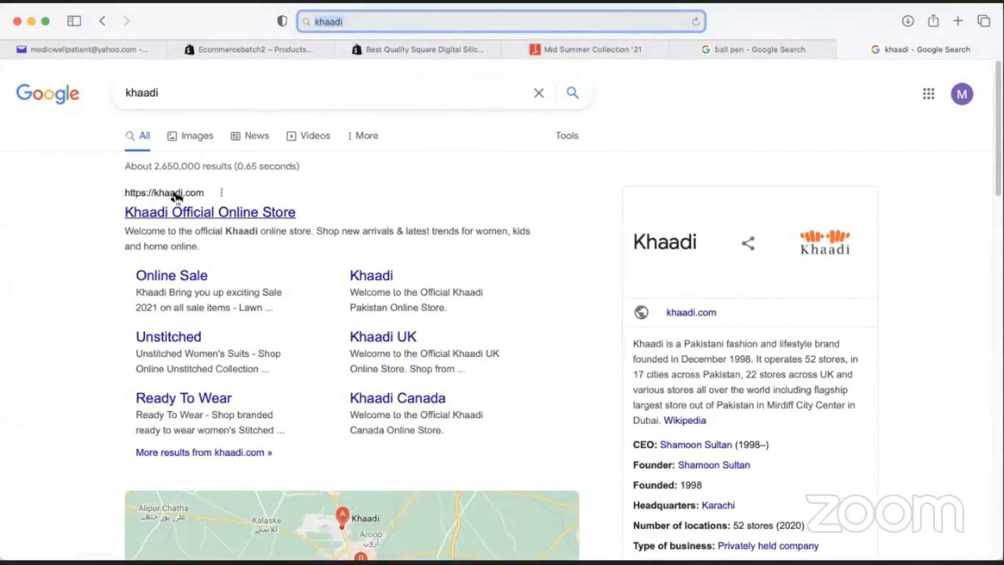
{"action": "left_click", "coordinate": [184, 212]}
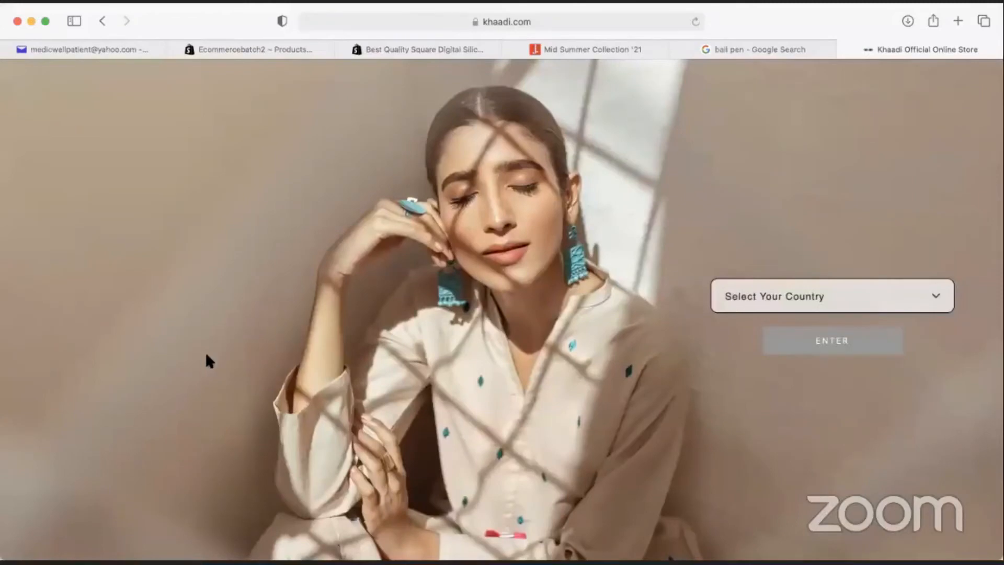
Enter the Khaadi store with Pakistan as the country and browse its homepage sections for product presentation
{"action": "left_click", "coordinate": [812, 286]}
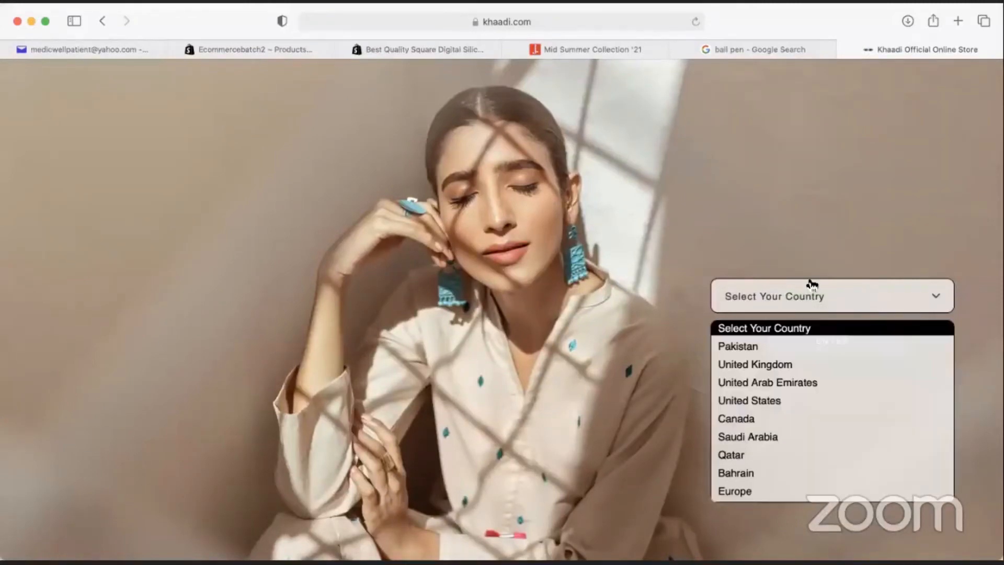
{"action": "left_click", "coordinate": [769, 345]}
{"action": "left_click", "coordinate": [834, 343]}
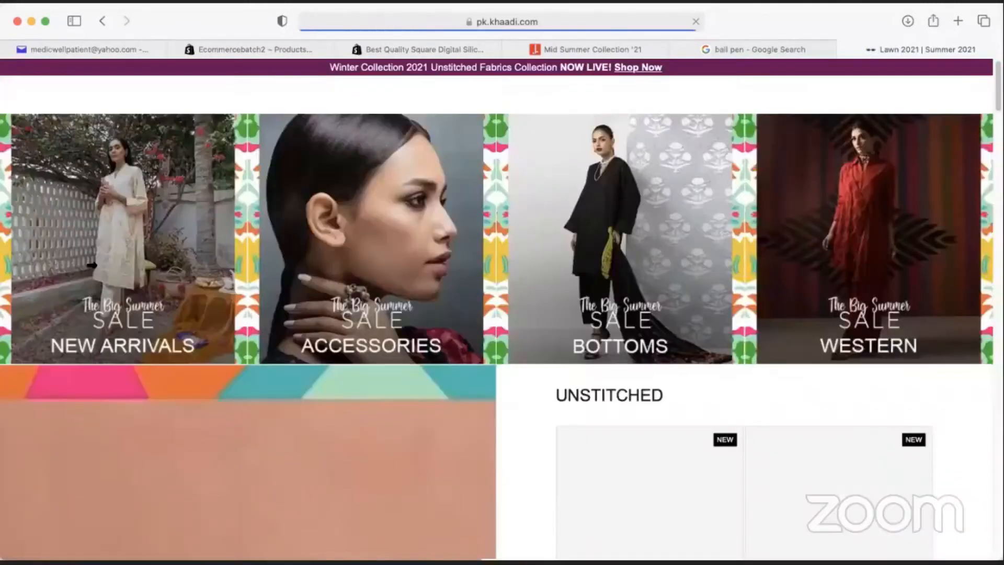
{"action": "scroll", "coordinate": [915, 354], "scroll_direction": "down", "scroll_amount": 6}
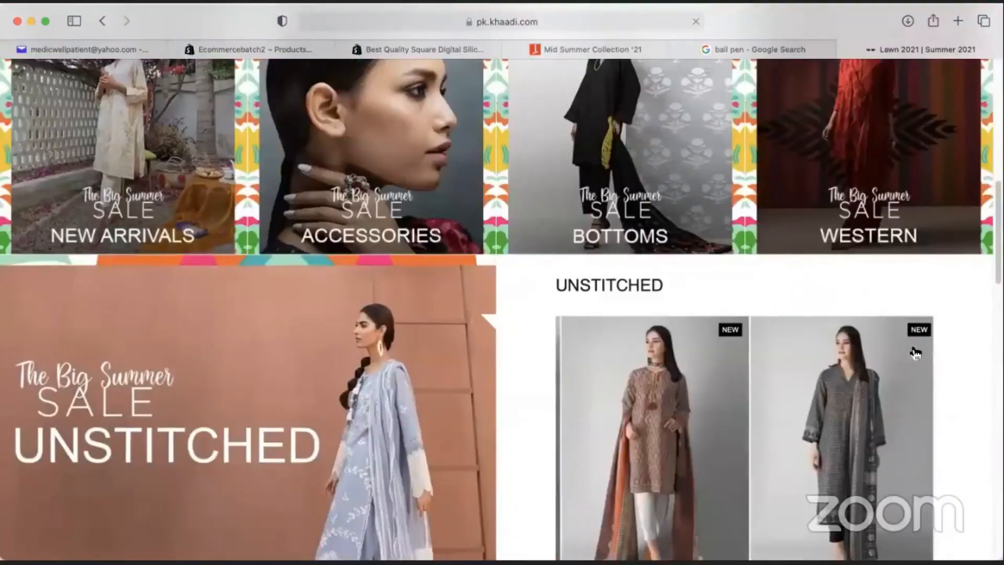
{"action": "scroll", "coordinate": [915, 353], "scroll_direction": "down", "scroll_amount": 2}
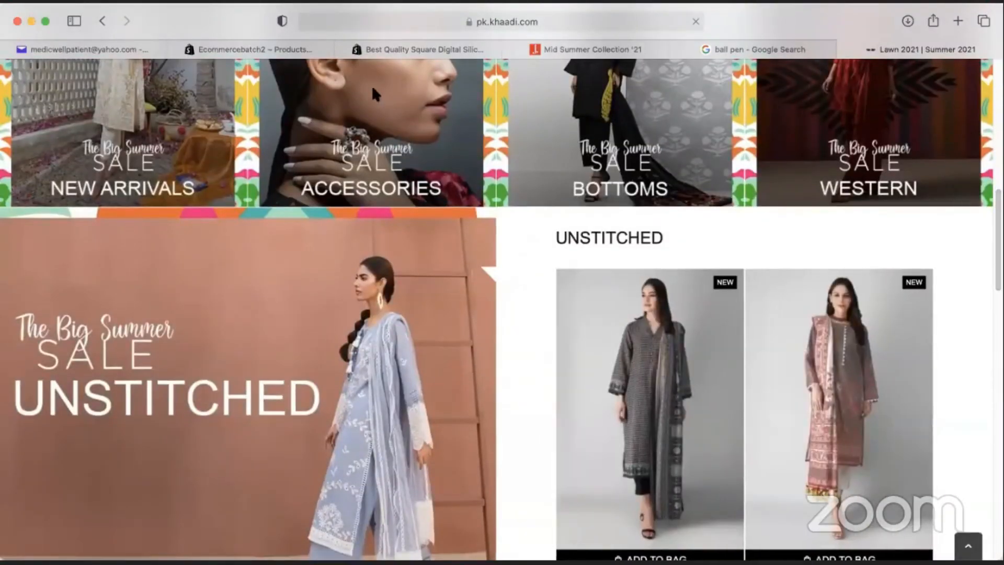
{"action": "scroll", "coordinate": [734, 264], "scroll_direction": "down", "scroll_amount": 7}
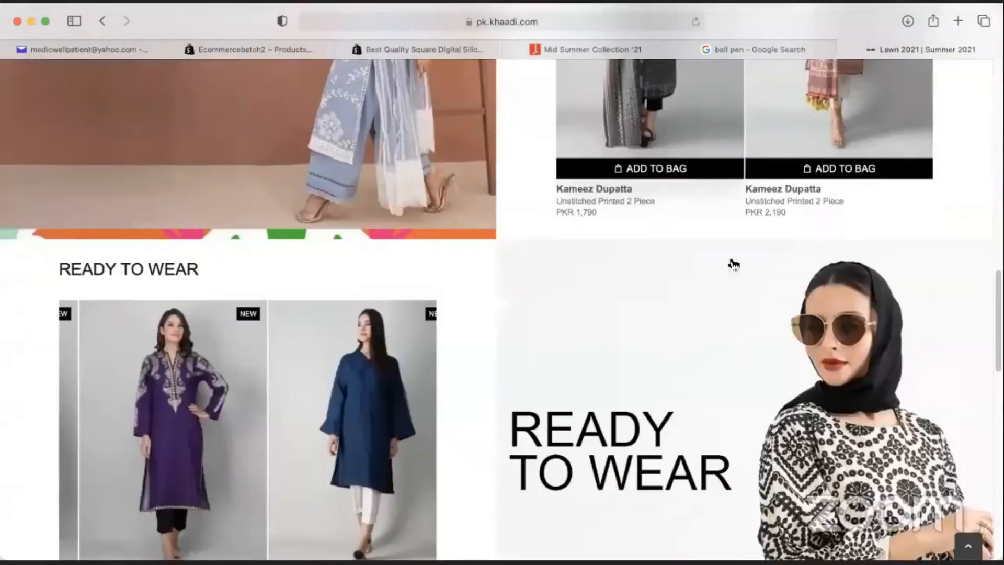
{"action": "scroll", "coordinate": [518, 413], "scroll_direction": "down", "scroll_amount": 5}
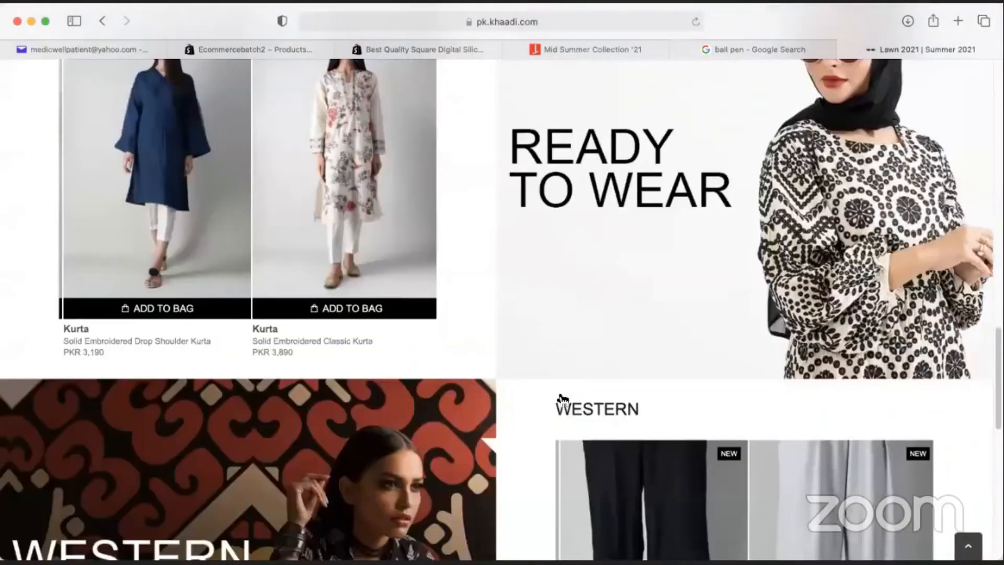
{"action": "scroll", "coordinate": [544, 400], "scroll_direction": "down", "scroll_amount": 6}
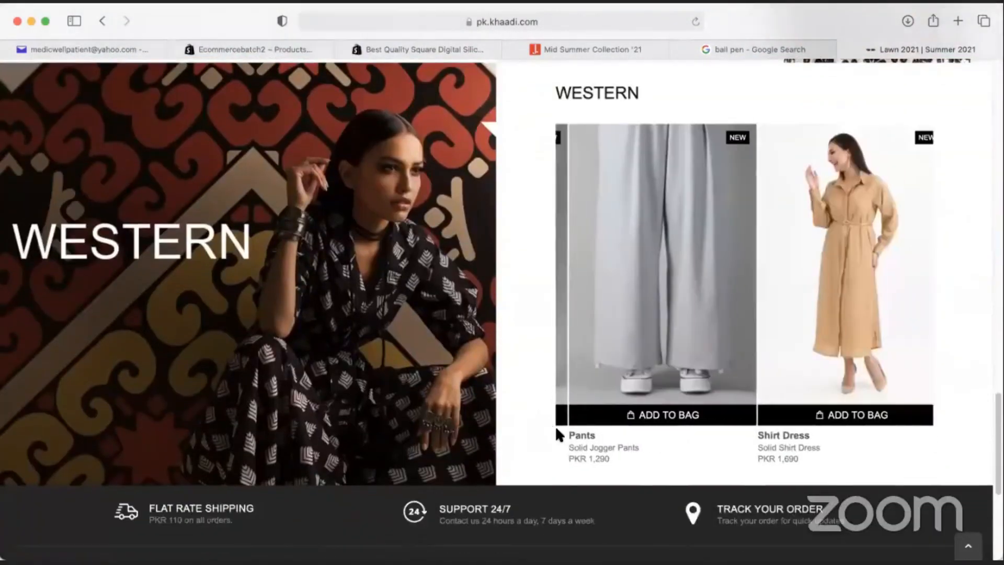
Examine the Khaadi homepage's Western and Unstitched product sections and its Big Summer Sale categories
{"action": "scroll", "coordinate": [556, 429], "scroll_direction": "down", "scroll_amount": 5}
{"action": "scroll", "coordinate": [557, 428], "scroll_direction": "up", "scroll_amount": 4}
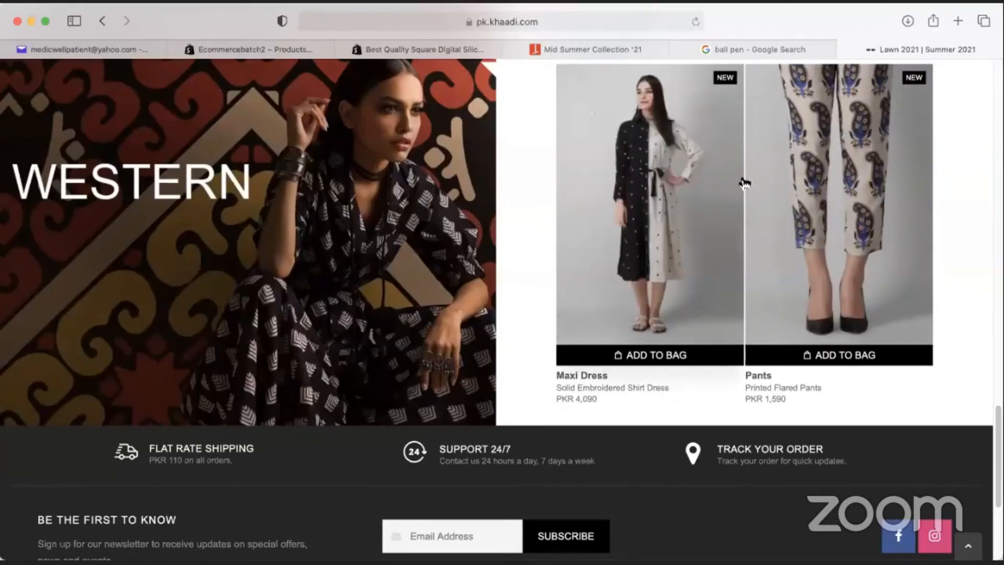
{"action": "scroll", "coordinate": [559, 261], "scroll_direction": "up", "scroll_amount": 10}
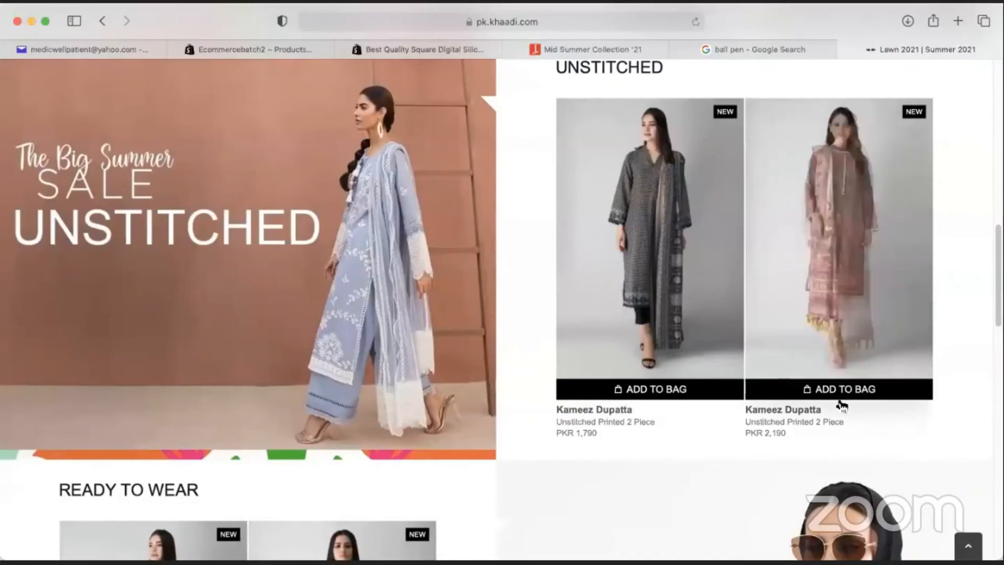
{"action": "scroll", "coordinate": [416, 185], "scroll_direction": "up", "scroll_amount": 10}
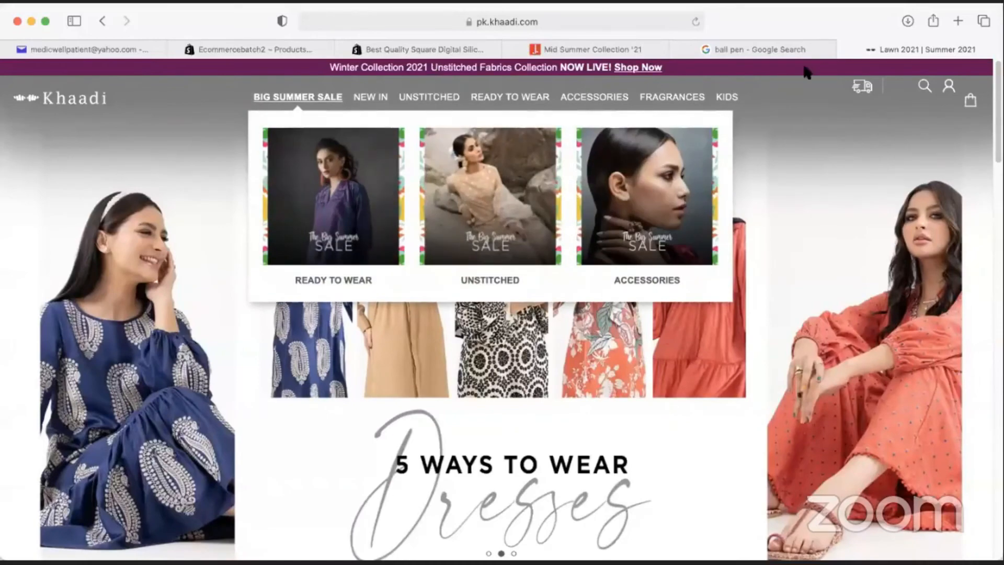
Preview the Time ballpoint pen photo with the red background, and open remove.bg in place of the Khaadi store
{"action": "left_click", "coordinate": [760, 49]}
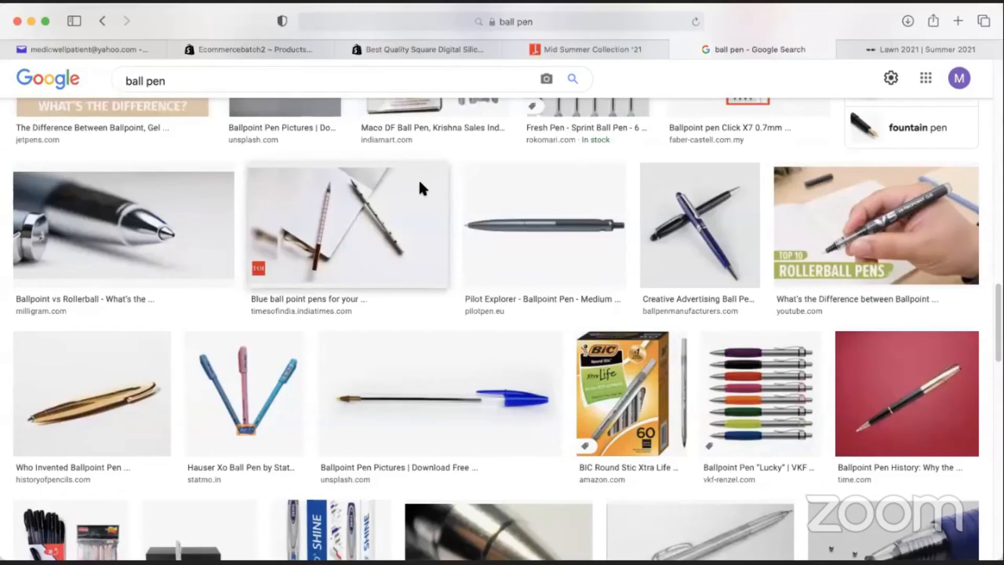
{"action": "left_click", "coordinate": [918, 402]}
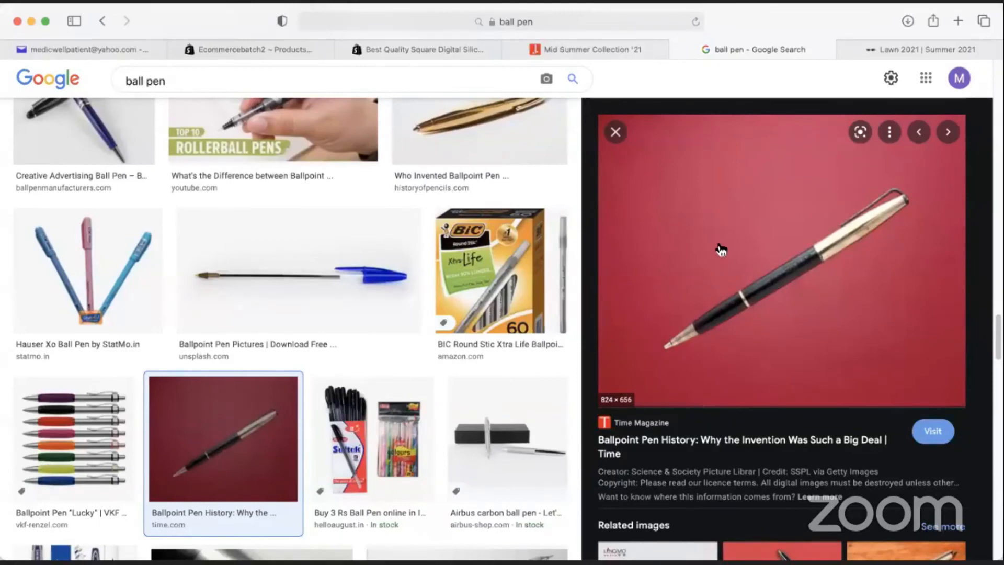
{"action": "left_click", "coordinate": [868, 51]}
{"action": "left_click", "coordinate": [585, 23]}
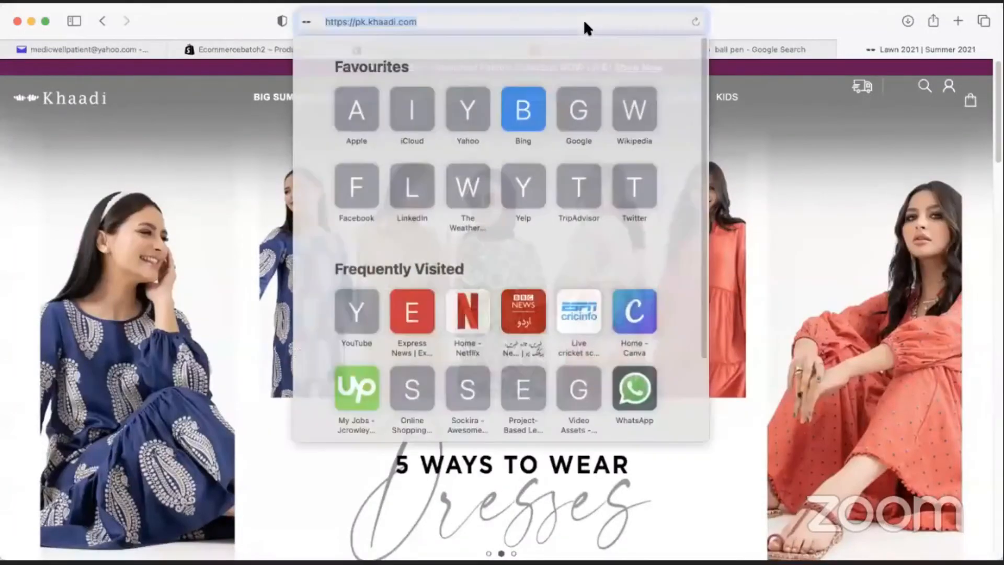
{"action": "type", "text": "remove.bg"}
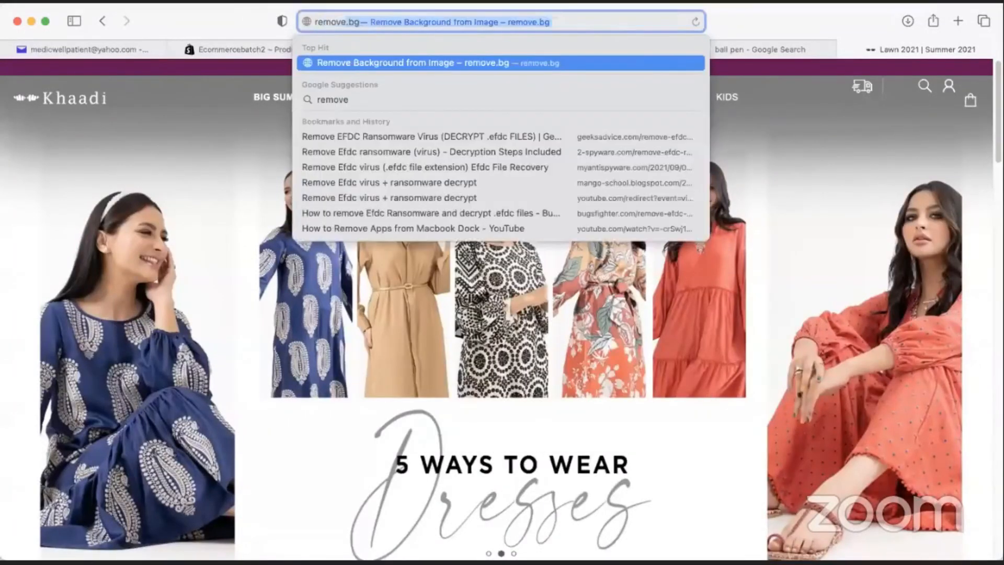
{"action": "key", "text": "Return"}
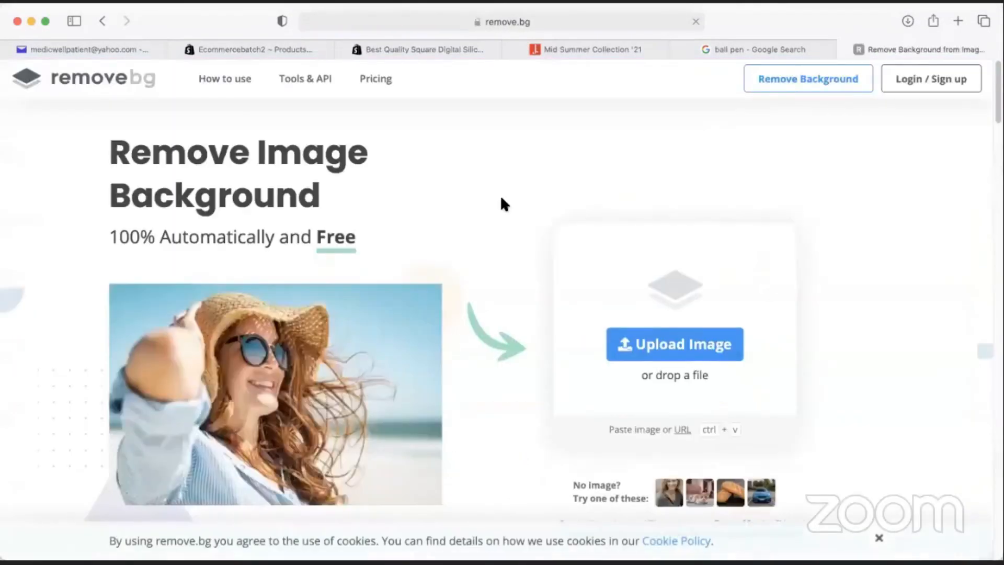
Return to the enlarged red-background pen photo in the ball pen results and check its image options
{"action": "left_click", "coordinate": [753, 48]}
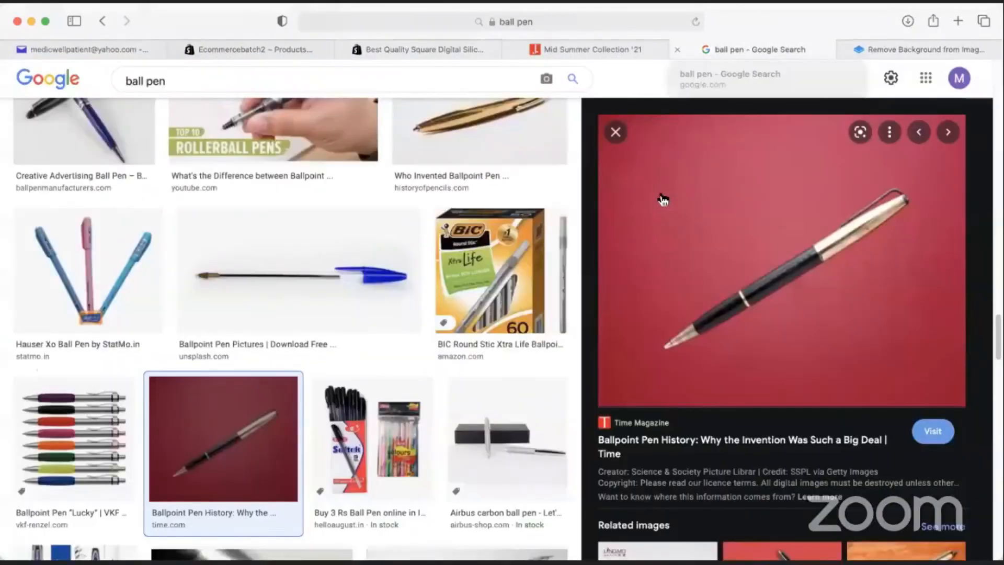
{"action": "right_click", "coordinate": [675, 196]}
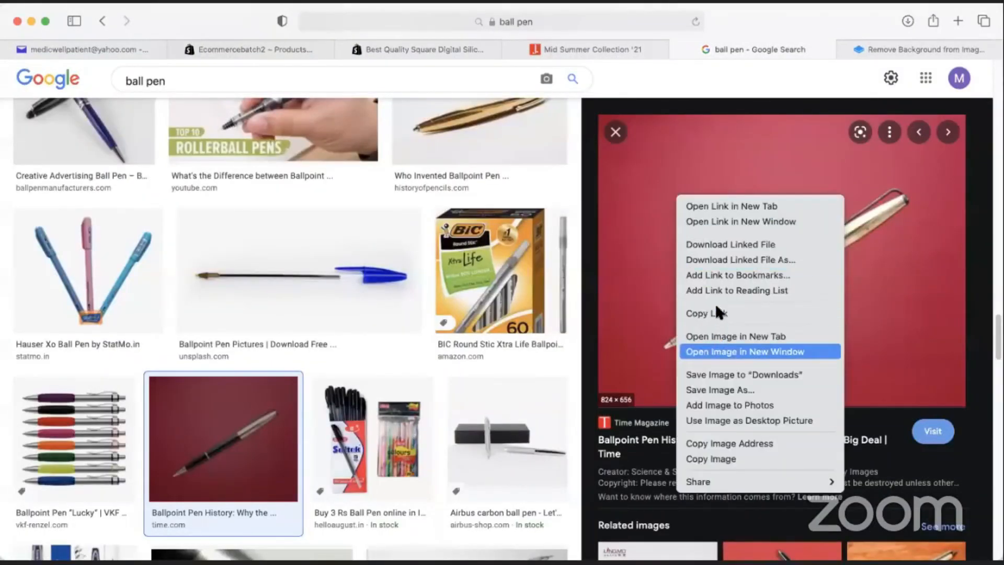
{"action": "left_click", "coordinate": [720, 353]}
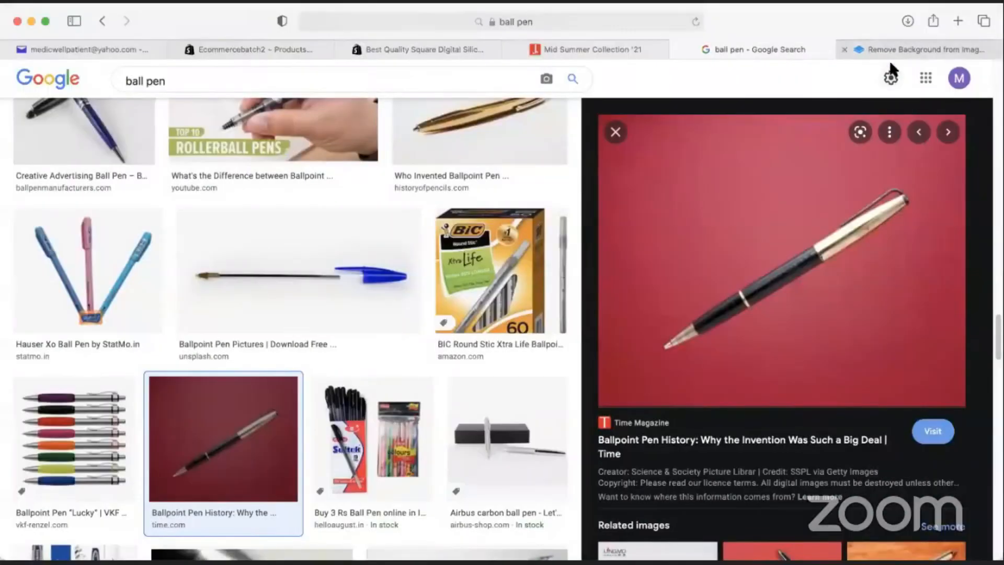
Upload a portrait photo of a man in a white shirt to remove.bg to remove its background
{"action": "left_click", "coordinate": [890, 49]}
{"action": "left_click", "coordinate": [650, 343]}
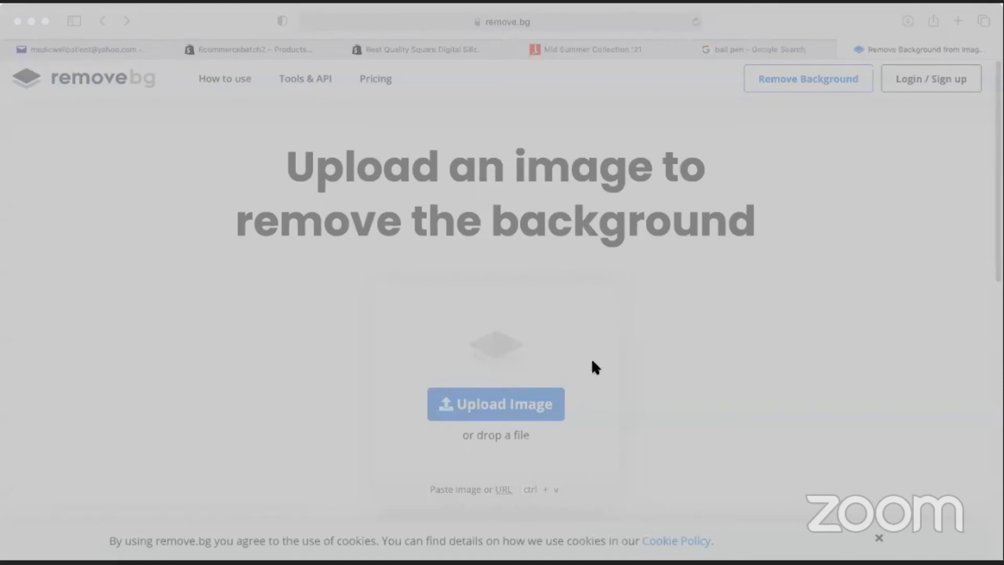
{"action": "left_click", "coordinate": [741, 415]}
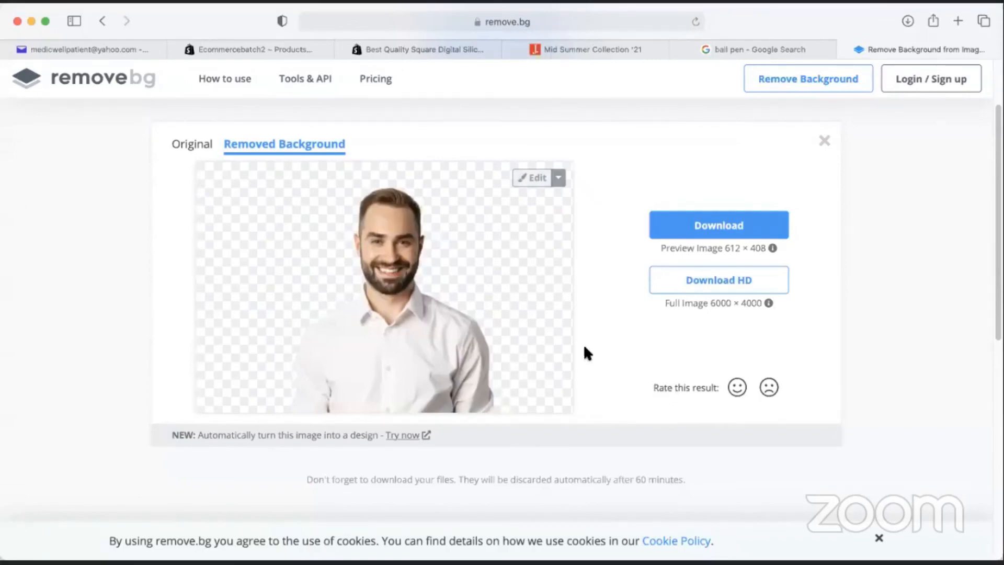
Open YouTube in place of remove.bg, open the Binance Tutorial For Beginners 2021 video, and pause playback
{"action": "left_click", "coordinate": [567, 21]}
{"action": "type", "text": "youtube.com — YouTube"}
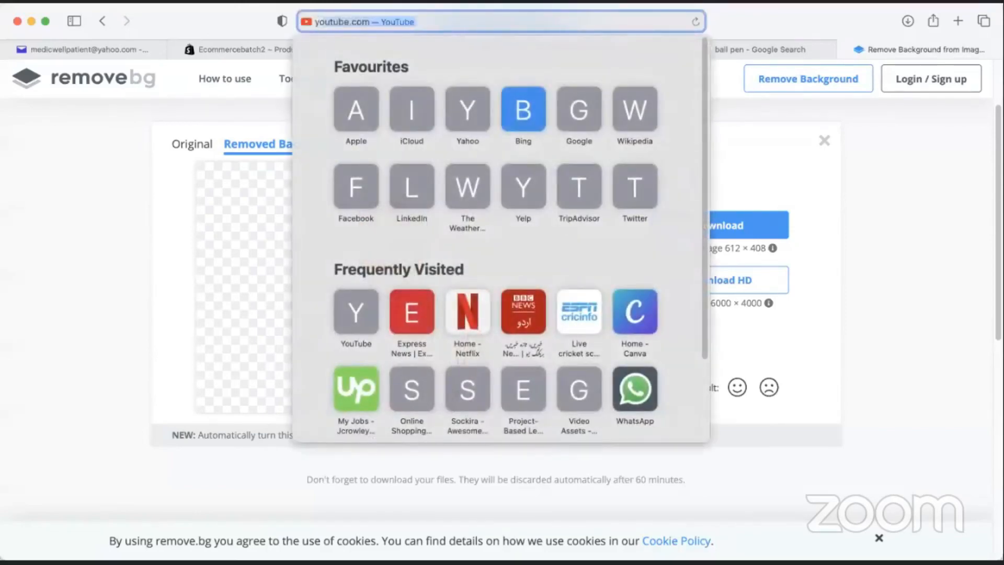
{"action": "key", "text": "Return"}
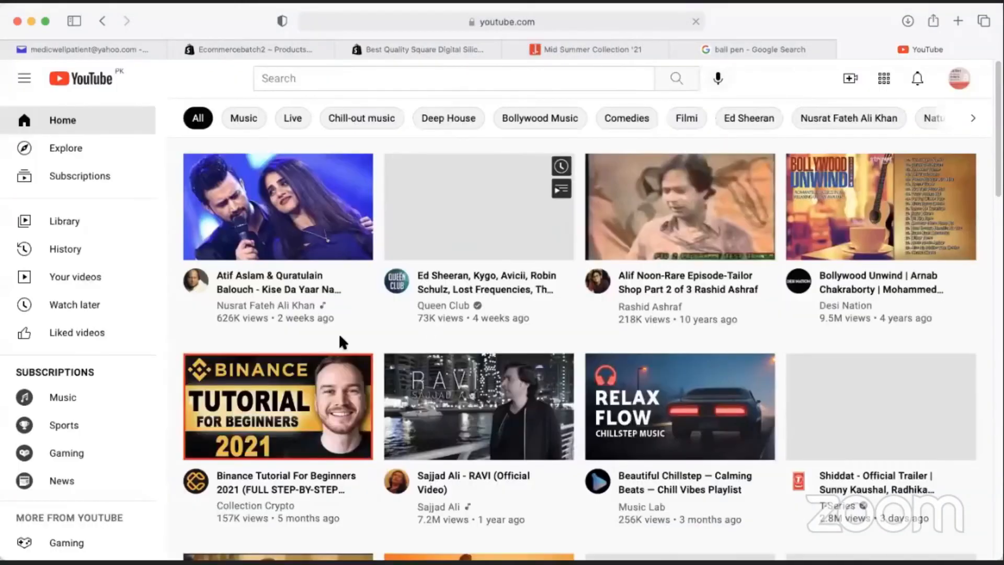
{"action": "left_click", "coordinate": [259, 426]}
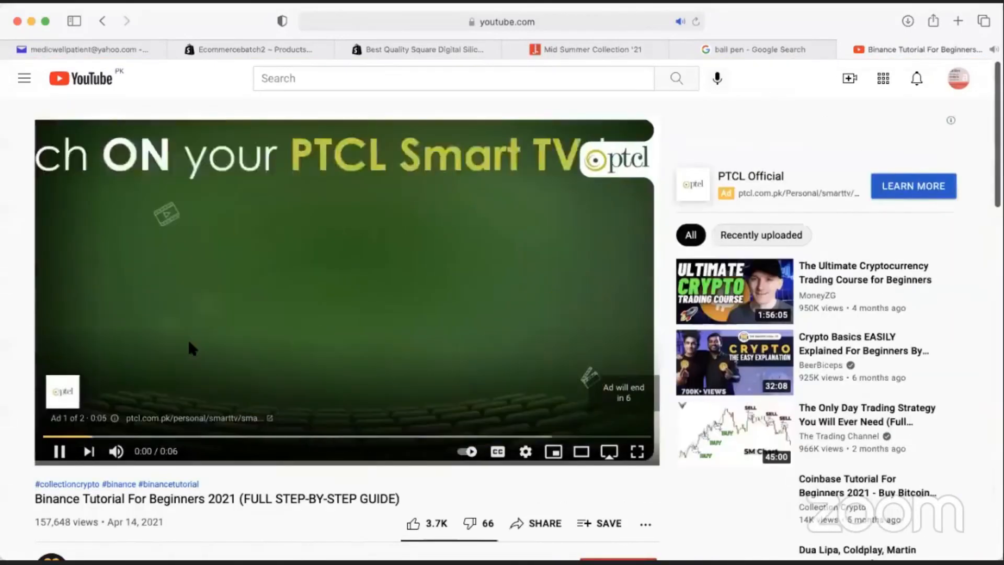
{"action": "left_click", "coordinate": [190, 348]}
Copy the Binance tutorial's iframe embed code from the video's sharing options
{"action": "scroll", "coordinate": [94, 280], "scroll_direction": "down", "scroll_amount": 2}
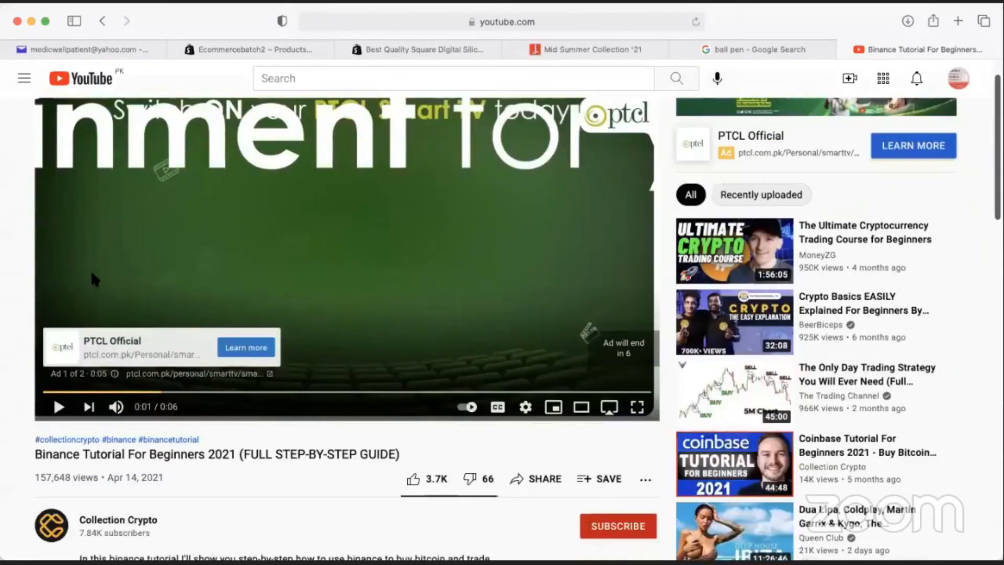
{"action": "scroll", "coordinate": [462, 502], "scroll_direction": "down", "scroll_amount": 1}
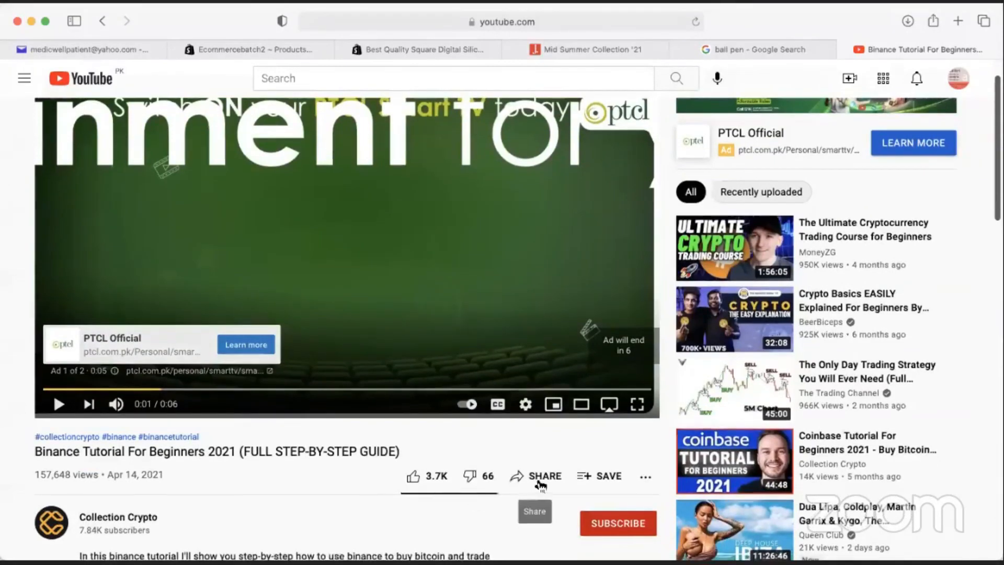
{"action": "left_click", "coordinate": [541, 485]}
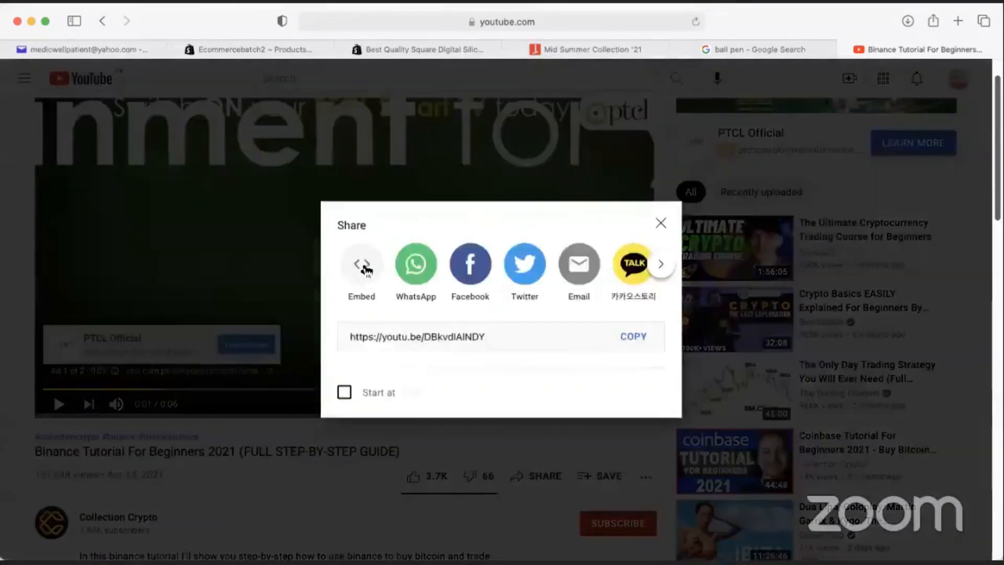
{"action": "left_click", "coordinate": [361, 262]}
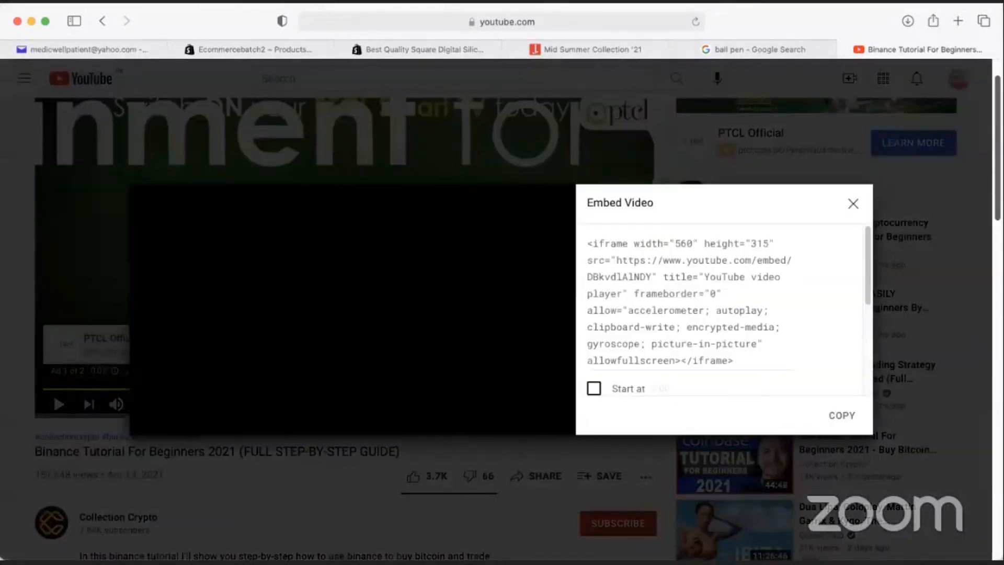
{"action": "left_click", "coordinate": [599, 302]}
{"action": "key", "text": "super+c"}
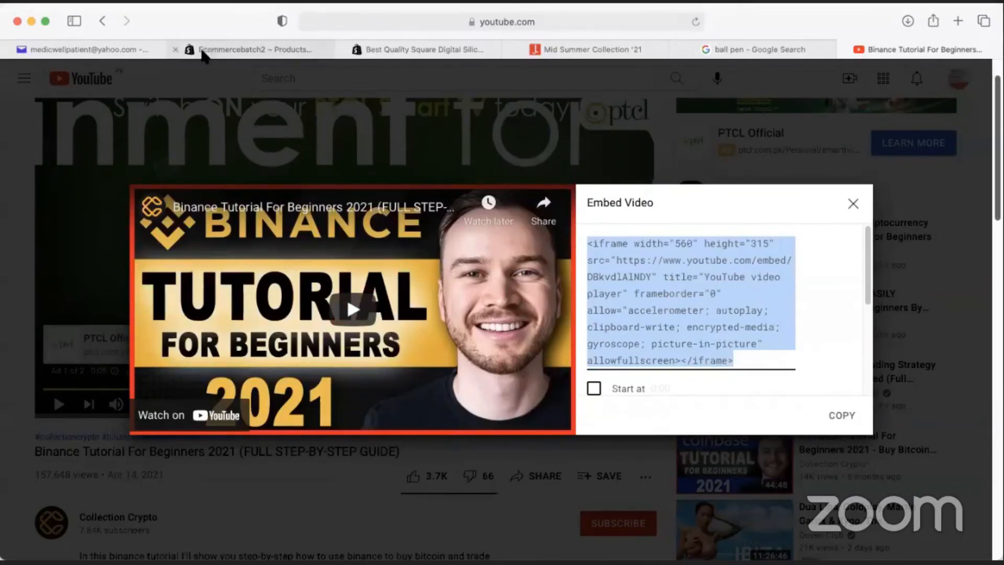
Add an empty line at the end of the sports watch's description in the Shopify product editor
{"action": "left_click", "coordinate": [204, 49]}
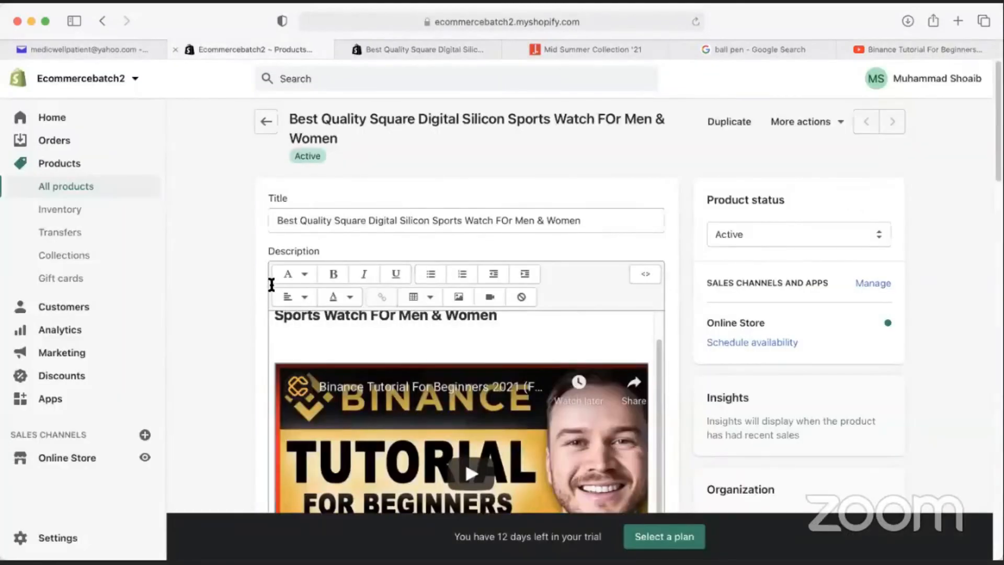
{"action": "scroll", "coordinate": [271, 285], "scroll_direction": "down", "scroll_amount": 1}
{"action": "scroll", "coordinate": [413, 411], "scroll_direction": "down", "scroll_amount": 5}
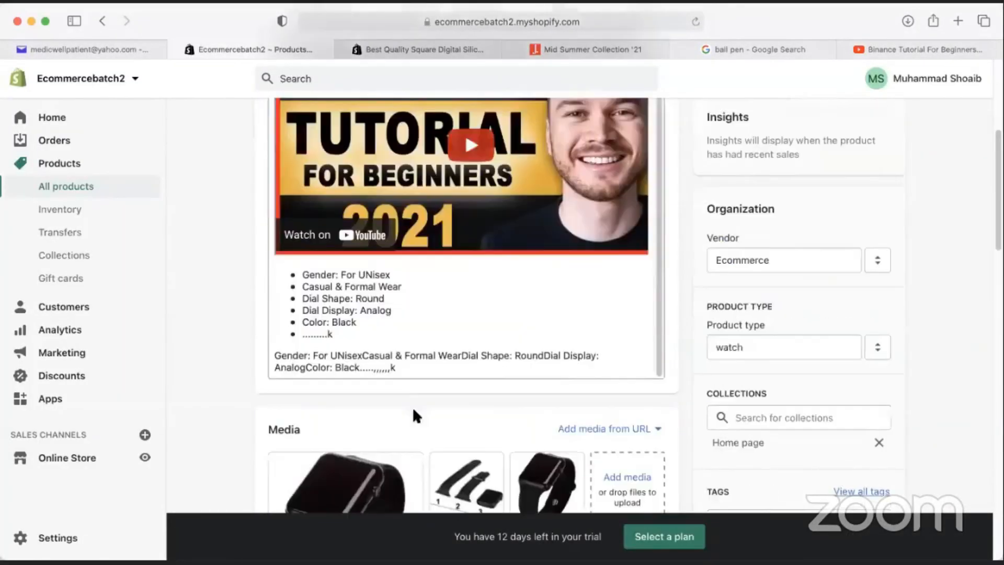
{"action": "left_click", "coordinate": [428, 368]}
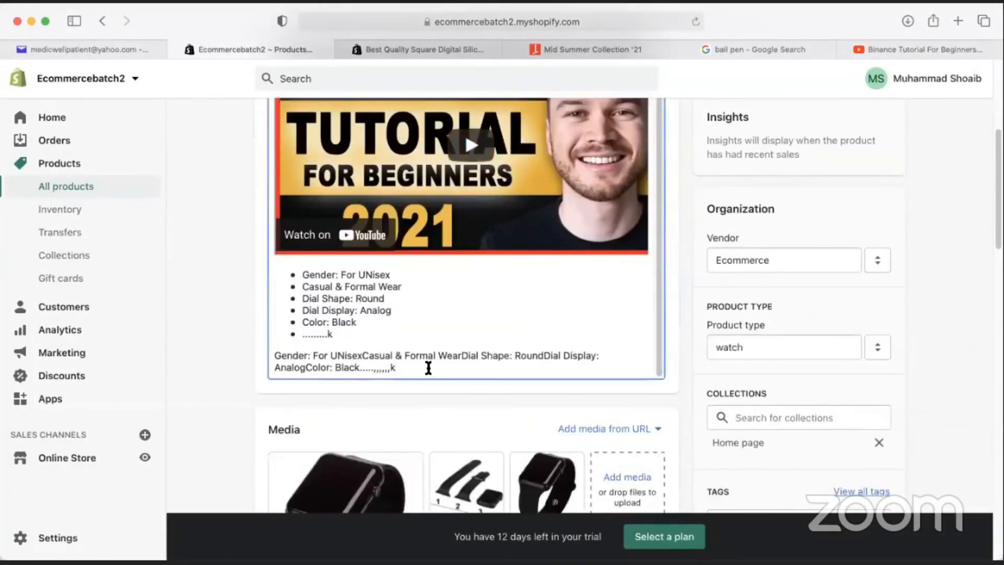
{"action": "key", "text": "Return"}
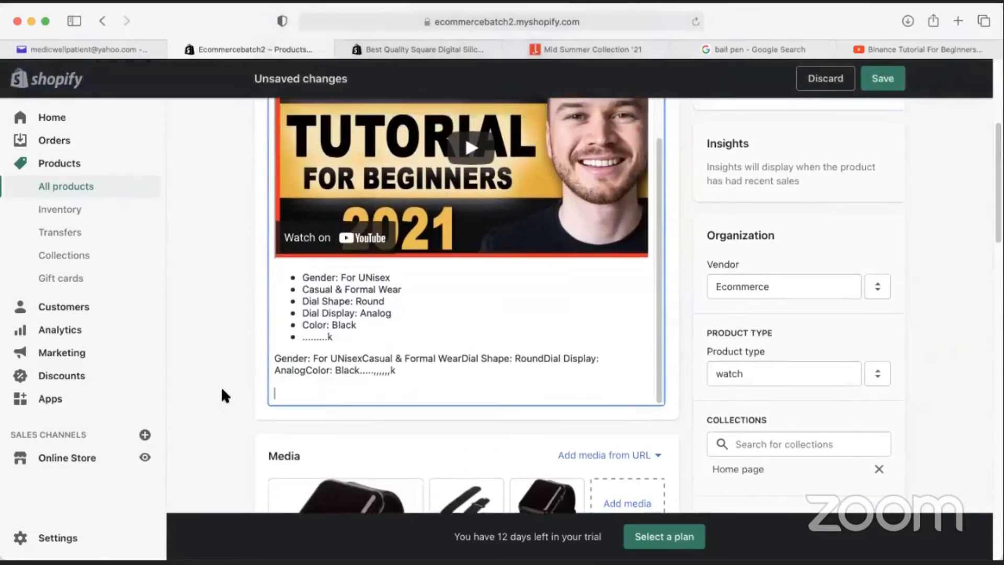
Insert a video into the sports watch's description using the copied Binance tutorial embed code
{"action": "scroll", "coordinate": [221, 387], "scroll_direction": "up", "scroll_amount": 4}
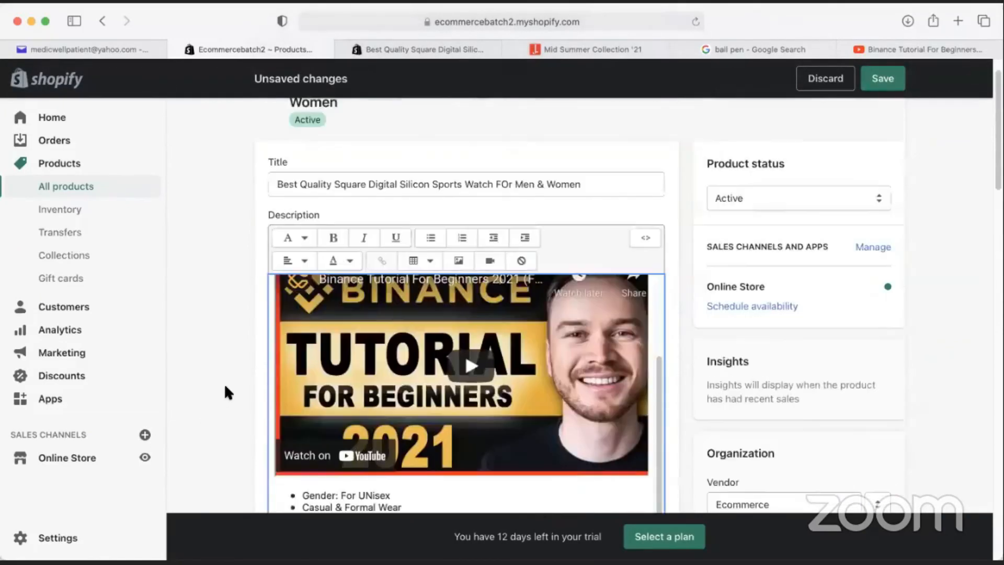
{"action": "left_click", "coordinate": [490, 262]}
{"action": "left_click", "coordinate": [439, 285]}
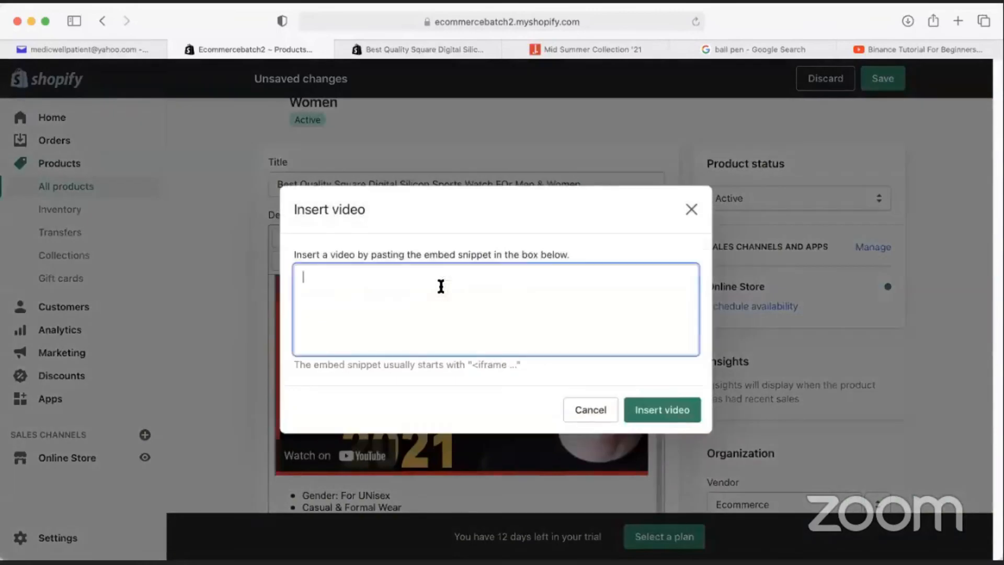
{"action": "key", "text": "super+v"}
{"action": "left_click", "coordinate": [685, 416]}
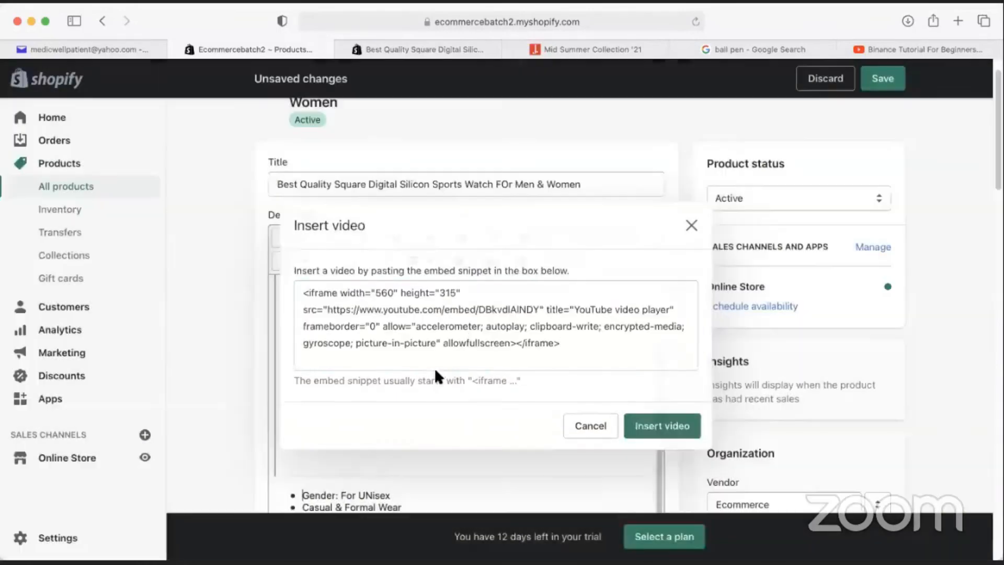
{"action": "scroll", "coordinate": [205, 372], "scroll_direction": "up", "scroll_amount": 1}
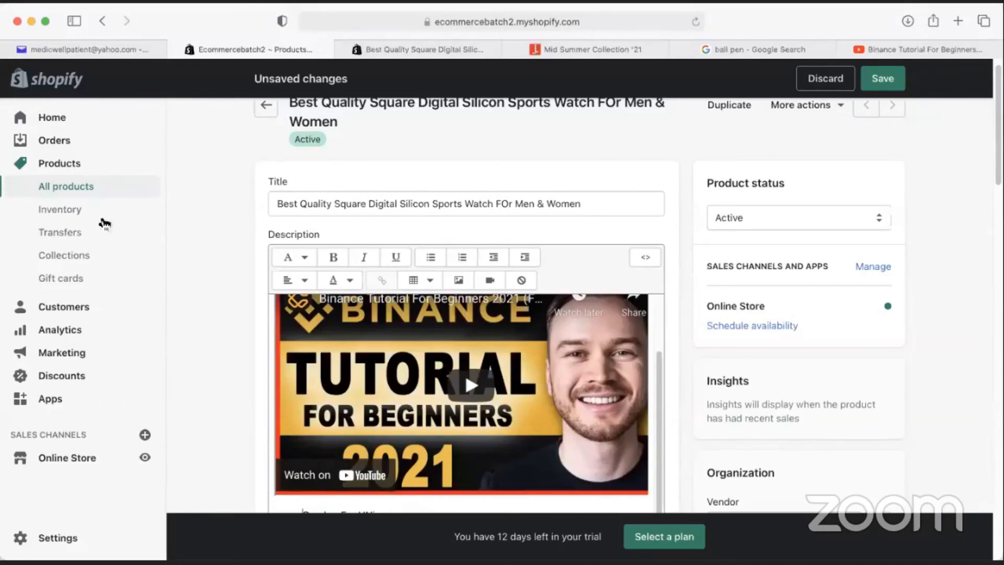
Open google.com in place of the Mid Summer Collection page and search for "how to embed videos in shopify products"
{"action": "mouse_move", "coordinate": [334, 42]}
{"action": "left_click", "coordinate": [638, 49]}
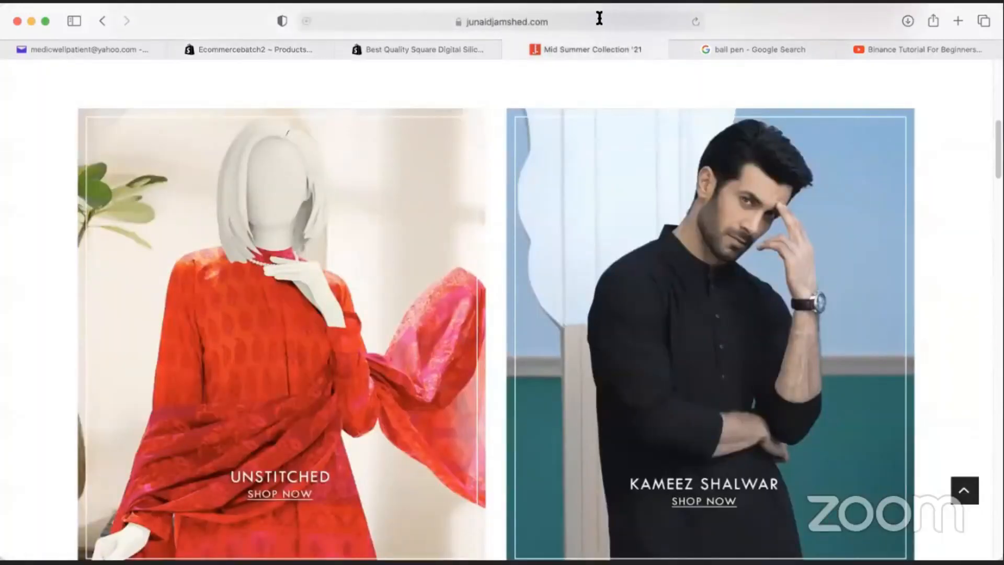
{"action": "left_click", "coordinate": [600, 20]}
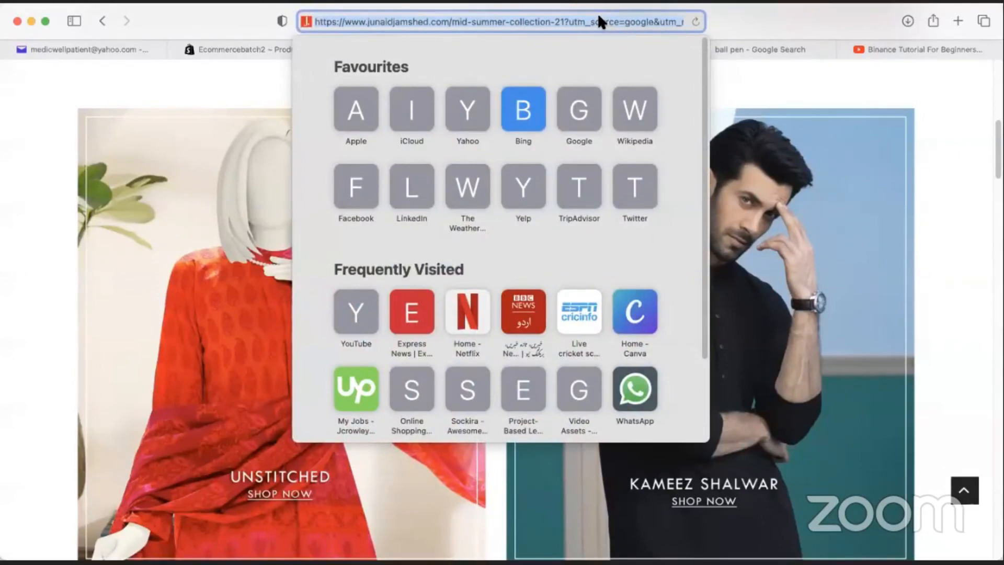
{"action": "type", "text": "google.com"}
{"action": "key", "text": "Return"}
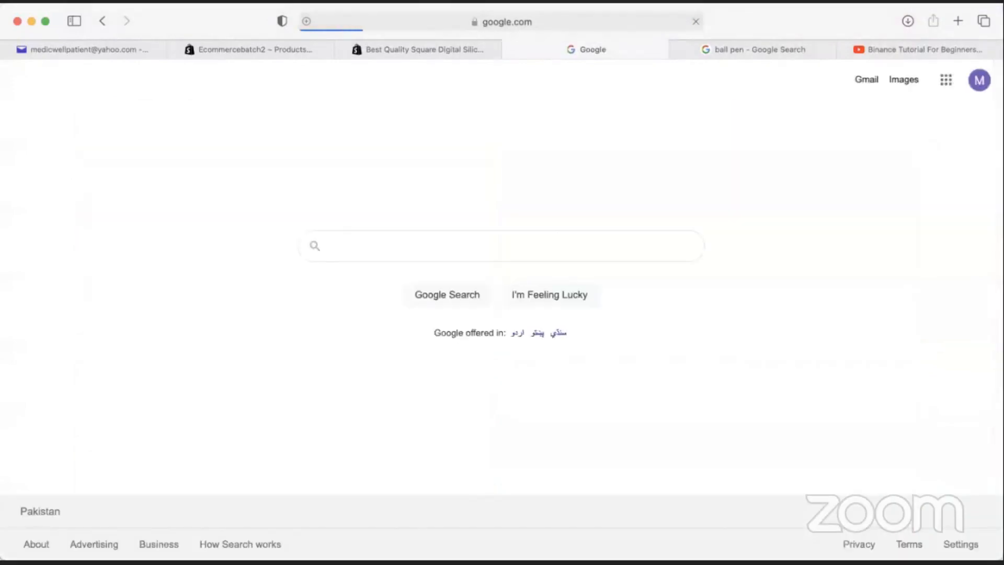
{"action": "type", "text": "how t"}
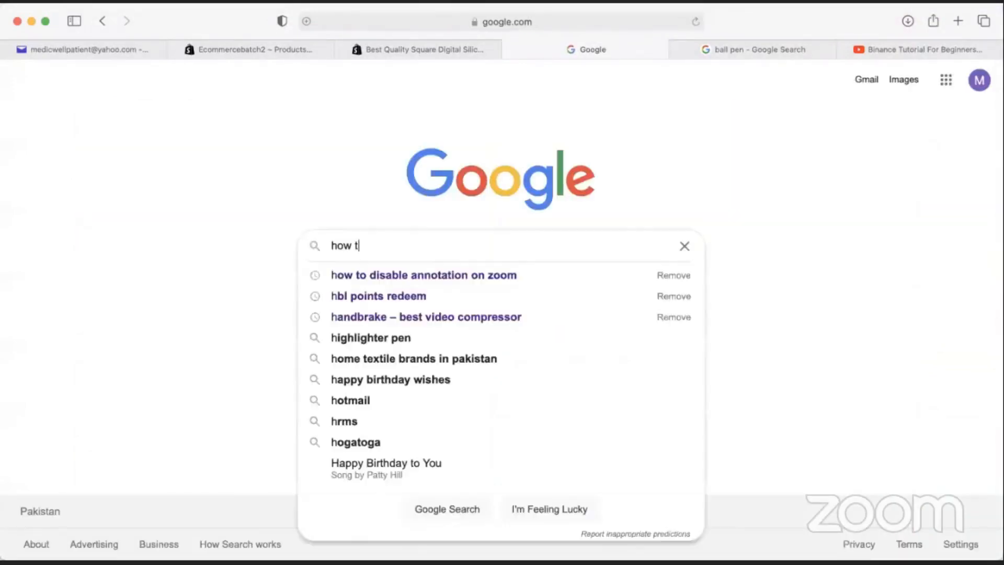
{"action": "type", "text": "o embed"}
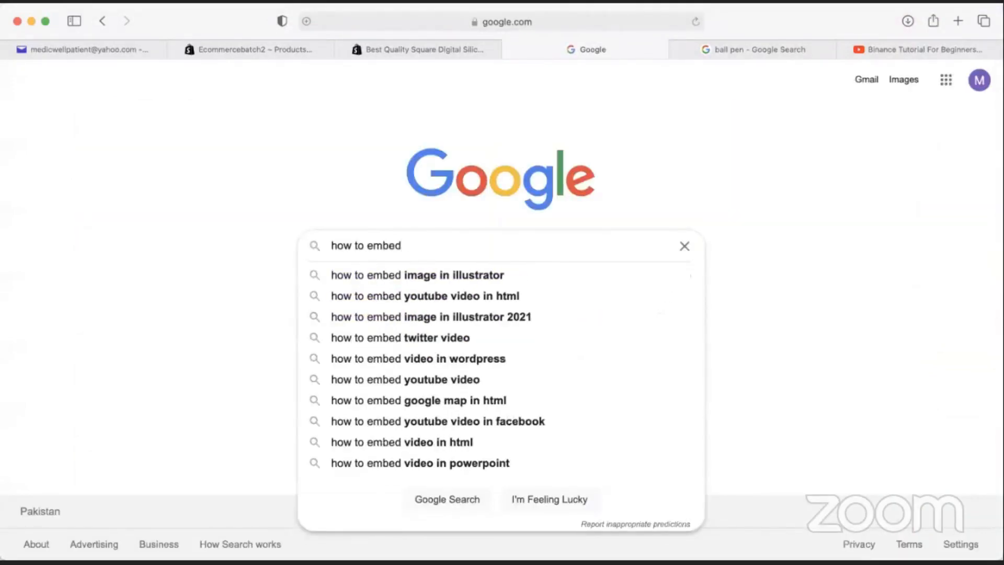
{"action": "type", "text": " videos in shop"}
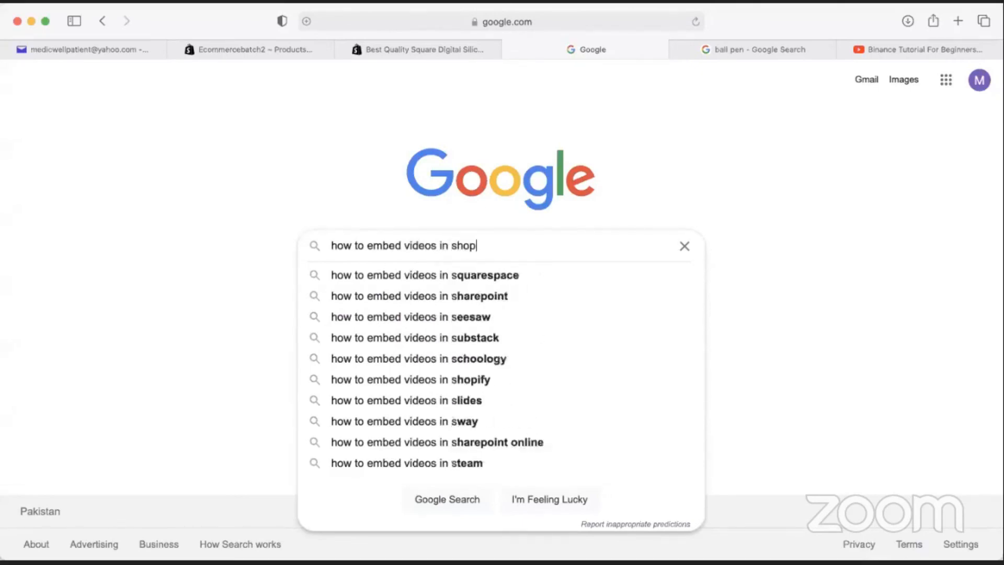
{"action": "type", "text": "ify products"}
{"action": "key", "text": "Return"}
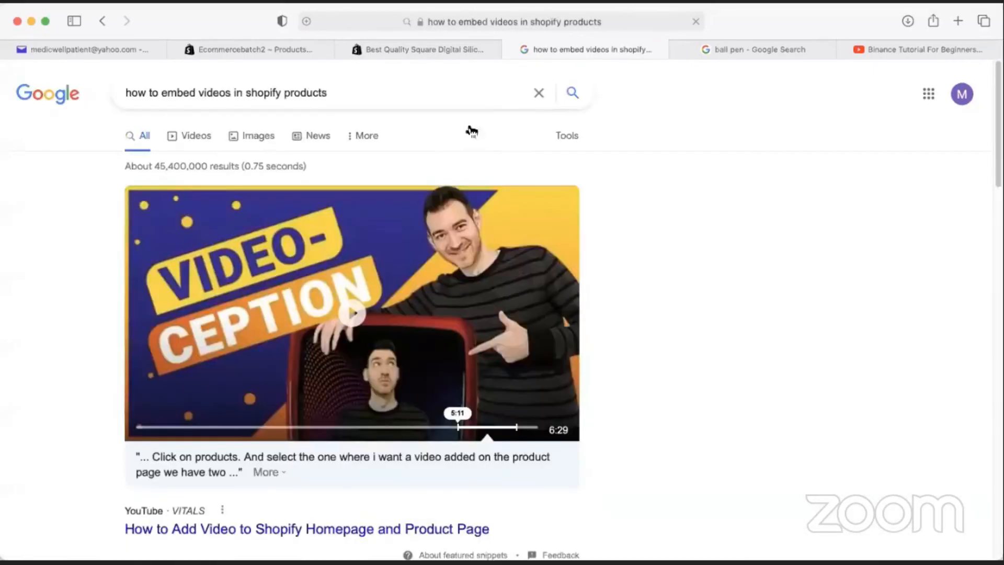
Open the Shopify Help Center result "Adding product media", skim its sections on adding media and theme support, and return to the search results
{"action": "scroll", "coordinate": [76, 330], "scroll_direction": "down", "scroll_amount": 8}
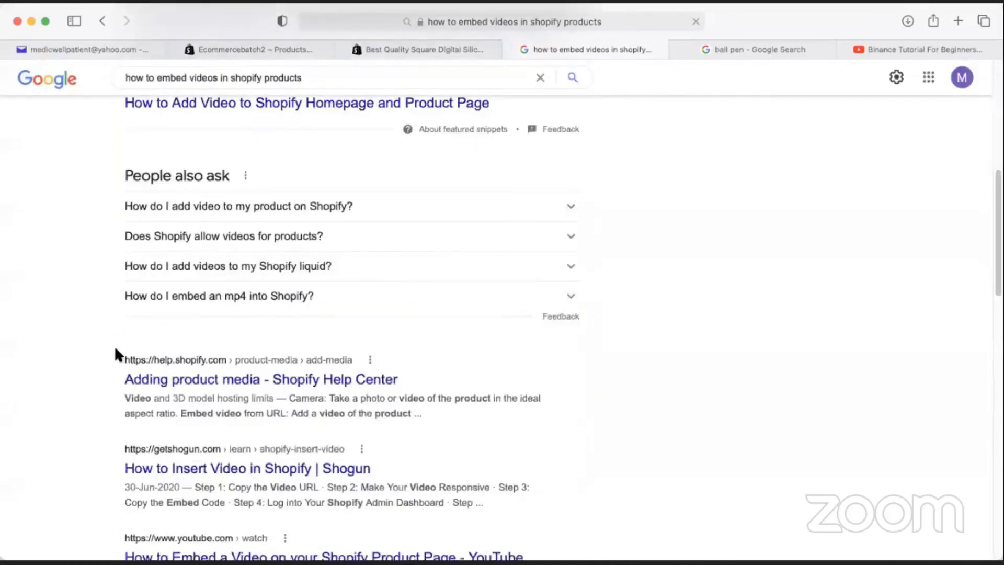
{"action": "left_click", "coordinate": [208, 382]}
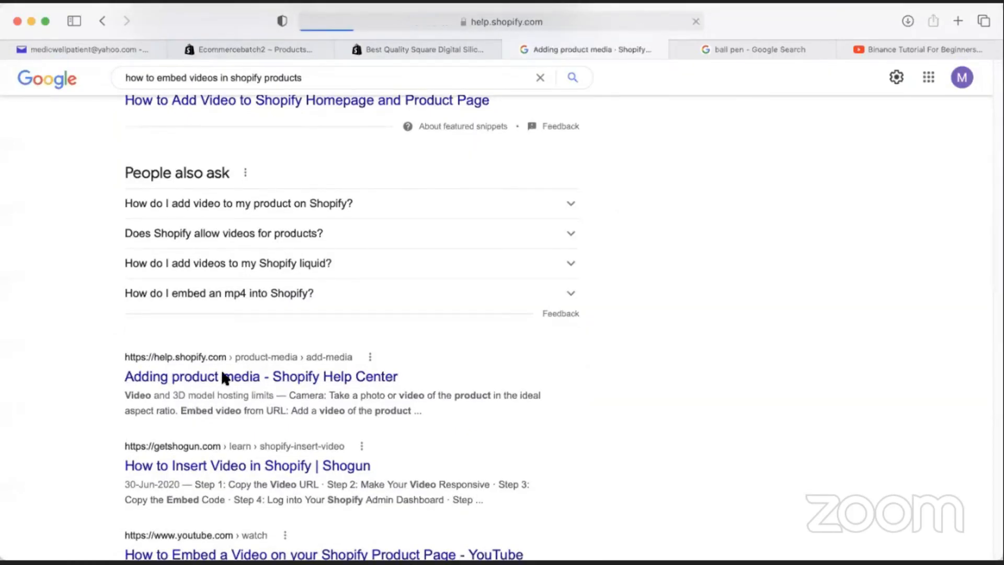
{"action": "scroll", "coordinate": [437, 341], "scroll_direction": "down", "scroll_amount": 3}
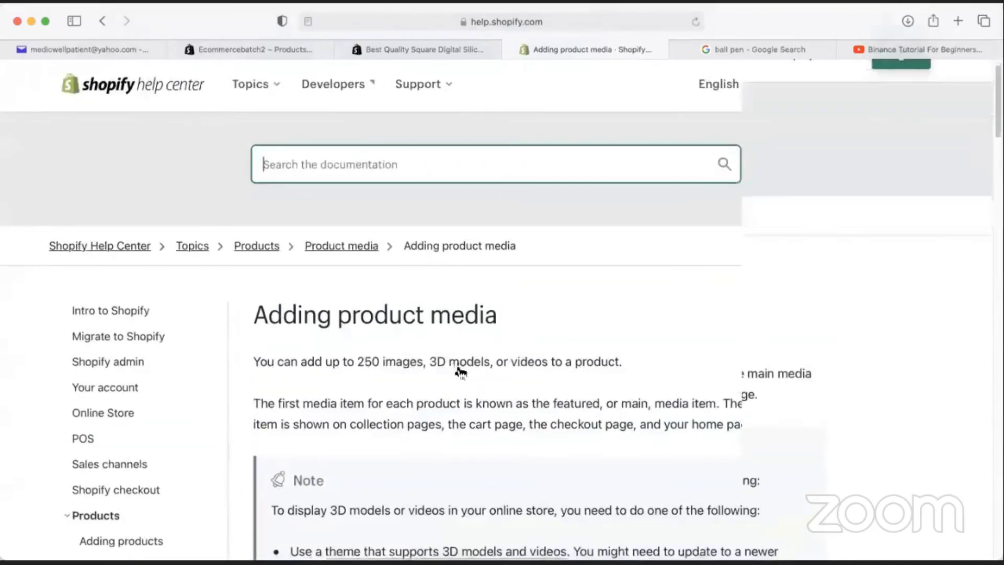
{"action": "scroll", "coordinate": [454, 371], "scroll_direction": "down", "scroll_amount": 10}
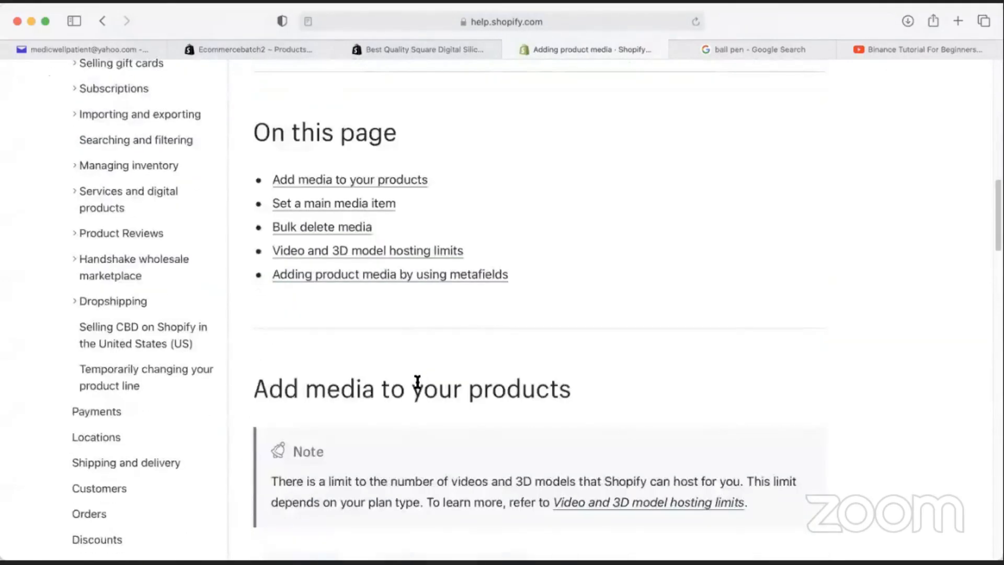
{"action": "scroll", "coordinate": [379, 366], "scroll_direction": "down", "scroll_amount": 5}
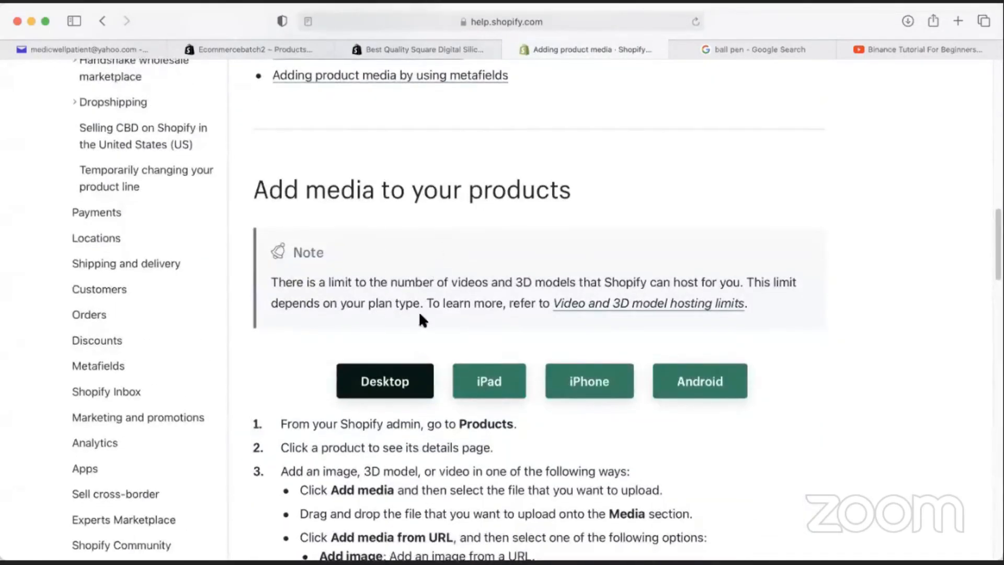
{"action": "scroll", "coordinate": [377, 355], "scroll_direction": "down", "scroll_amount": 15}
{"action": "scroll", "coordinate": [440, 316], "scroll_direction": "up", "scroll_amount": 20}
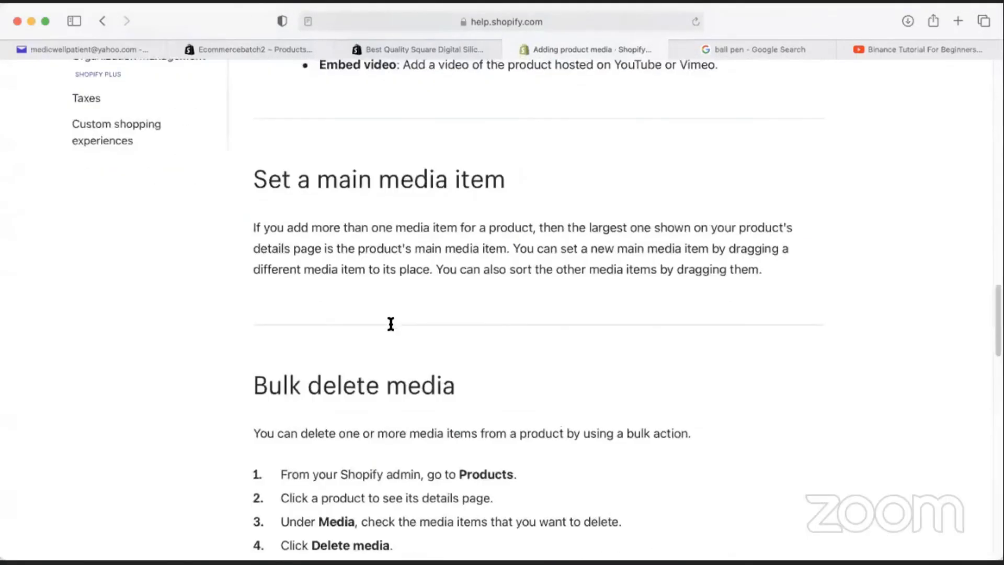
{"action": "scroll", "coordinate": [366, 290], "scroll_direction": "up", "scroll_amount": 15}
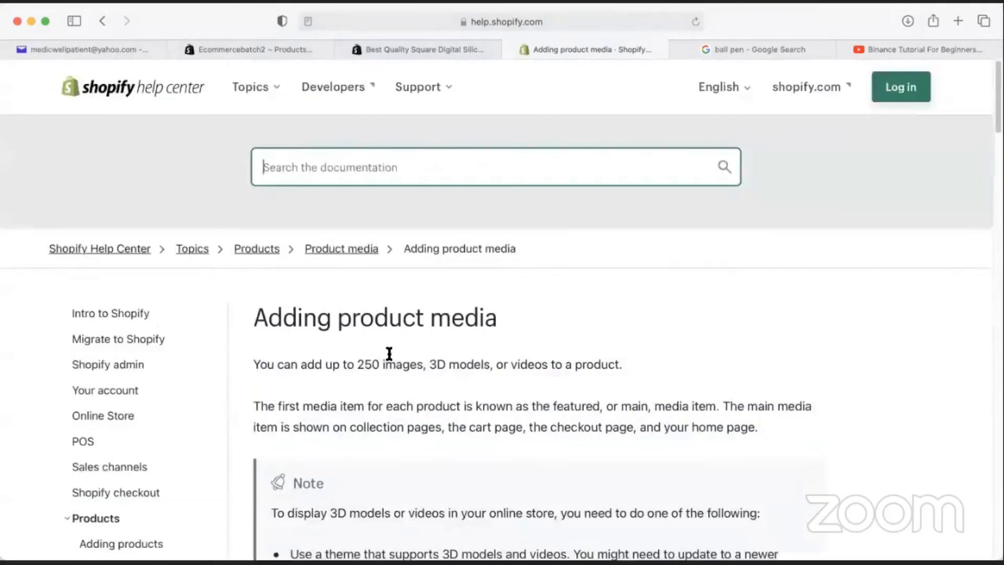
{"action": "scroll", "coordinate": [390, 352], "scroll_direction": "down", "scroll_amount": 5}
{"action": "scroll", "coordinate": [410, 375], "scroll_direction": "down", "scroll_amount": 2}
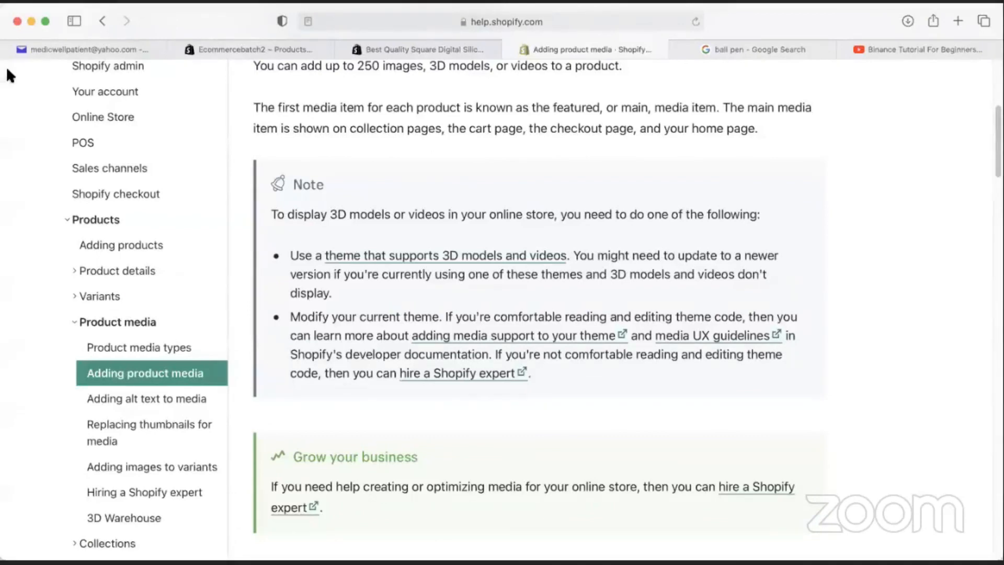
{"action": "left_click", "coordinate": [102, 22]}
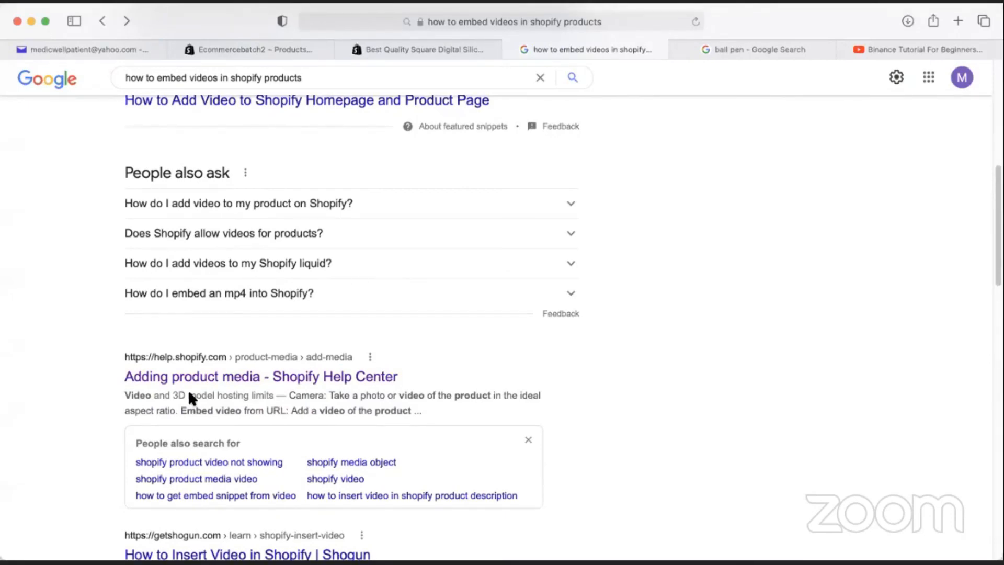
Switch to the Fiverr site in the Chrome incognito window, search for "shopify product listing", and browse the offered gigs
{"action": "left_click", "coordinate": [812, 177]}
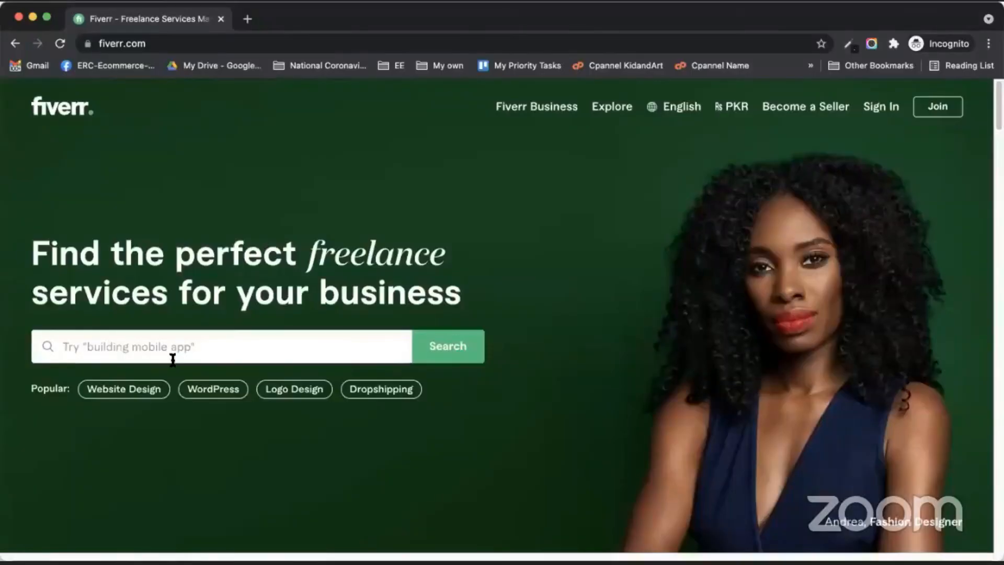
{"action": "left_click", "coordinate": [195, 347]}
{"action": "type", "text": "pro"}
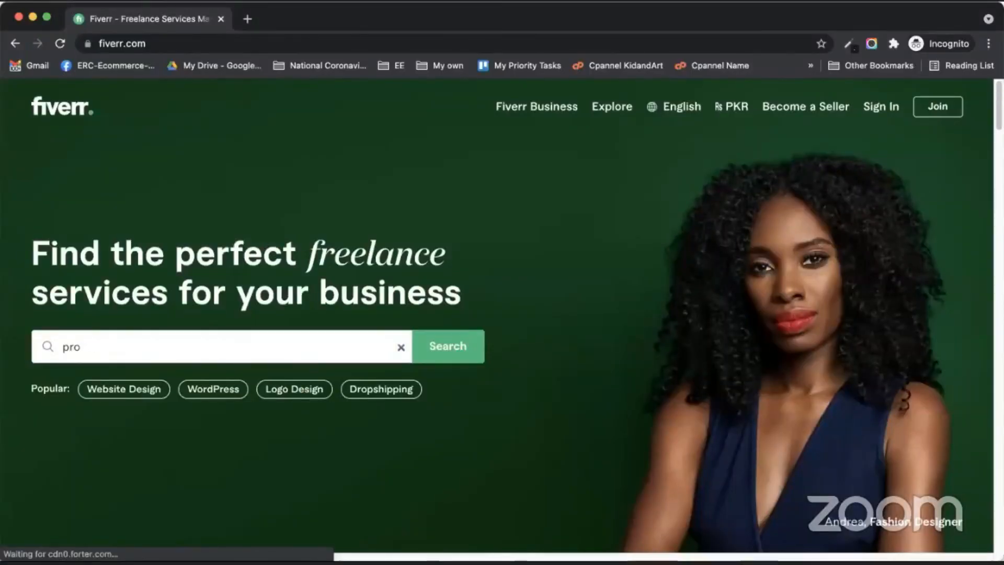
{"action": "key", "text": "BackSpace"}
{"action": "key", "text": "BackSpace"}
{"action": "key", "text": "BackSpace"}
{"action": "type", "text": "shopify product listig"}
{"action": "key", "text": "Return"}
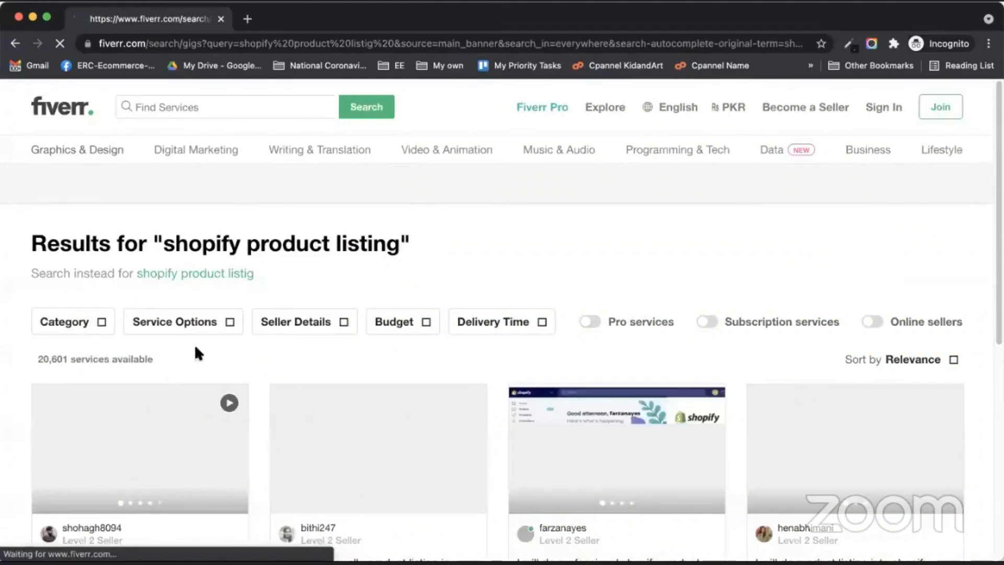
{"action": "scroll", "coordinate": [252, 257], "scroll_direction": "down", "scroll_amount": 4}
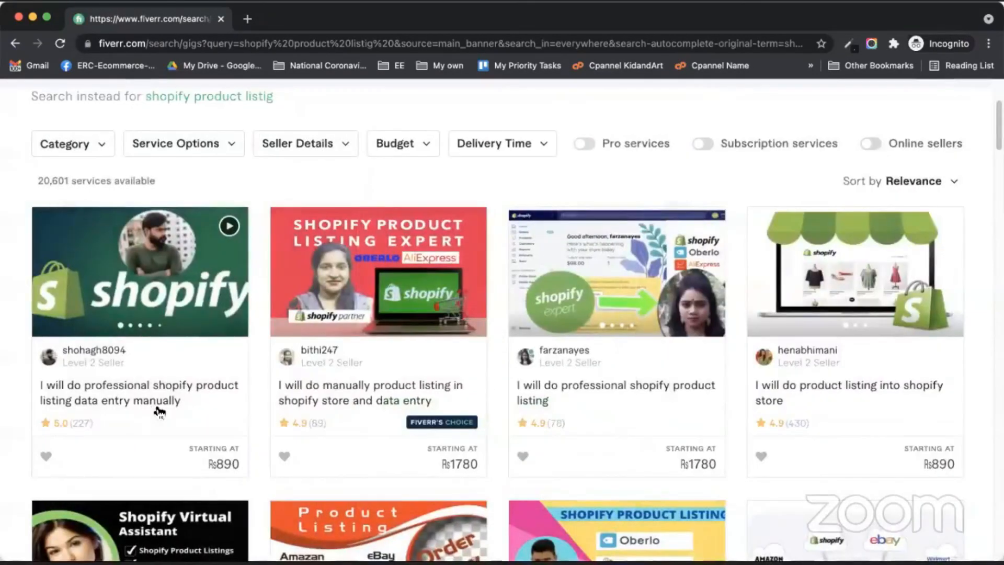
{"action": "left_click", "coordinate": [155, 402]}
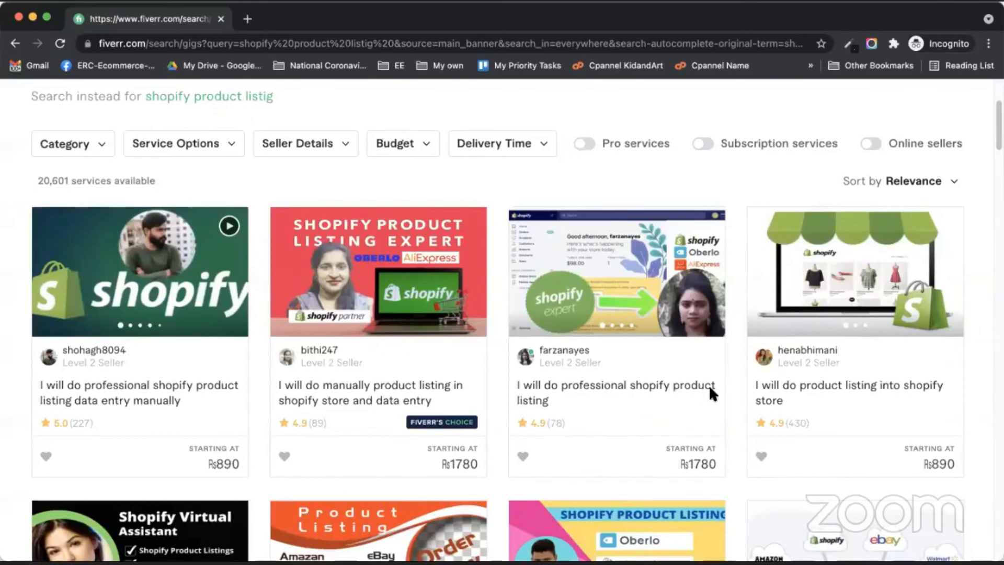
{"action": "scroll", "coordinate": [790, 375], "scroll_direction": "down", "scroll_amount": 2}
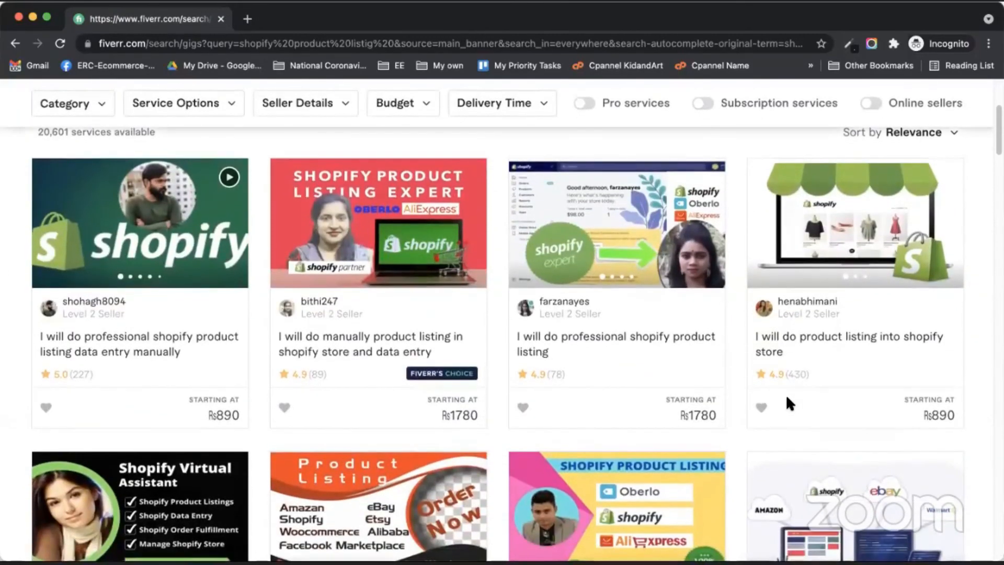
{"action": "scroll", "coordinate": [390, 201], "scroll_direction": "down", "scroll_amount": 7}
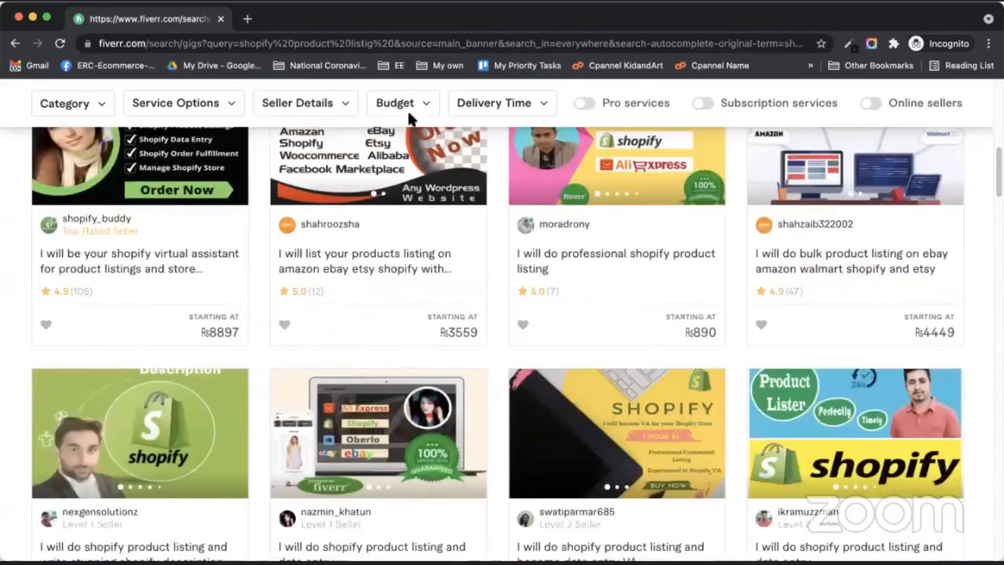